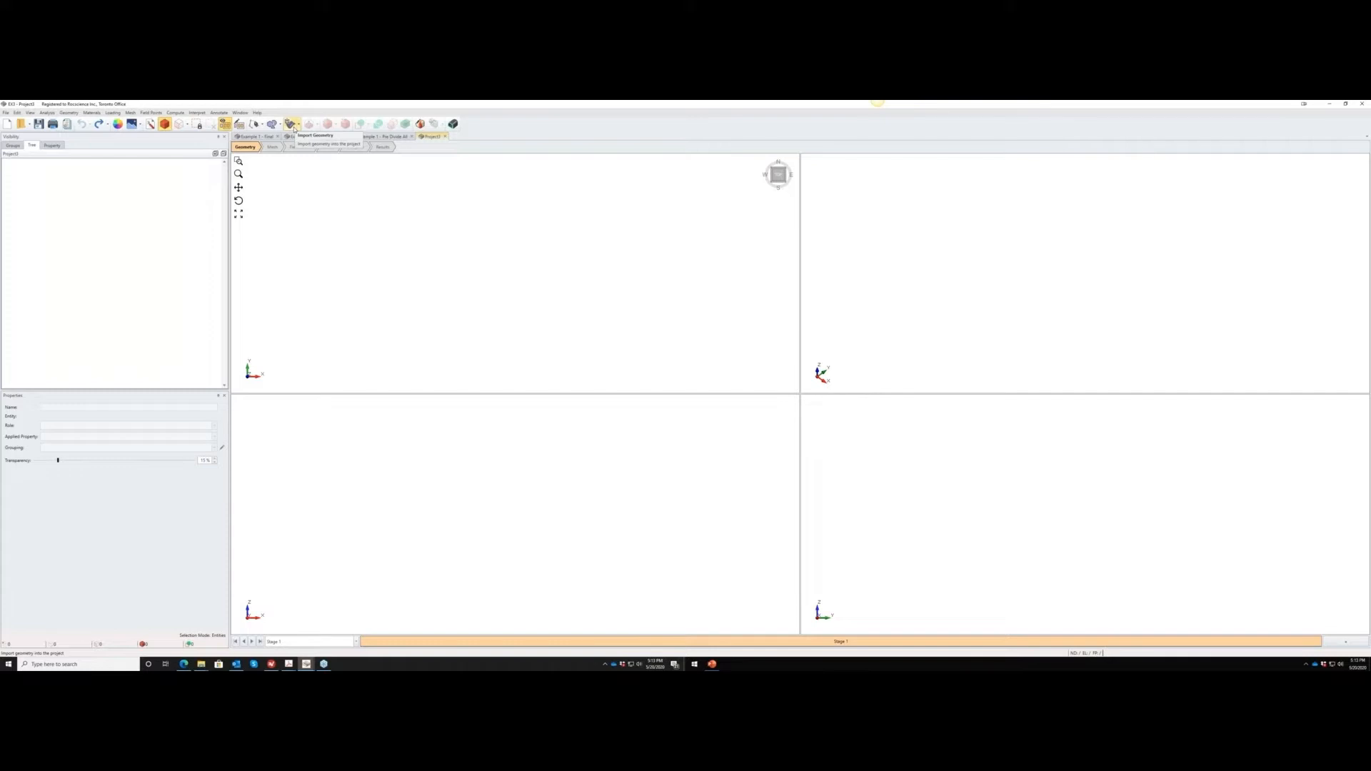
Import all geometry from "Drifts and cross cuts - Final.obj" into the project without simplifying or repairing it.
{"action": "left_click", "coordinate": [69, 112]}
{"action": "mouse_move", "coordinate": [107, 165]}
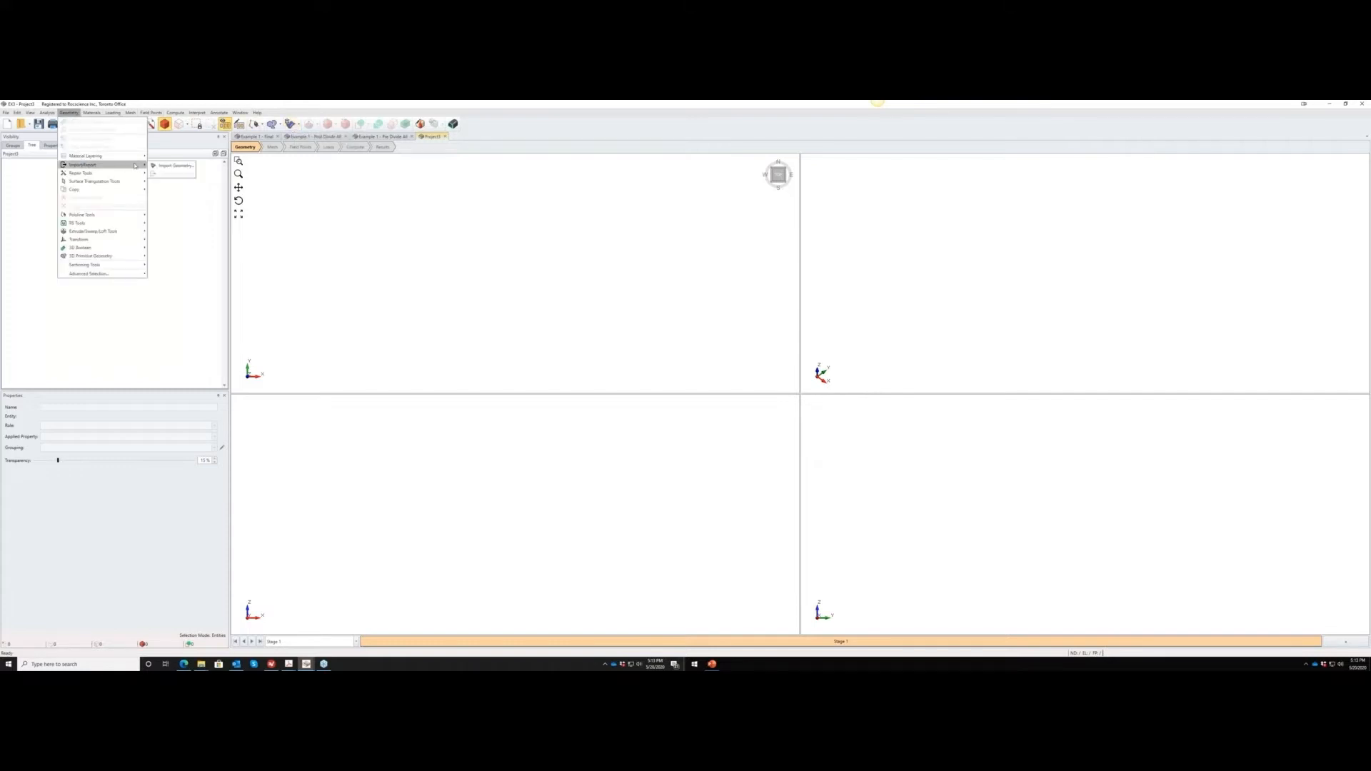
{"action": "left_click", "coordinate": [171, 165]}
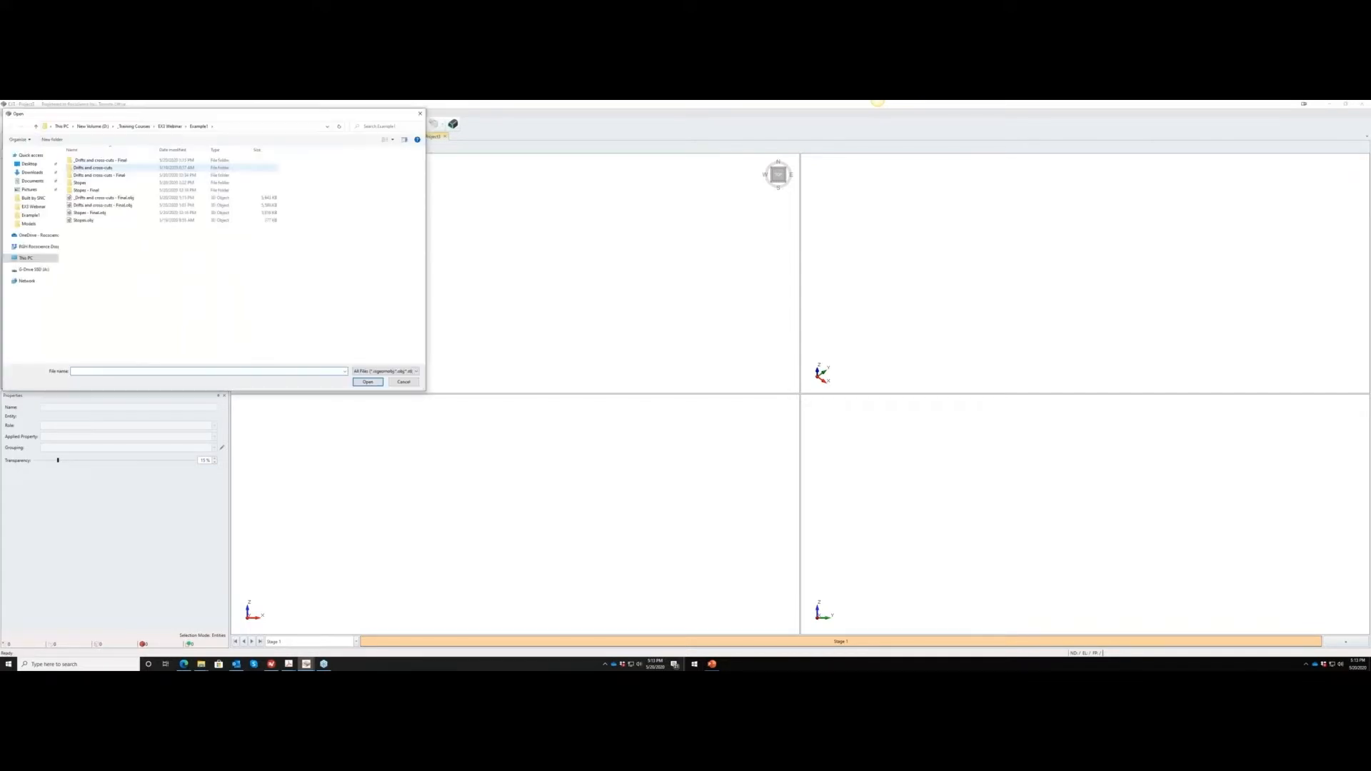
{"action": "double_click", "coordinate": [108, 206]}
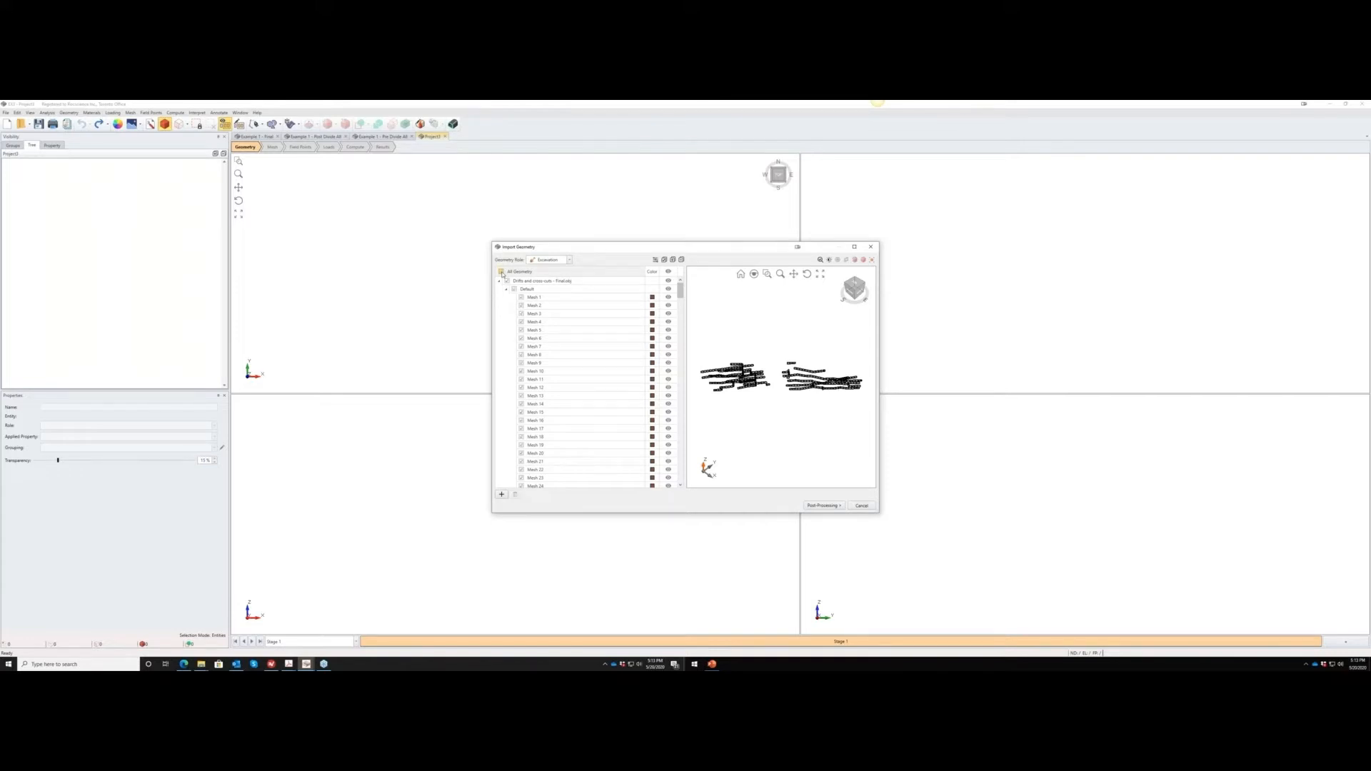
{"action": "left_click", "coordinate": [824, 506]}
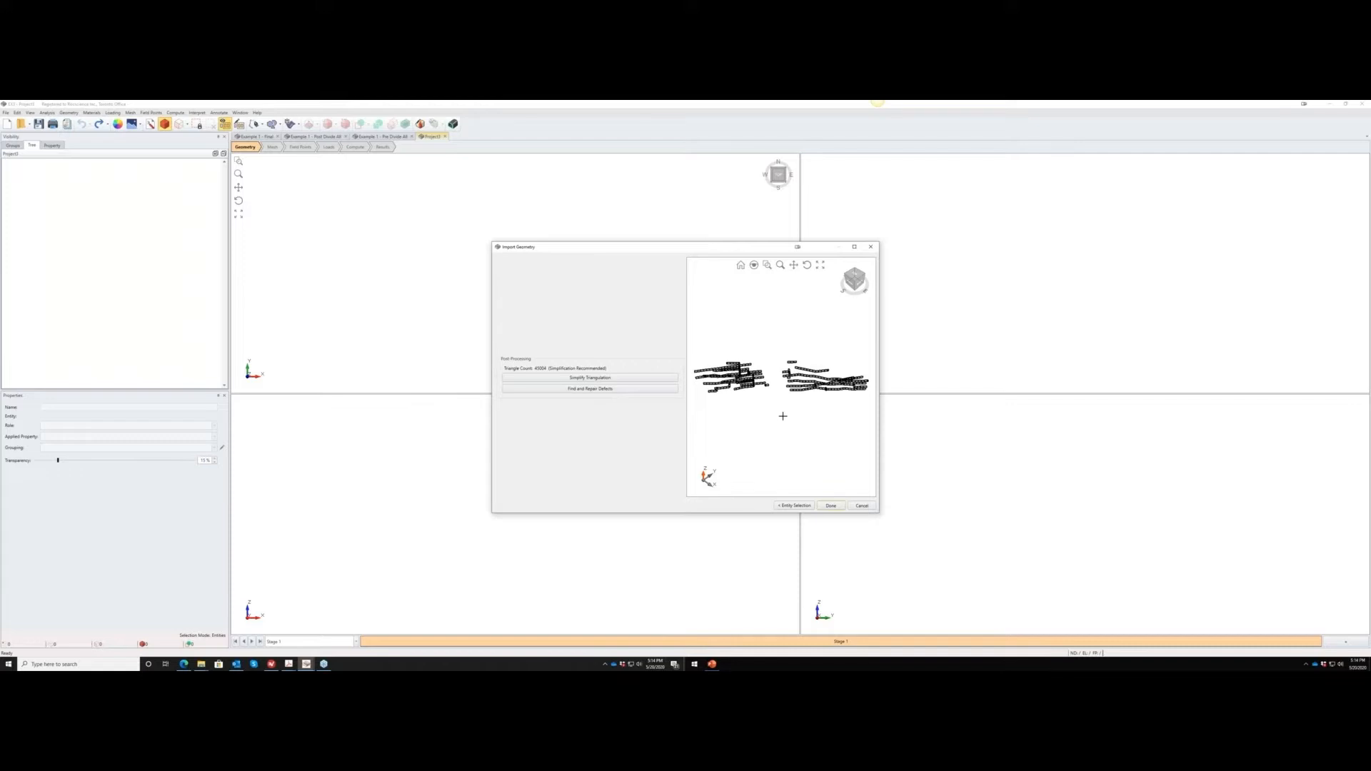
{"action": "left_click", "coordinate": [828, 507]}
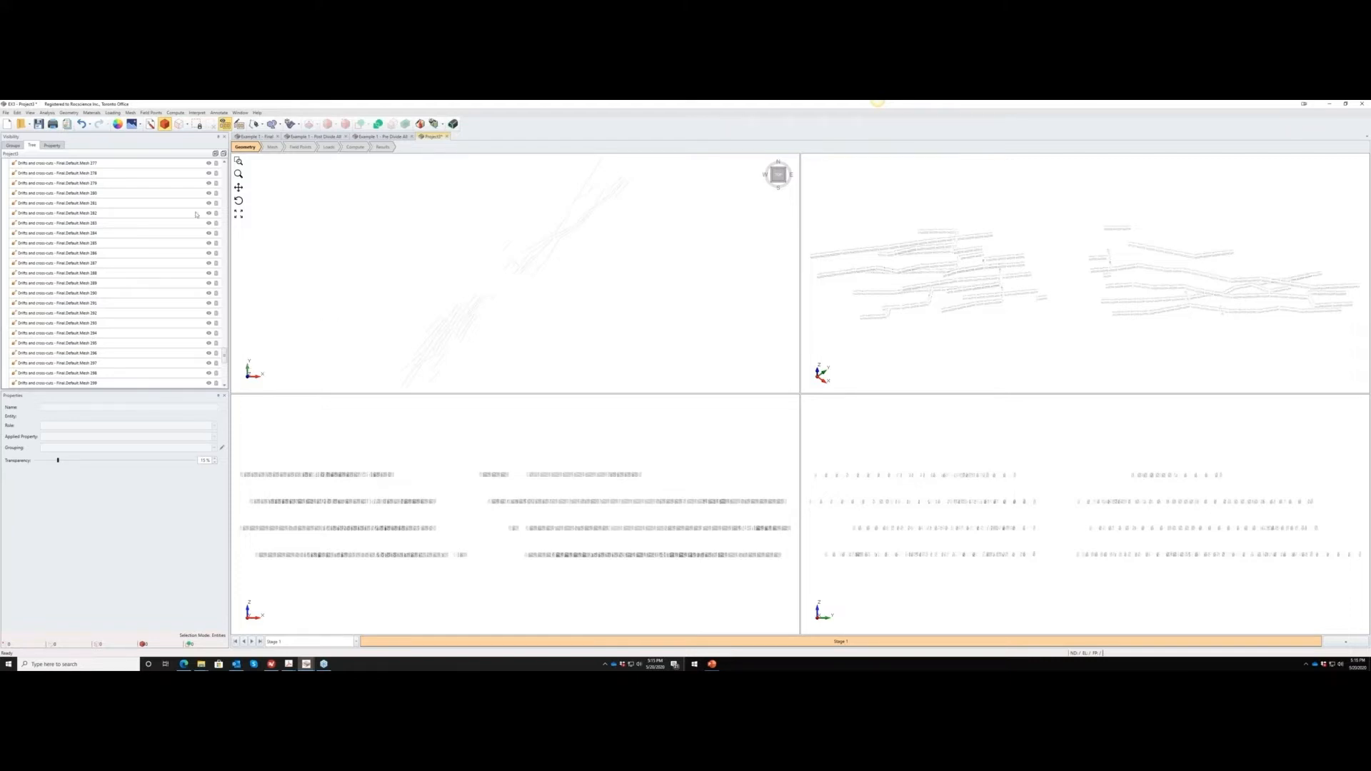
Assign all imported drift and cross-cut meshes to Group 1, keeping the existing group definitions.
{"action": "mouse_move", "coordinate": [224, 357]}
{"action": "left_mouse_down"}
{"action": "mouse_move", "coordinate": [223, 170]}
{"action": "mouse_move", "coordinate": [223, 377]}
{"action": "left_mouse_up"}
{"action": "left_click", "coordinate": [95, 165]}
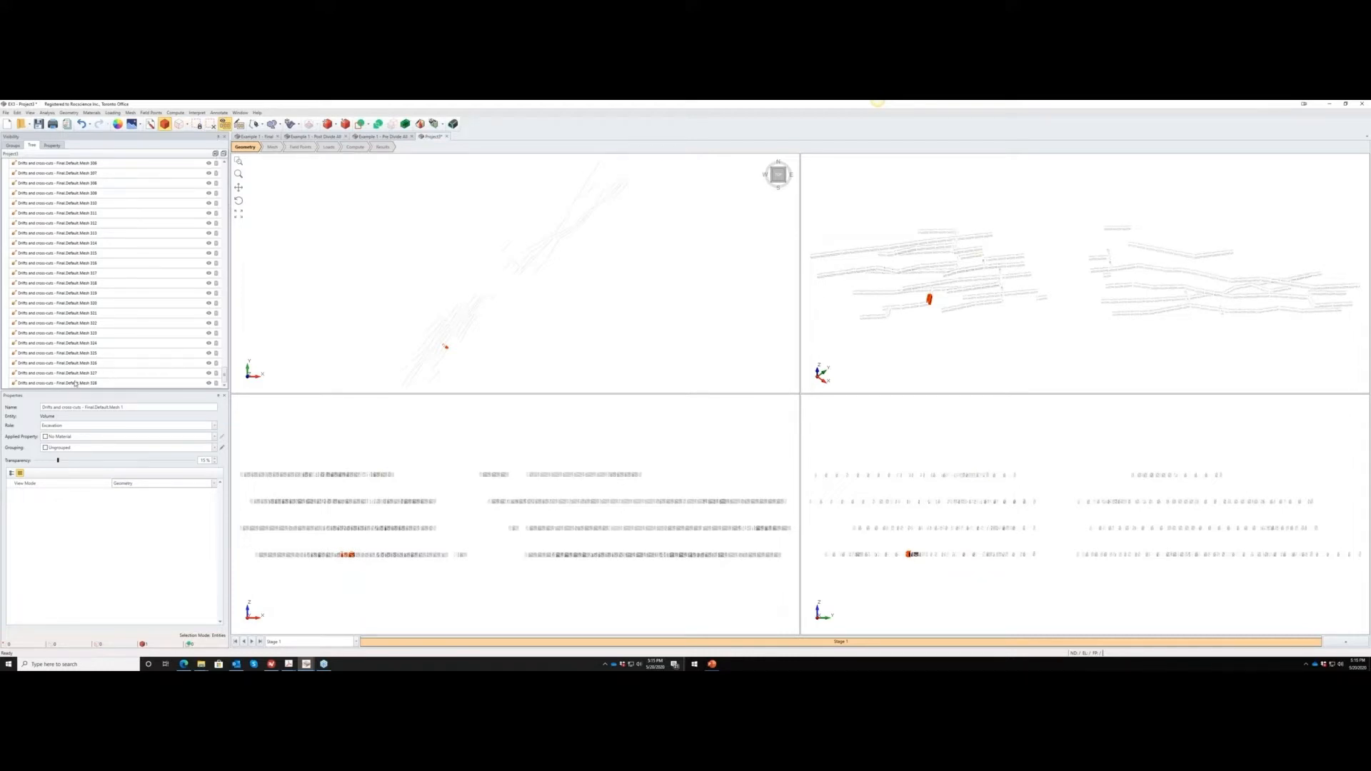
{"action": "left_click", "coordinate": [75, 384], "text": "shift"}
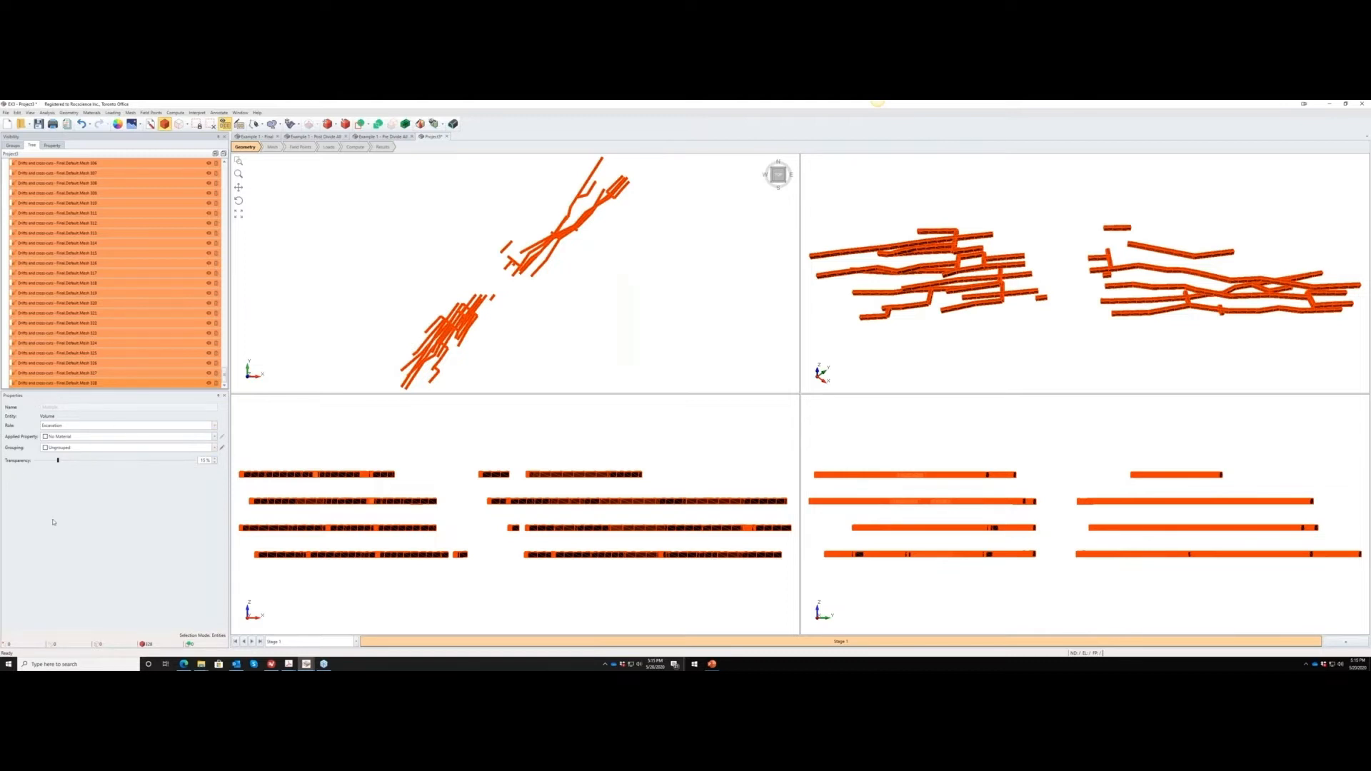
{"action": "left_click", "coordinate": [215, 448]}
{"action": "left_click", "coordinate": [63, 465]}
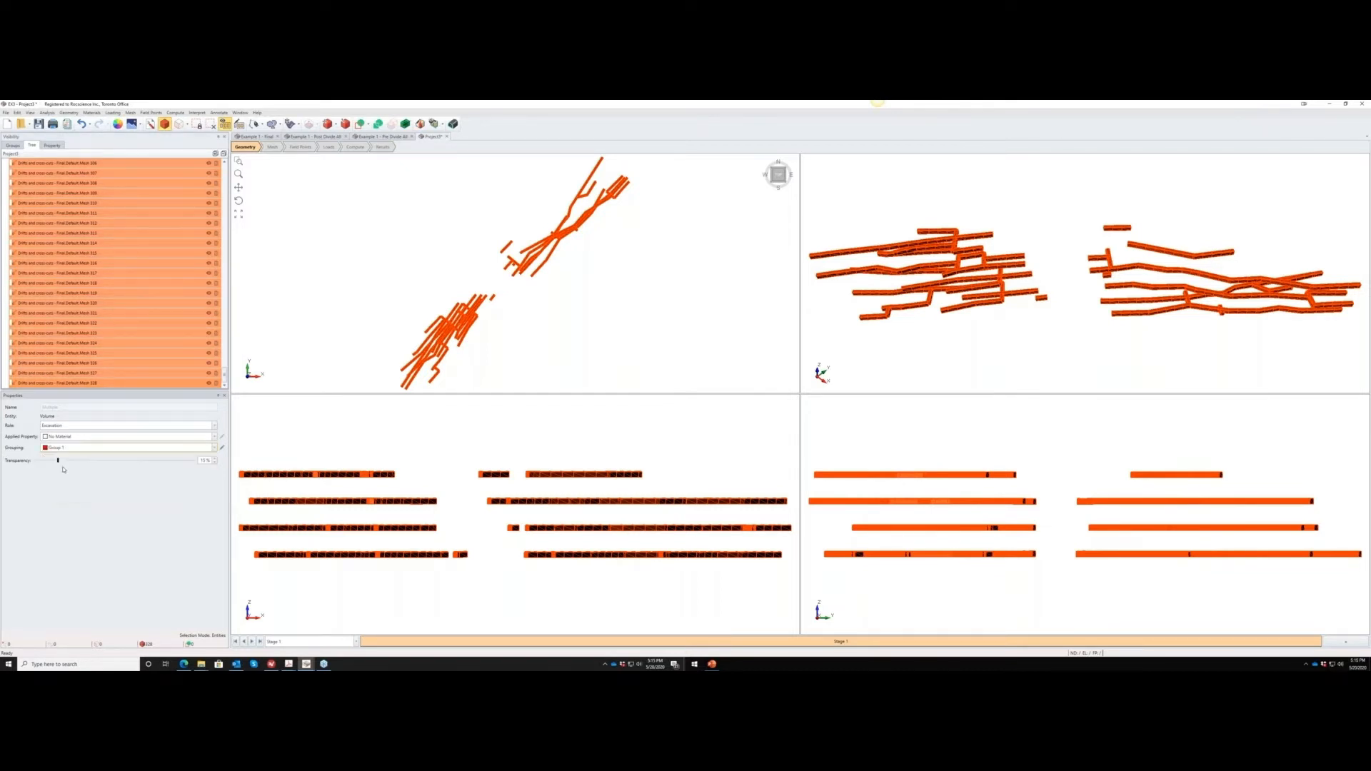
{"action": "left_click", "coordinate": [221, 450]}
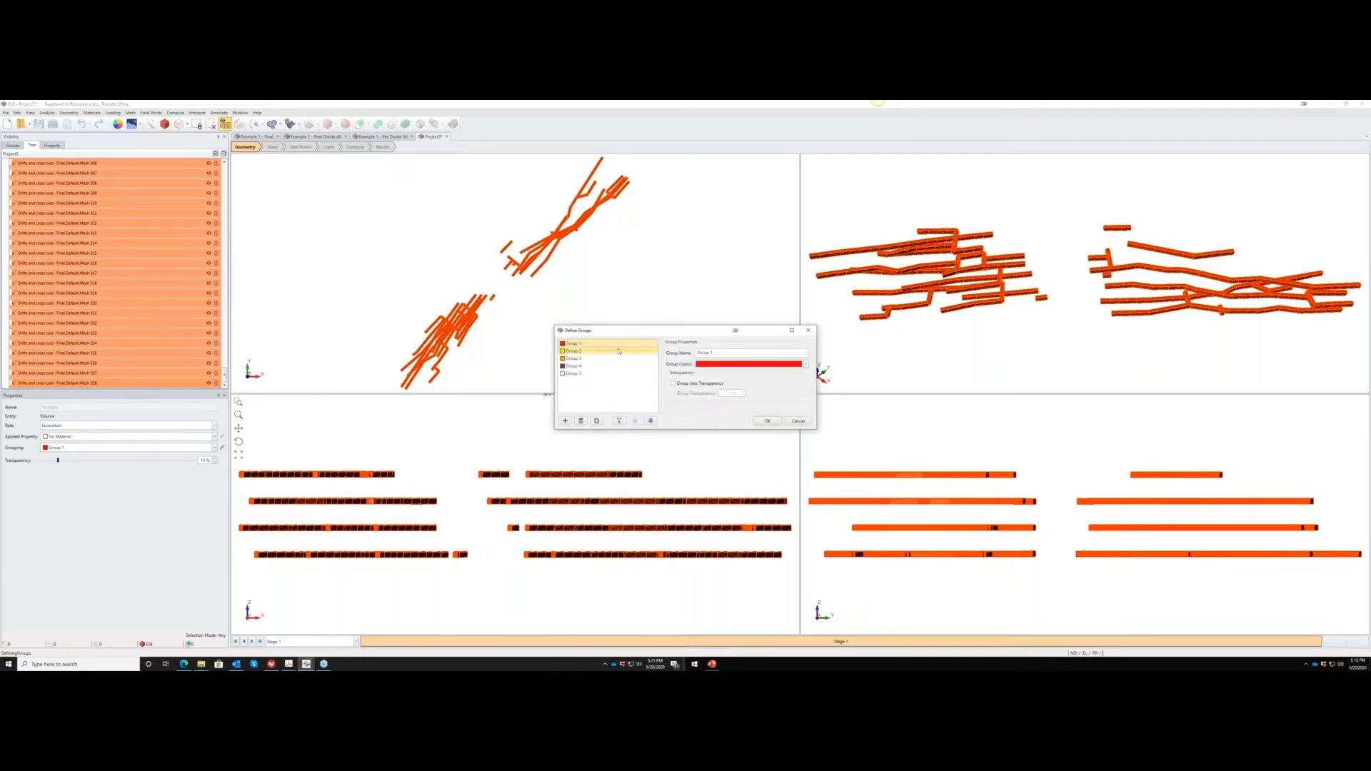
{"action": "left_click", "coordinate": [766, 421]}
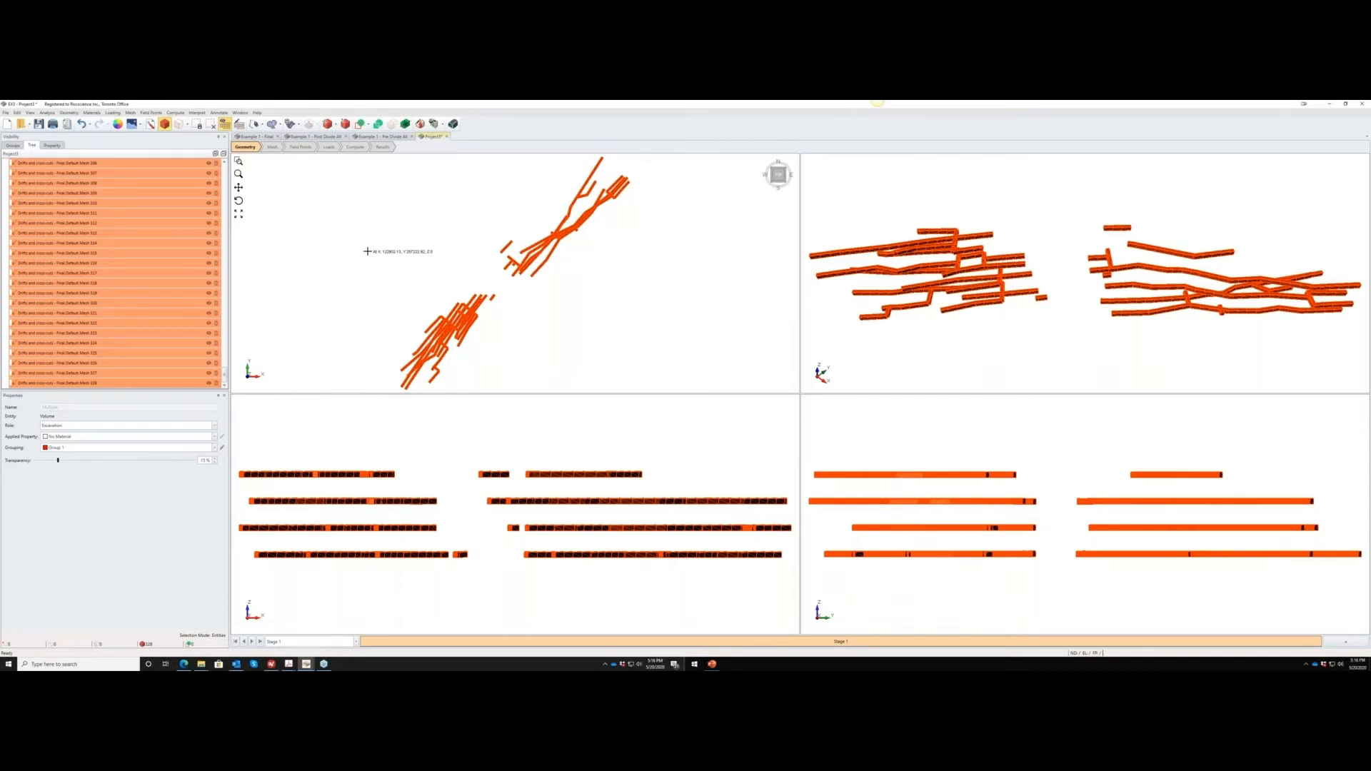
{"action": "key", "text": "Escape"}
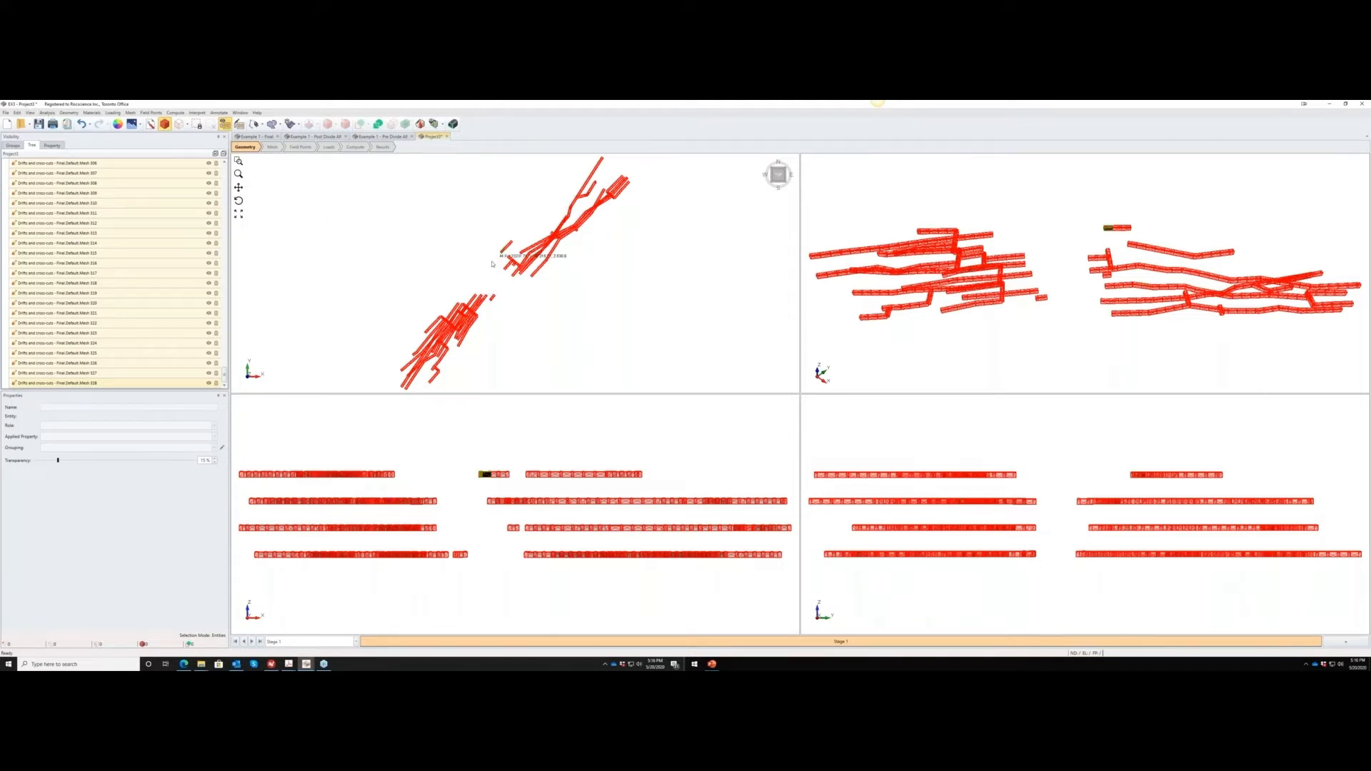
Inspect the triangulation of the drifts up close, turning the display of all edges off and back on.
{"action": "scroll", "coordinate": [550, 246], "scroll_direction": "up", "scroll_amount": 4}
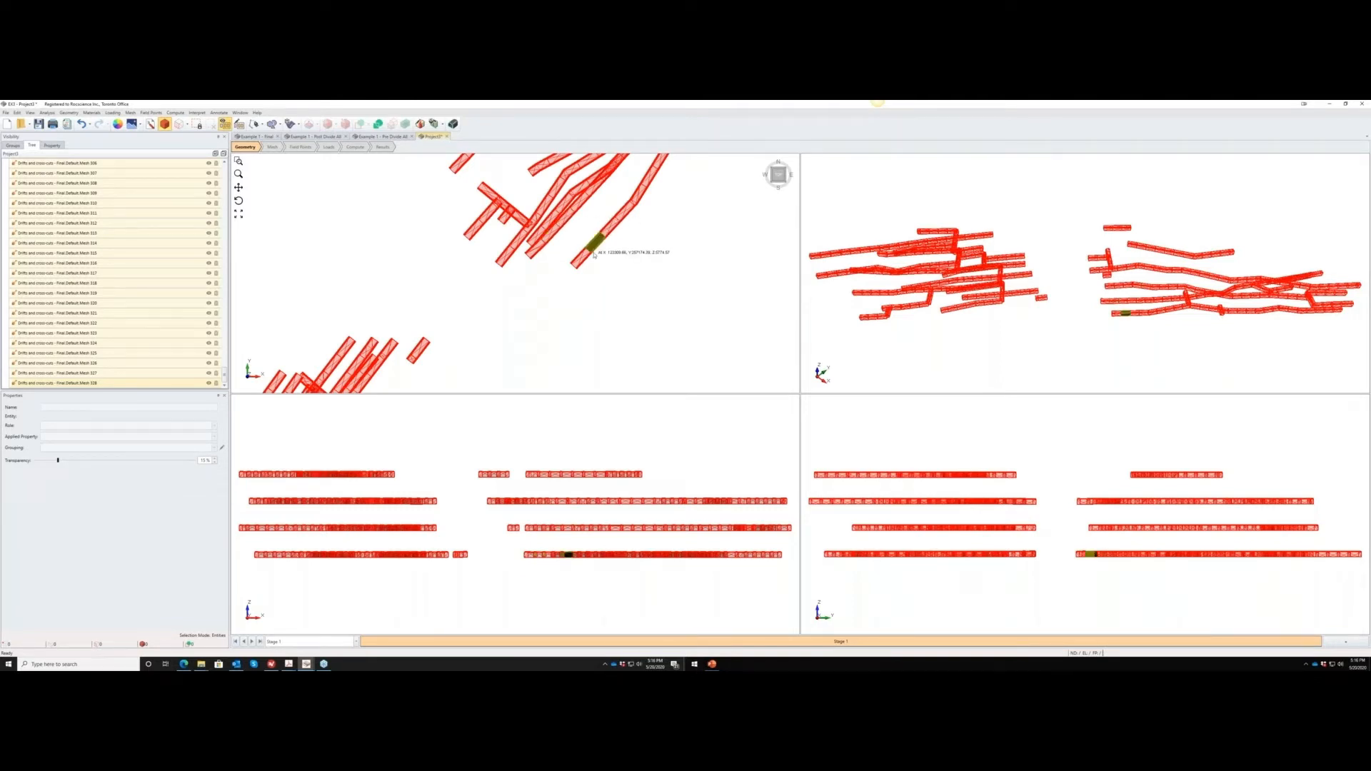
{"action": "scroll", "coordinate": [942, 283], "scroll_direction": "up", "scroll_amount": 2}
{"action": "scroll", "coordinate": [943, 283], "scroll_direction": "up", "scroll_amount": 6}
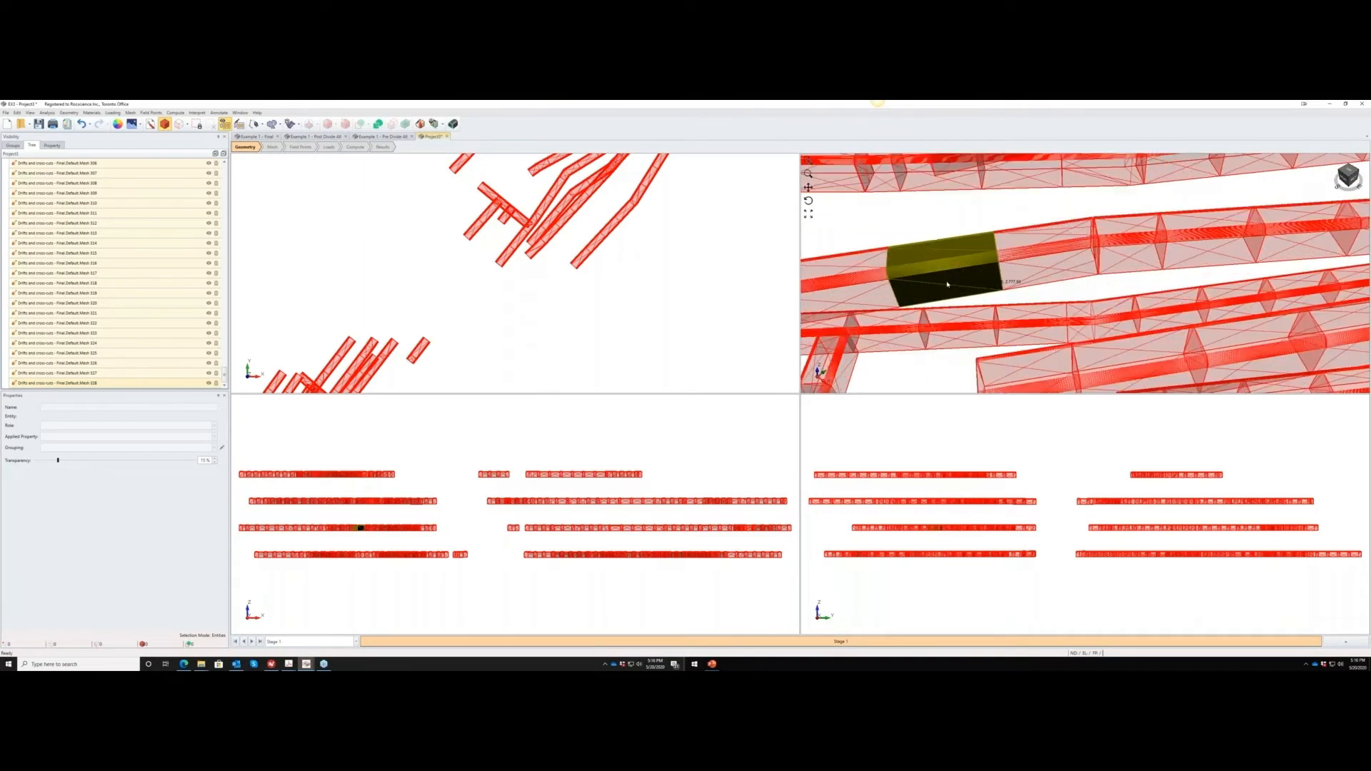
{"action": "scroll", "coordinate": [947, 284], "scroll_direction": "up", "scroll_amount": 2}
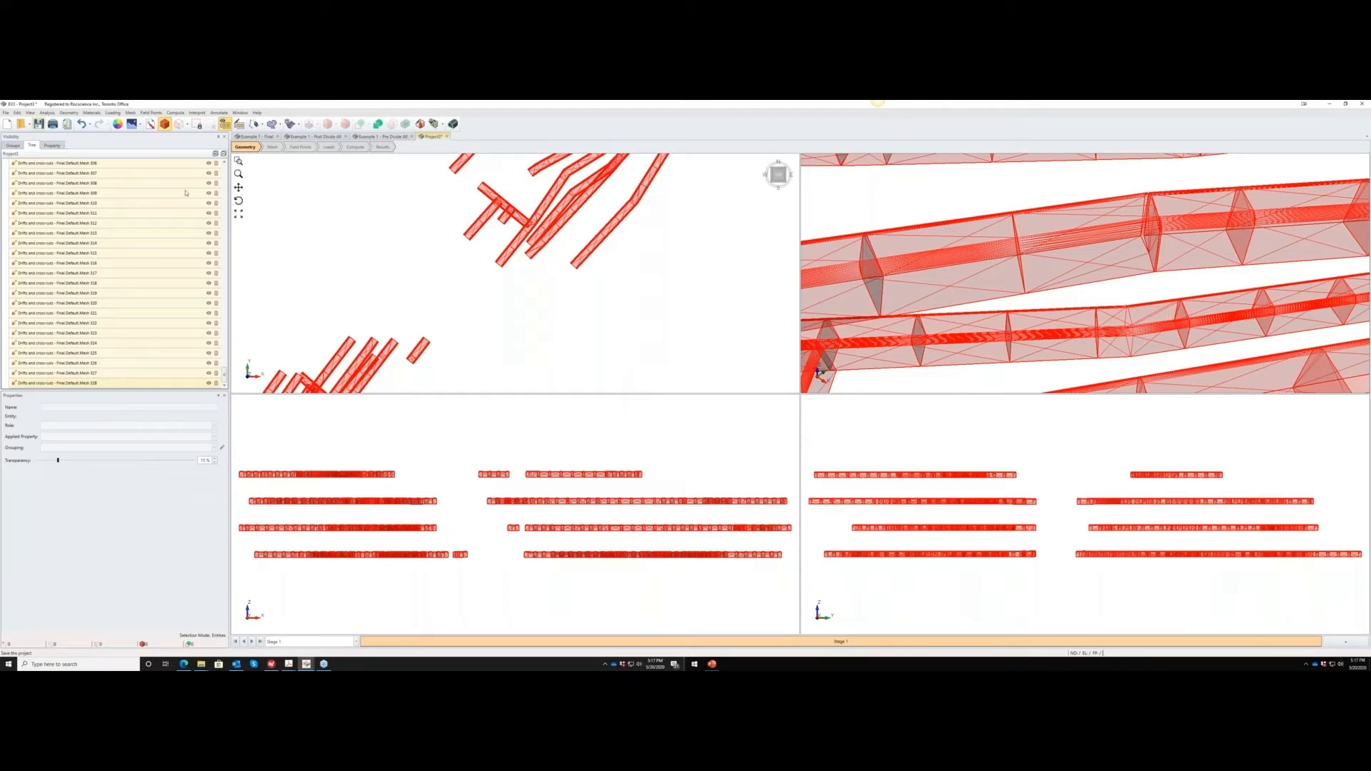
{"action": "left_click", "coordinate": [30, 112]}
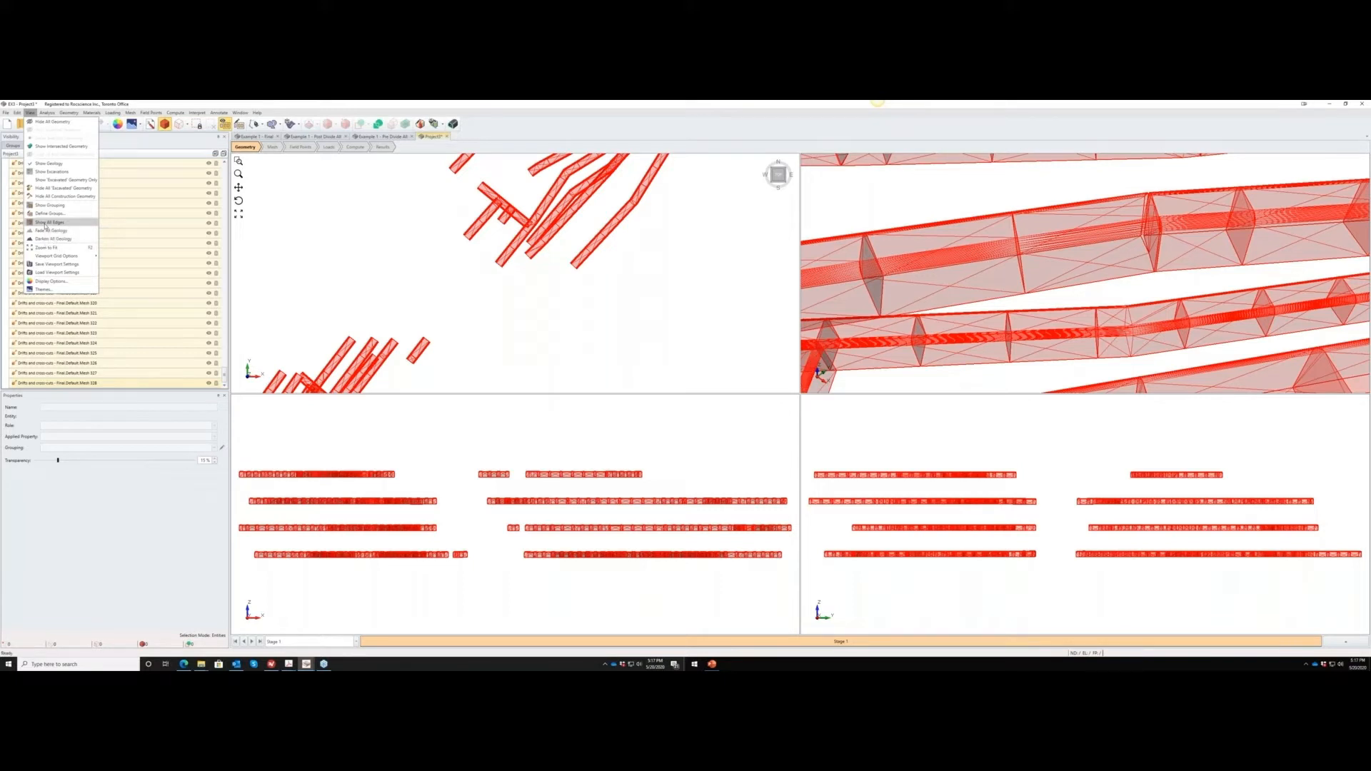
{"action": "left_click", "coordinate": [45, 225]}
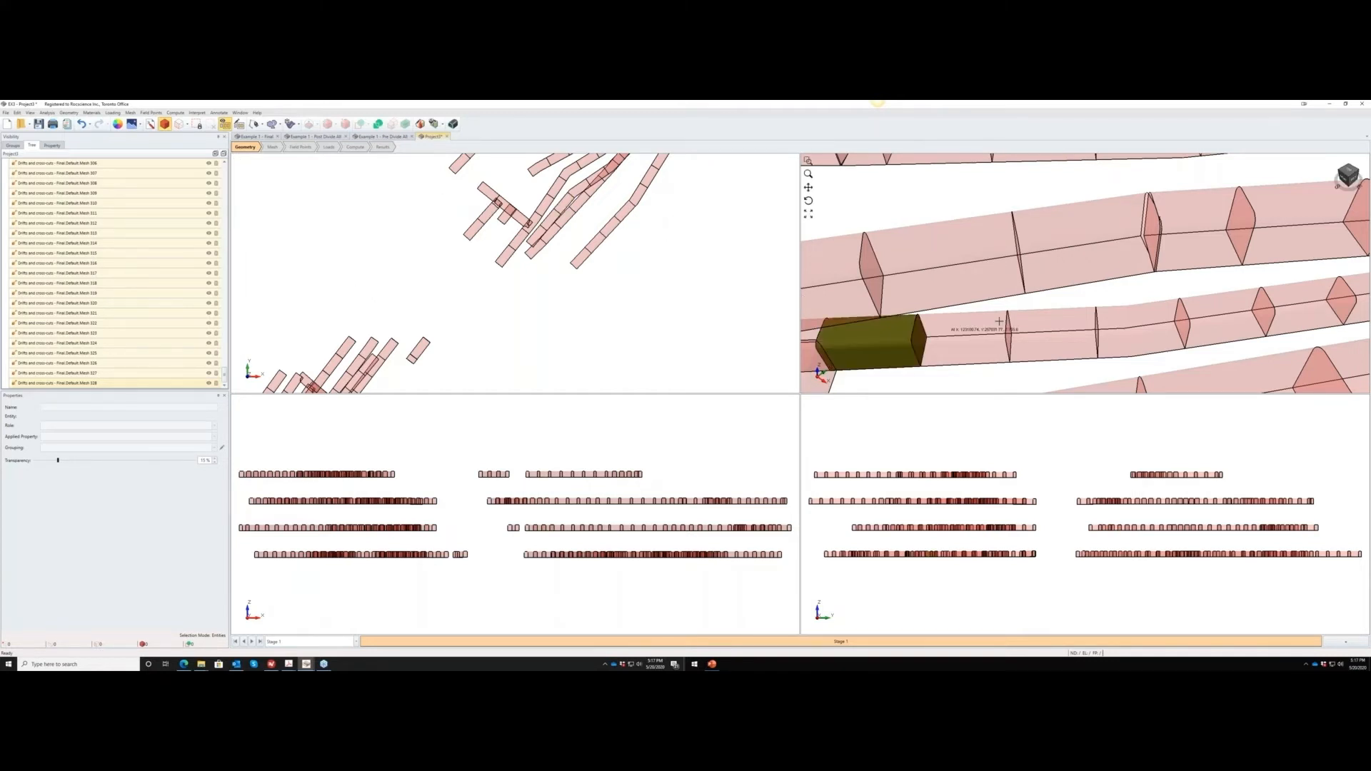
{"action": "scroll", "coordinate": [998, 322], "scroll_direction": "down", "scroll_amount": 10}
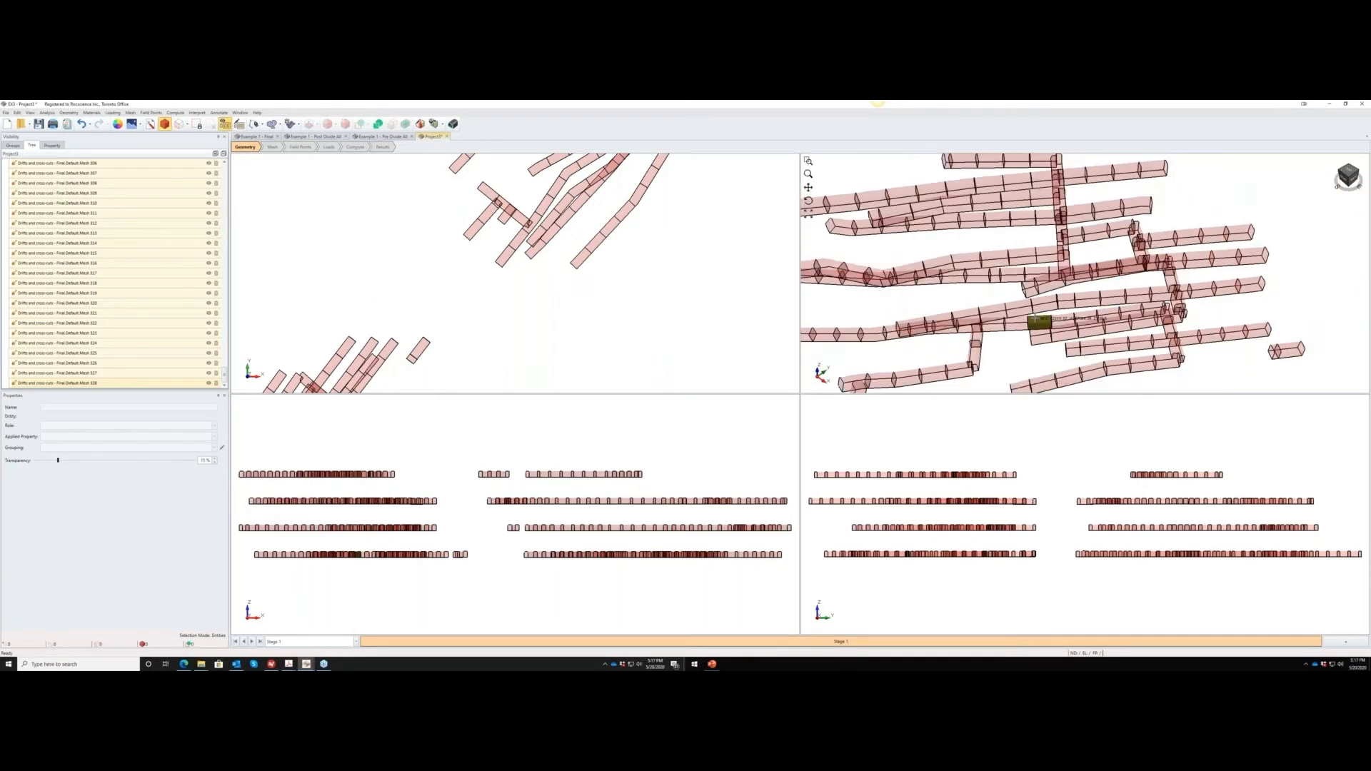
{"action": "scroll", "coordinate": [1037, 320], "scroll_direction": "down", "scroll_amount": 2}
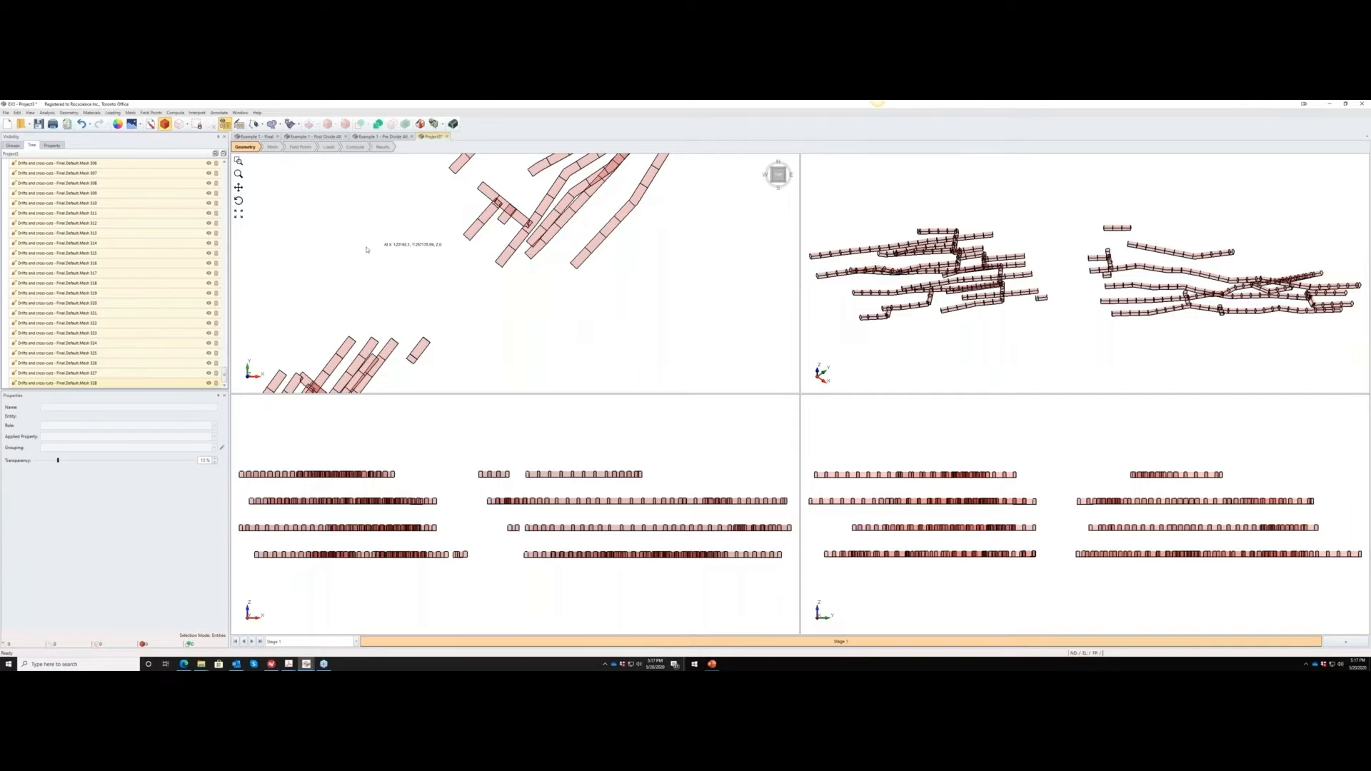
{"action": "left_click", "coordinate": [30, 113]}
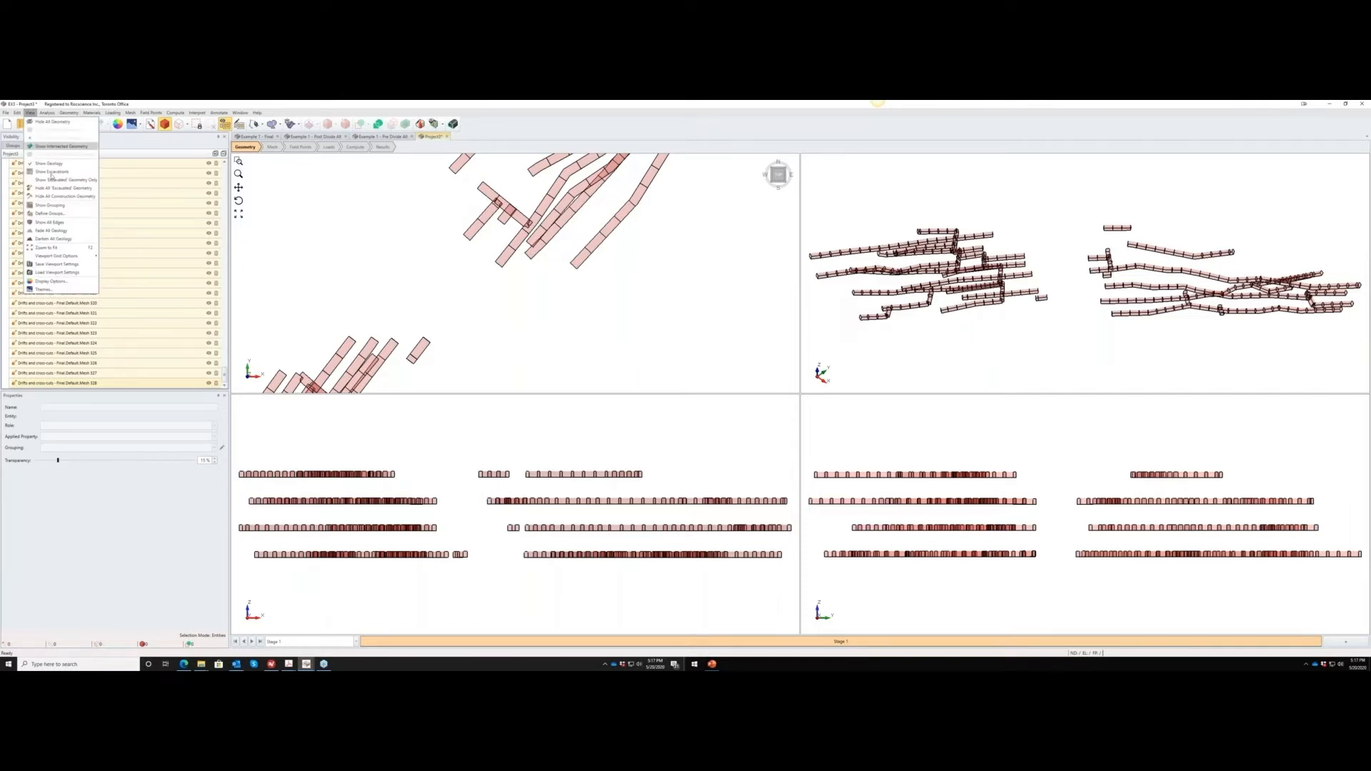
{"action": "left_click", "coordinate": [58, 224]}
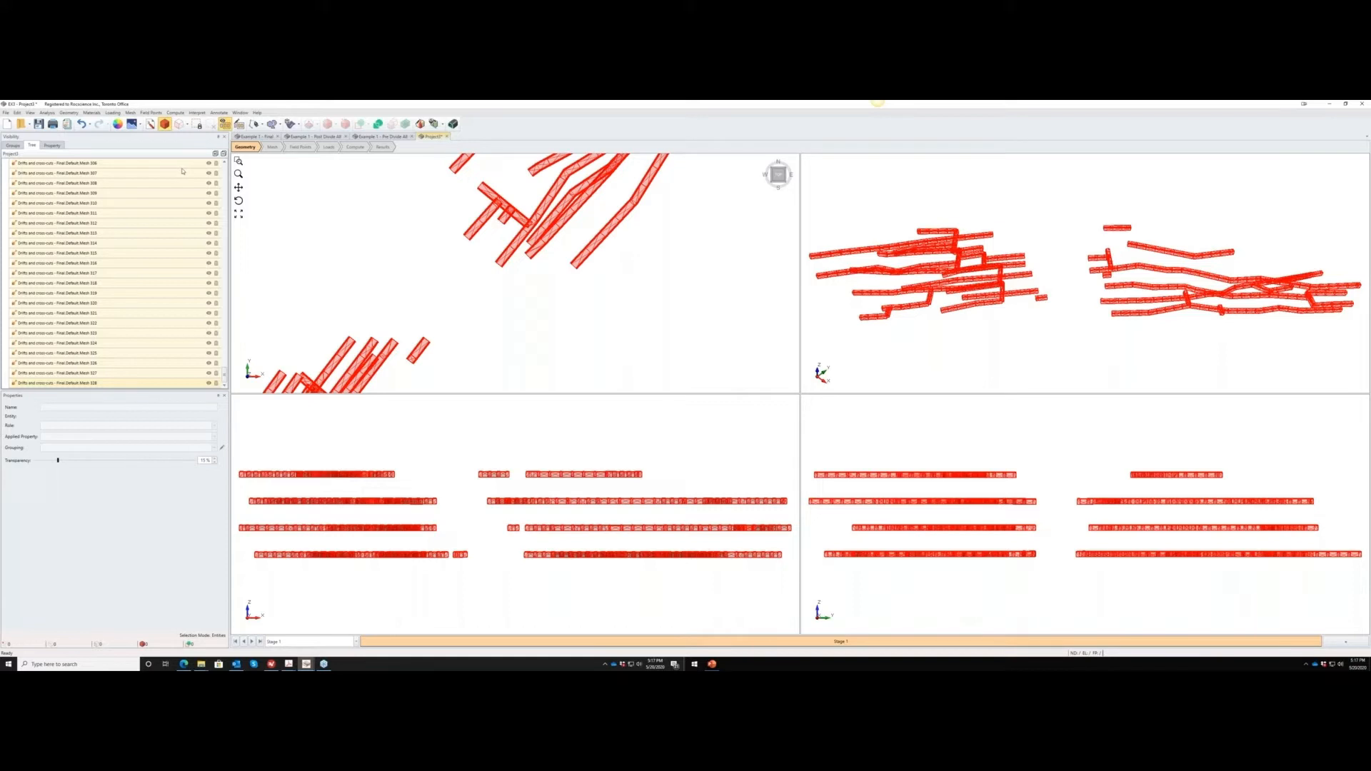
Re-triangulate all drift and cross-cut meshes with Medium feature preservation and Auto resolution, and check the new triangles up close.
{"action": "left_click", "coordinate": [178, 382]}
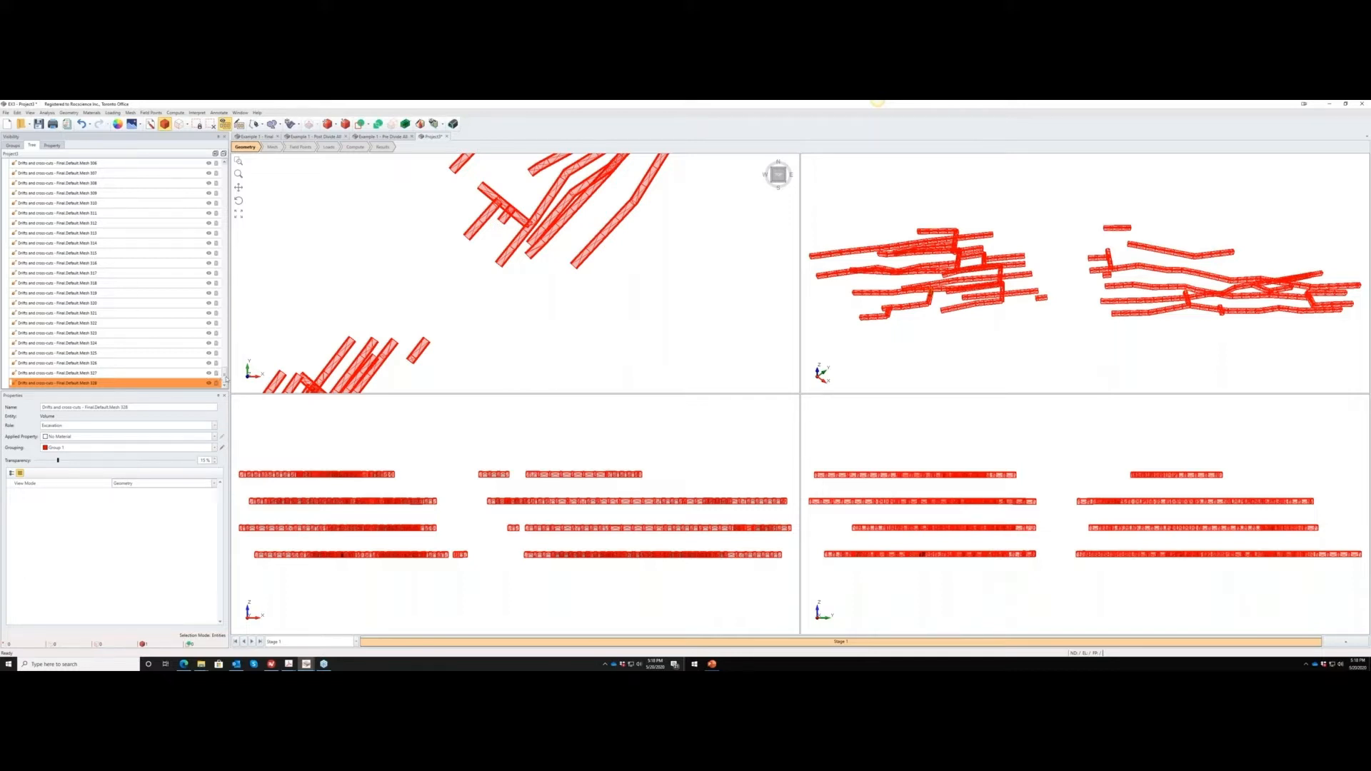
{"action": "left_click_drag", "start_coordinate": [226, 379], "coordinate": [216, 173]}
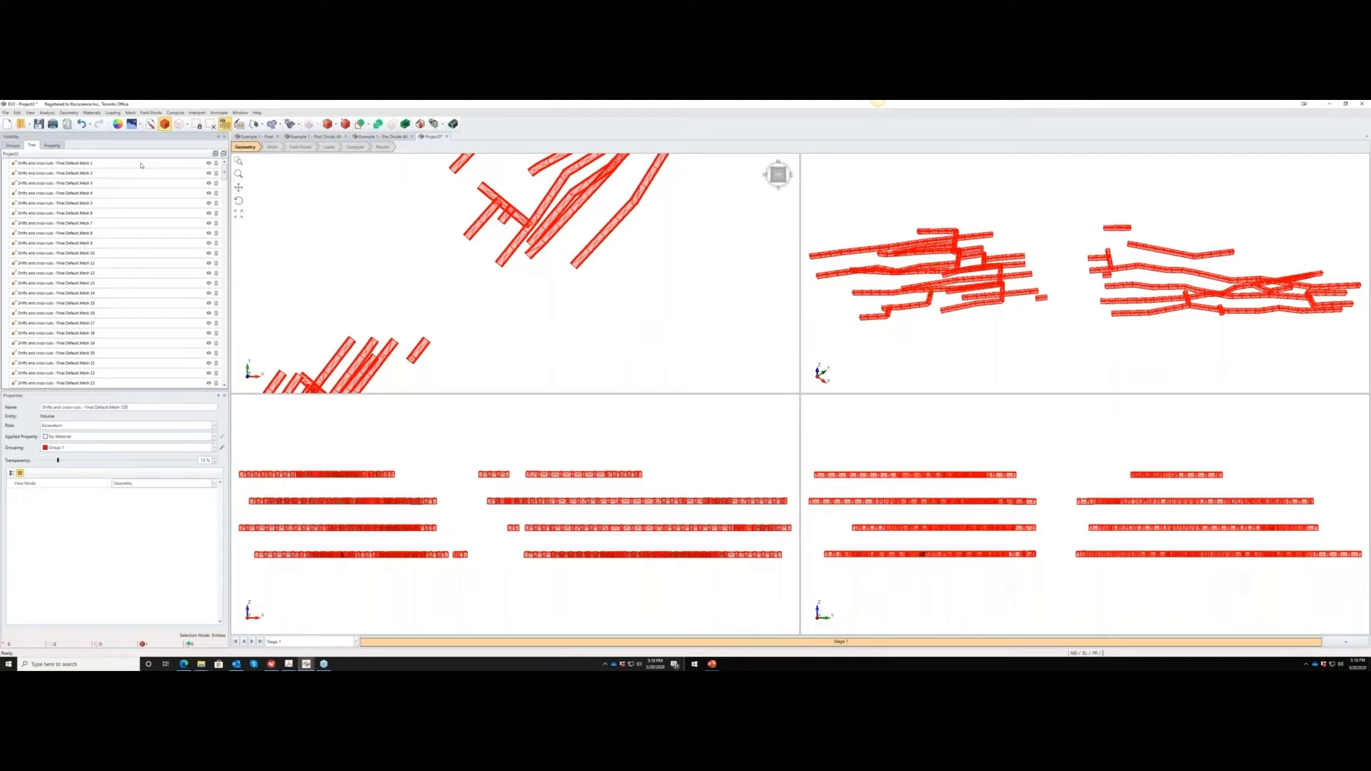
{"action": "key", "text": "ctrl+a"}
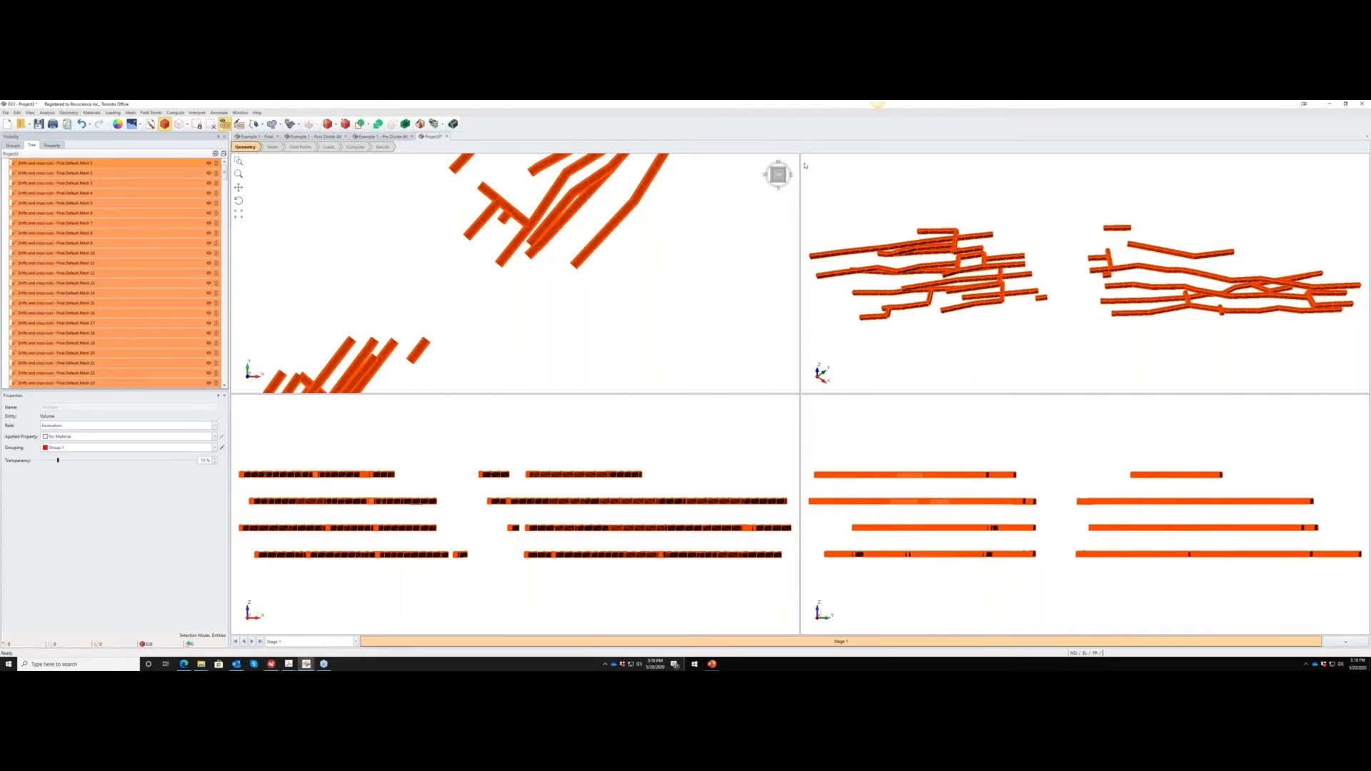
{"action": "left_click", "coordinate": [69, 113]}
{"action": "mouse_move", "coordinate": [122, 181]}
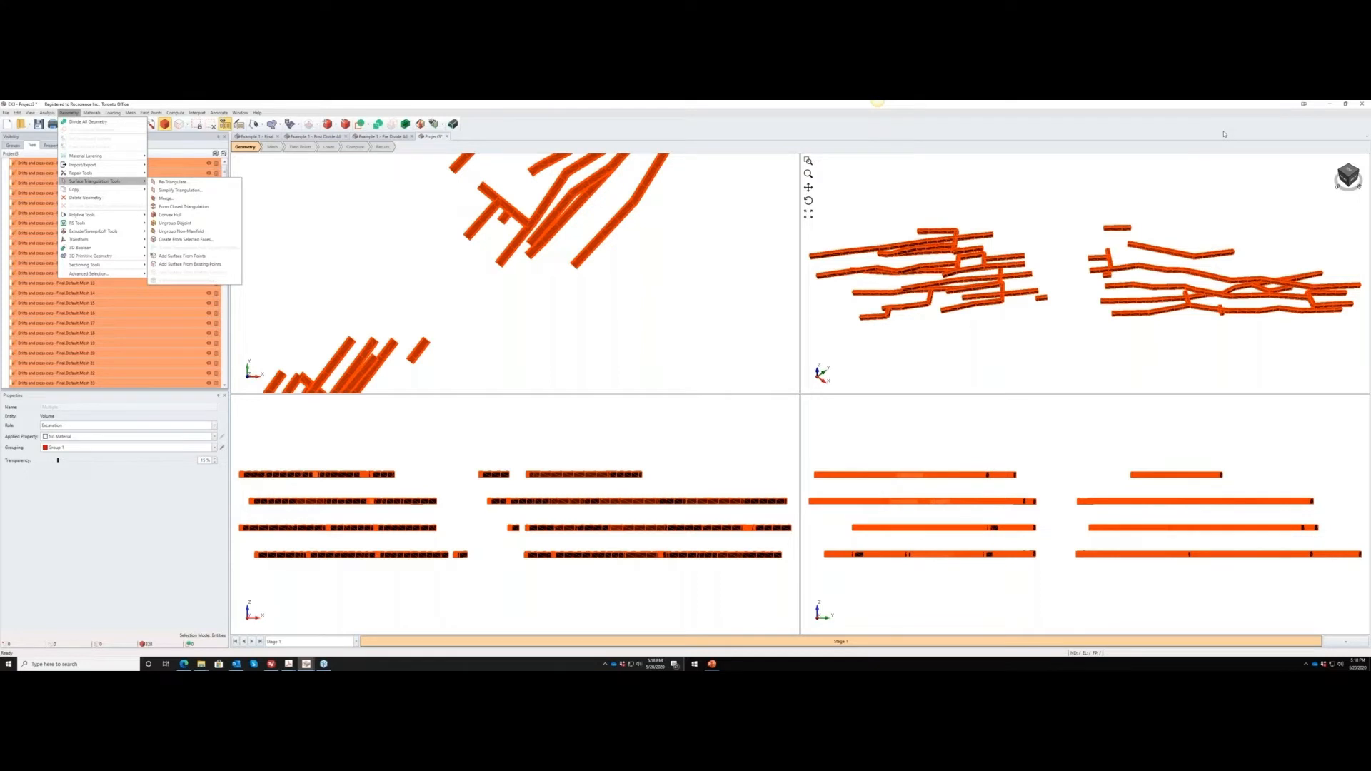
{"action": "left_click", "coordinate": [1347, 107]}
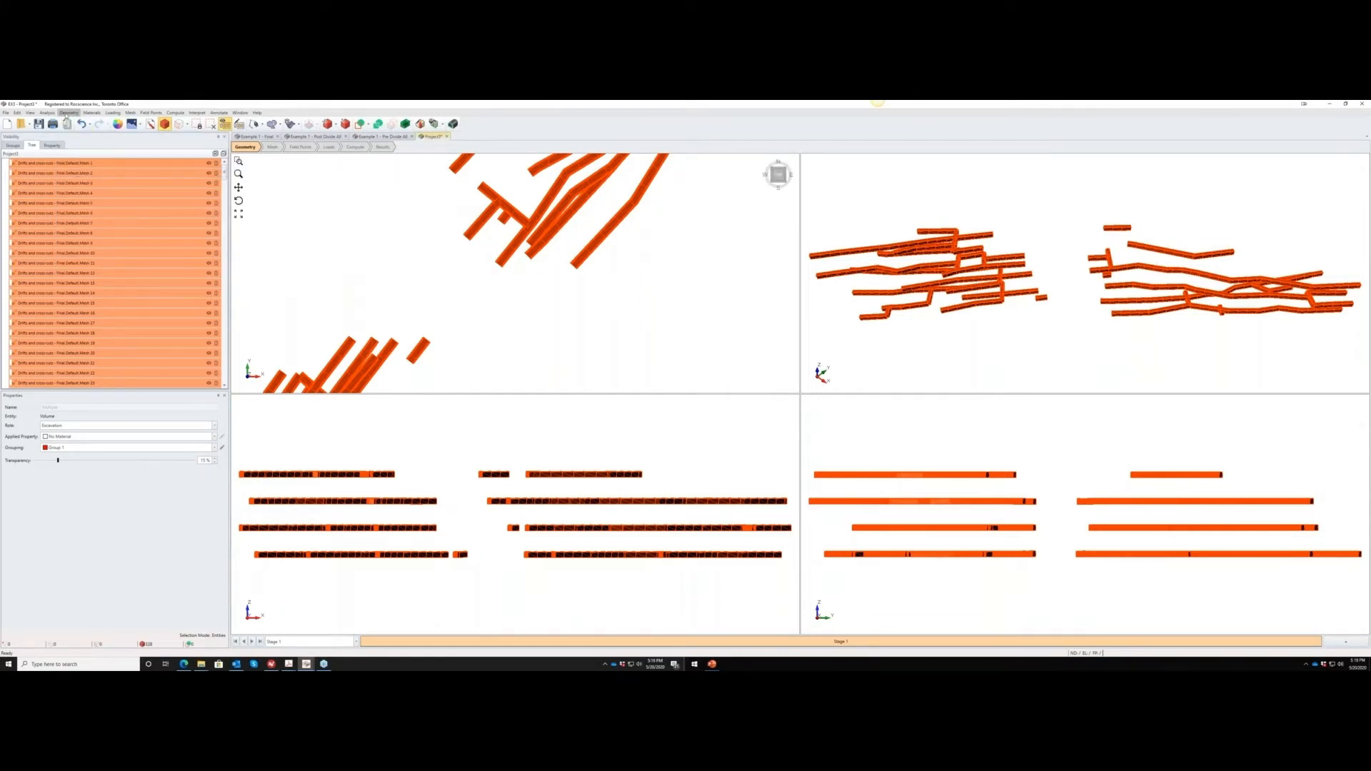
{"action": "left_click", "coordinate": [68, 112]}
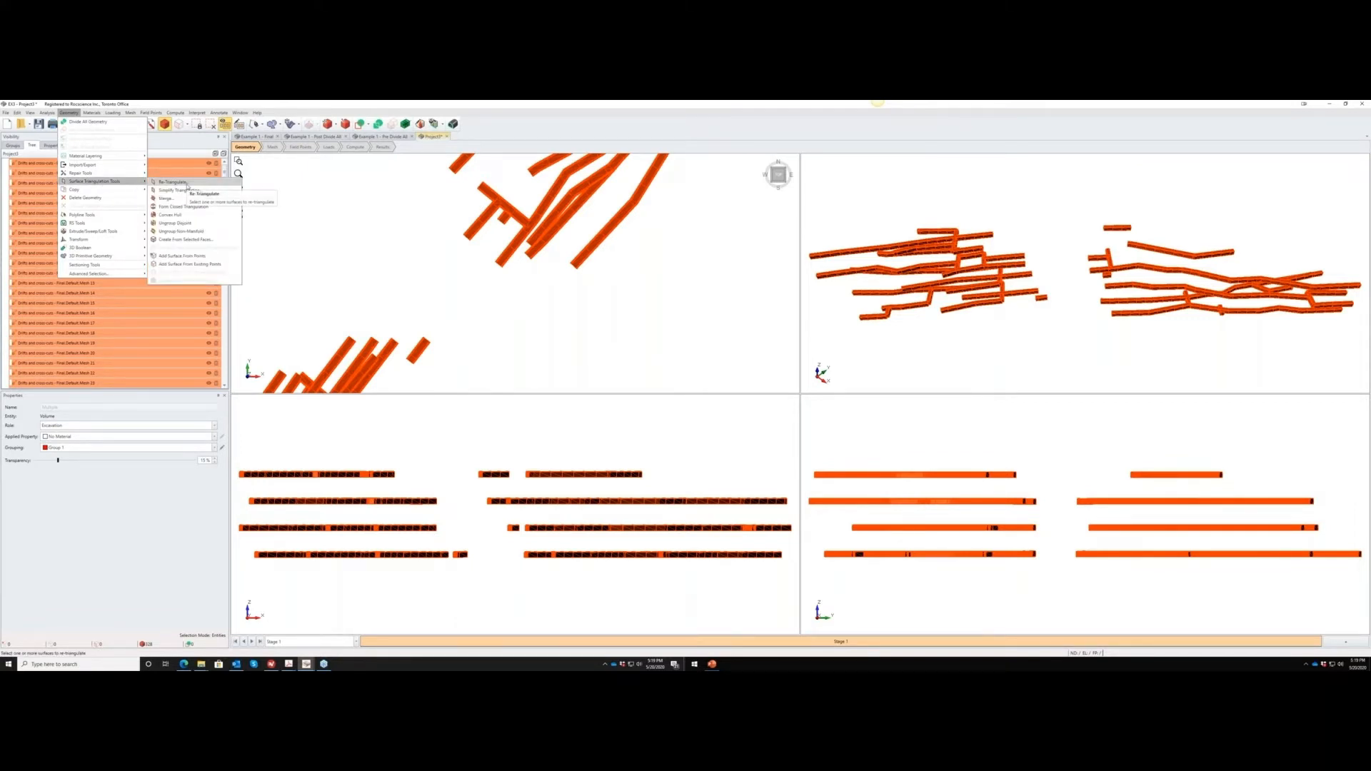
{"action": "left_click", "coordinate": [173, 182]}
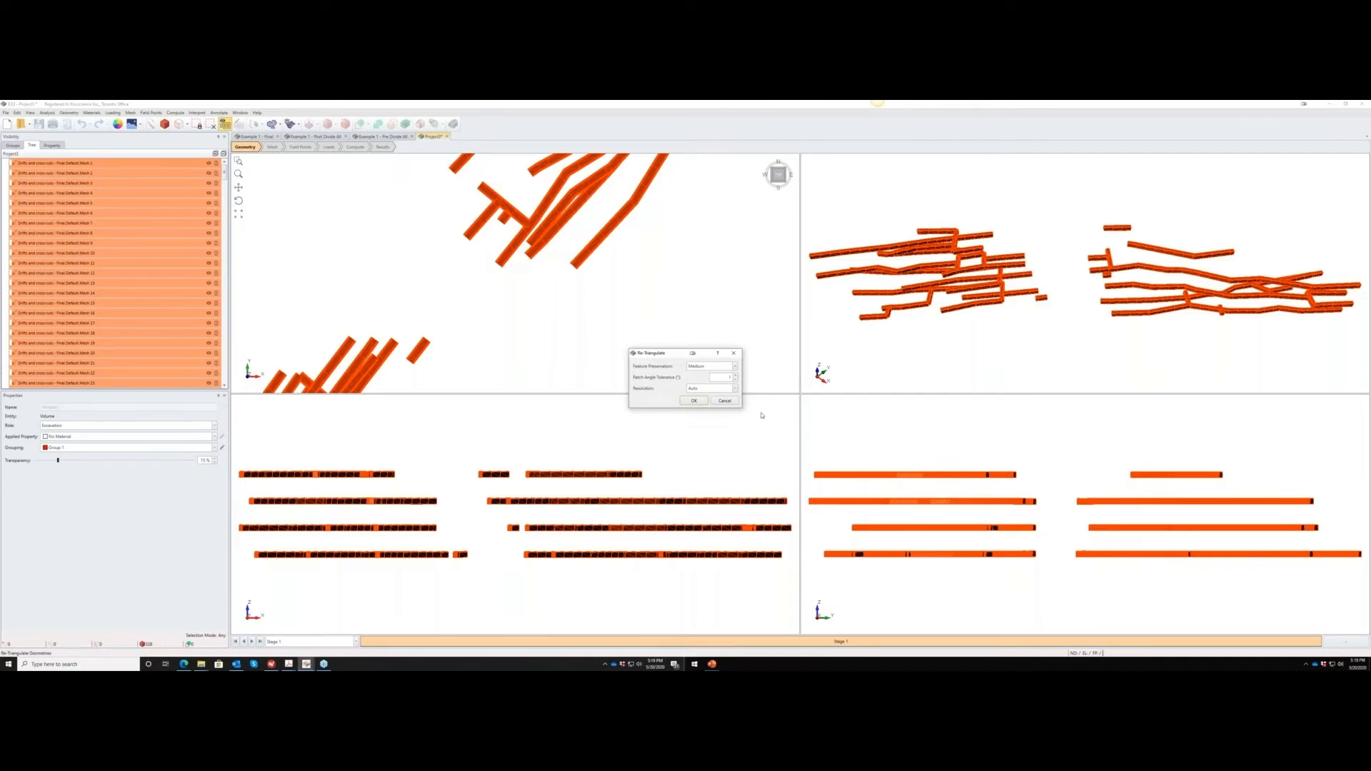
{"action": "left_click", "coordinate": [693, 400]}
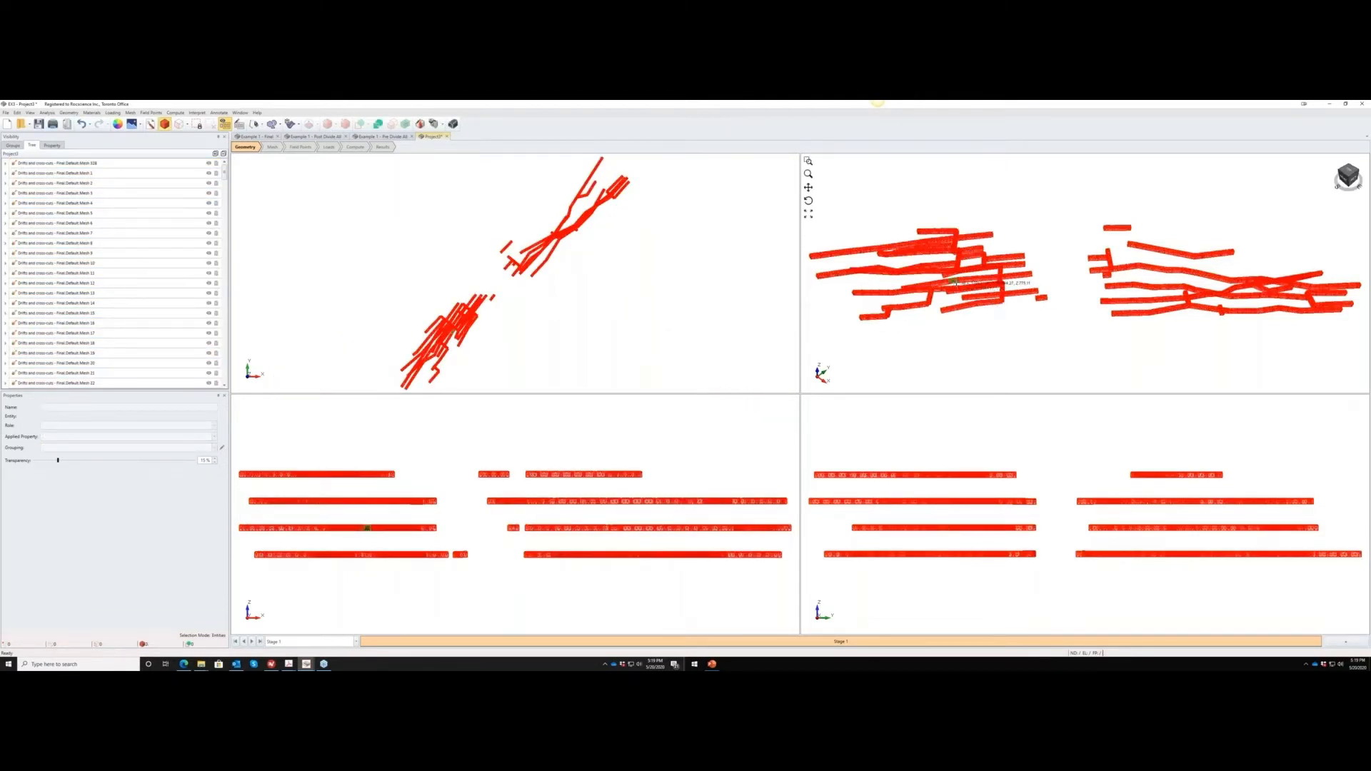
{"action": "scroll", "coordinate": [957, 284], "scroll_direction": "up", "scroll_amount": 8}
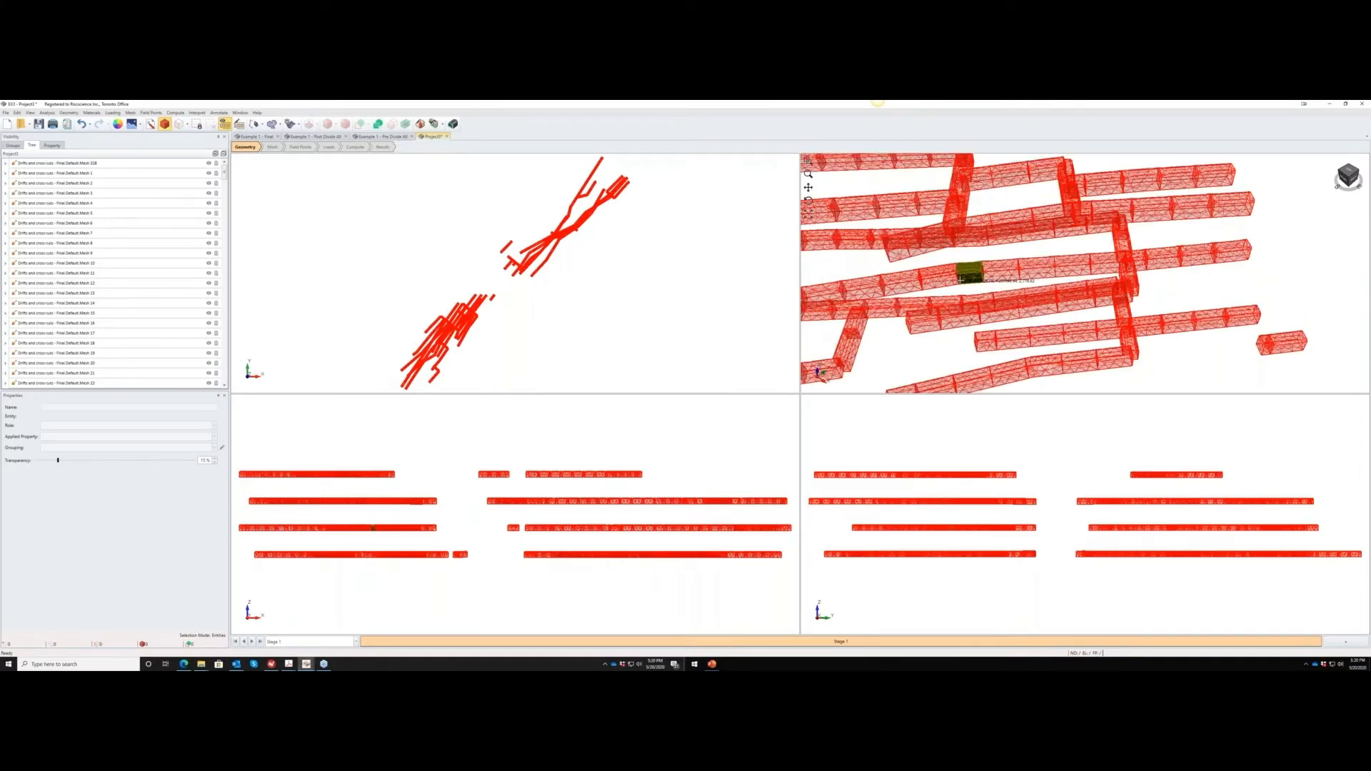
{"action": "scroll", "coordinate": [961, 280], "scroll_direction": "up", "scroll_amount": 4}
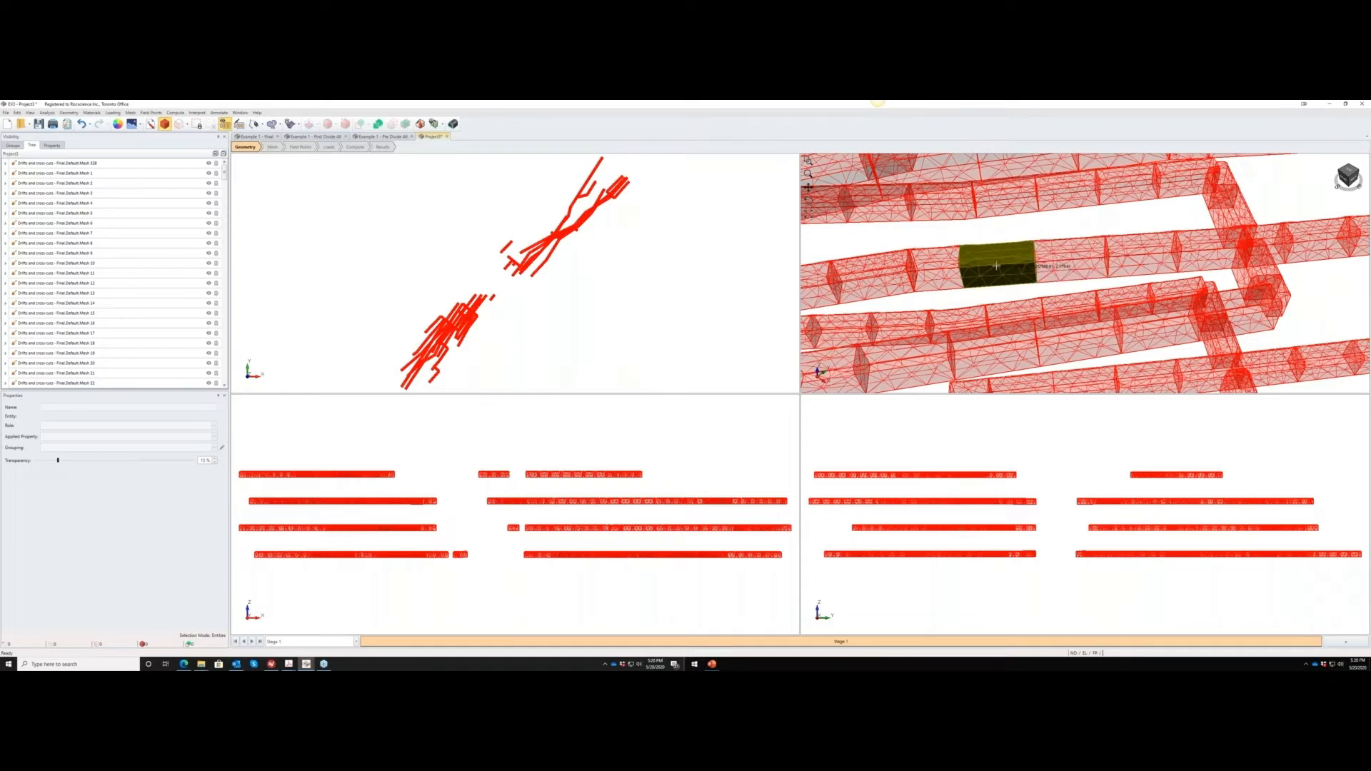
{"action": "scroll", "coordinate": [996, 264], "scroll_direction": "up", "scroll_amount": 3}
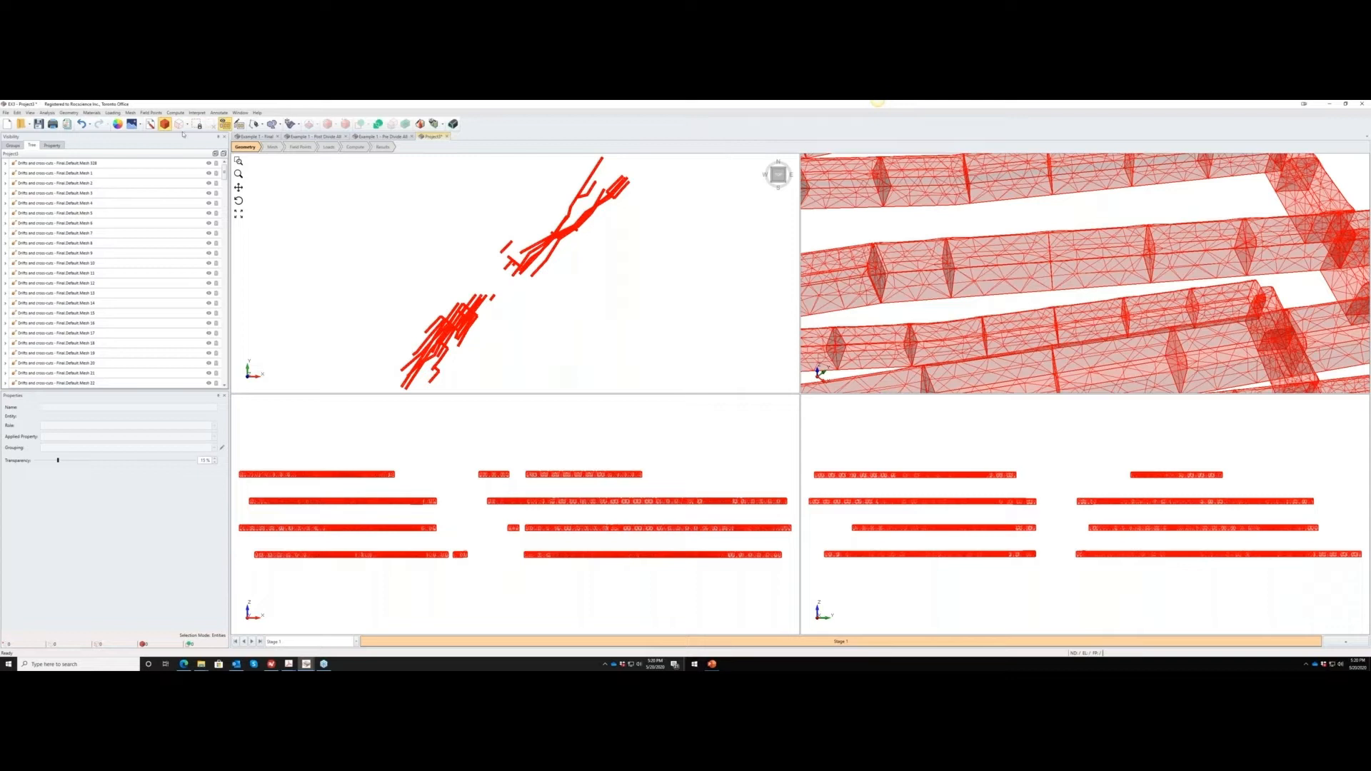
Enlarge the plan view of the drifts so it fills the whole modelling area.
{"action": "left_click", "coordinate": [68, 112]}
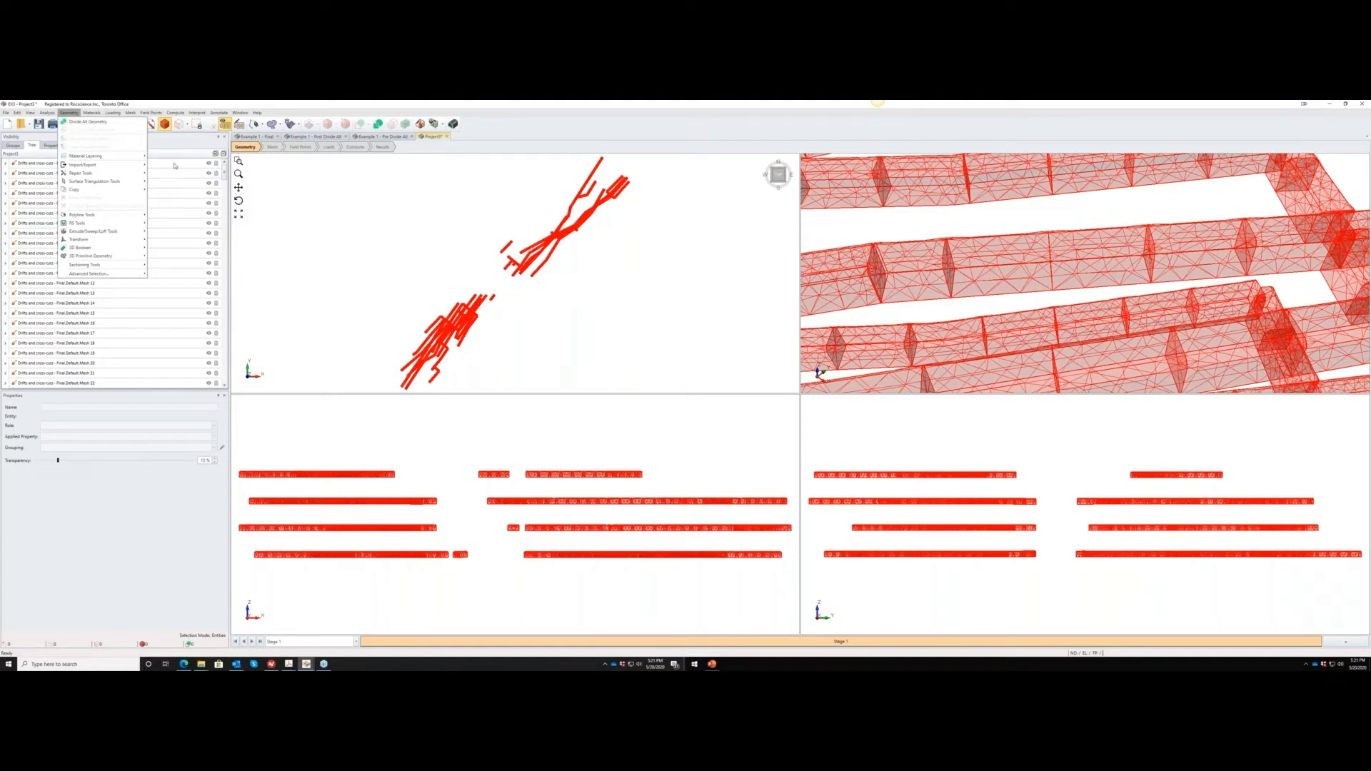
{"action": "left_click", "coordinate": [207, 164]}
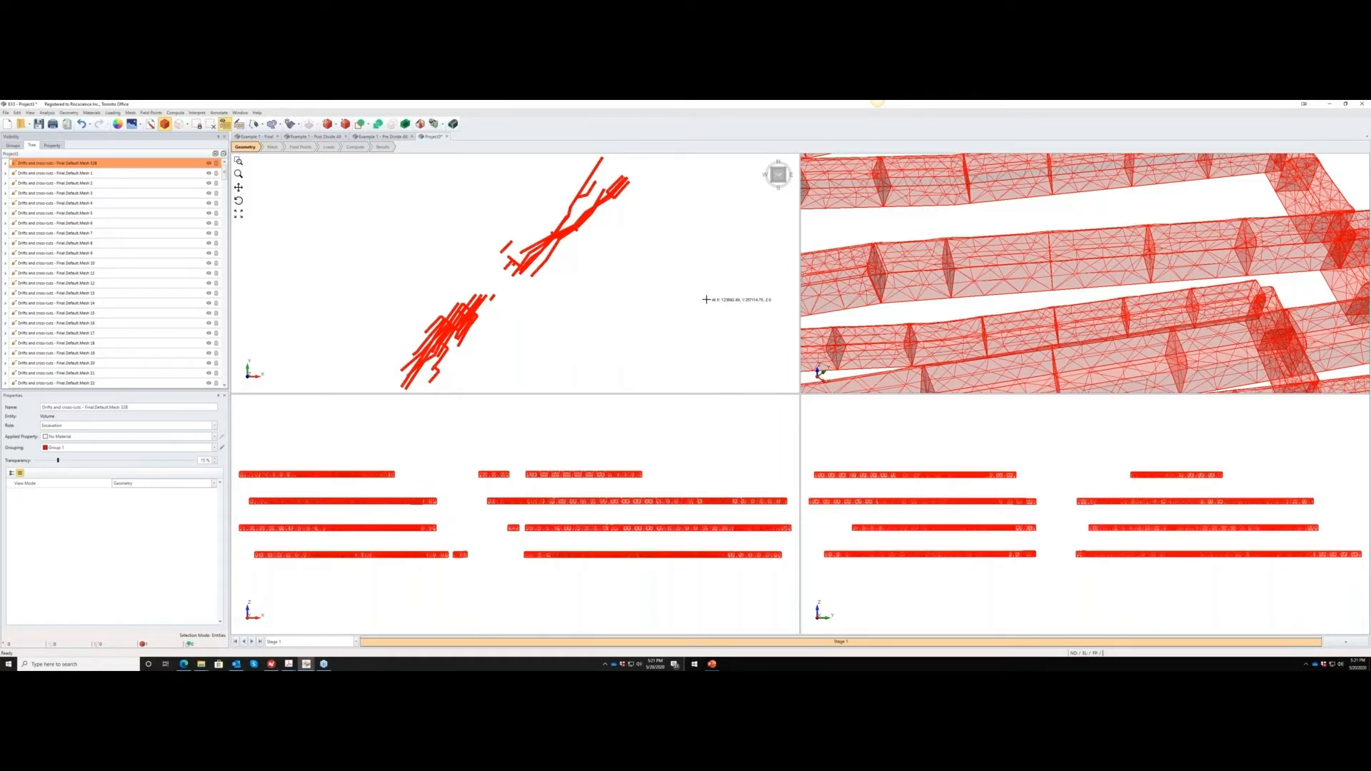
{"action": "double_click", "coordinate": [706, 300]}
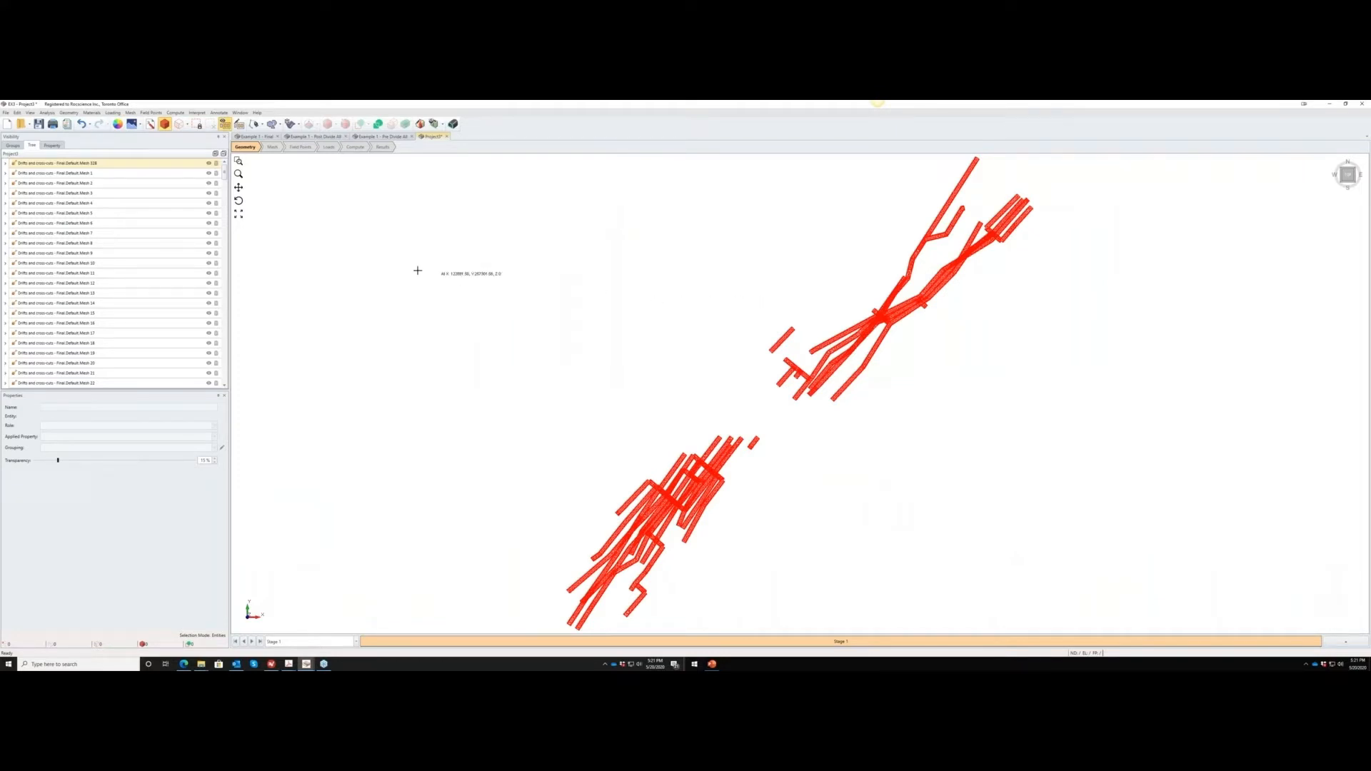
Select all drift and cross-cut meshes and check them for defects with the Repair tool.
{"action": "left_click", "coordinate": [99, 164]}
{"action": "left_click_drag", "start_coordinate": [224, 168], "coordinate": [230, 386]}
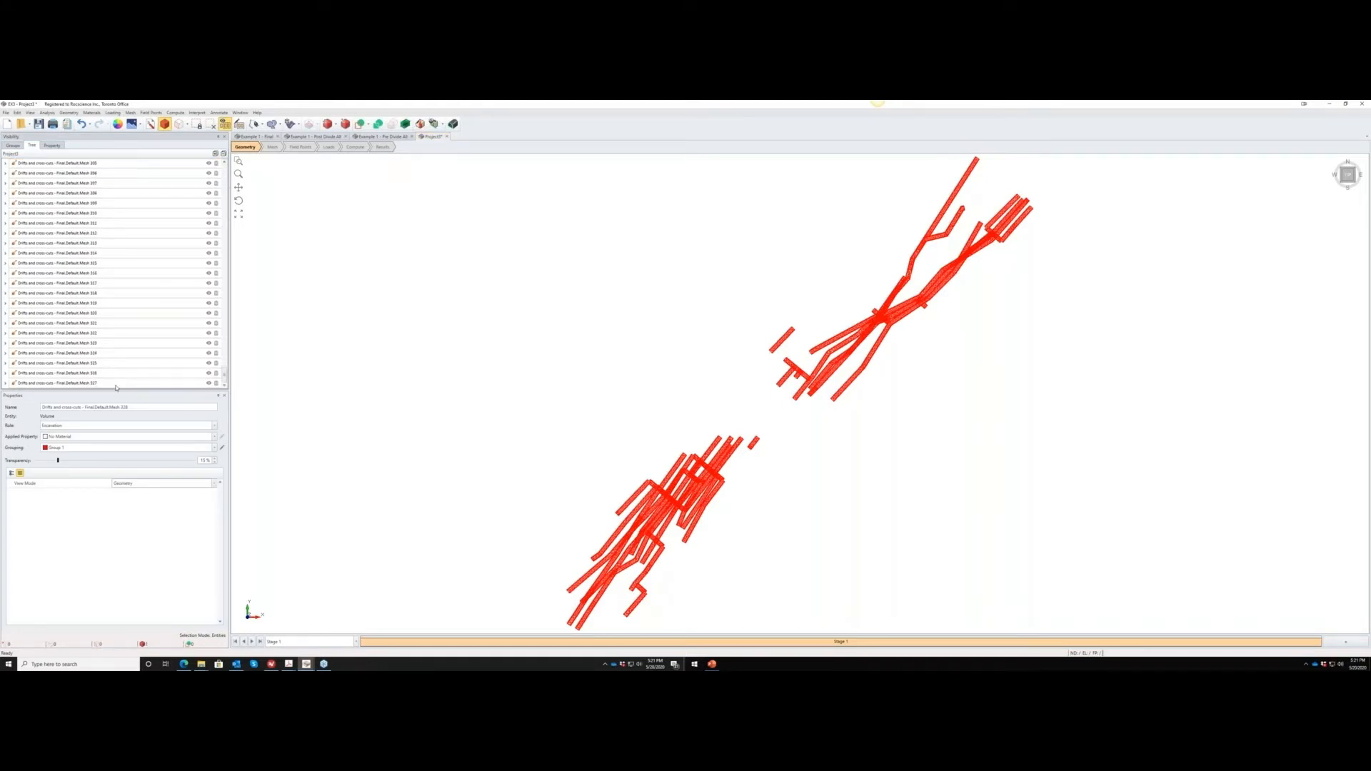
{"action": "key", "text": "ctrl+a"}
{"action": "left_click", "coordinate": [69, 113]}
{"action": "mouse_move", "coordinate": [100, 173]}
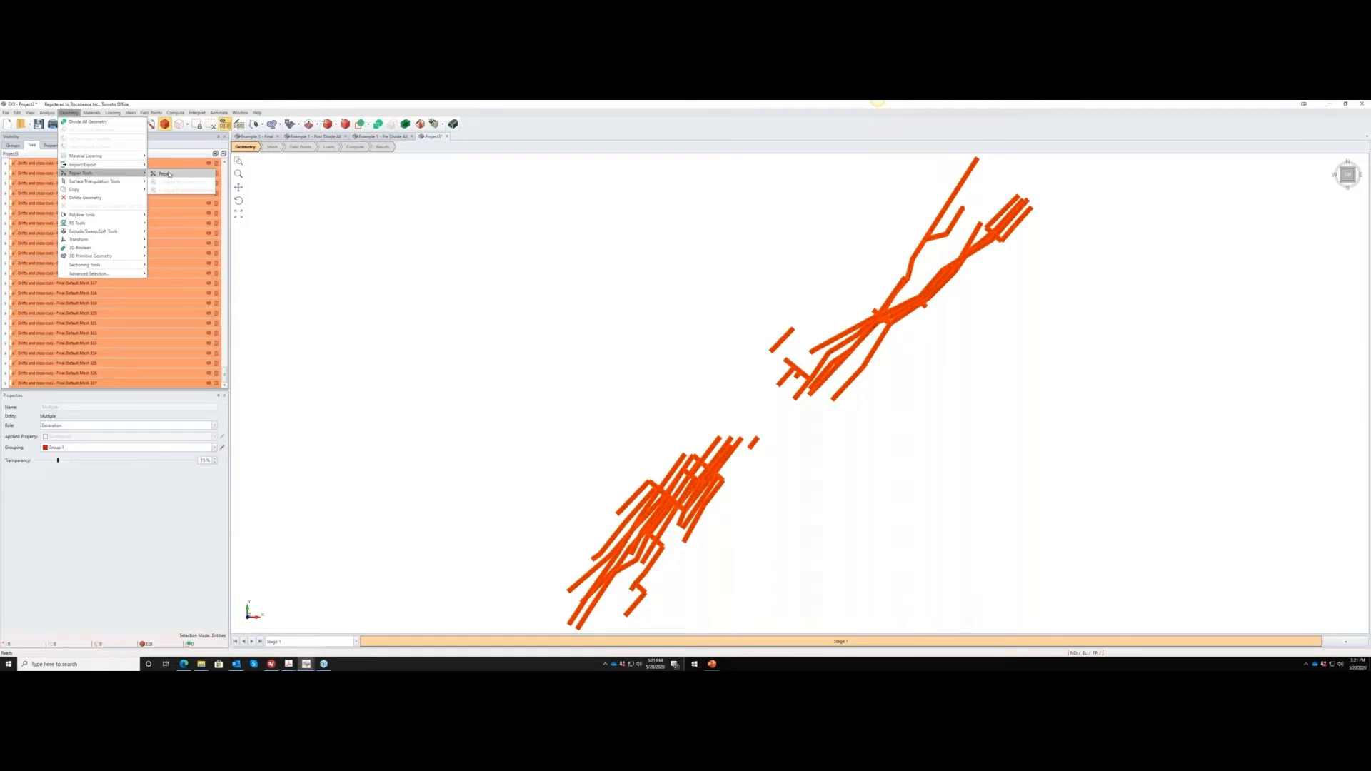
{"action": "left_click", "coordinate": [168, 173]}
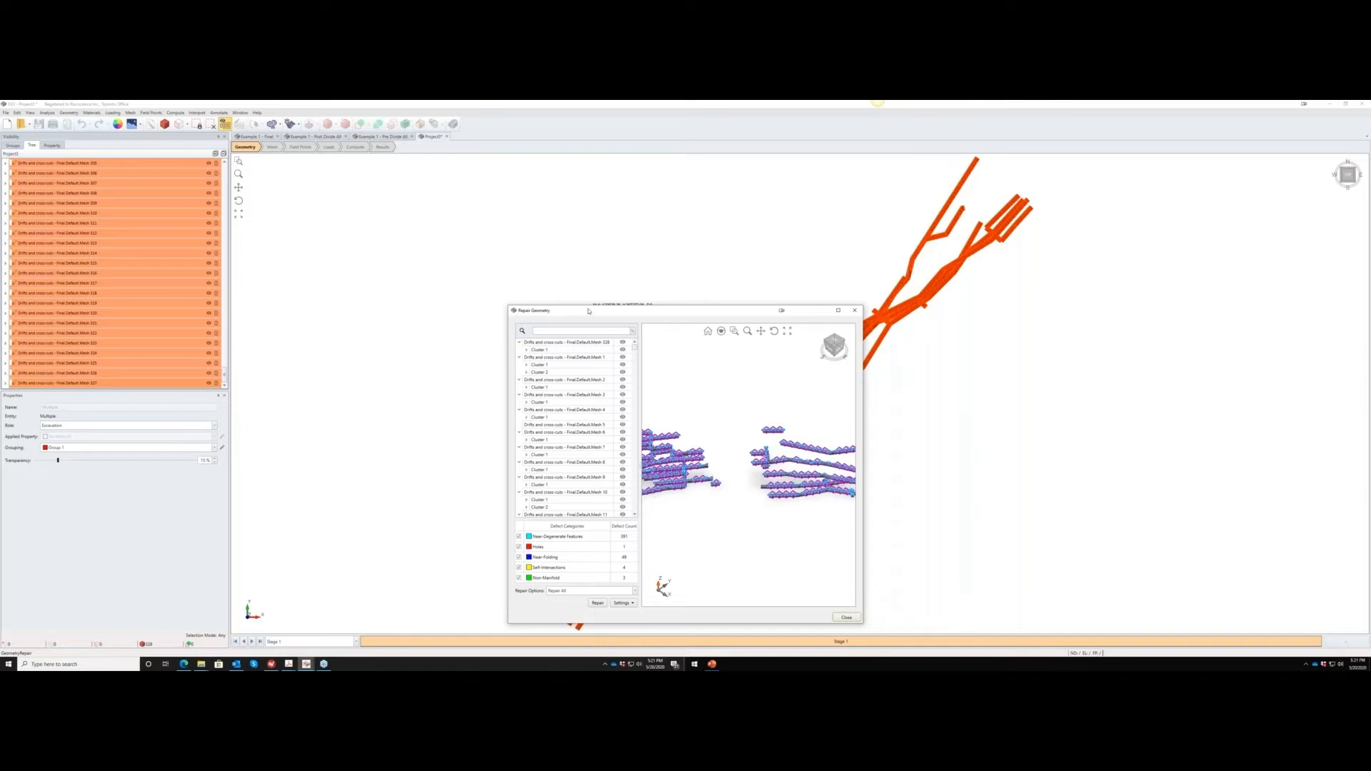
Review the defect categories in the repair preview, turning off Holes and Near Folding, and close it without repairing anything.
{"action": "left_click_drag", "start_coordinate": [587, 307], "coordinate": [539, 225]}
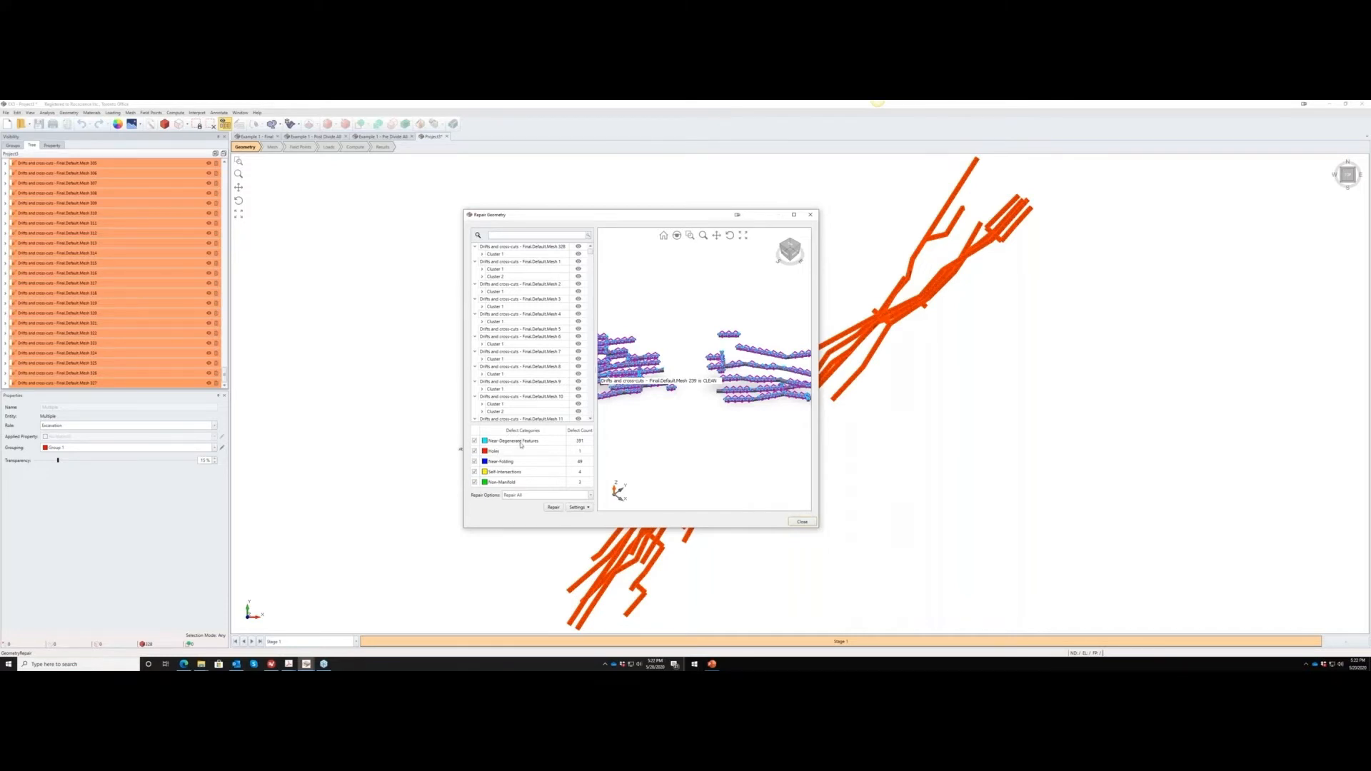
{"action": "mouse_move", "coordinate": [521, 444]}
{"action": "left_click", "coordinate": [474, 452]}
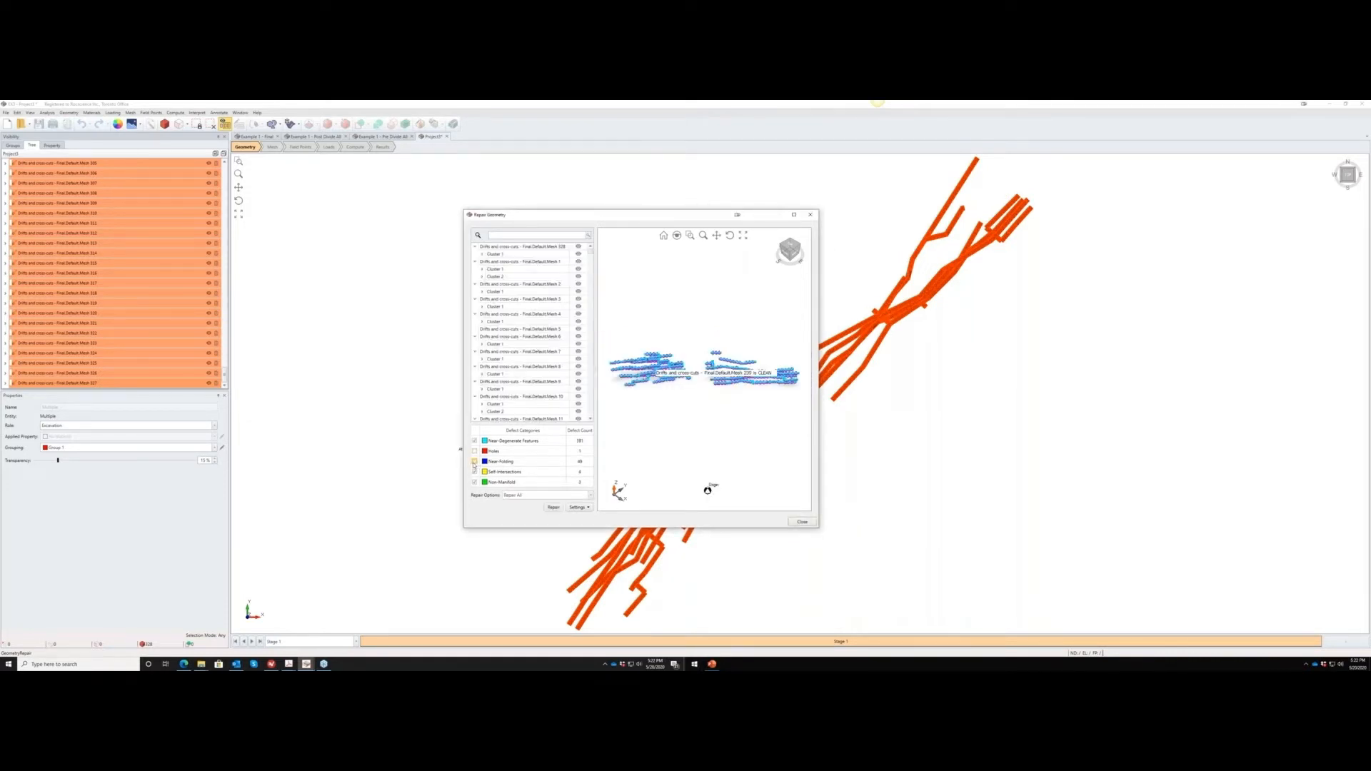
{"action": "left_click", "coordinate": [474, 462]}
{"action": "mouse_move", "coordinate": [489, 473]}
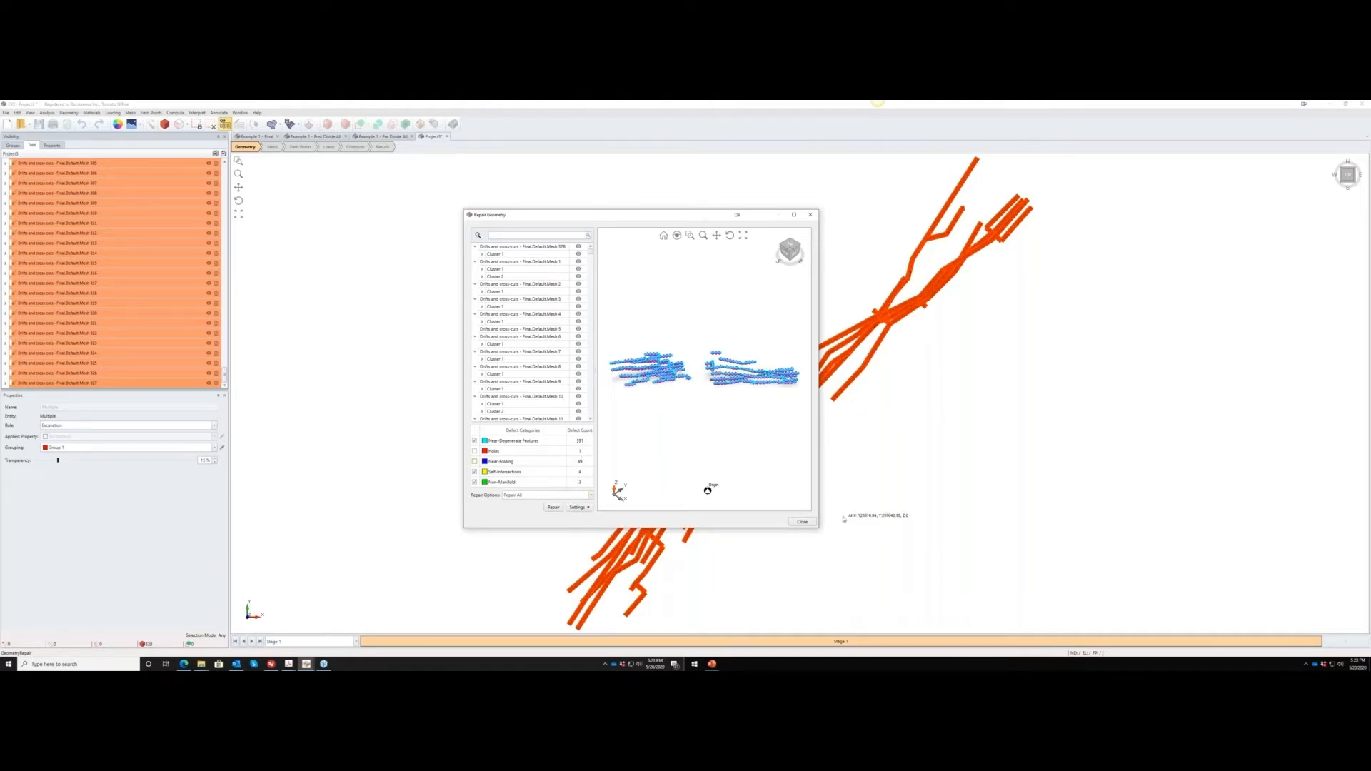
{"action": "left_click", "coordinate": [802, 522]}
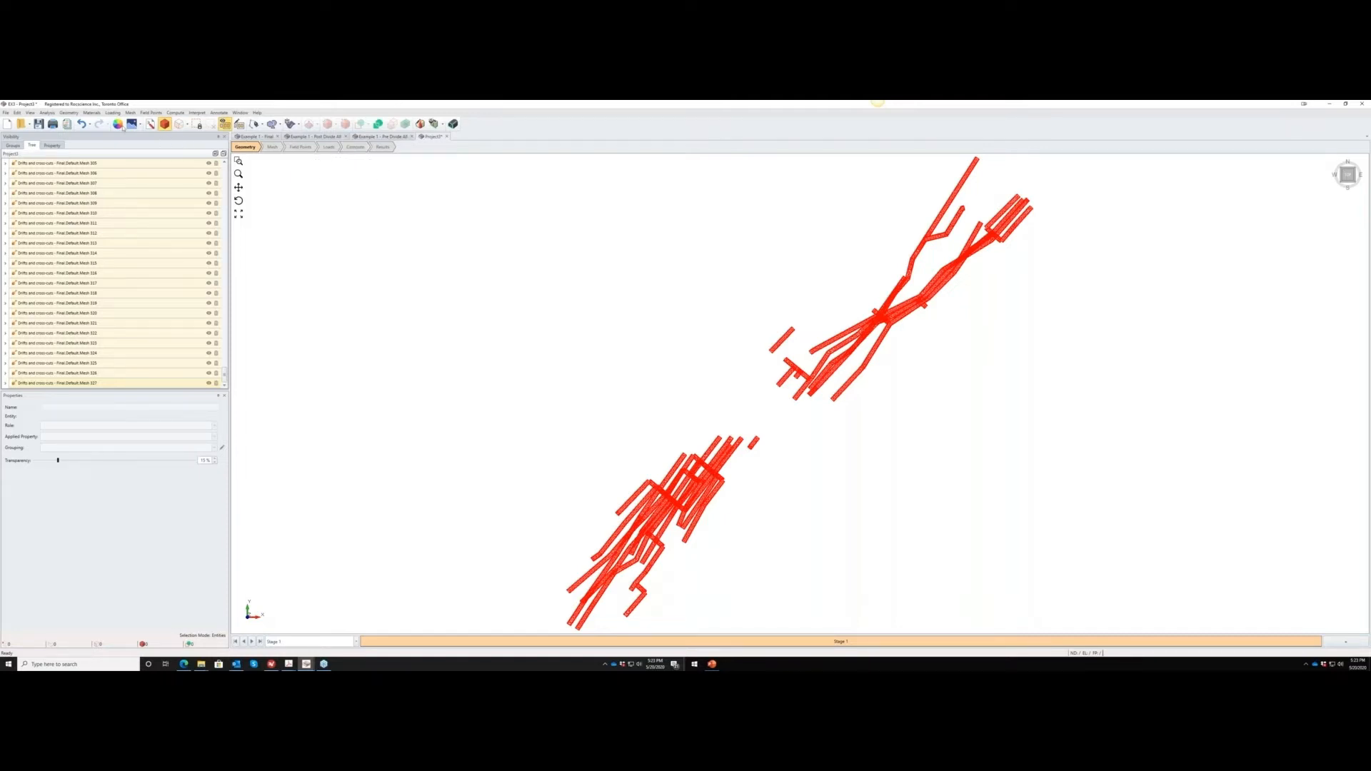
Undo all changes back through the geometry import.
{"action": "left_click", "coordinate": [90, 126]}
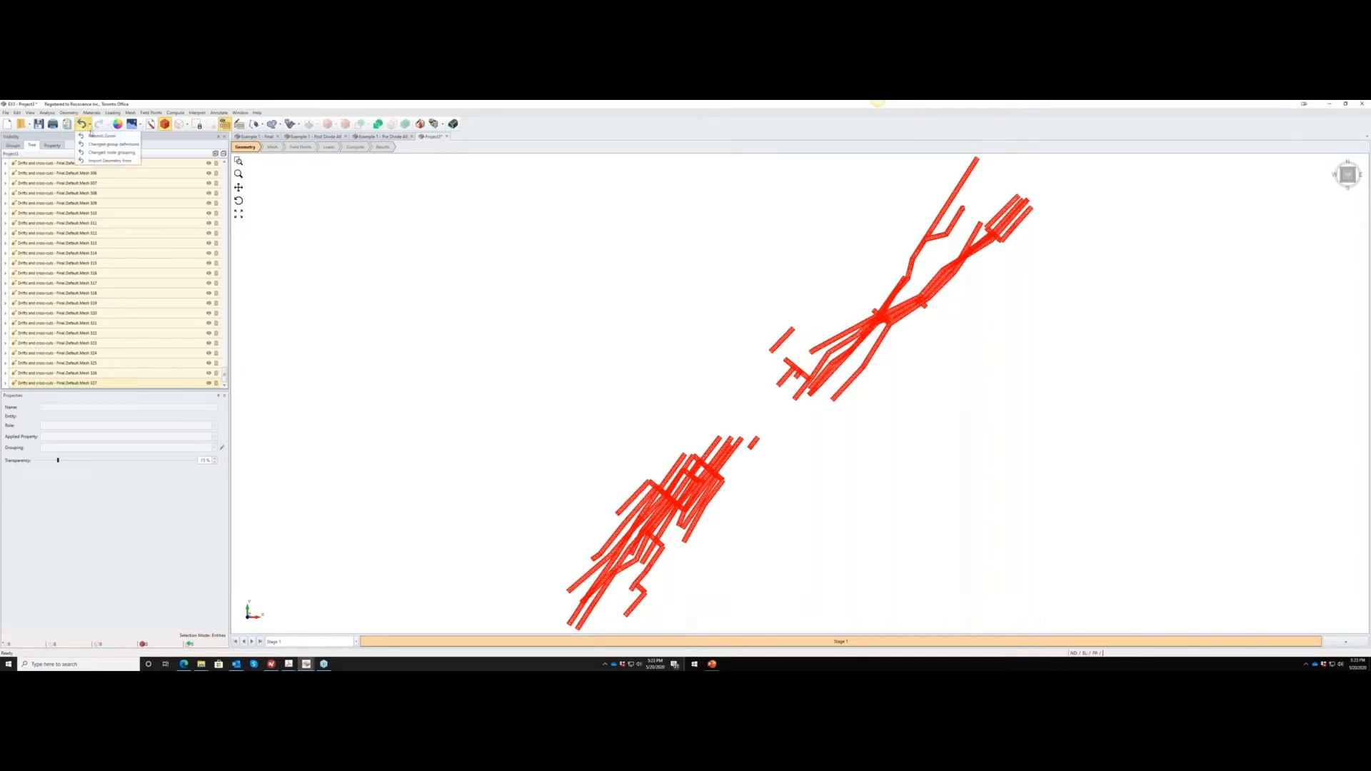
{"action": "left_click", "coordinate": [100, 160]}
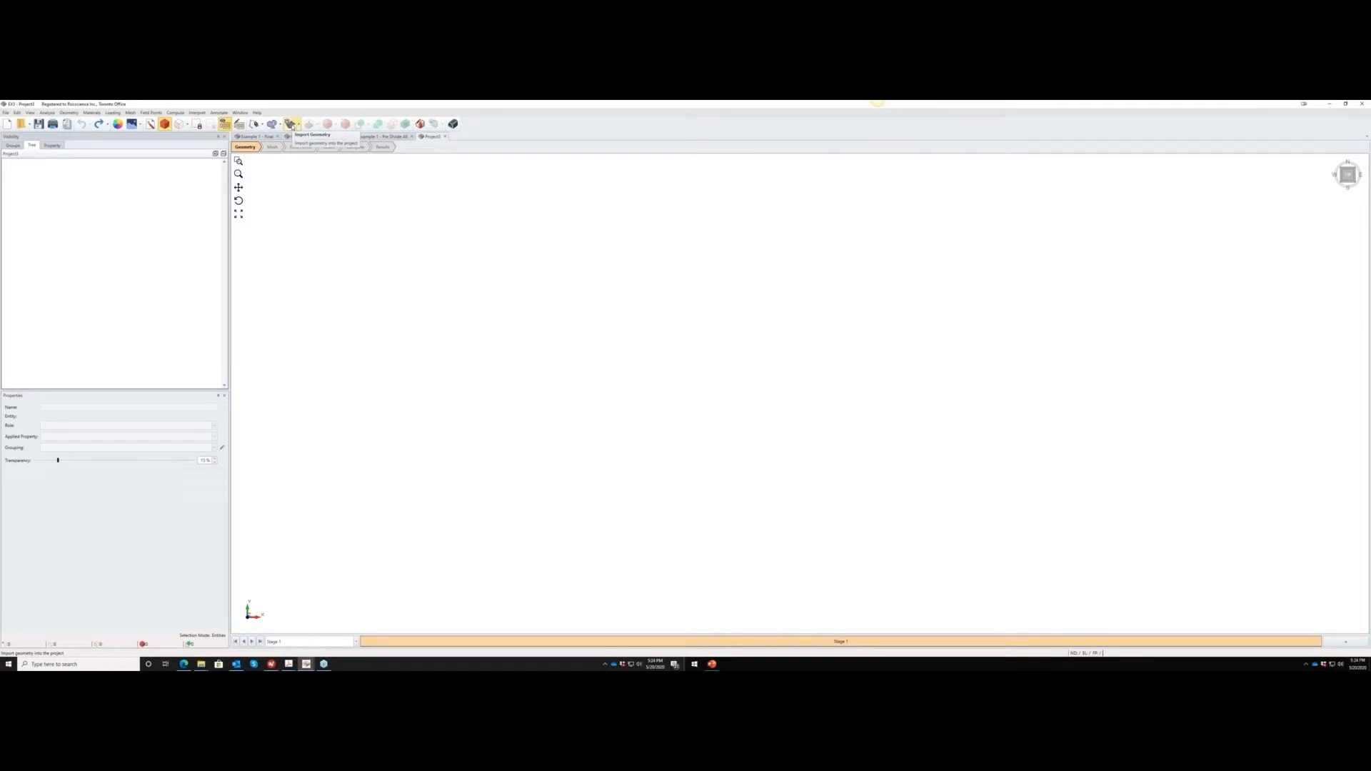
Load "Drifts and cross cuts - Final.obj" for geometry import, keeping the Excavation role for all meshes.
{"action": "left_click", "coordinate": [69, 113]}
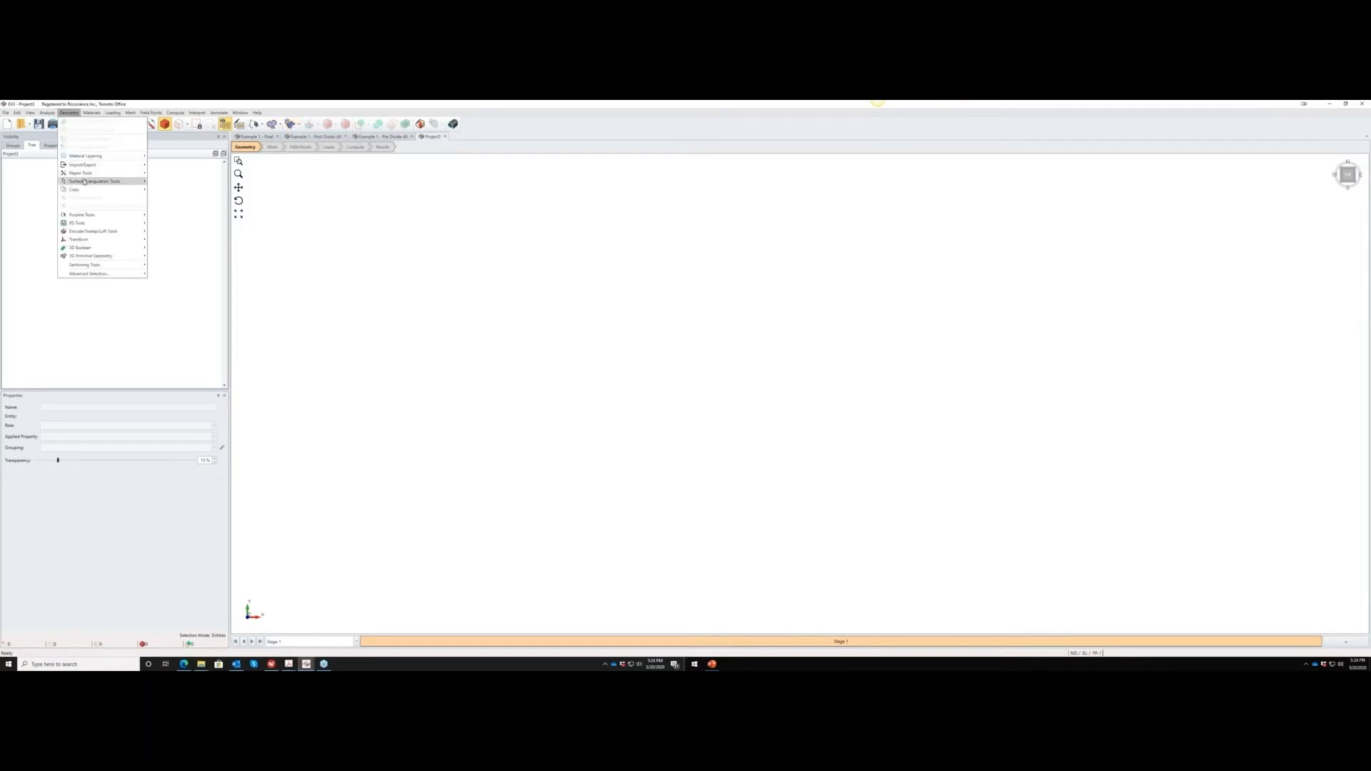
{"action": "left_click", "coordinate": [5, 113]}
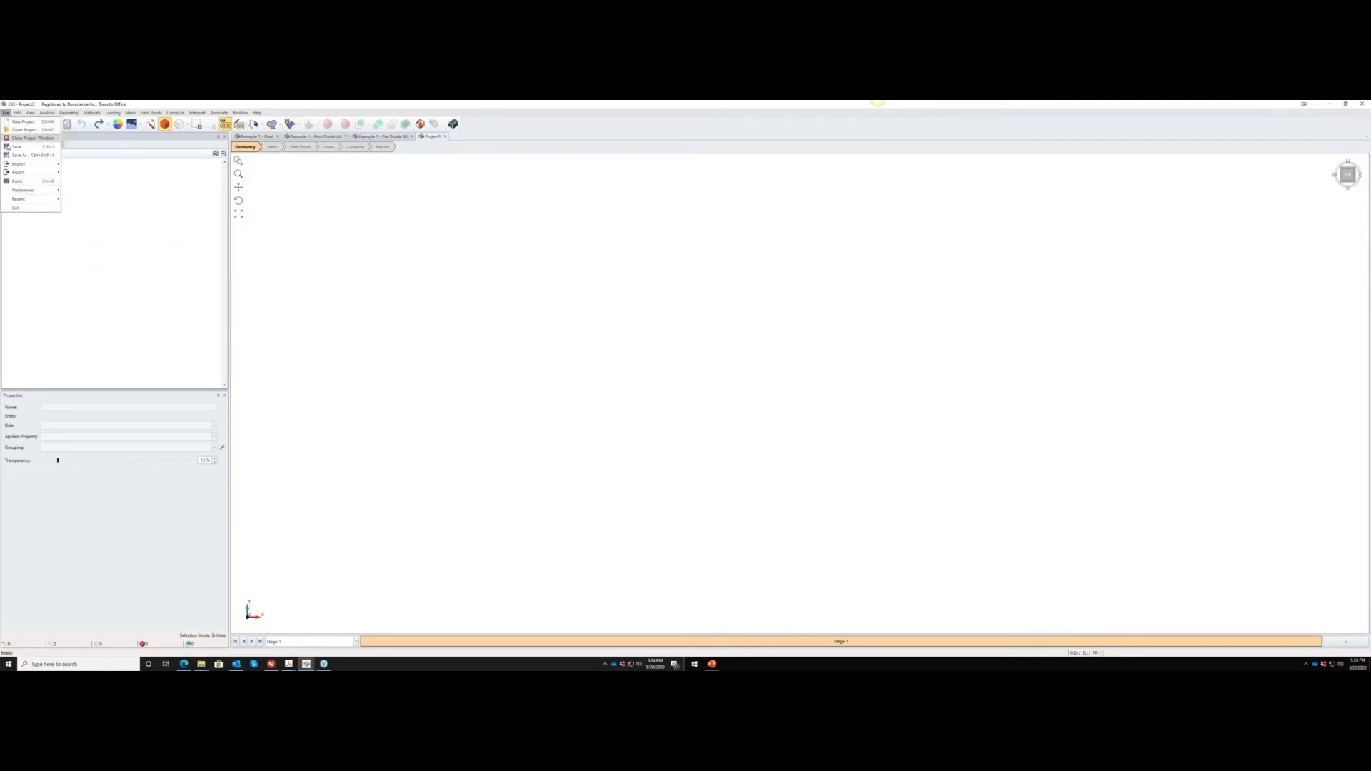
{"action": "mouse_move", "coordinate": [29, 164]}
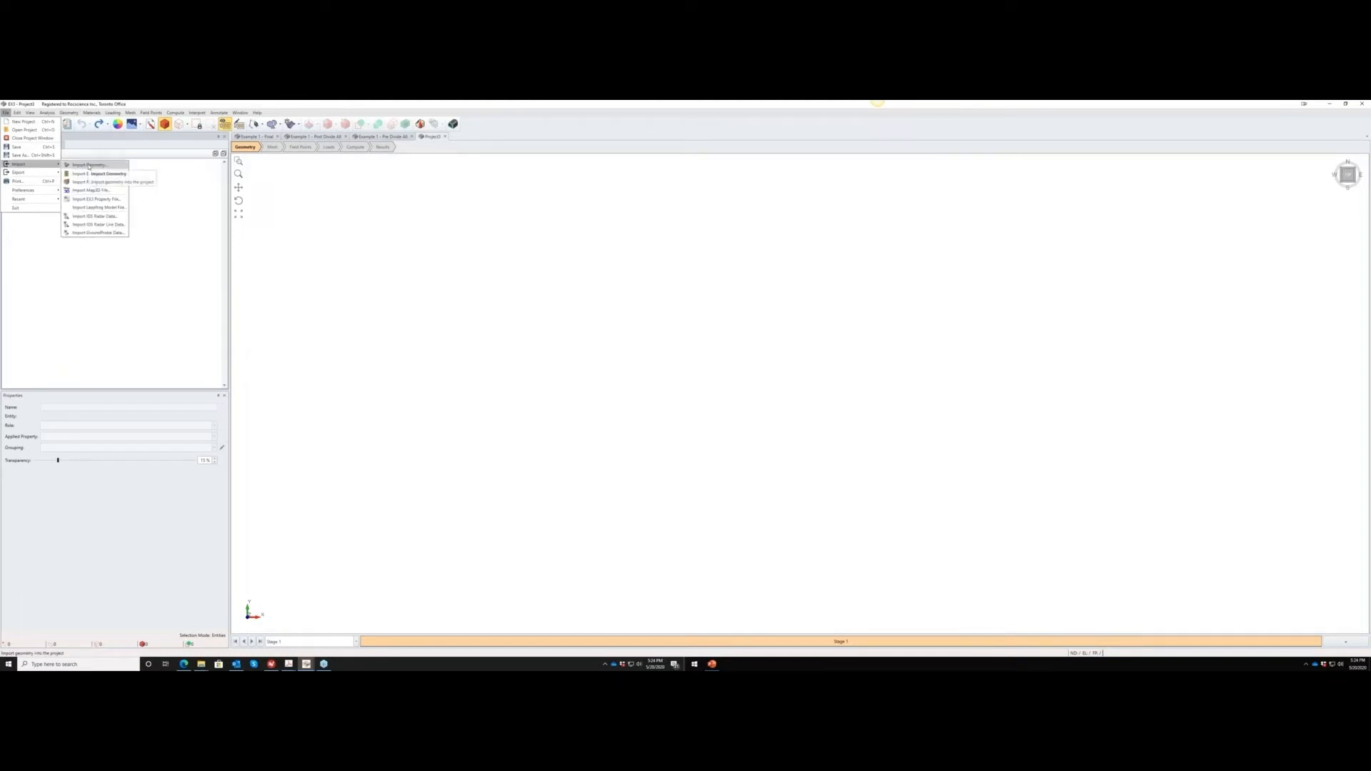
{"action": "left_click", "coordinate": [88, 165]}
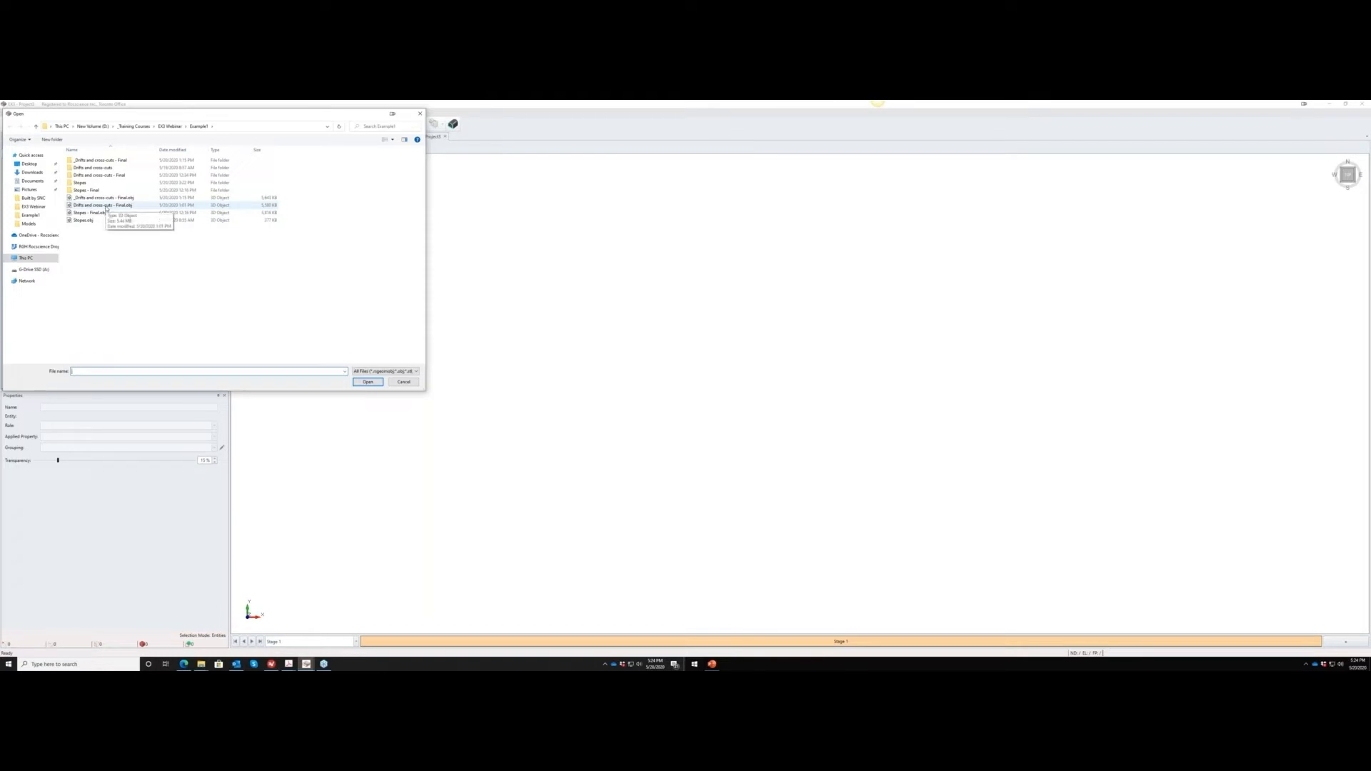
{"action": "double_click", "coordinate": [106, 207]}
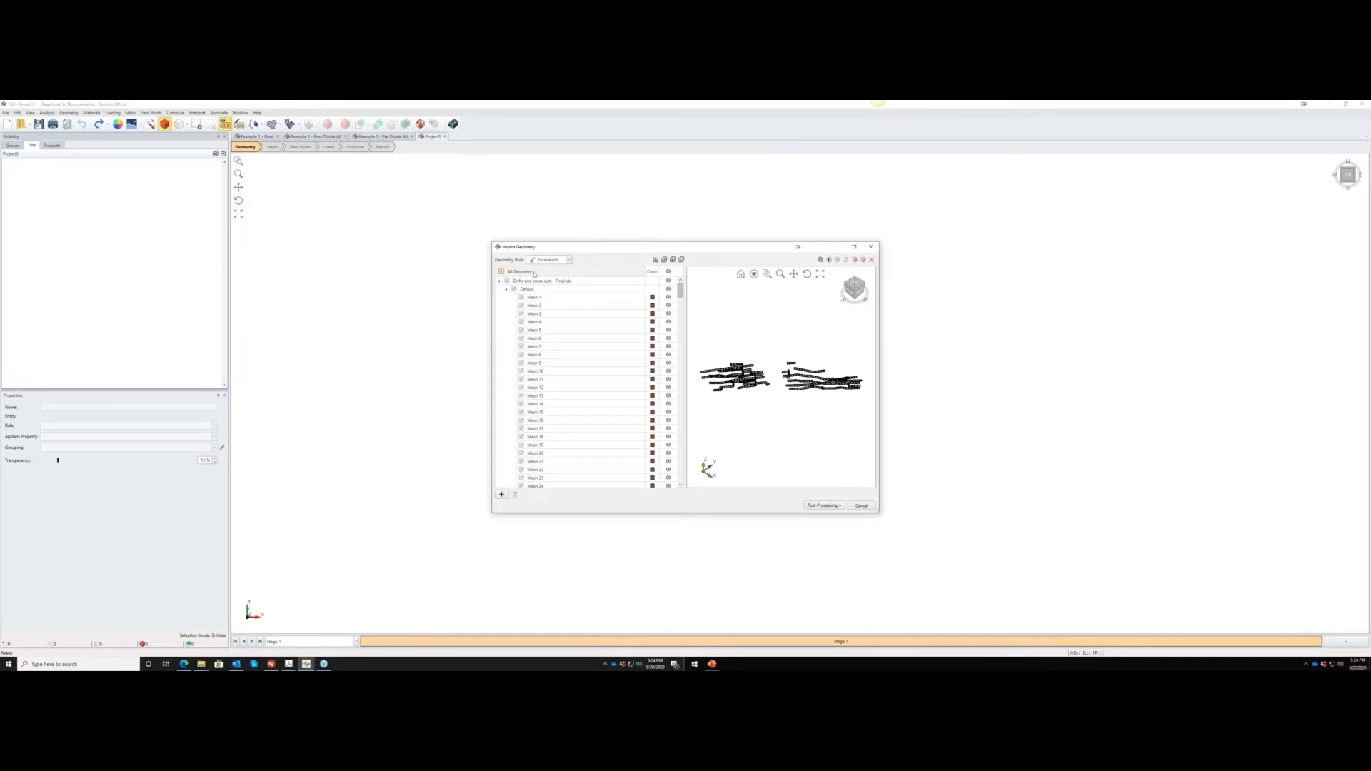
{"action": "left_click", "coordinate": [569, 260]}
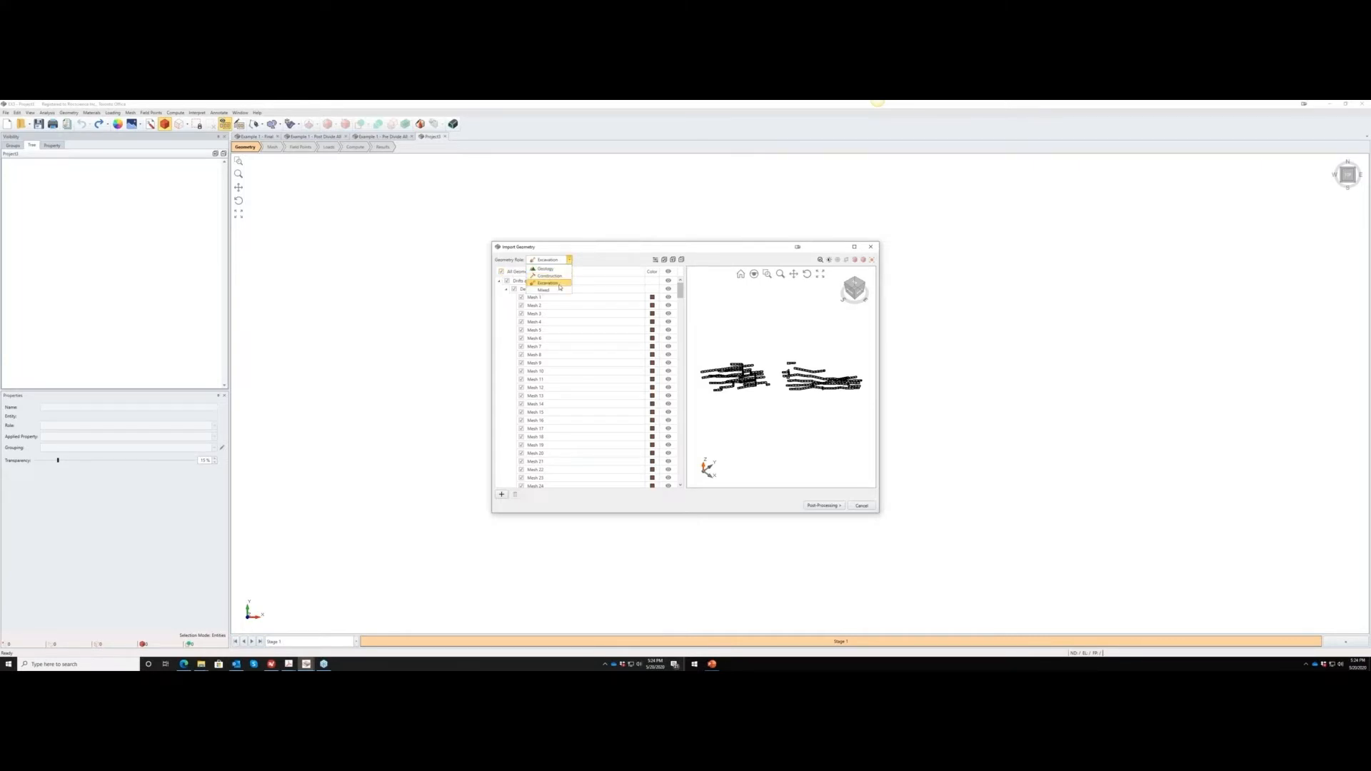
{"action": "left_click", "coordinate": [596, 258]}
Run Find and Repair Defects in the import's post-processing, without simplifying the triangulation, and finish importing all geometry.
{"action": "left_click", "coordinate": [822, 505]}
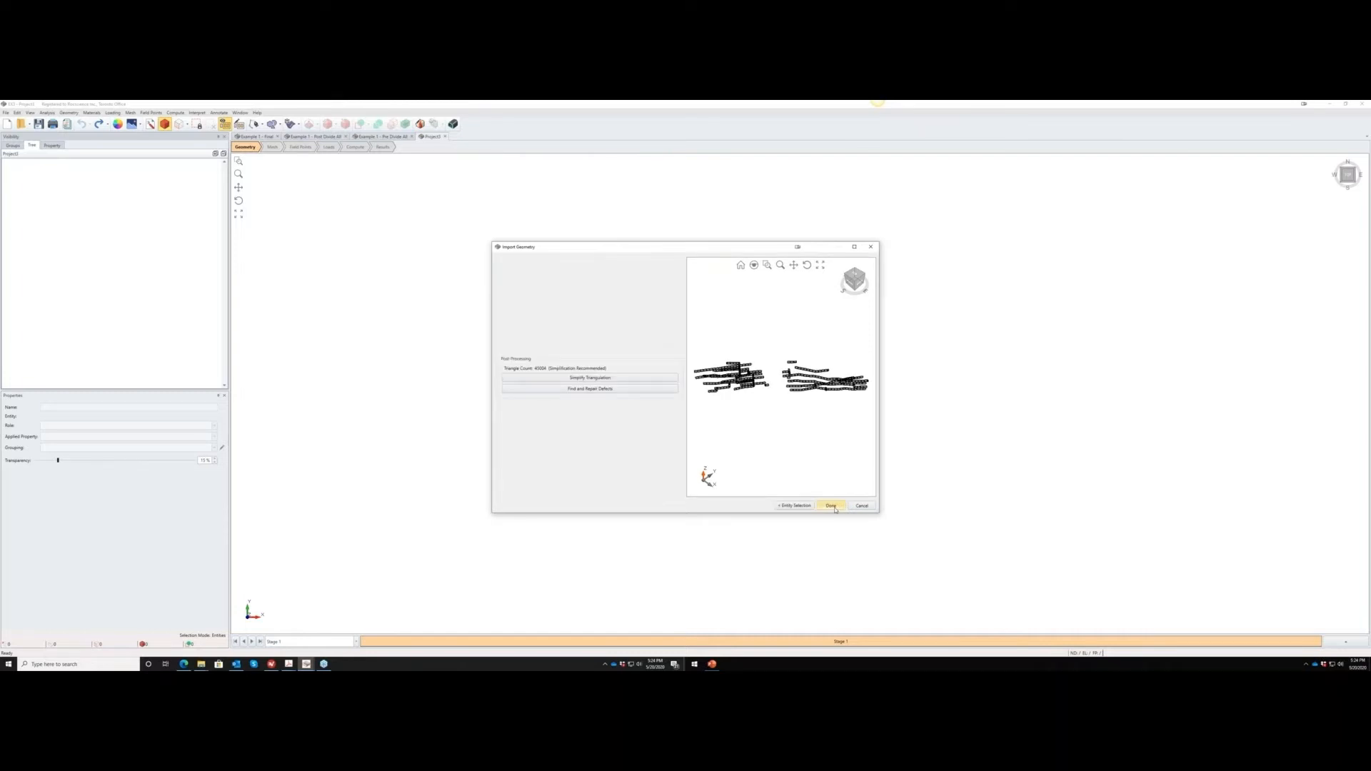
{"action": "left_click", "coordinate": [572, 392]}
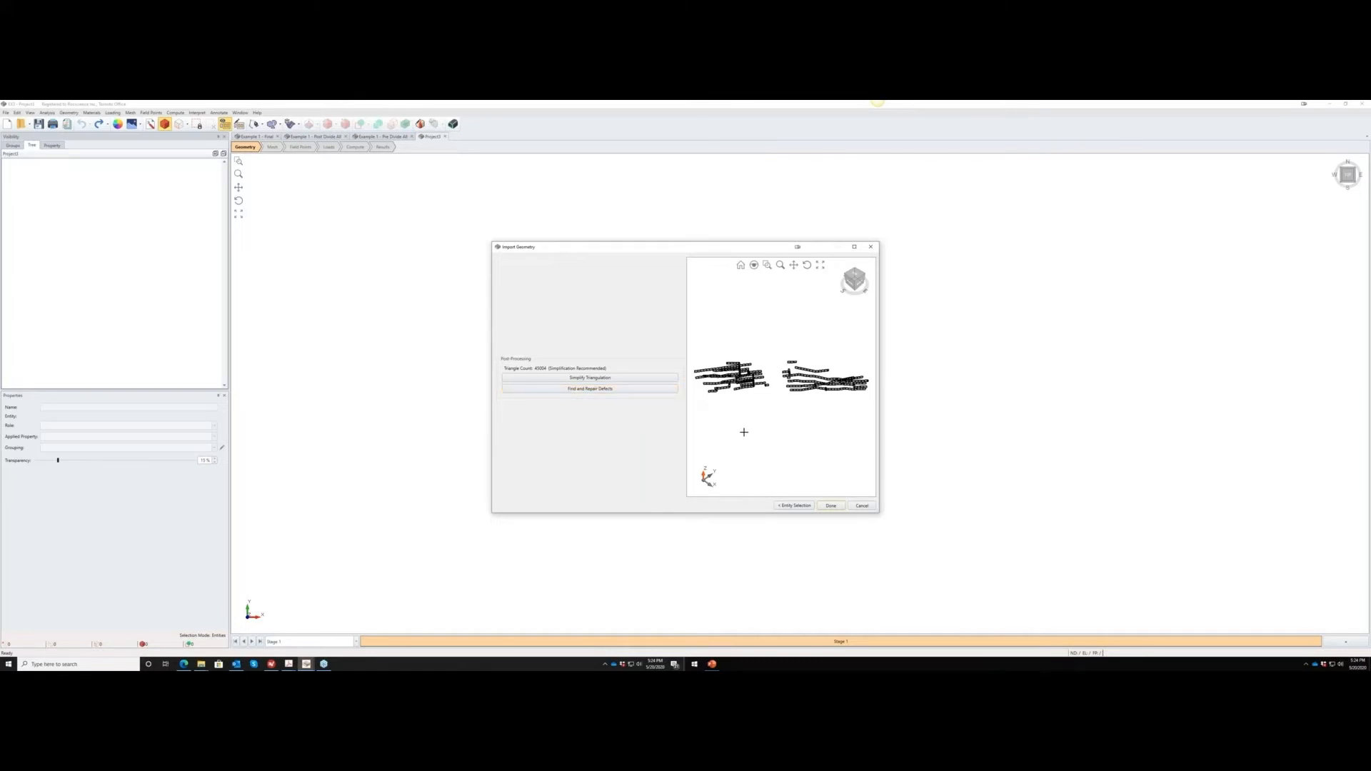
{"action": "left_click", "coordinate": [834, 508]}
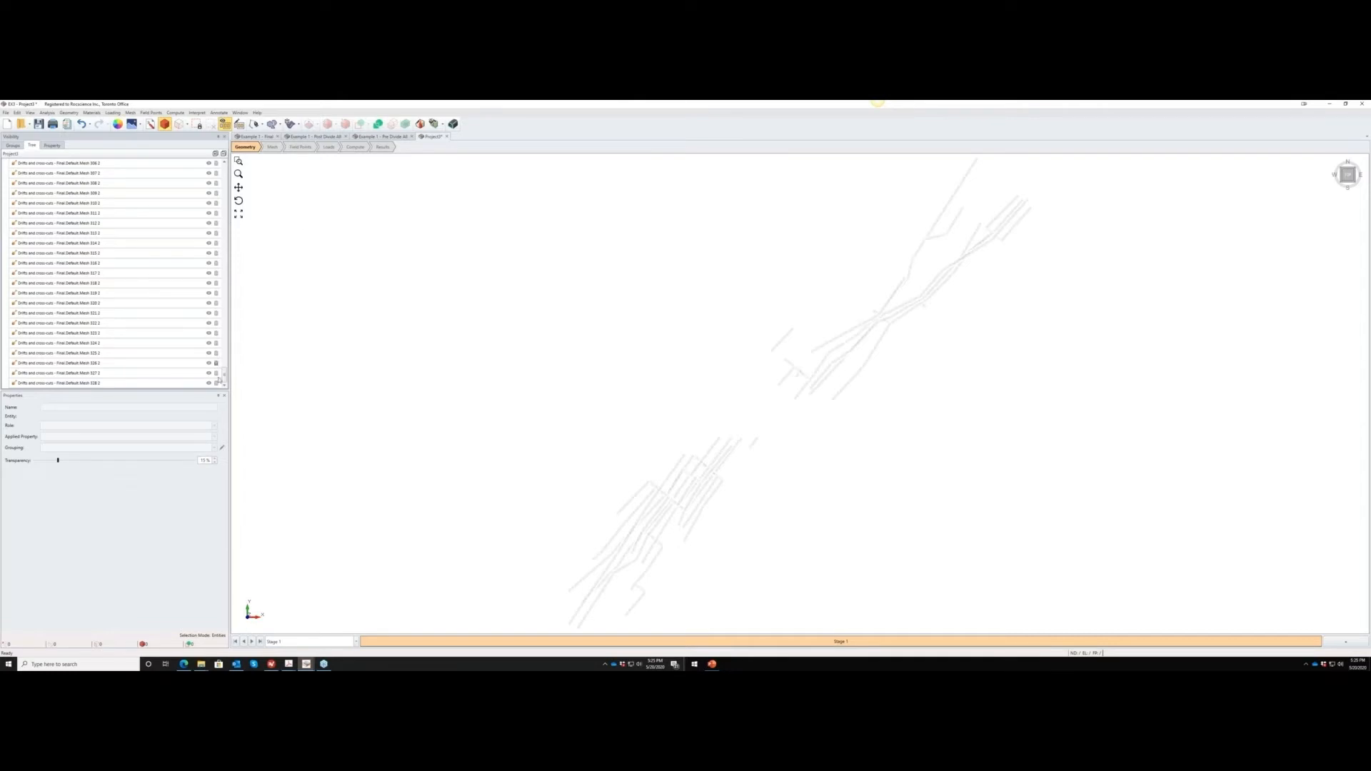
Assign all reimported drift and cross-cut meshes to Group 1.
{"action": "left_click", "coordinate": [117, 386]}
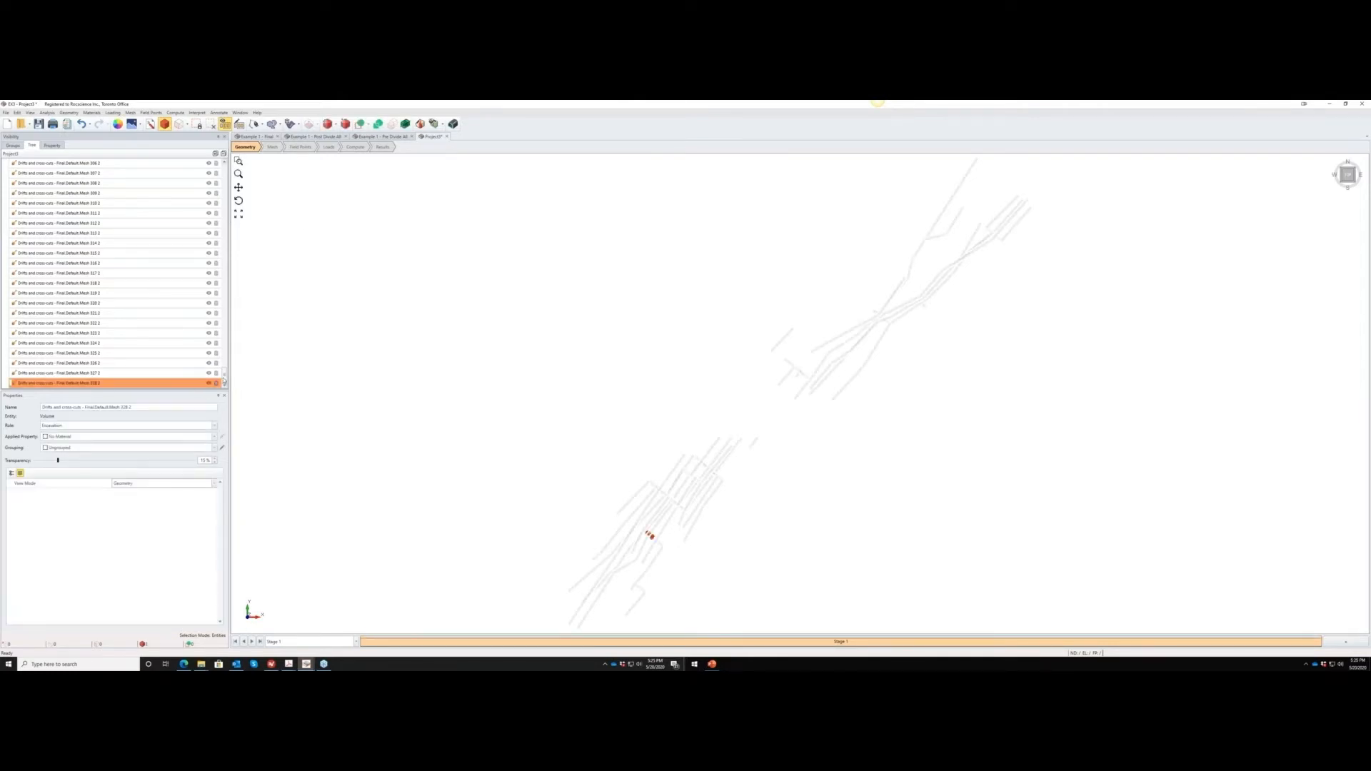
{"action": "left_click_drag", "start_coordinate": [225, 376], "coordinate": [223, 163]}
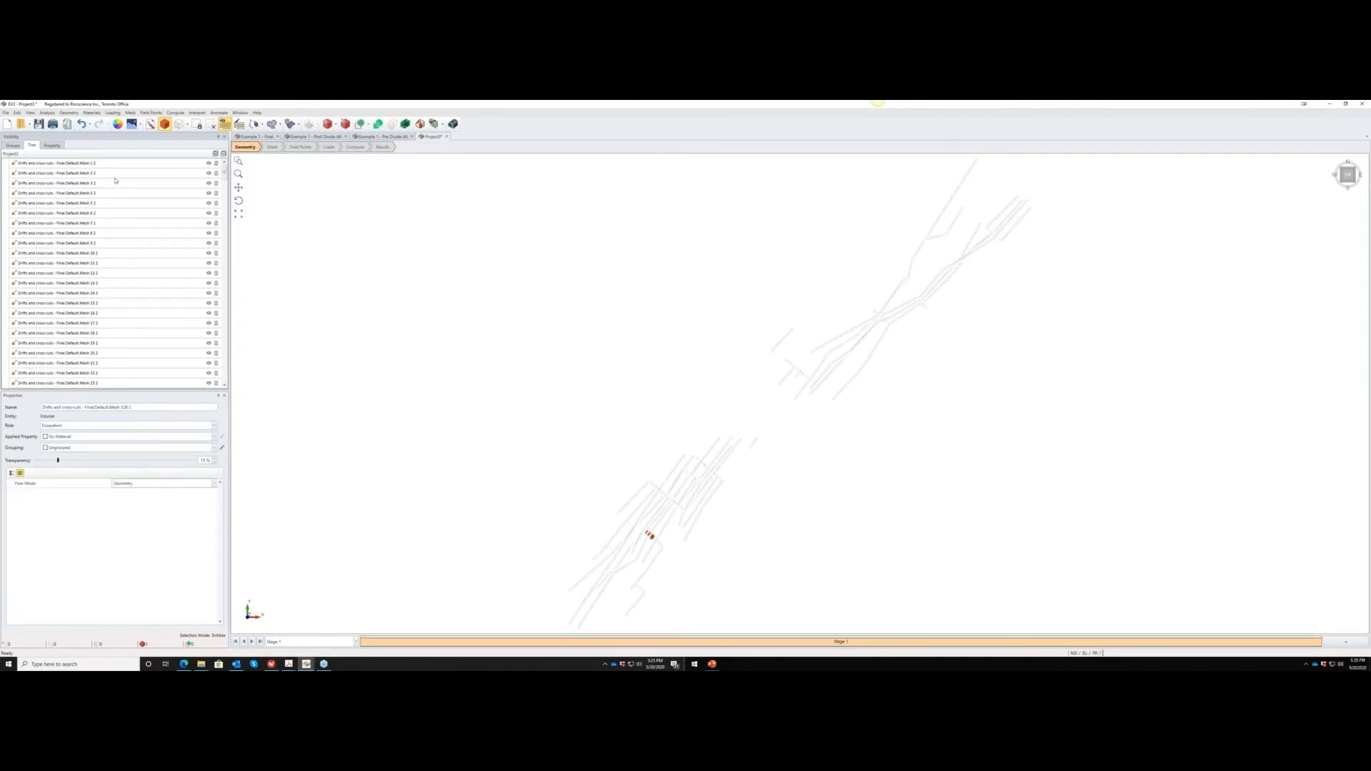
{"action": "left_click", "coordinate": [95, 166], "text": "shift"}
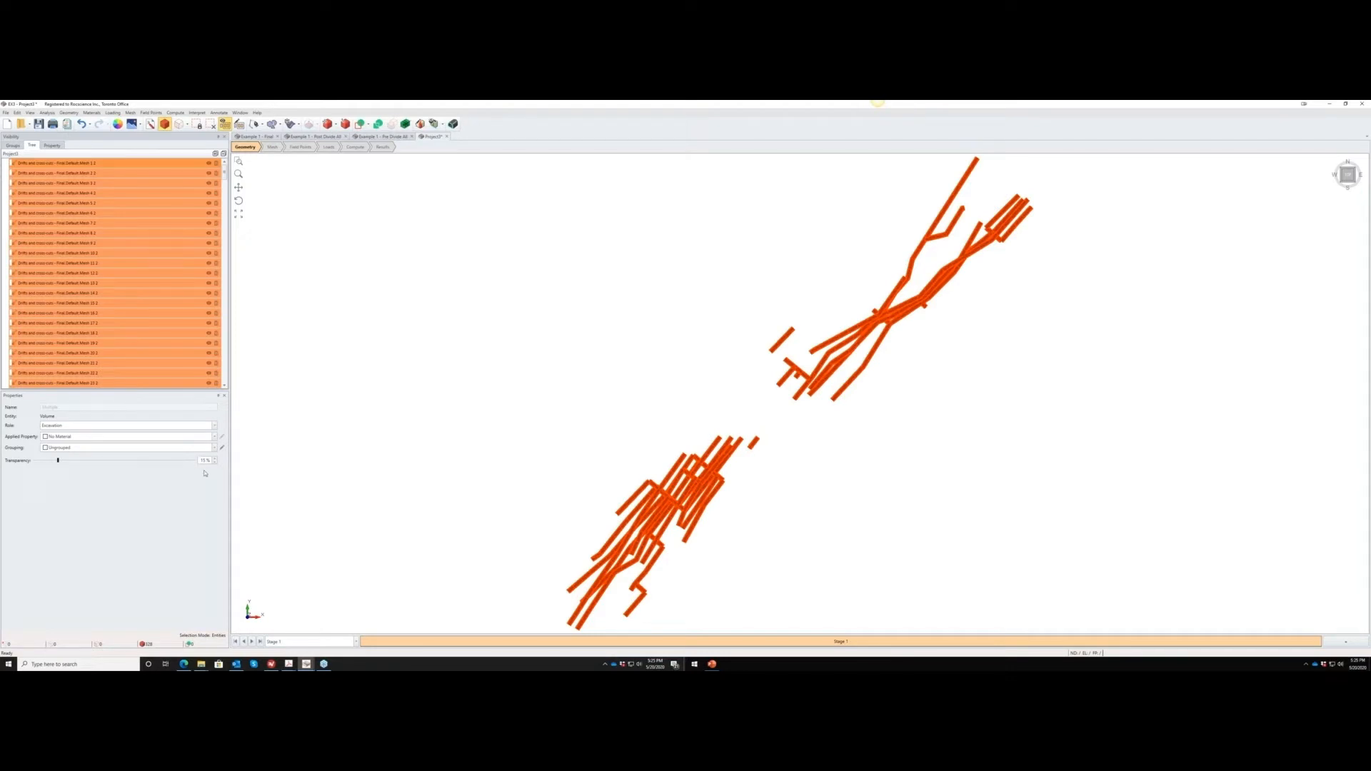
{"action": "left_click", "coordinate": [214, 448]}
{"action": "left_click", "coordinate": [72, 465]}
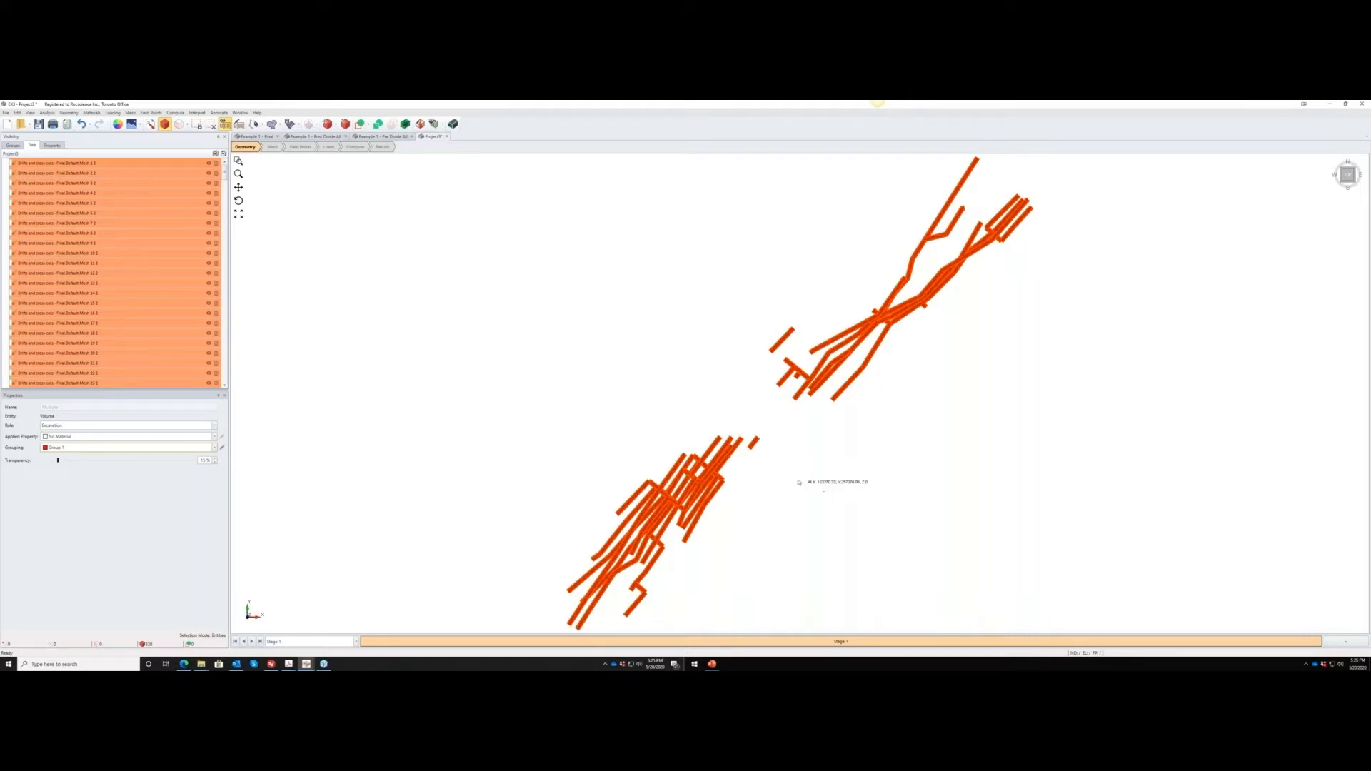
Re-triangulate all reimported drift and cross-cut meshes with Medium feature preservation and Auto resolution, and inspect the new triangles.
{"action": "scroll", "coordinate": [814, 396], "scroll_direction": "up", "scroll_amount": 3}
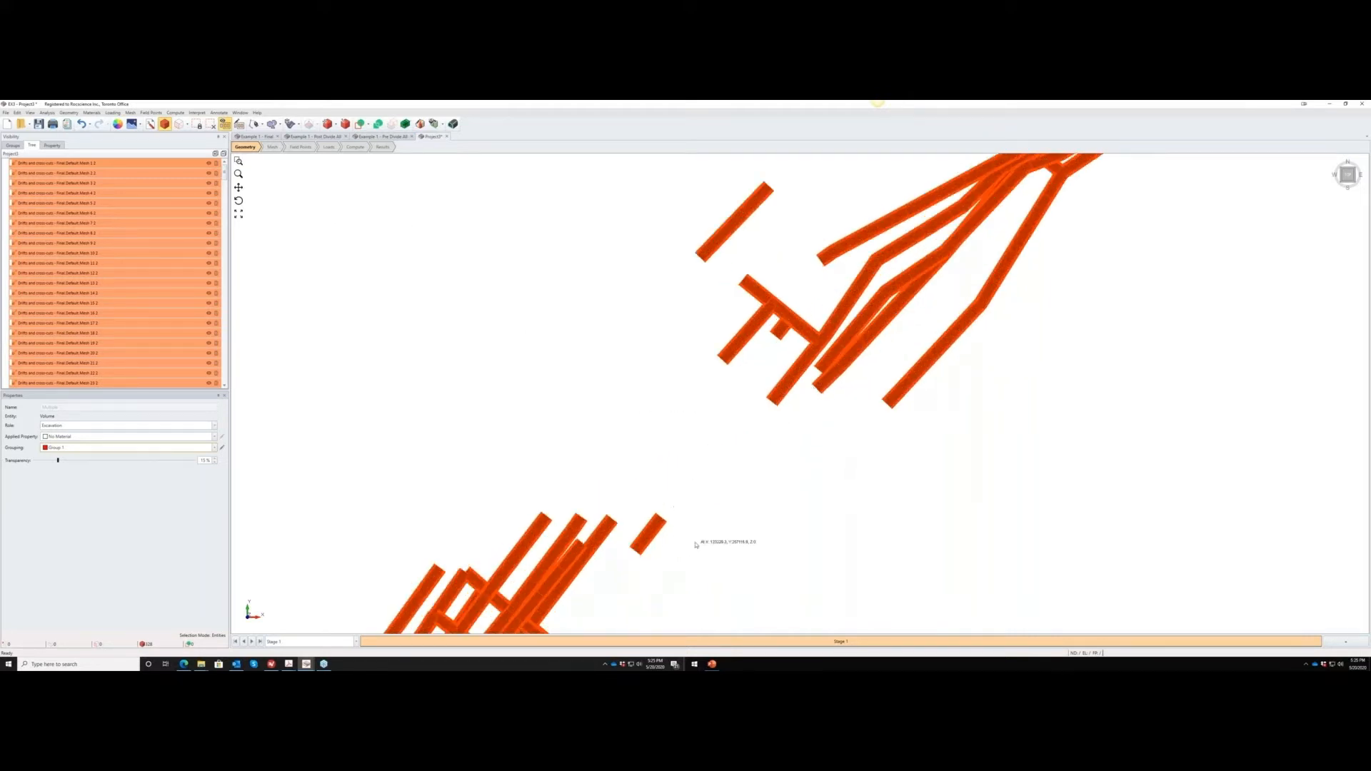
{"action": "scroll", "coordinate": [814, 382], "scroll_direction": "up", "scroll_amount": 5}
{"action": "scroll", "coordinate": [813, 365], "scroll_direction": "up", "scroll_amount": 5}
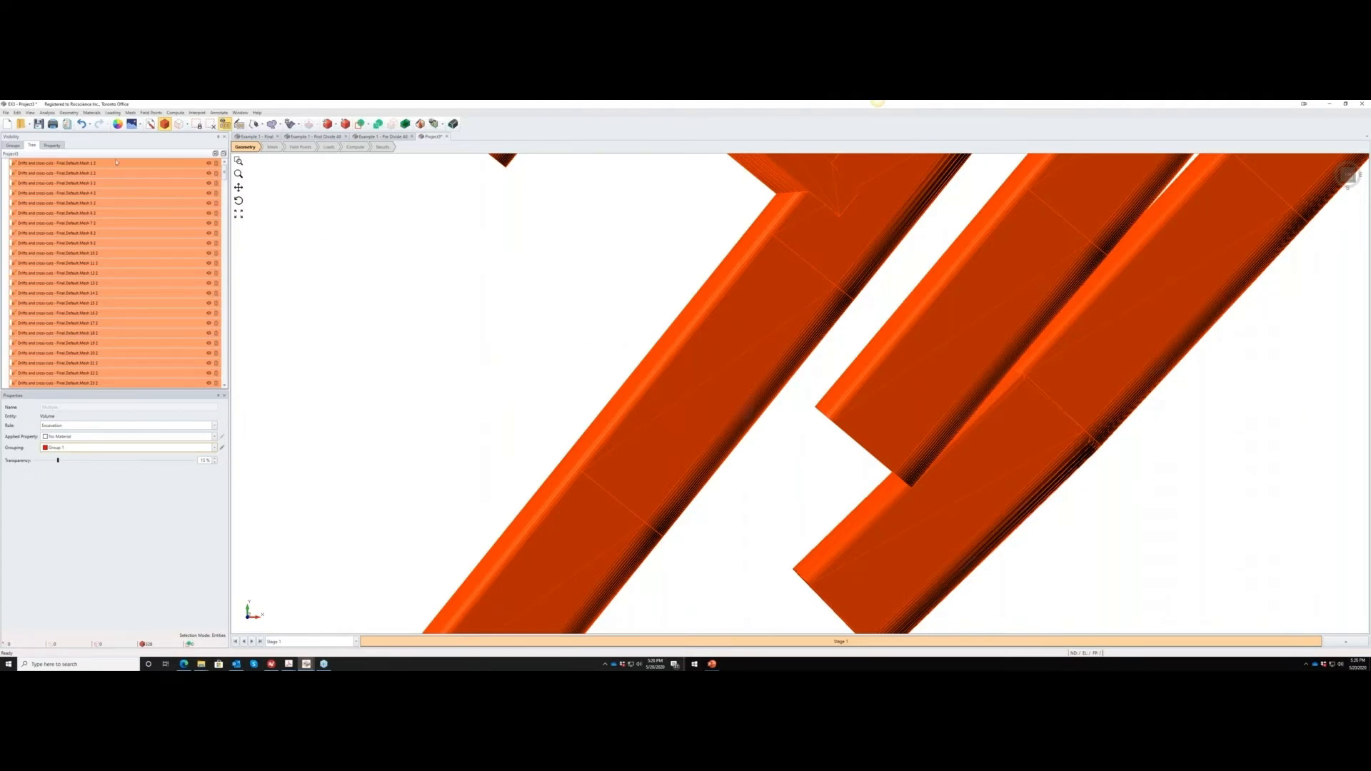
{"action": "left_click", "coordinate": [68, 113]}
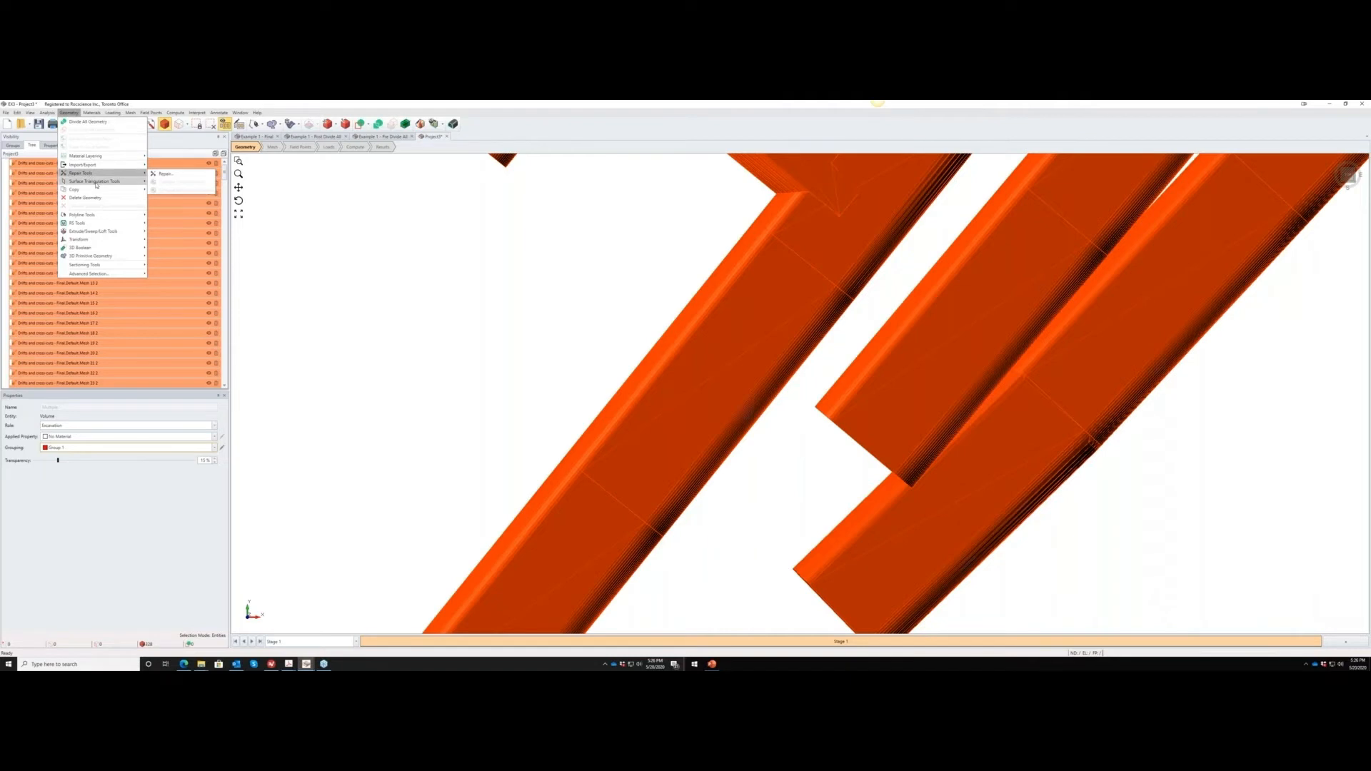
{"action": "mouse_move", "coordinate": [96, 182]}
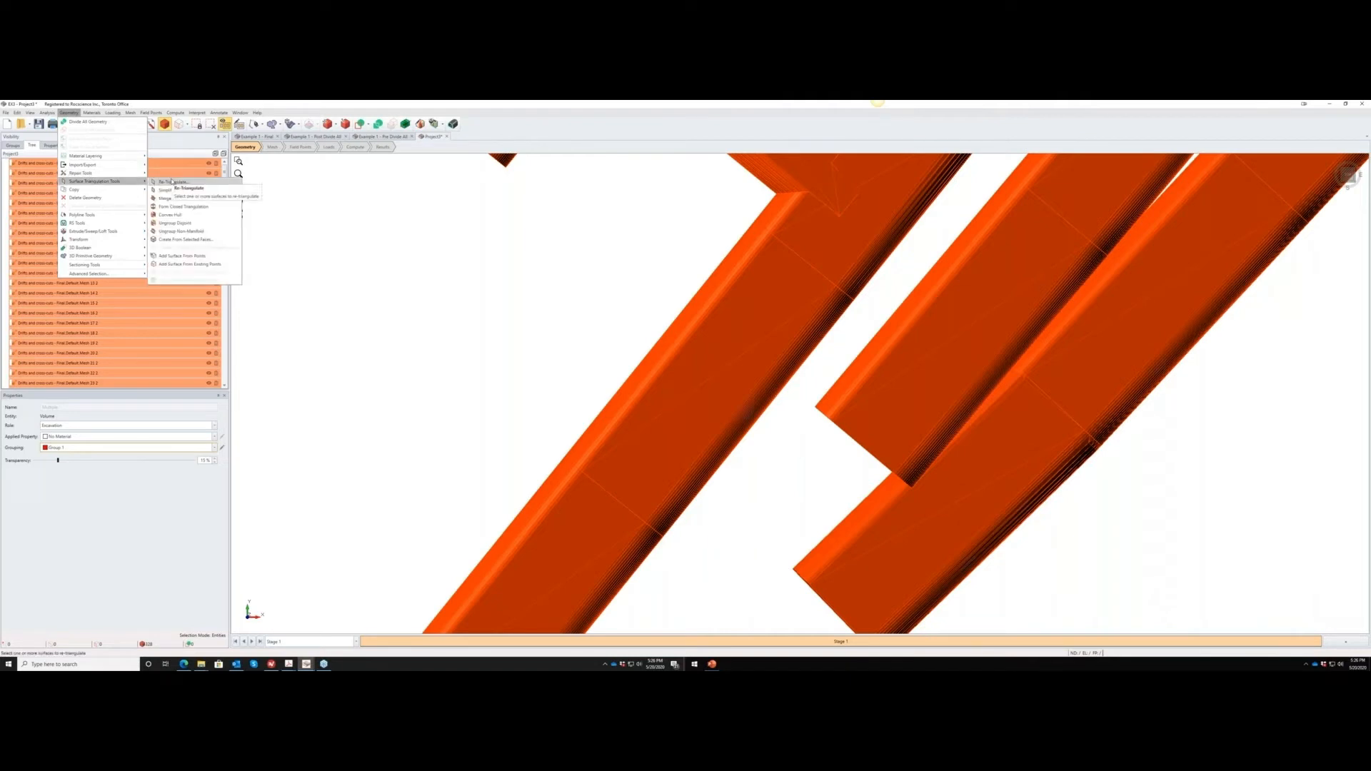
{"action": "left_click", "coordinate": [171, 182]}
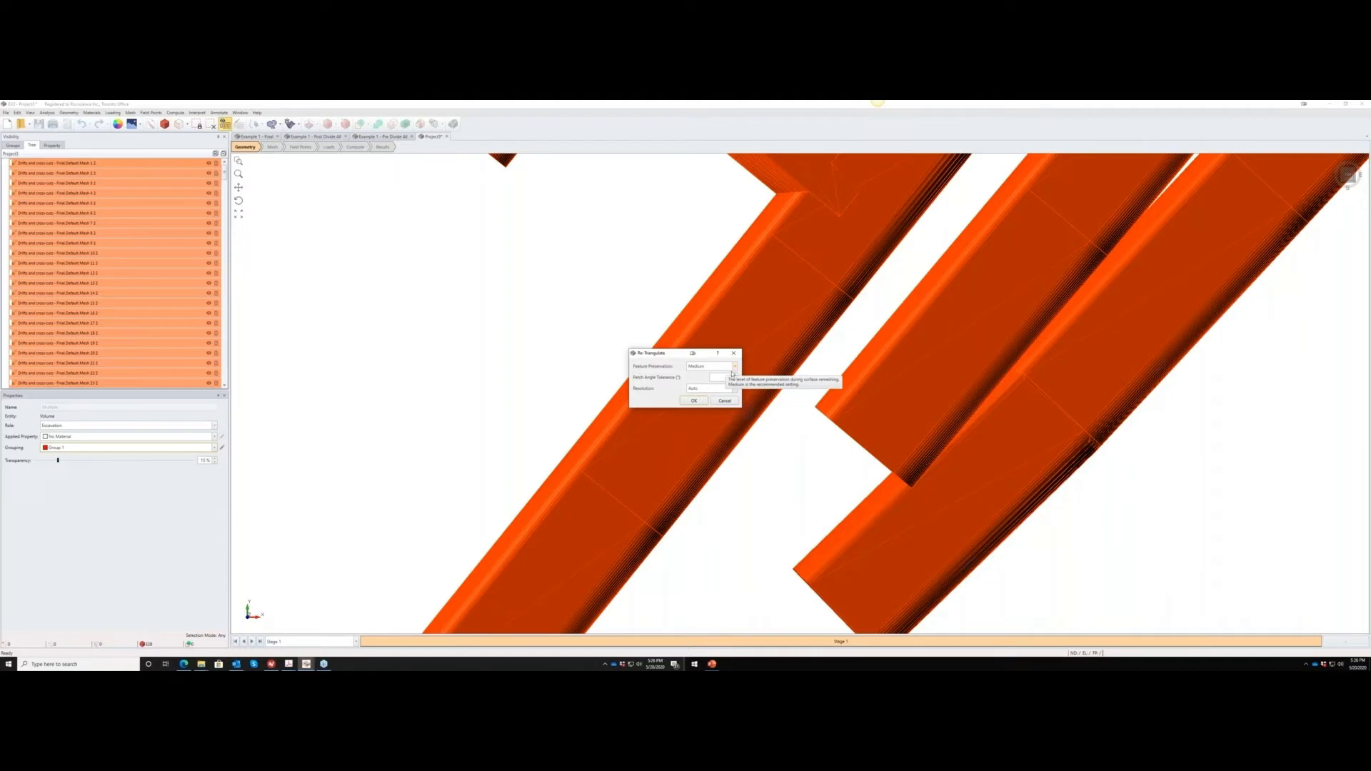
{"action": "left_click", "coordinate": [736, 367]}
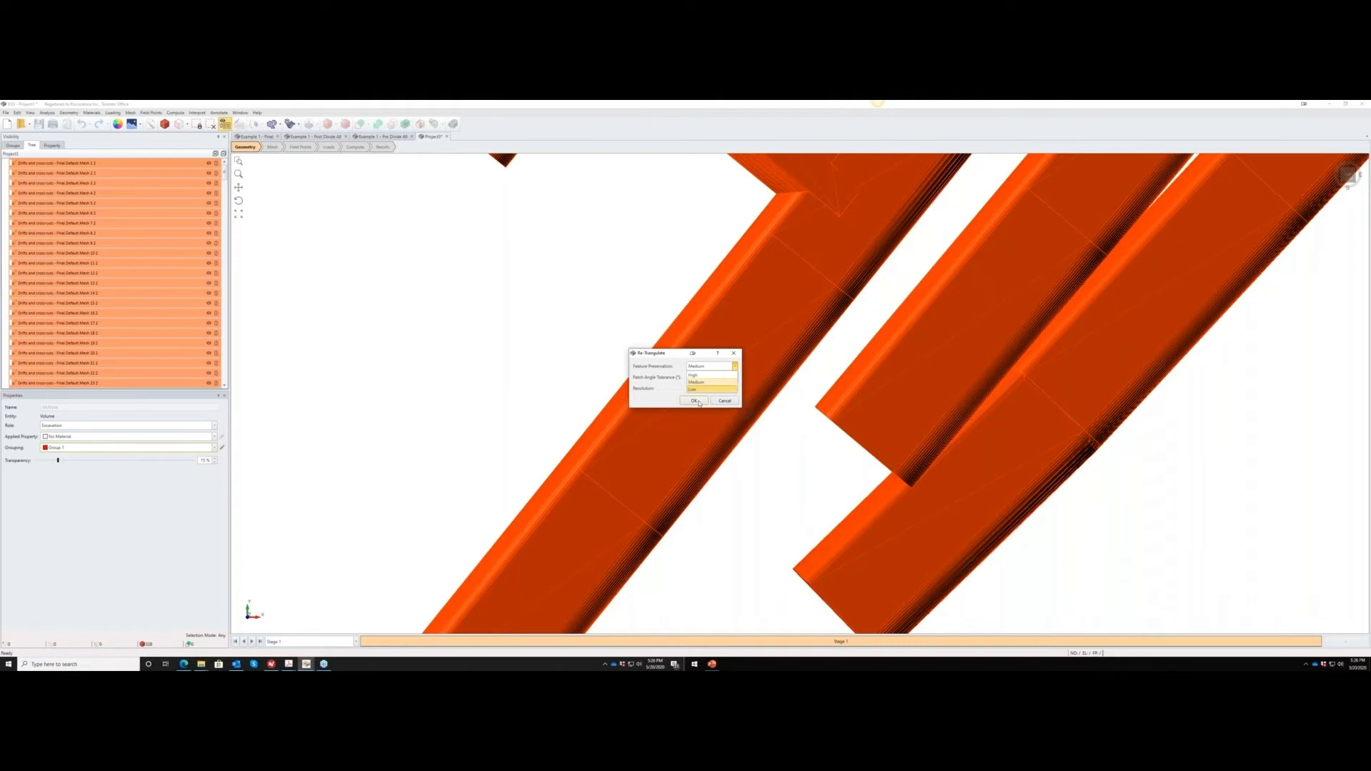
{"action": "left_click", "coordinate": [669, 357]}
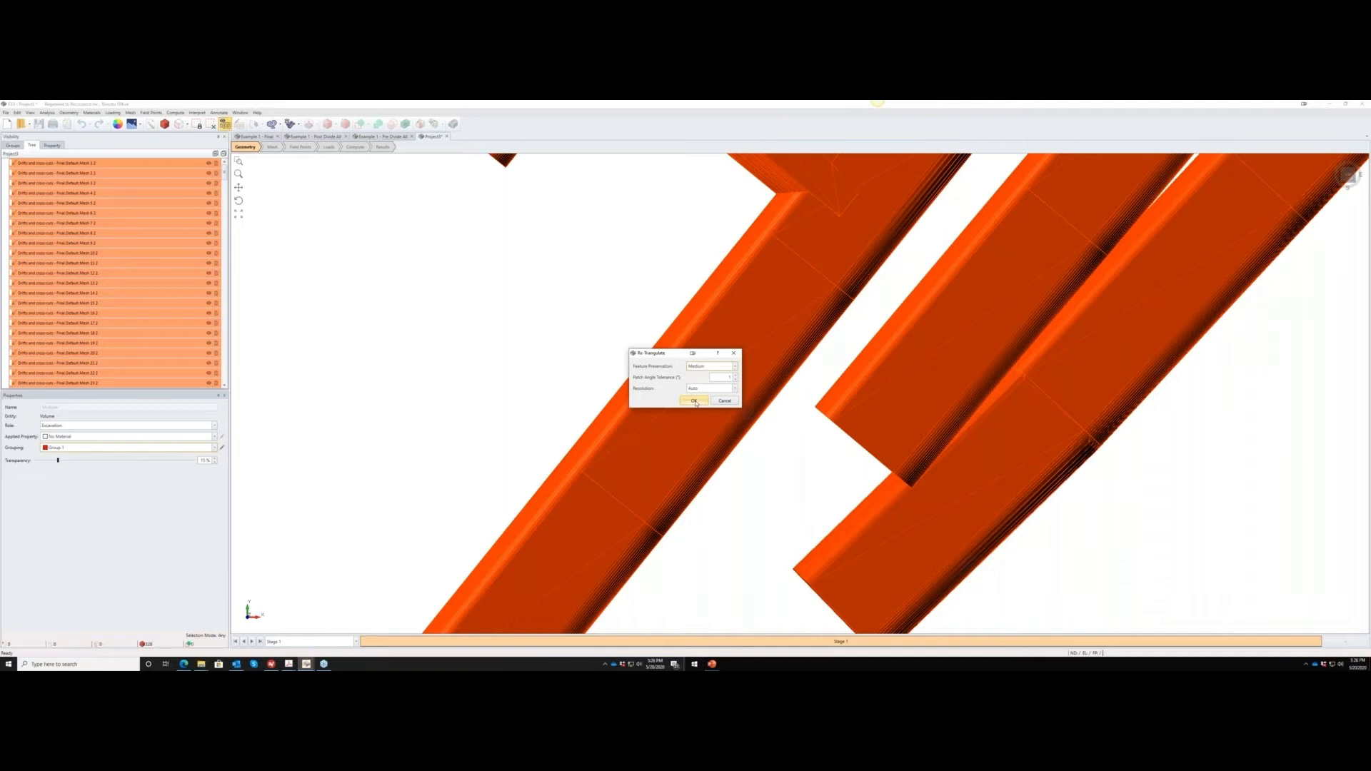
{"action": "left_click", "coordinate": [694, 401]}
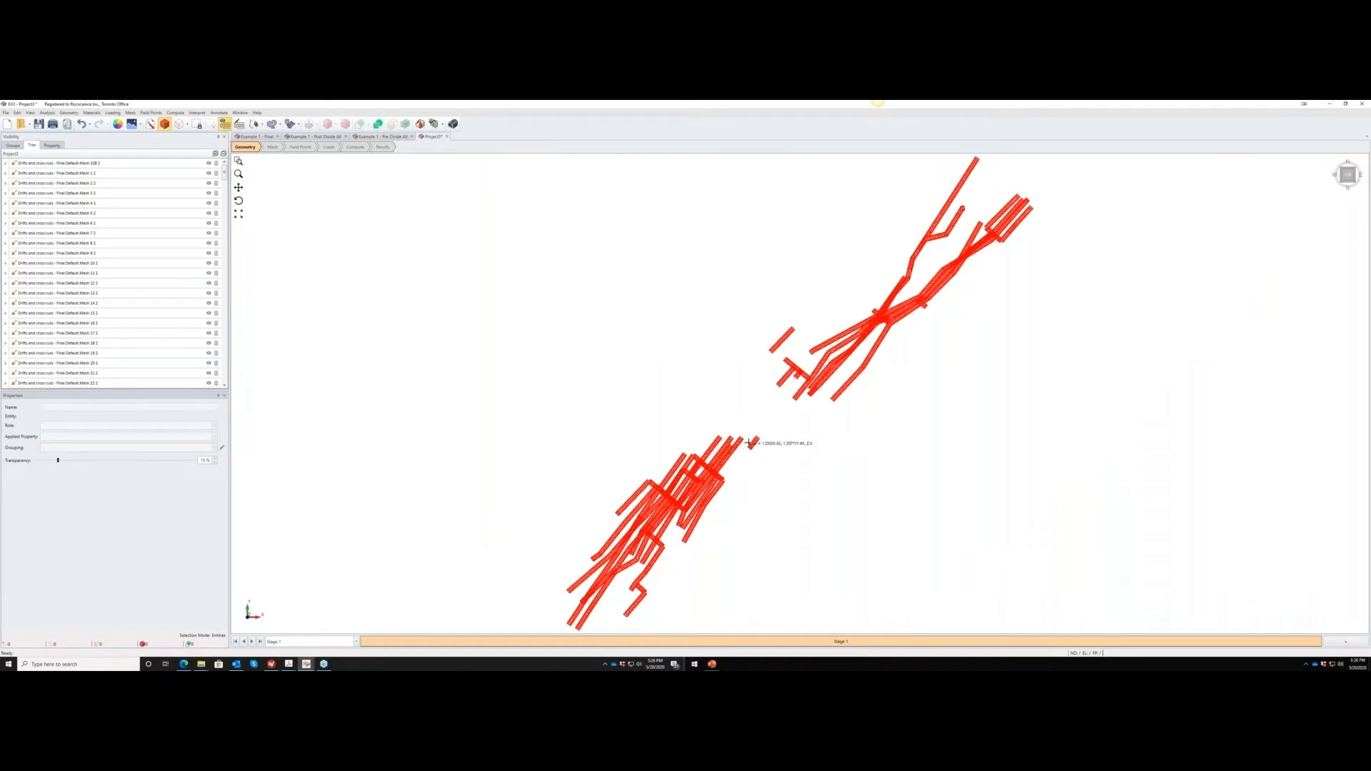
{"action": "scroll", "coordinate": [727, 461], "scroll_direction": "up", "scroll_amount": 5}
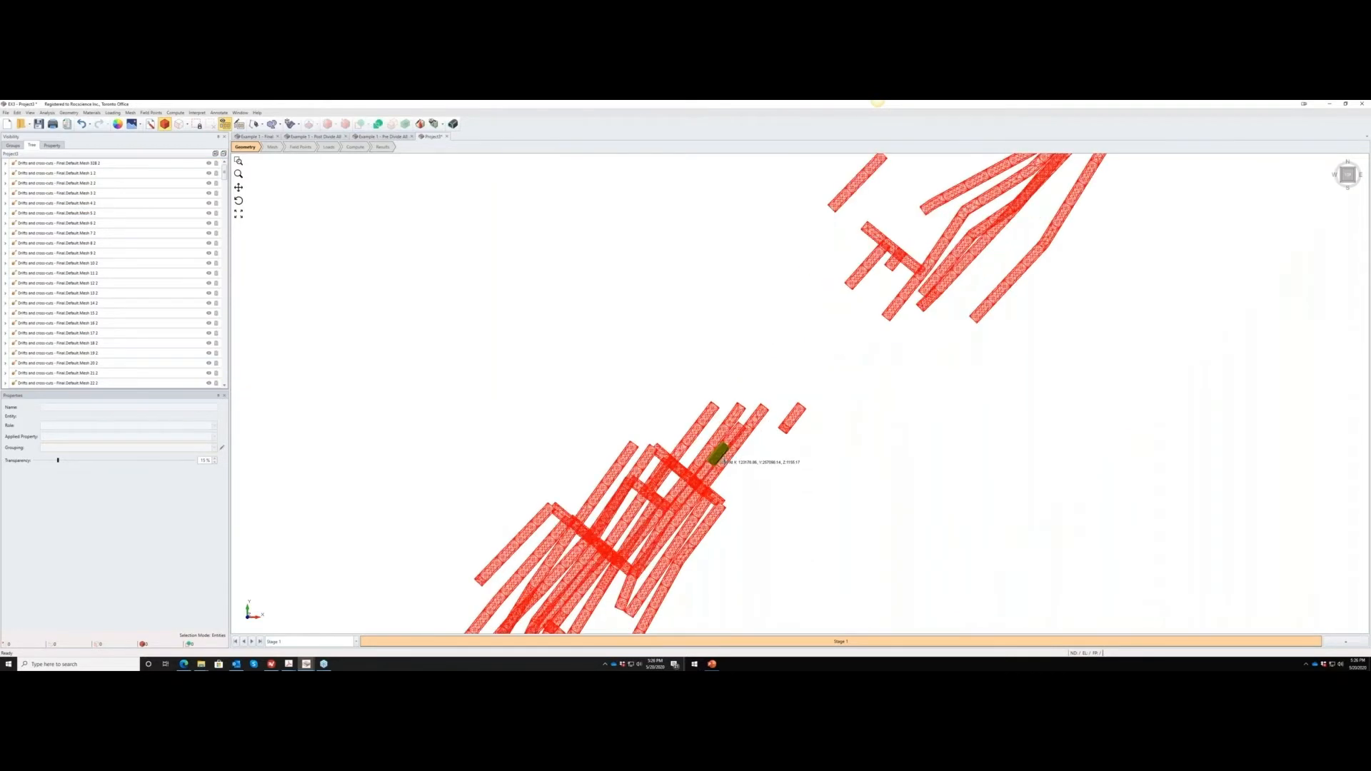
{"action": "scroll", "coordinate": [725, 460], "scroll_direction": "up", "scroll_amount": 6}
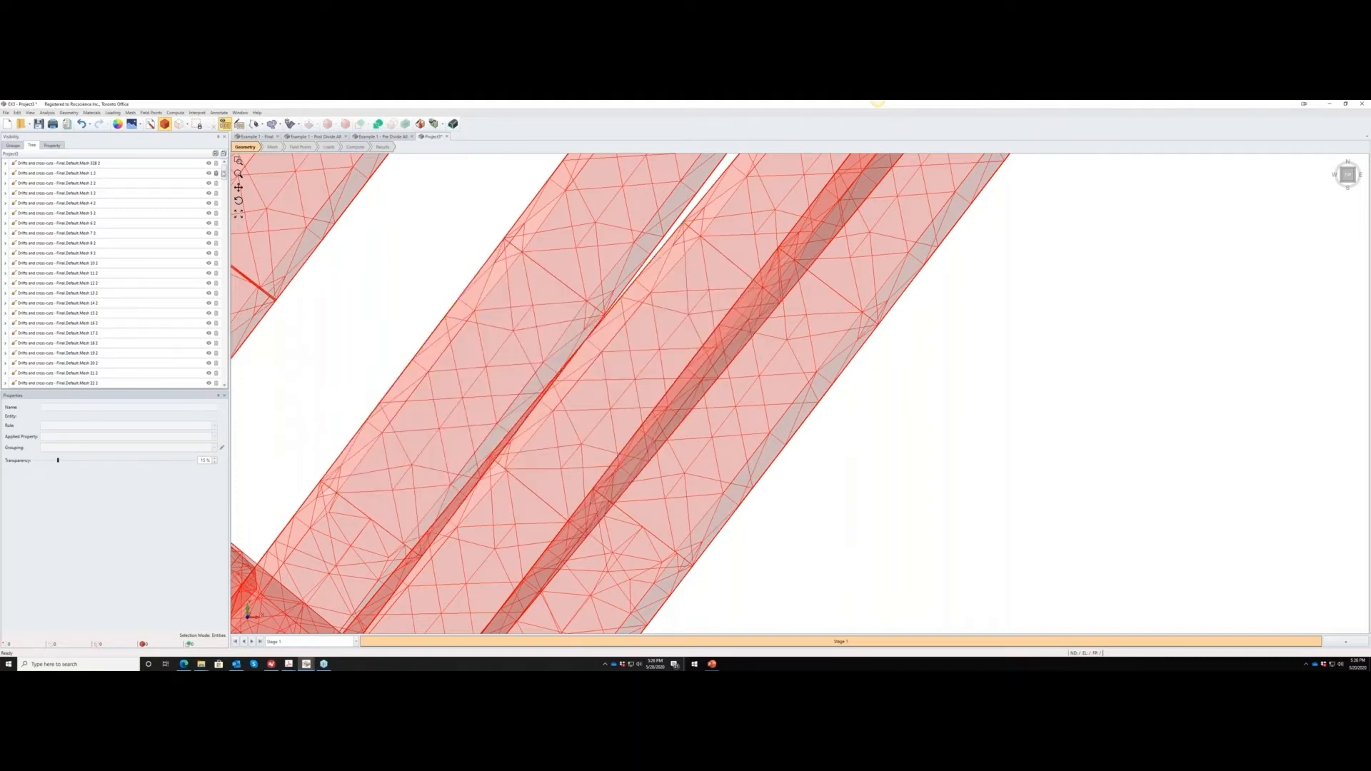
Check all re-triangulated drift and cross-cut meshes for defects with the Repair tool, without repairing anything.
{"action": "left_click", "coordinate": [174, 164]}
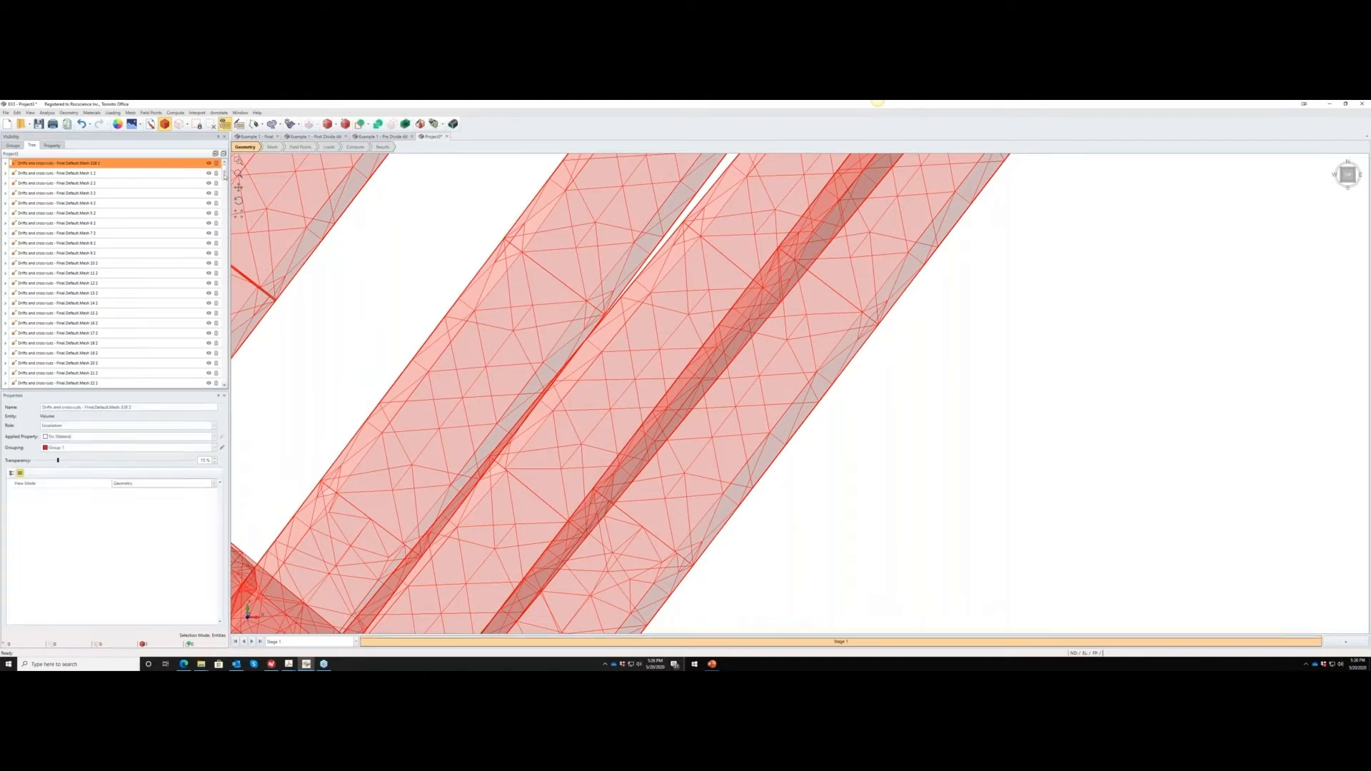
{"action": "left_click_drag", "start_coordinate": [225, 177], "coordinate": [229, 389]}
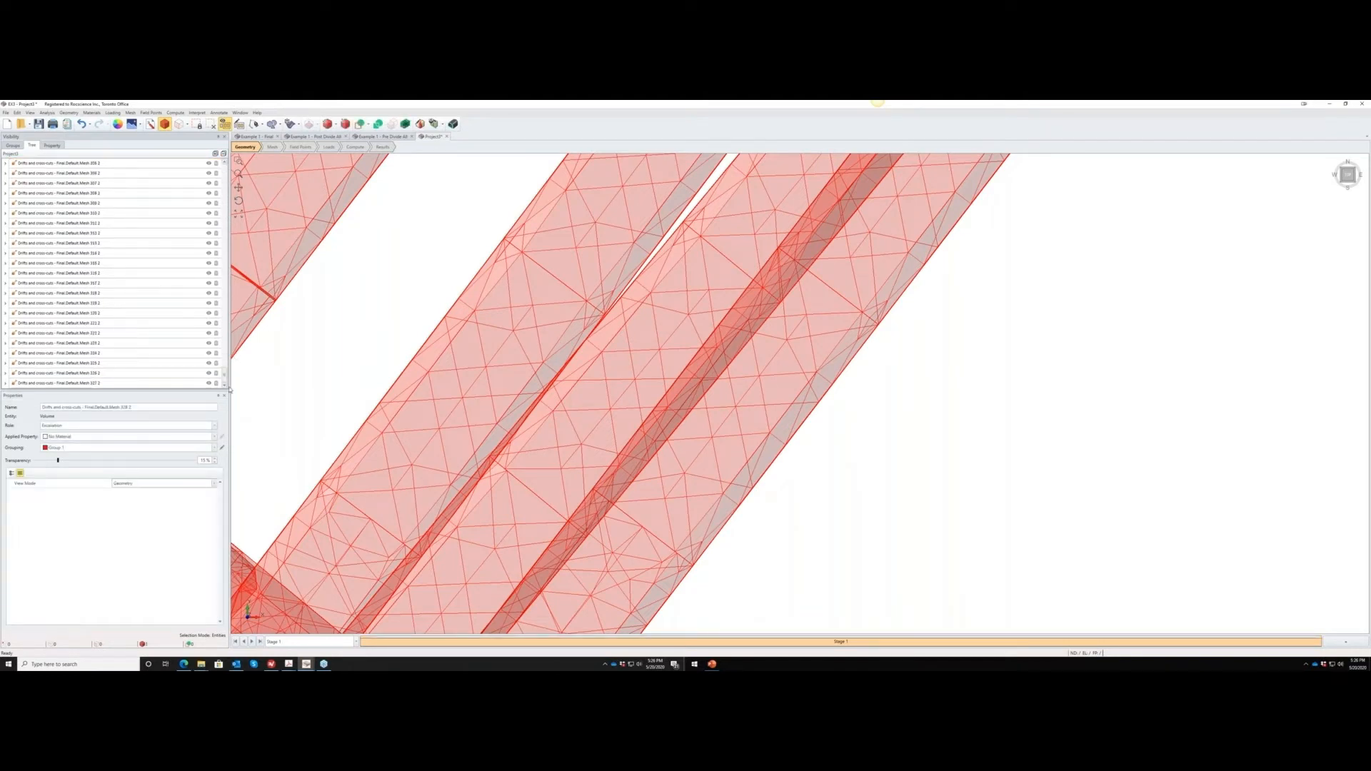
{"action": "left_click", "coordinate": [146, 384], "text": "shift"}
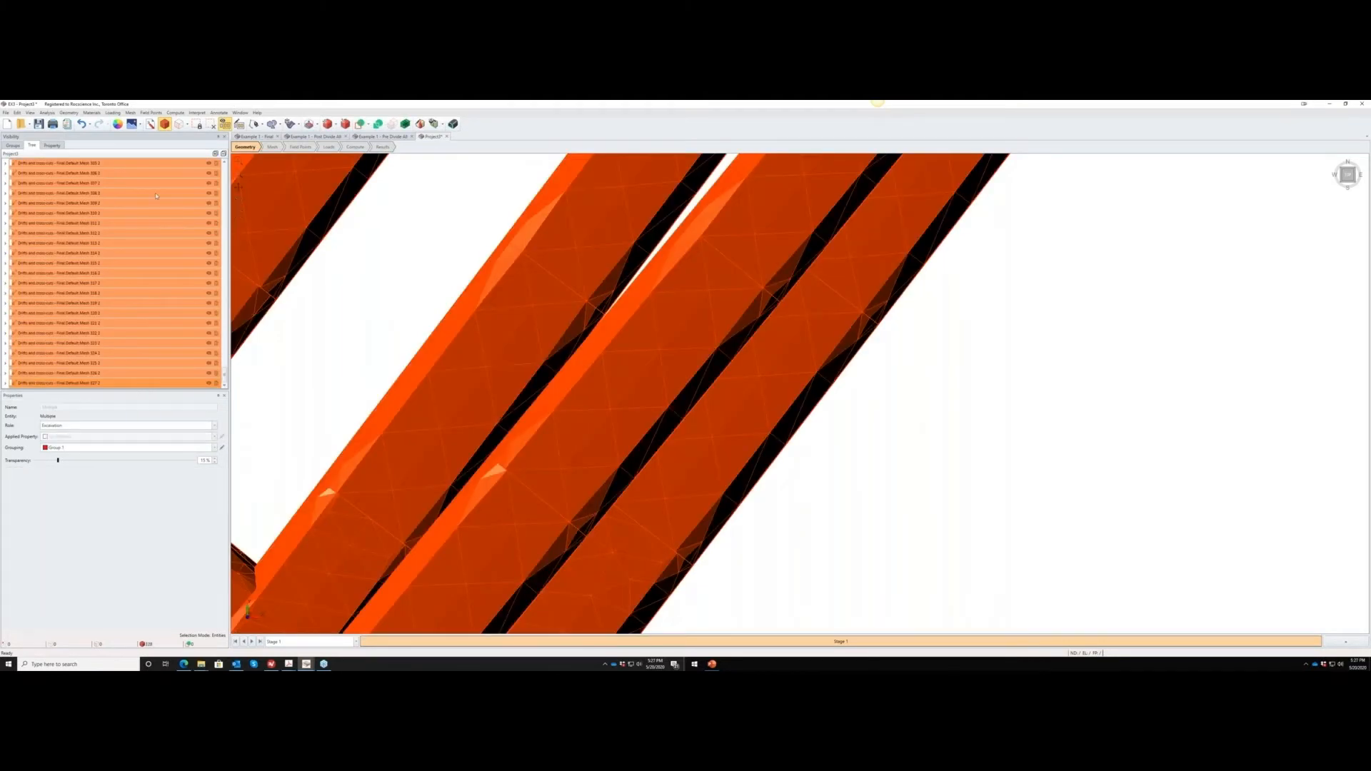
{"action": "left_click", "coordinate": [69, 113]}
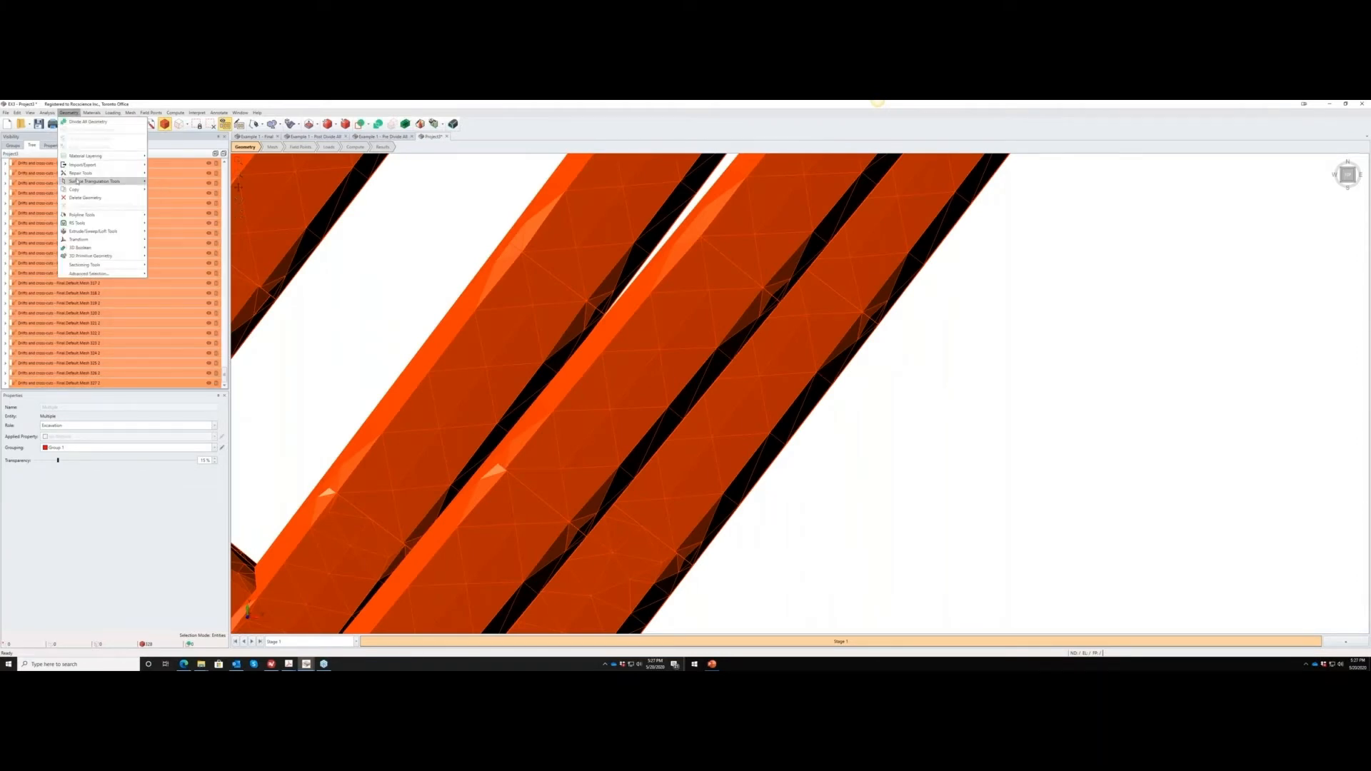
{"action": "mouse_move", "coordinate": [84, 175]}
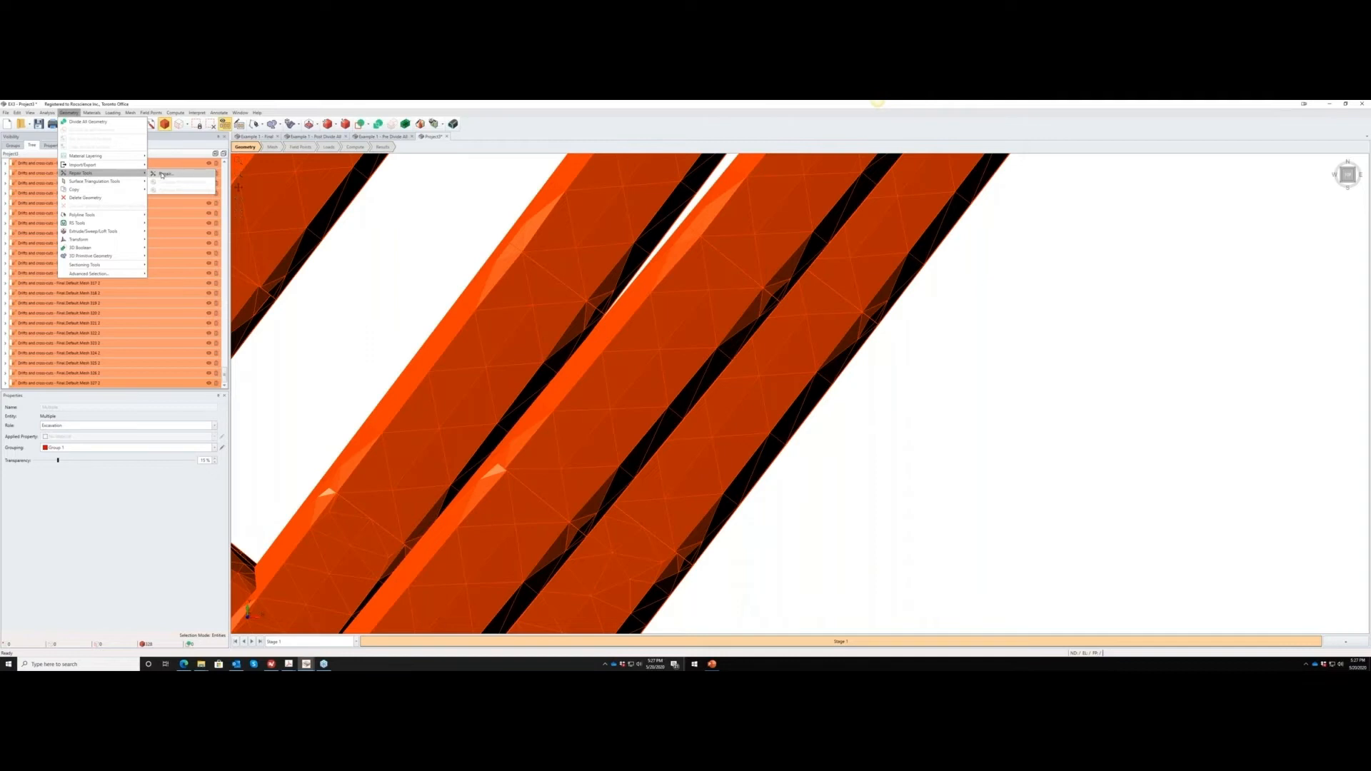
{"action": "left_click", "coordinate": [162, 175]}
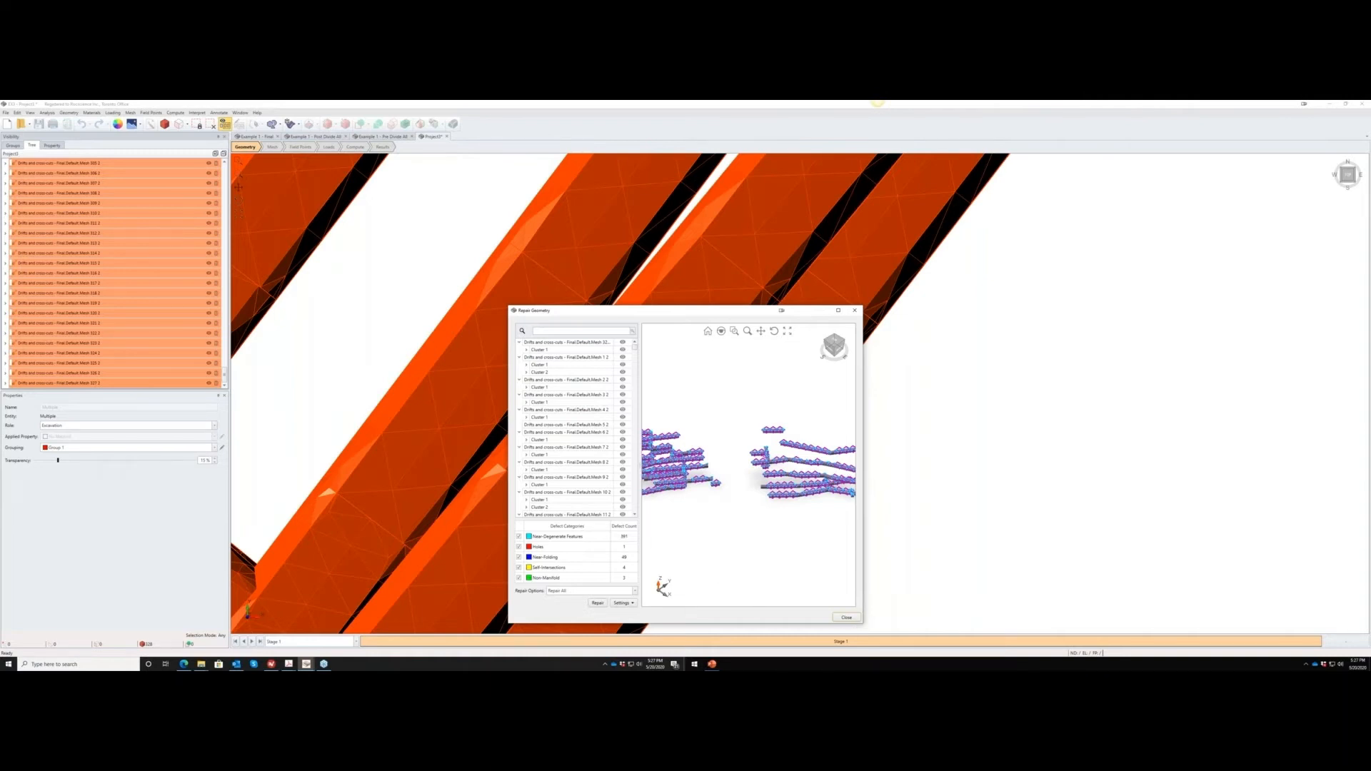
{"action": "left_click", "coordinate": [854, 620]}
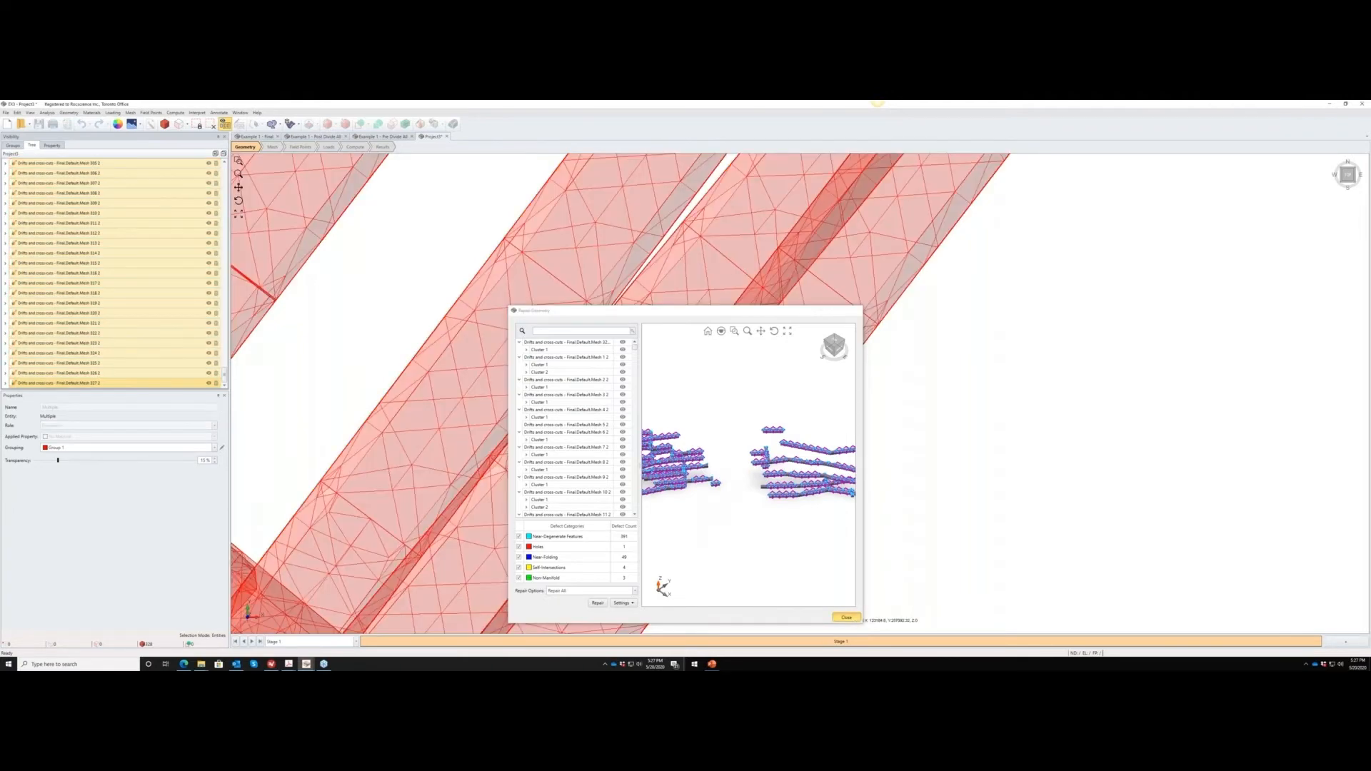
In the Example 1 - Pre Divide All project, show all final stope meshes and maximize the plan view to inspect their triangulation.
{"action": "left_click", "coordinate": [390, 137]}
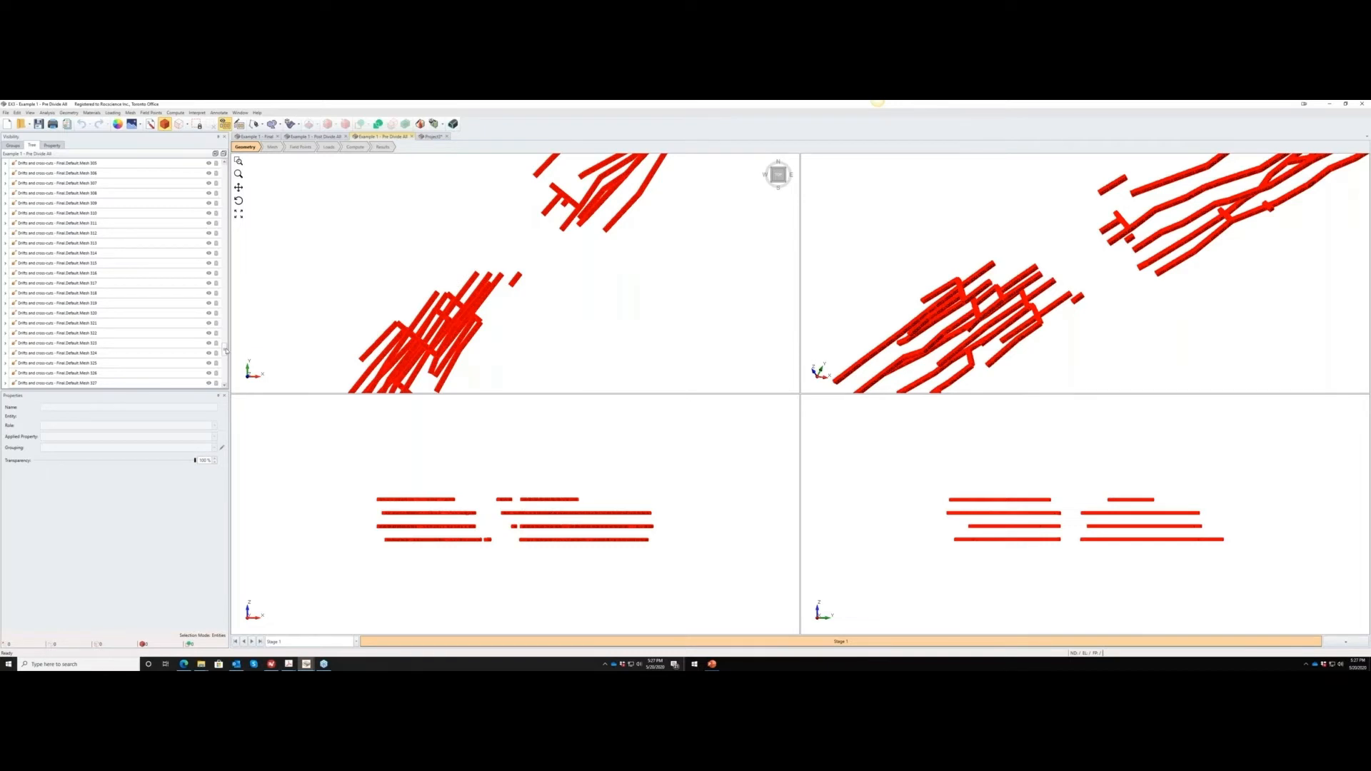
{"action": "scroll", "coordinate": [224, 351], "scroll_direction": "down", "scroll_amount": 4}
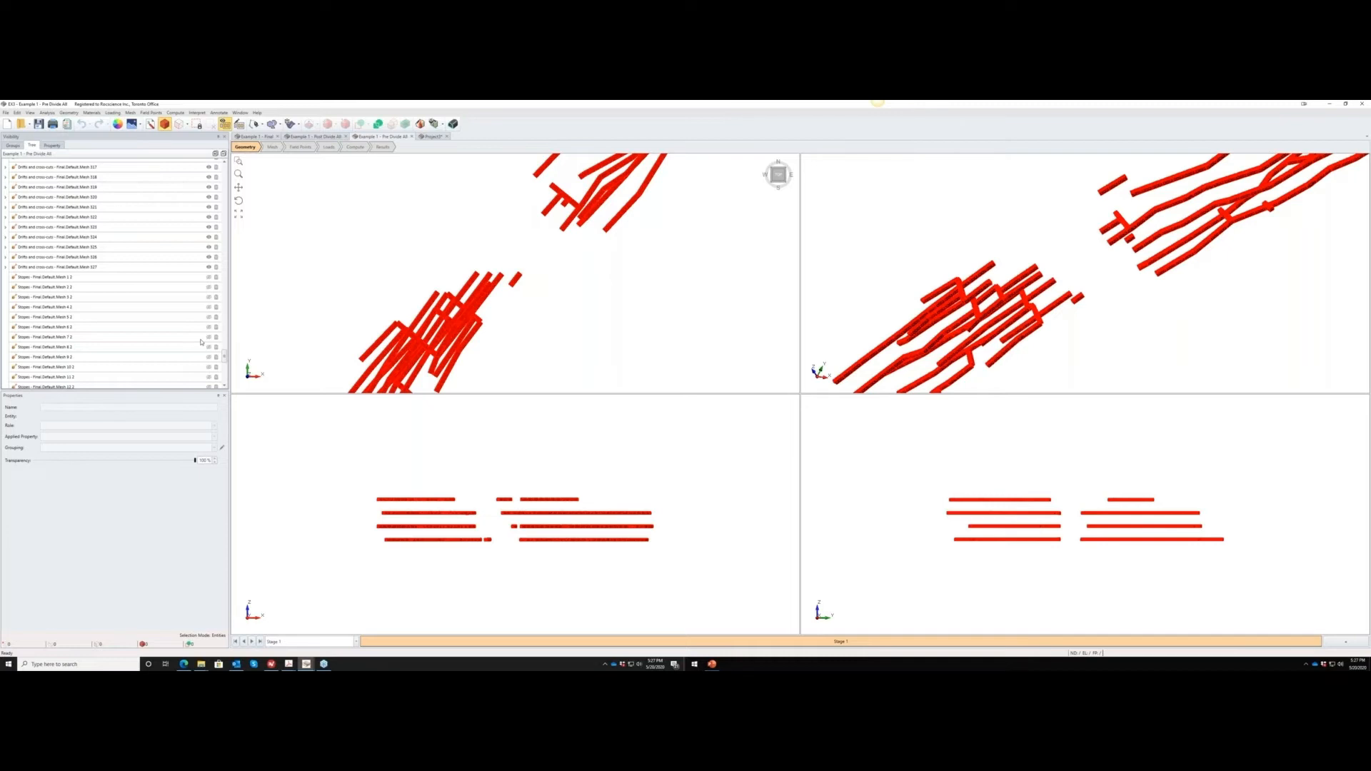
{"action": "left_click", "coordinate": [138, 280]}
{"action": "left_click_drag", "start_coordinate": [225, 359], "coordinate": [225, 384]}
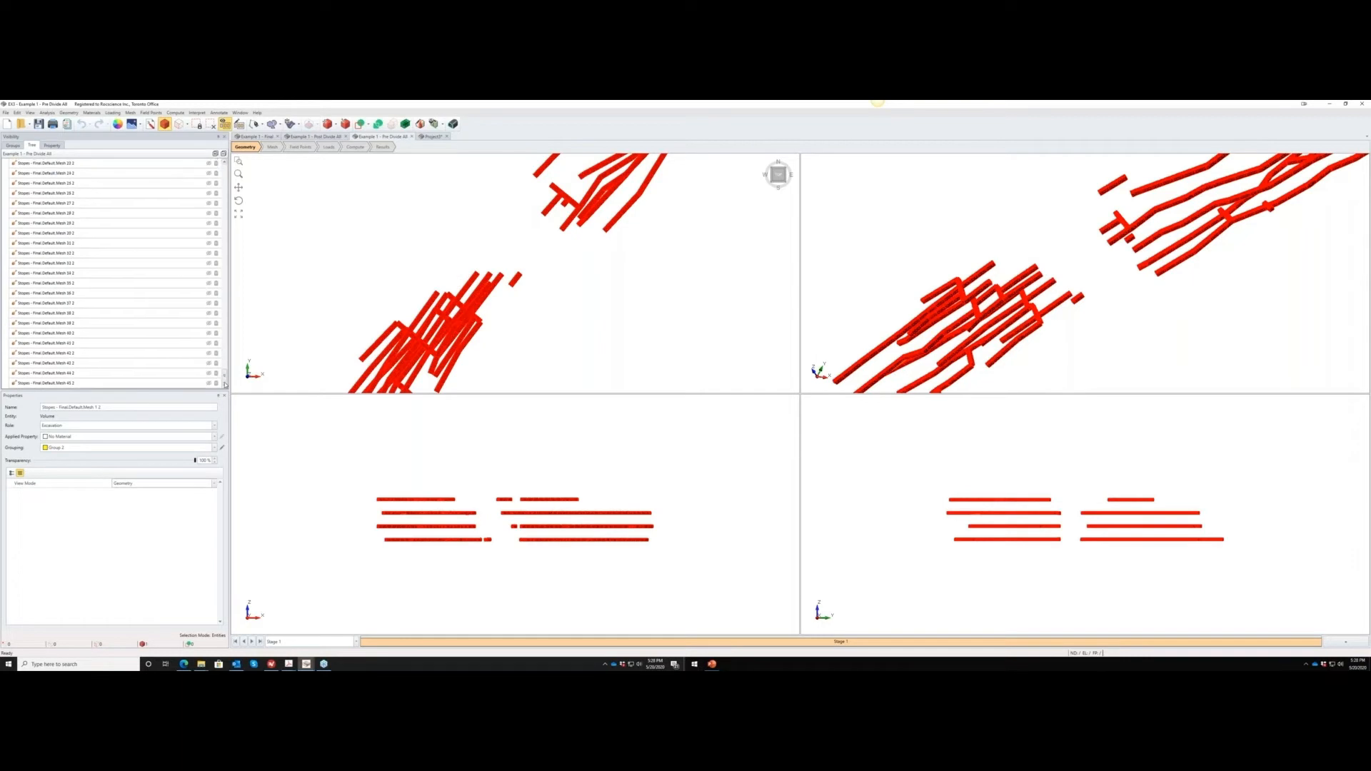
{"action": "left_click", "coordinate": [127, 383], "text": "shift"}
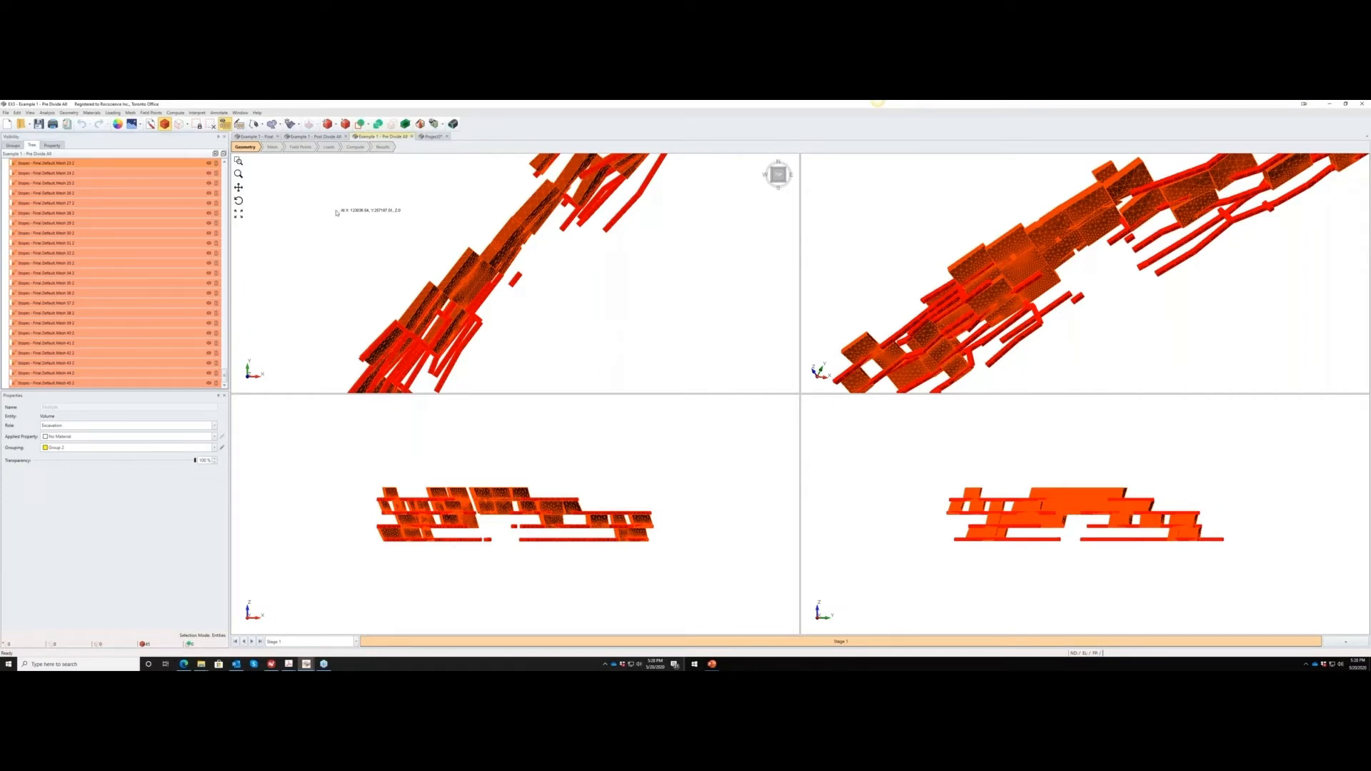
{"action": "left_click", "coordinate": [336, 212]}
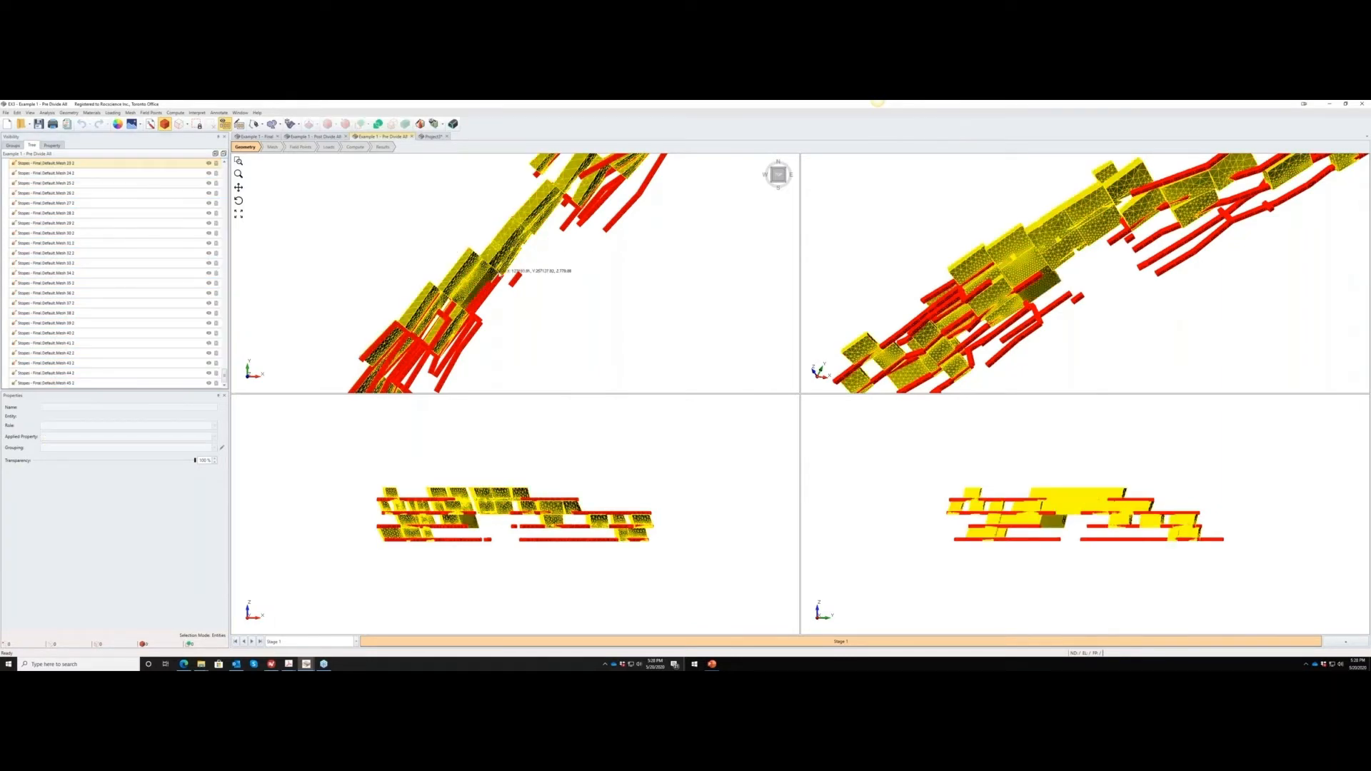
{"action": "scroll", "coordinate": [500, 271], "scroll_direction": "up", "scroll_amount": 3}
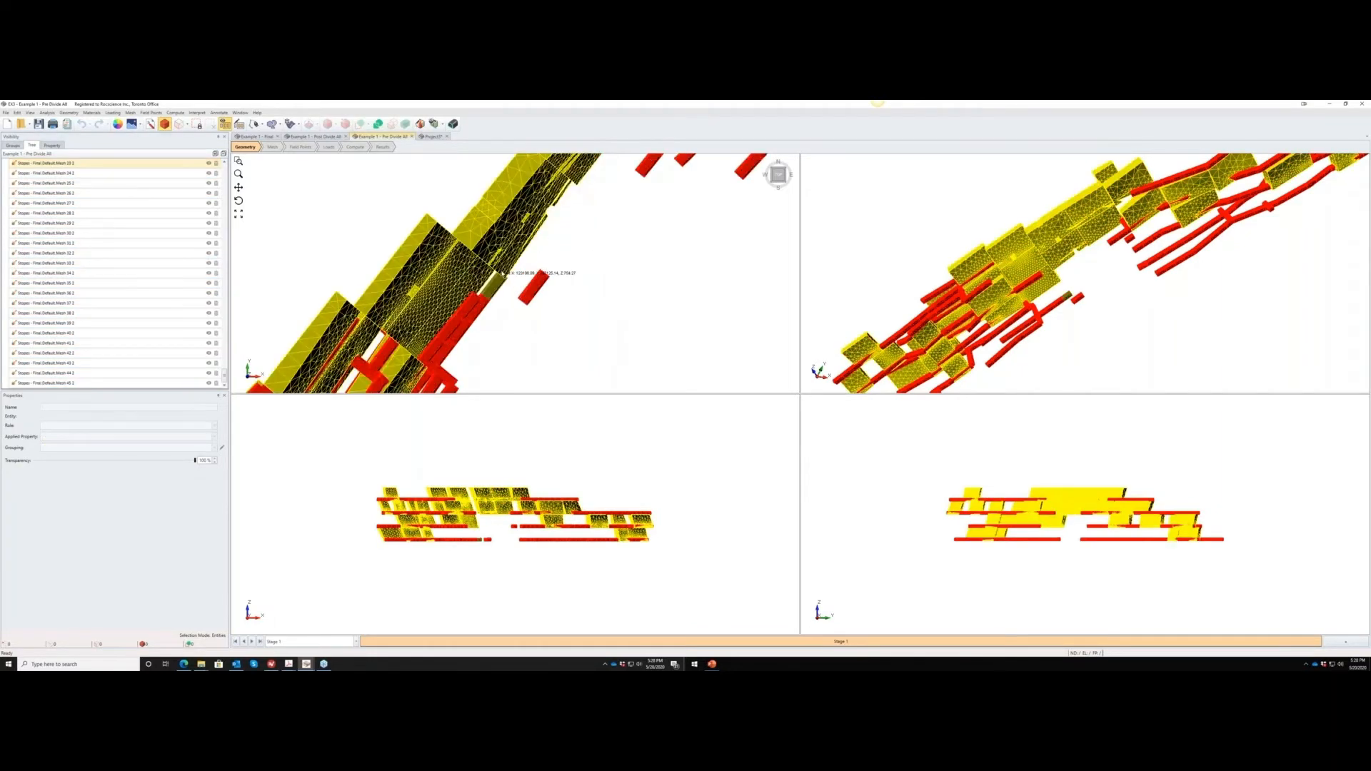
{"action": "double_click", "coordinate": [609, 287]}
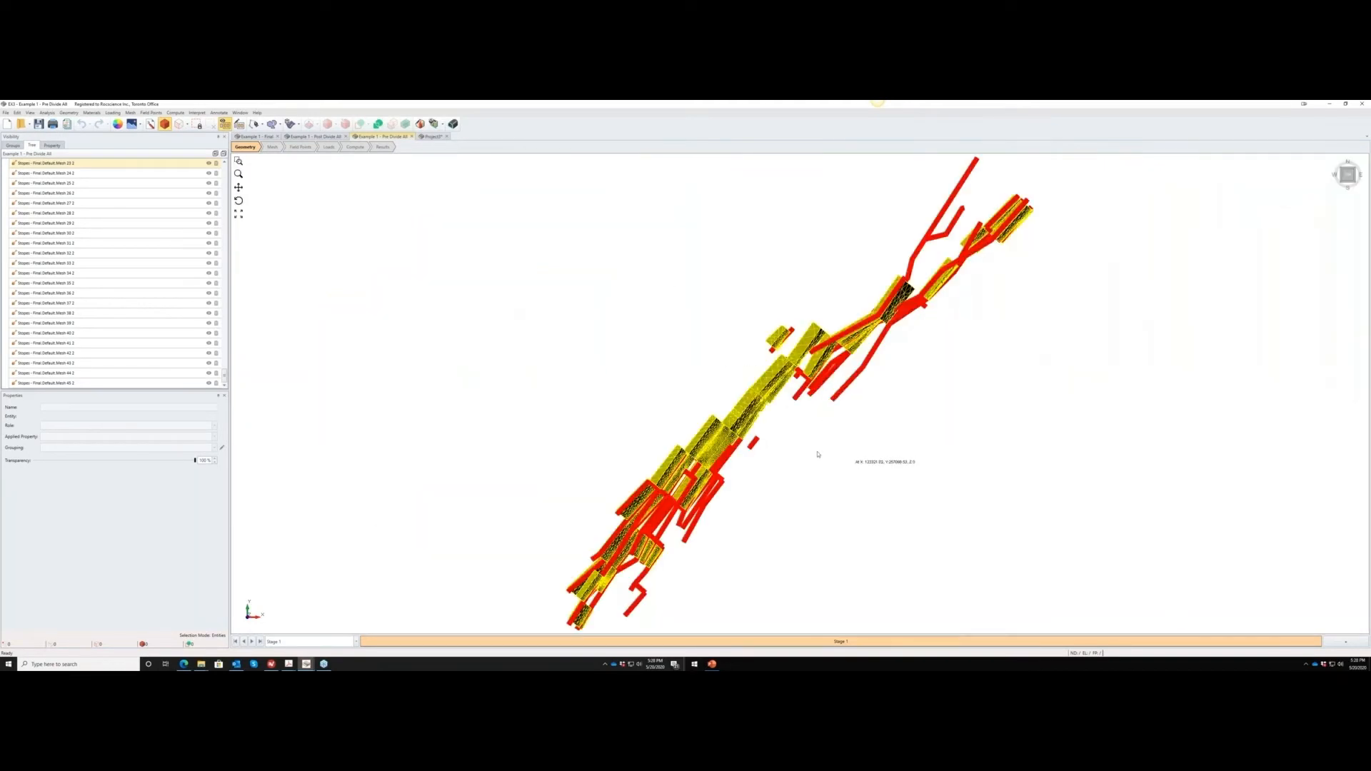
{"action": "scroll", "coordinate": [786, 446], "scroll_direction": "up", "scroll_amount": 2}
{"action": "scroll", "coordinate": [787, 447], "scroll_direction": "up", "scroll_amount": 2}
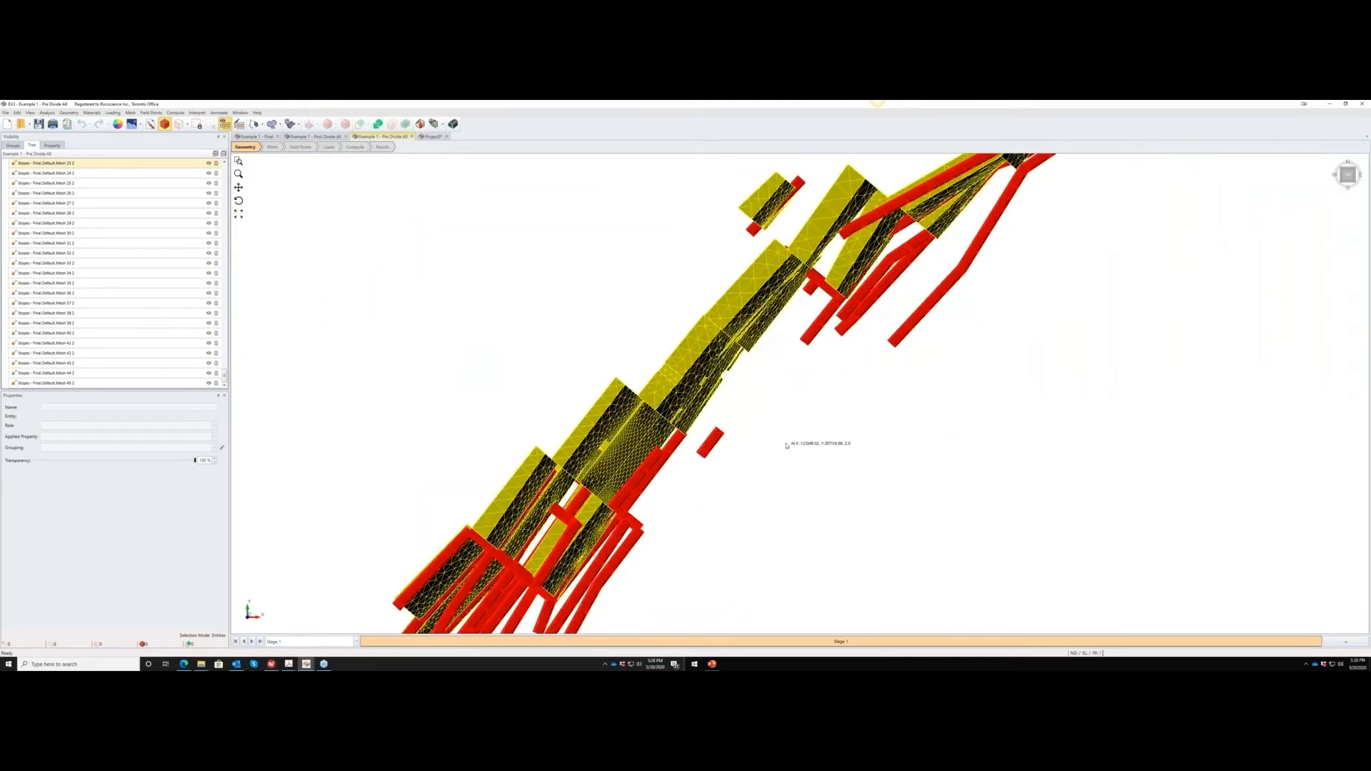
{"action": "scroll", "coordinate": [742, 419], "scroll_direction": "up", "scroll_amount": 2}
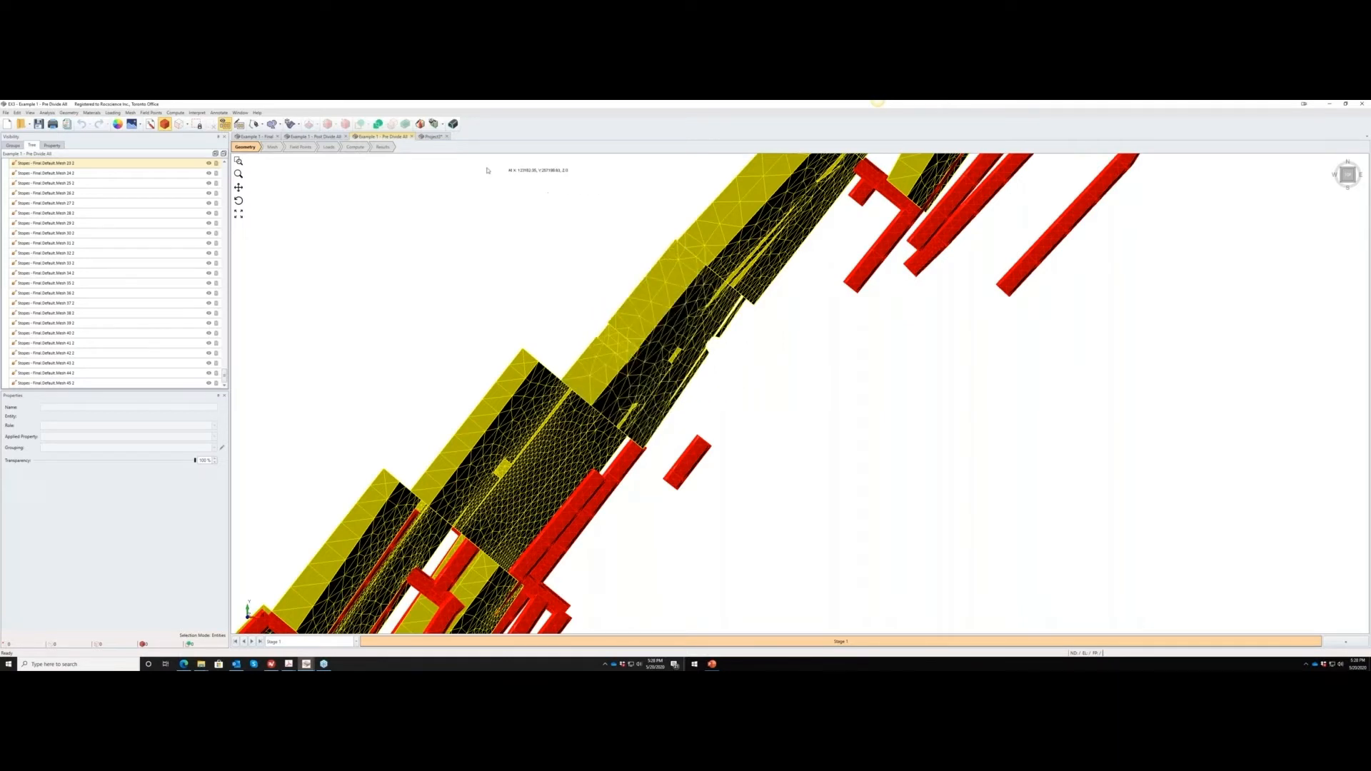
Return to the project with the reimported drifts and import Stopes.obj with the Excavation role, without simplification or defect repair.
{"action": "left_click", "coordinate": [435, 137]}
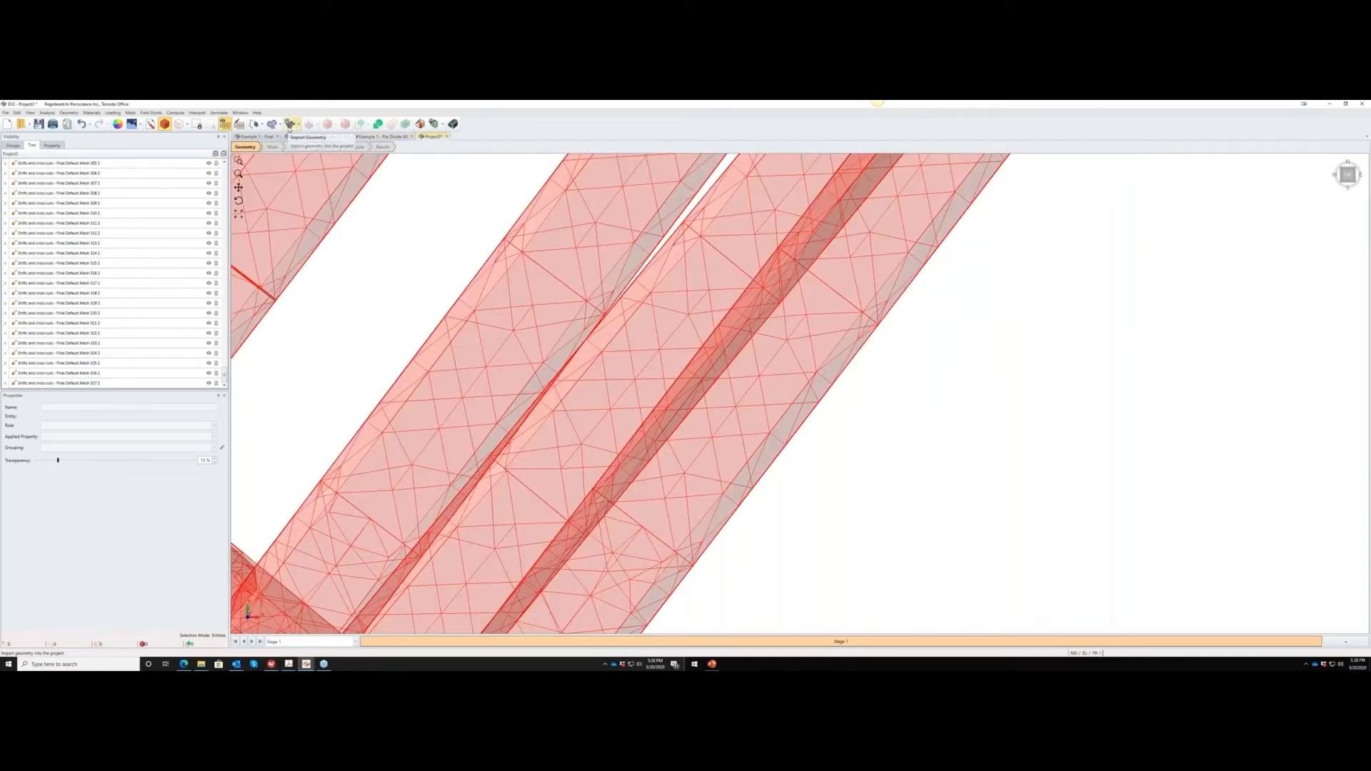
{"action": "left_click", "coordinate": [291, 125]}
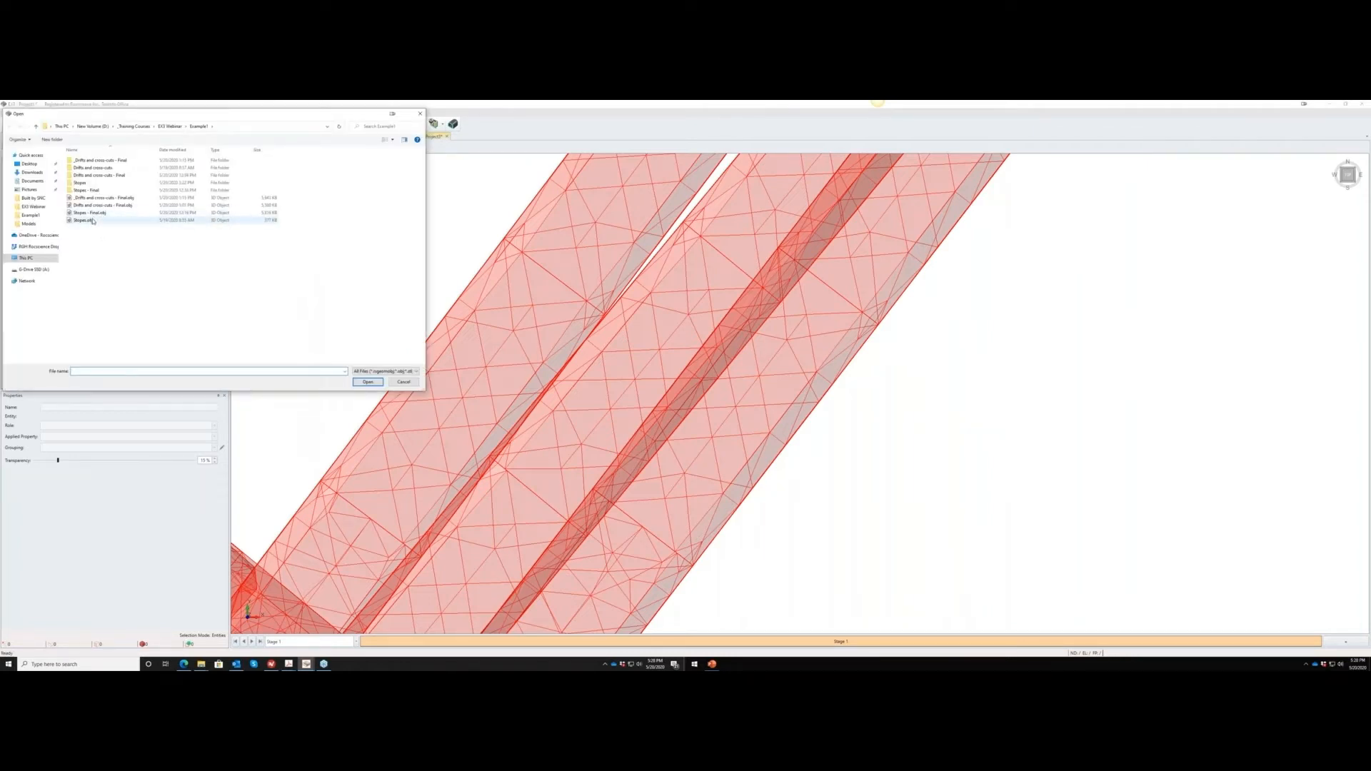
{"action": "double_click", "coordinate": [92, 221]}
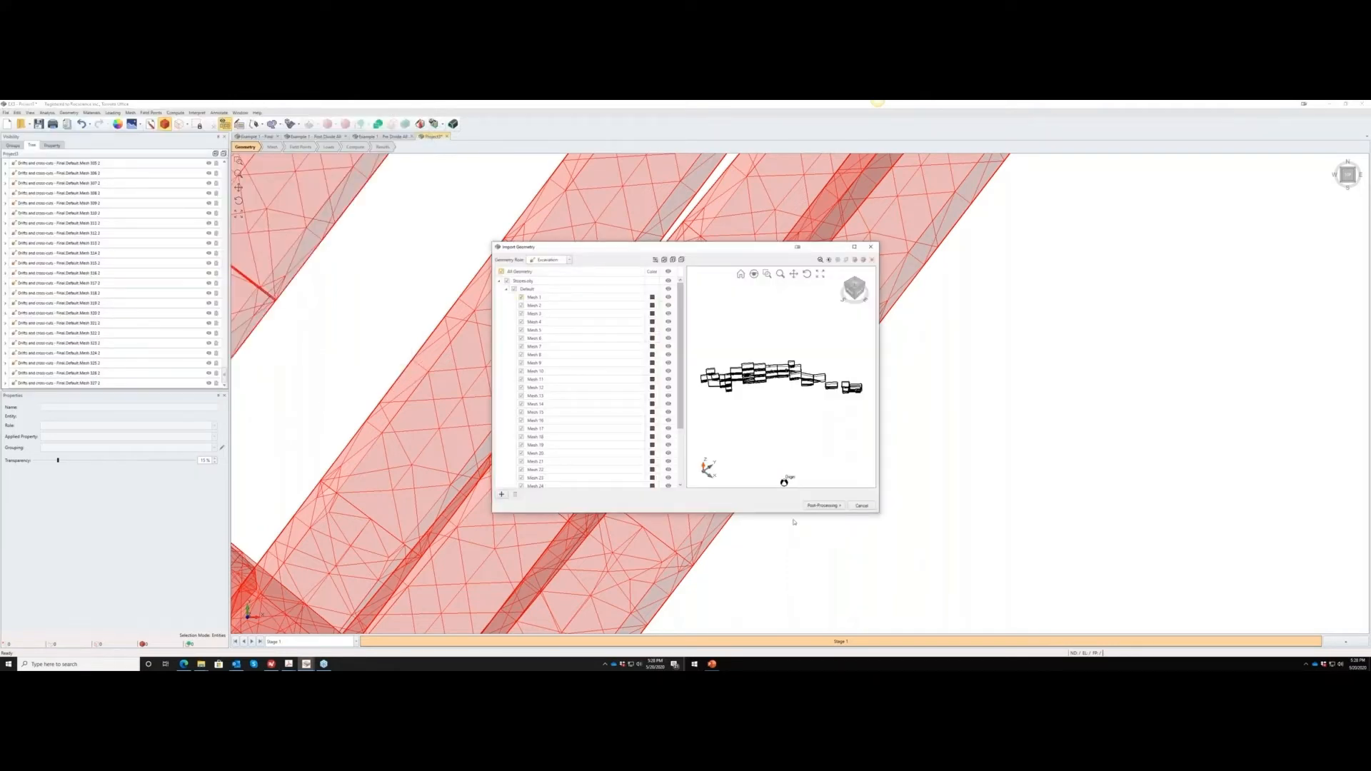
{"action": "left_click", "coordinate": [836, 505]}
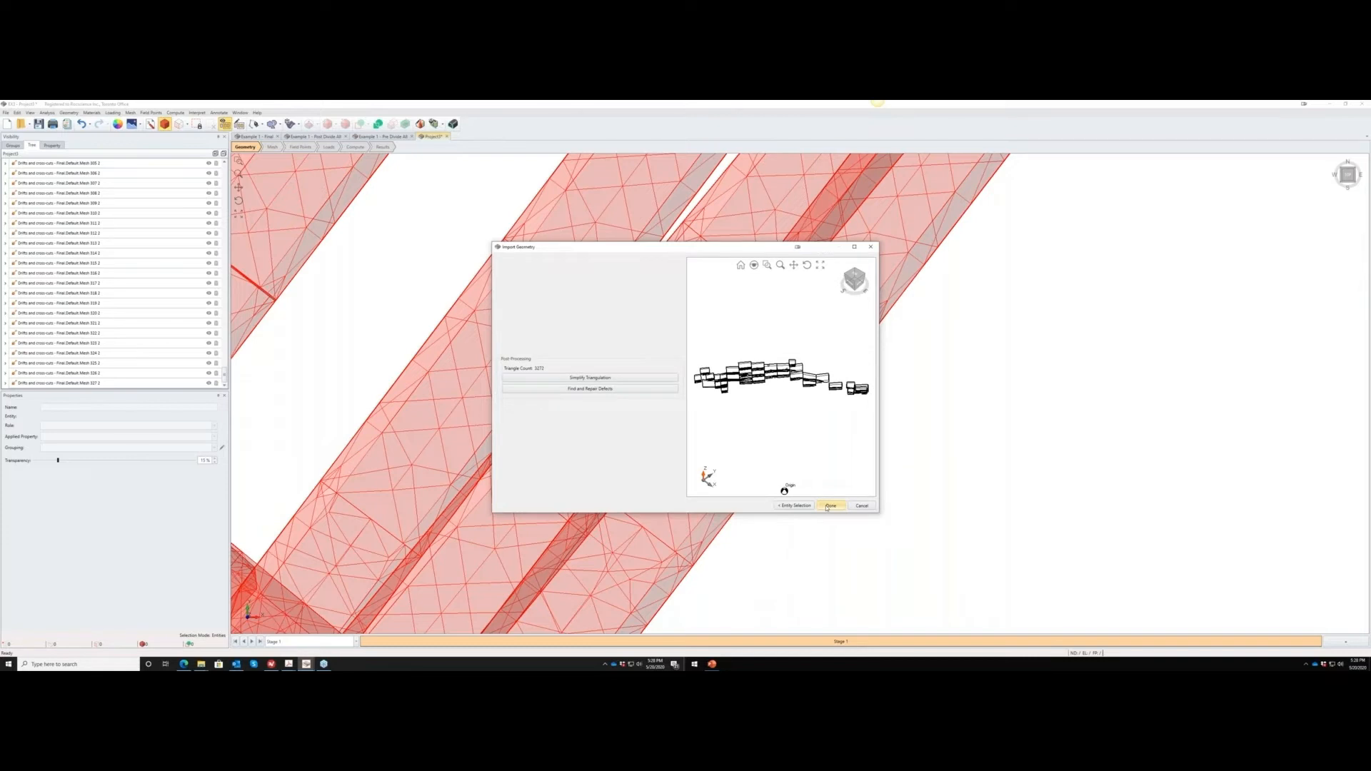
{"action": "left_click", "coordinate": [828, 506]}
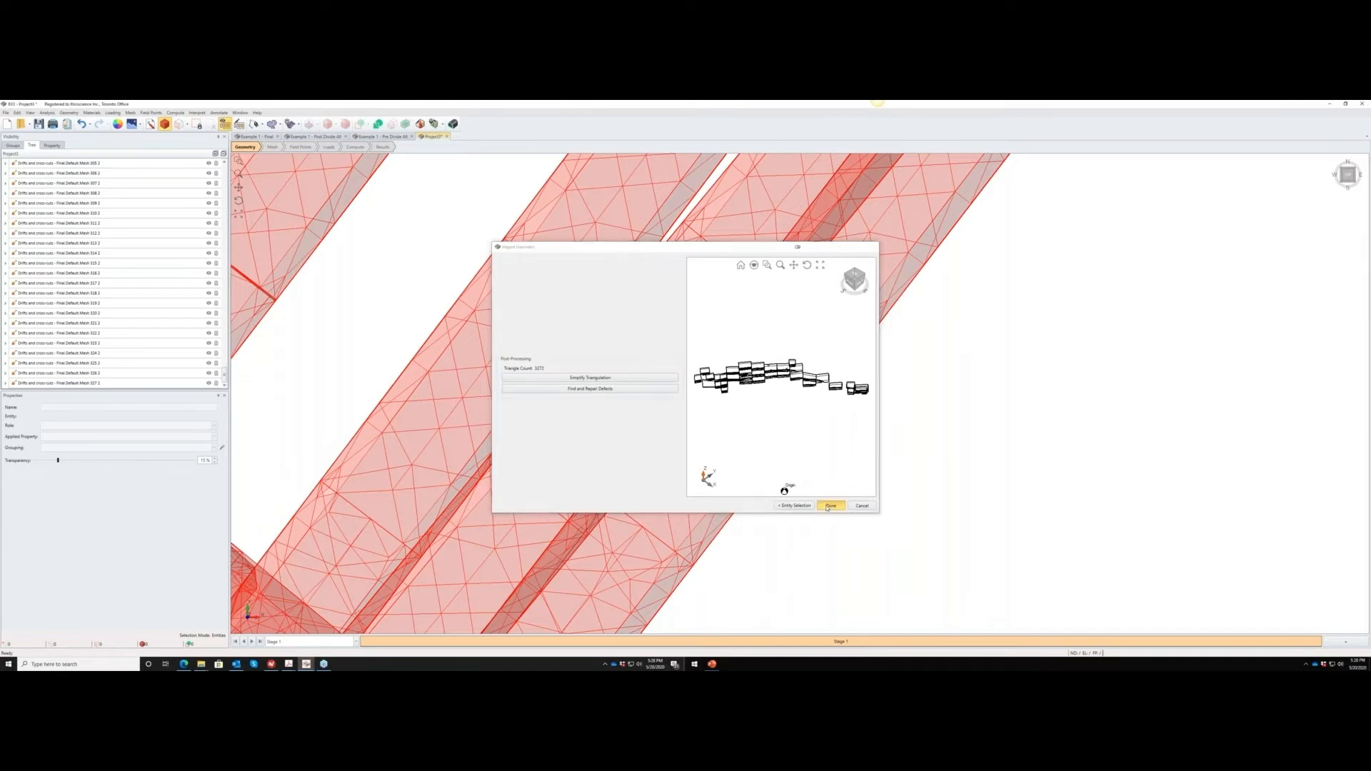
{"action": "scroll", "coordinate": [750, 414], "scroll_direction": "up", "scroll_amount": 8}
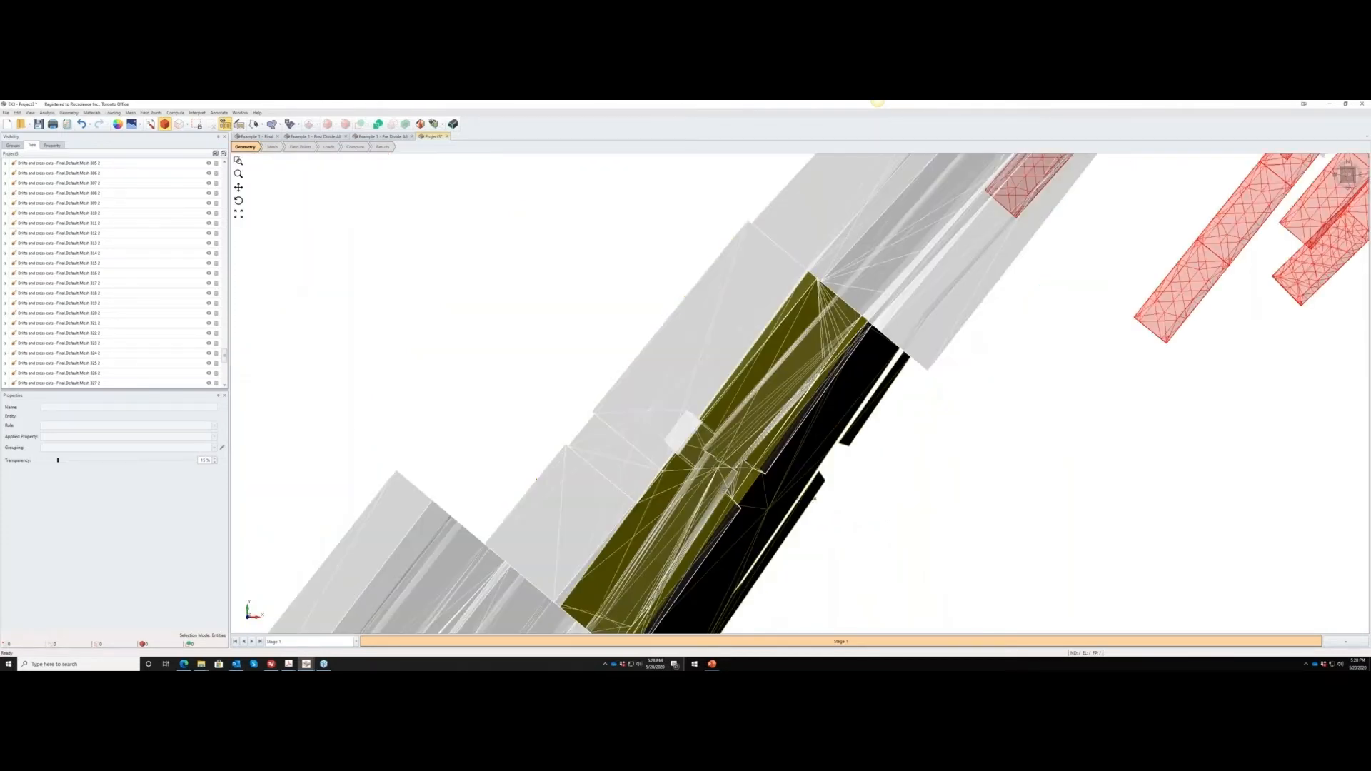
{"action": "scroll", "coordinate": [714, 473], "scroll_direction": "up", "scroll_amount": 2}
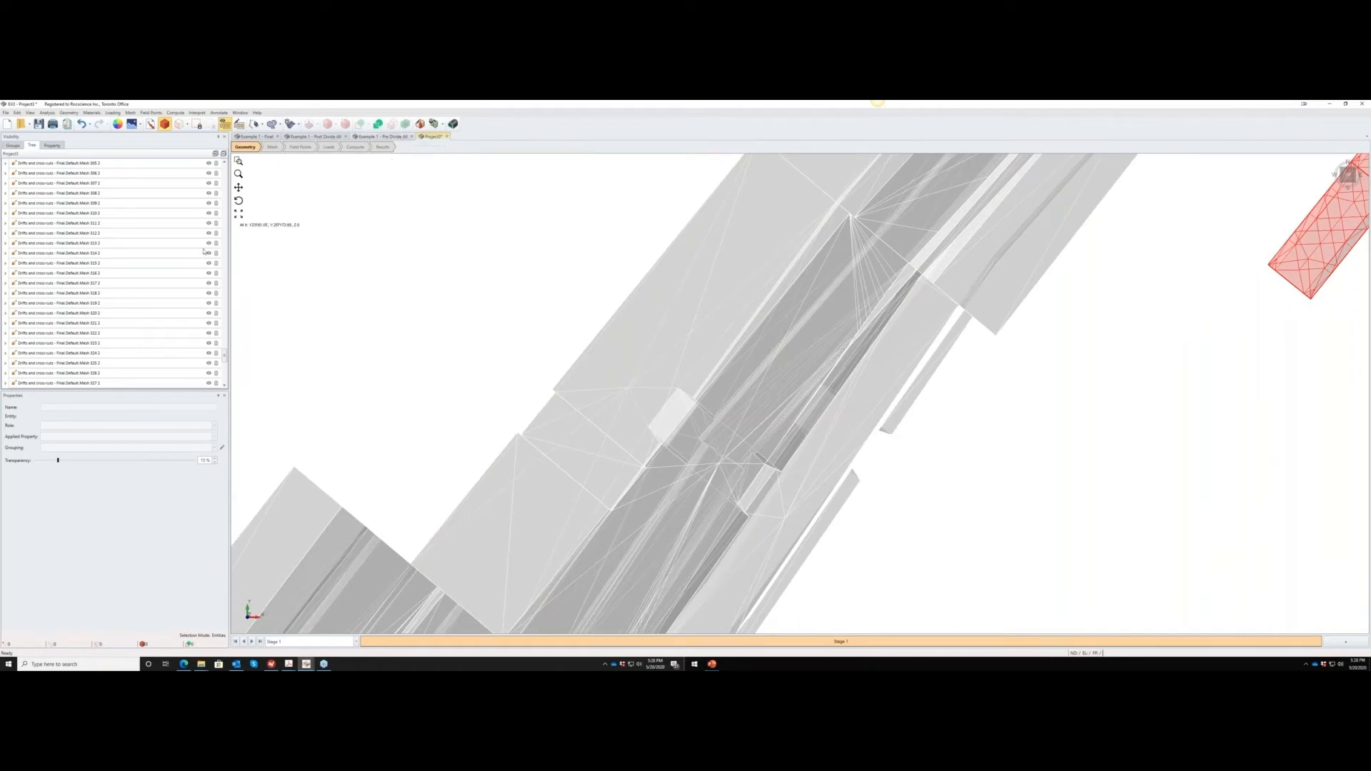
Assign all imported stope meshes to Group 2.
{"action": "left_click_drag", "start_coordinate": [226, 357], "coordinate": [223, 368]}
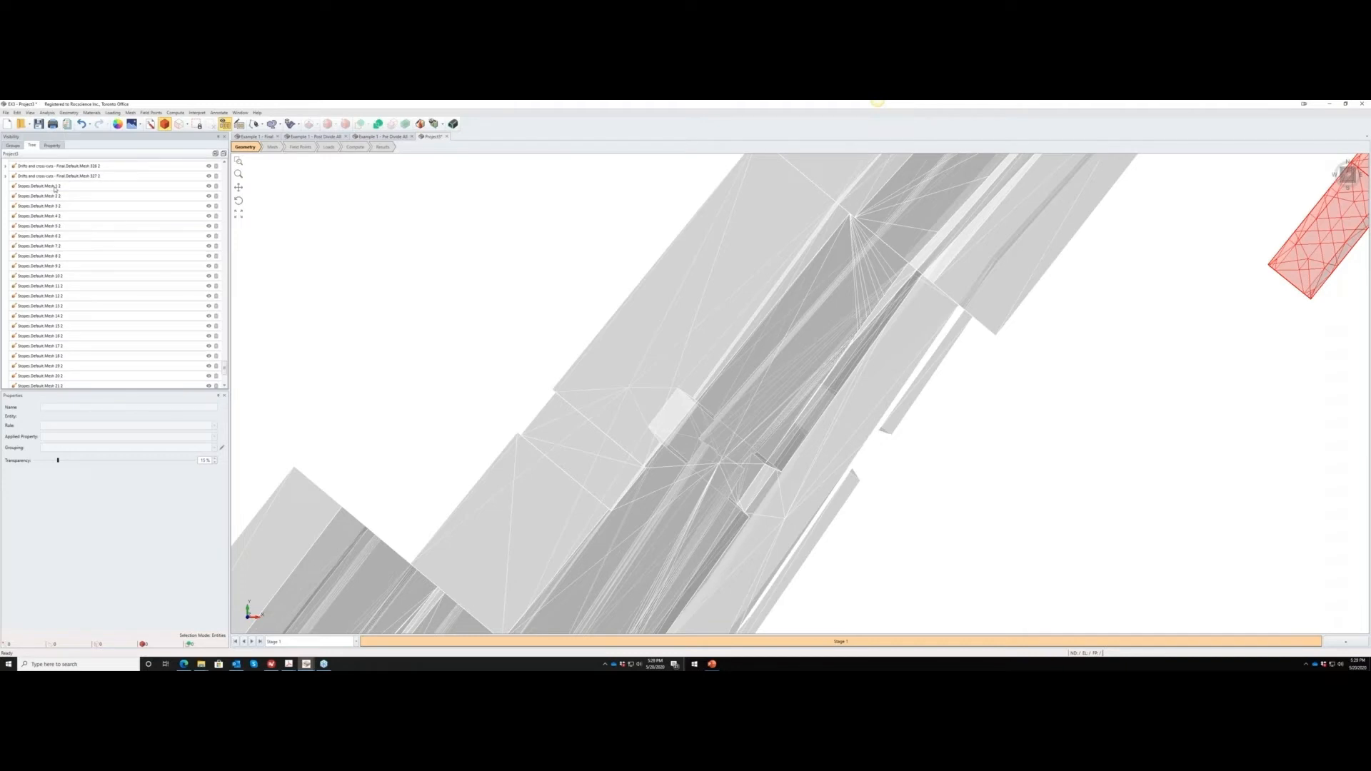
{"action": "left_click", "coordinate": [55, 187]}
{"action": "scroll", "coordinate": [226, 372], "scroll_direction": "down", "scroll_amount": 4}
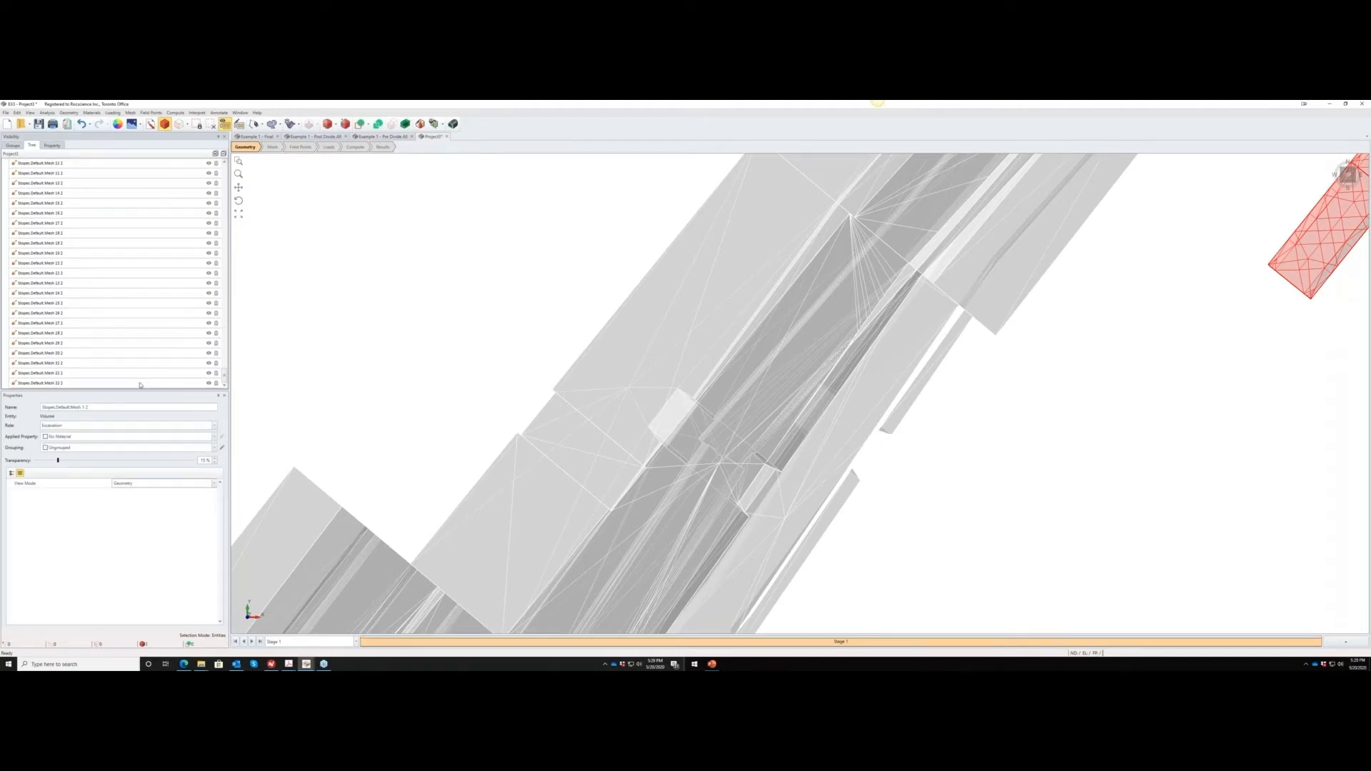
{"action": "left_click", "coordinate": [117, 380], "text": "shift"}
{"action": "left_click", "coordinate": [214, 448]}
{"action": "left_click", "coordinate": [73, 474]}
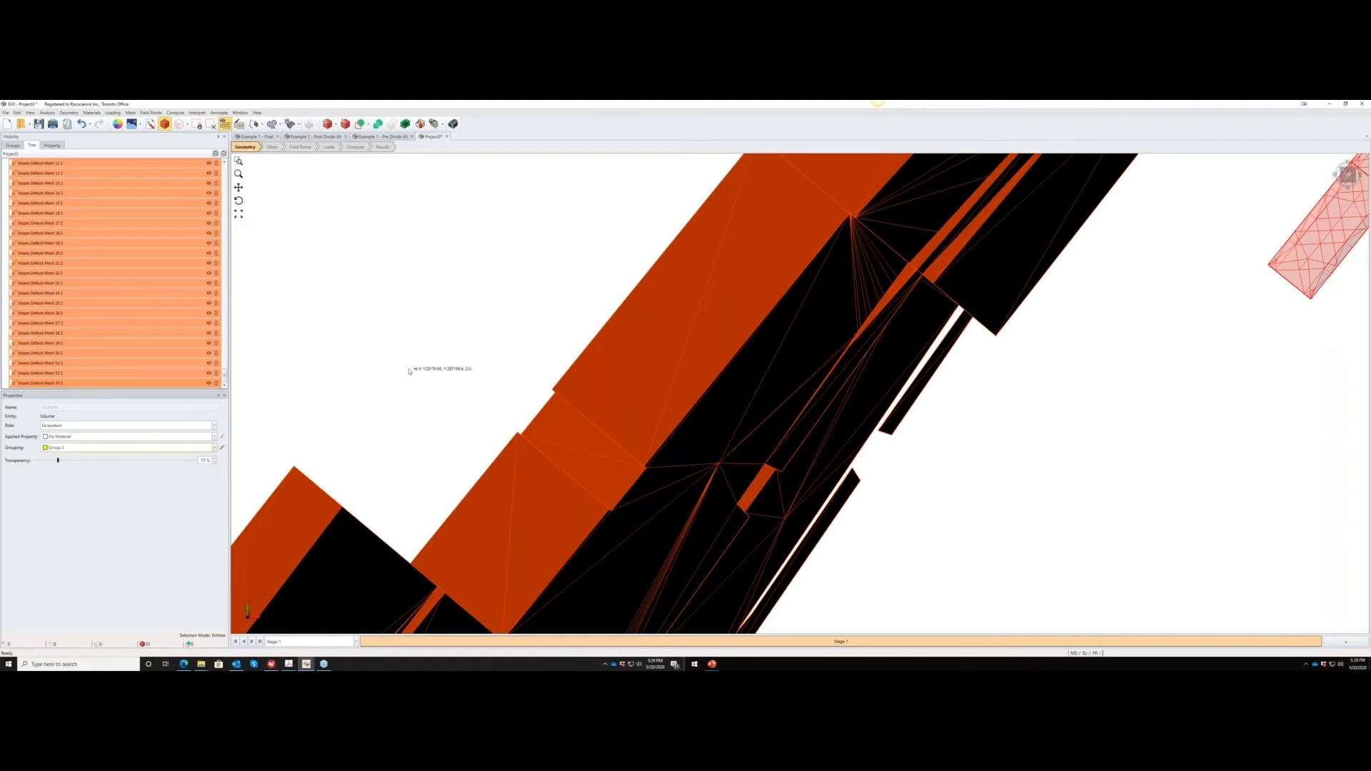
Clear the stope selection and set the display transparency value to 100% for the whole model.
{"action": "left_click", "coordinate": [450, 361]}
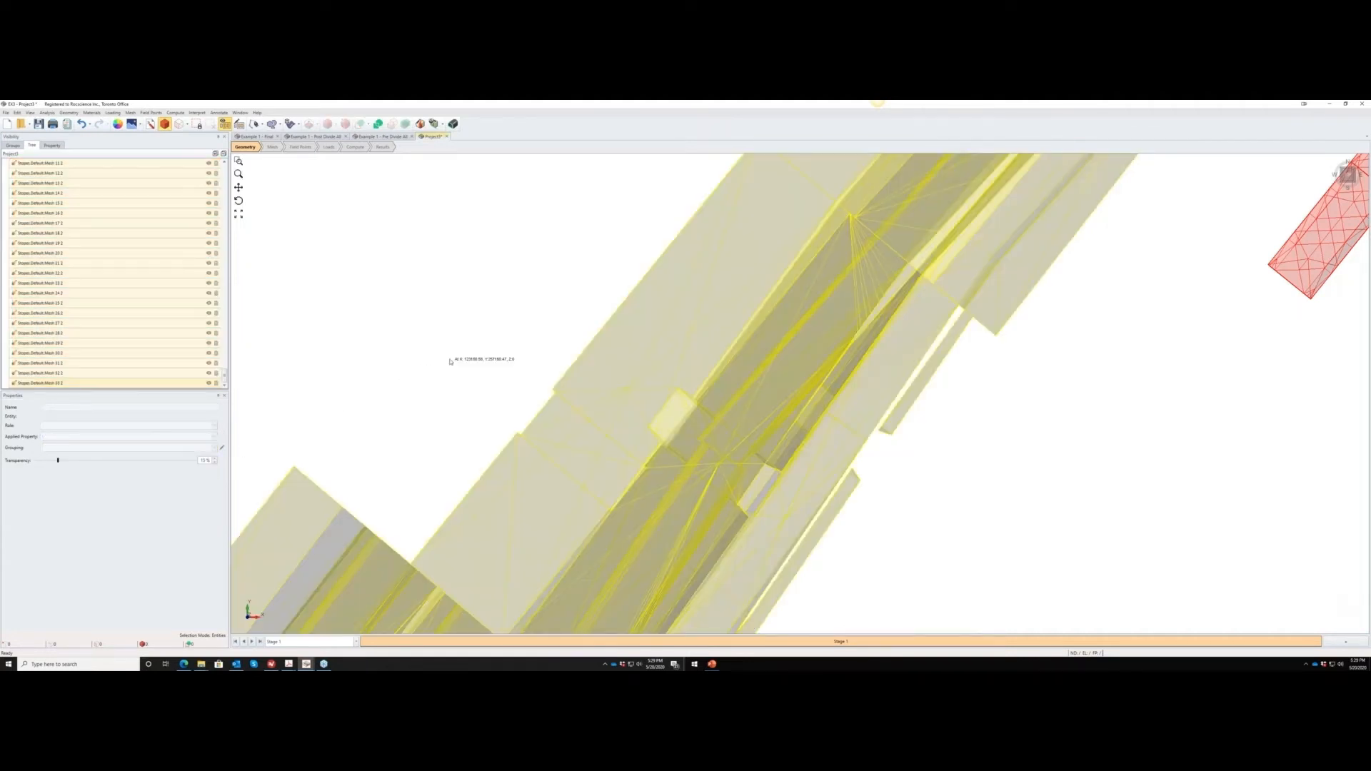
{"action": "left_click", "coordinate": [59, 461]}
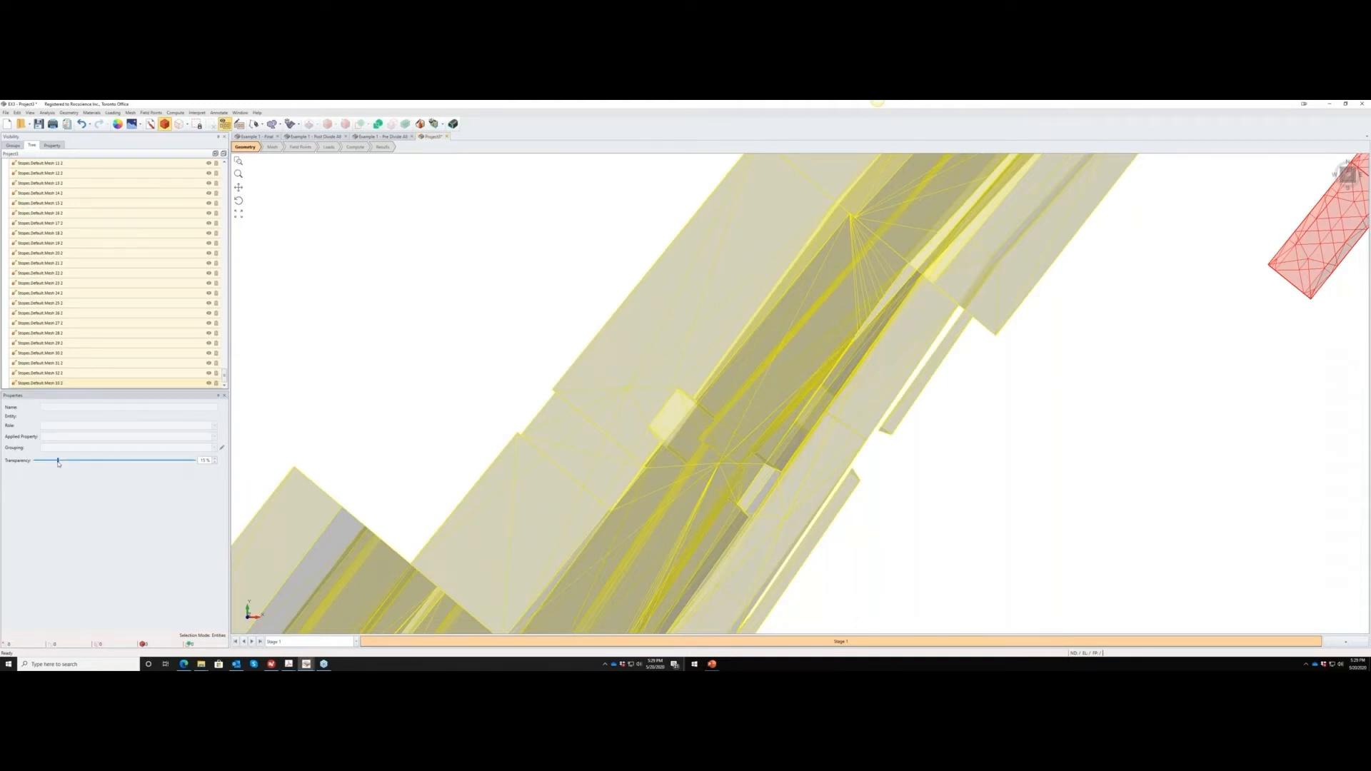
{"action": "left_click_drag", "start_coordinate": [59, 461], "coordinate": [197, 461]}
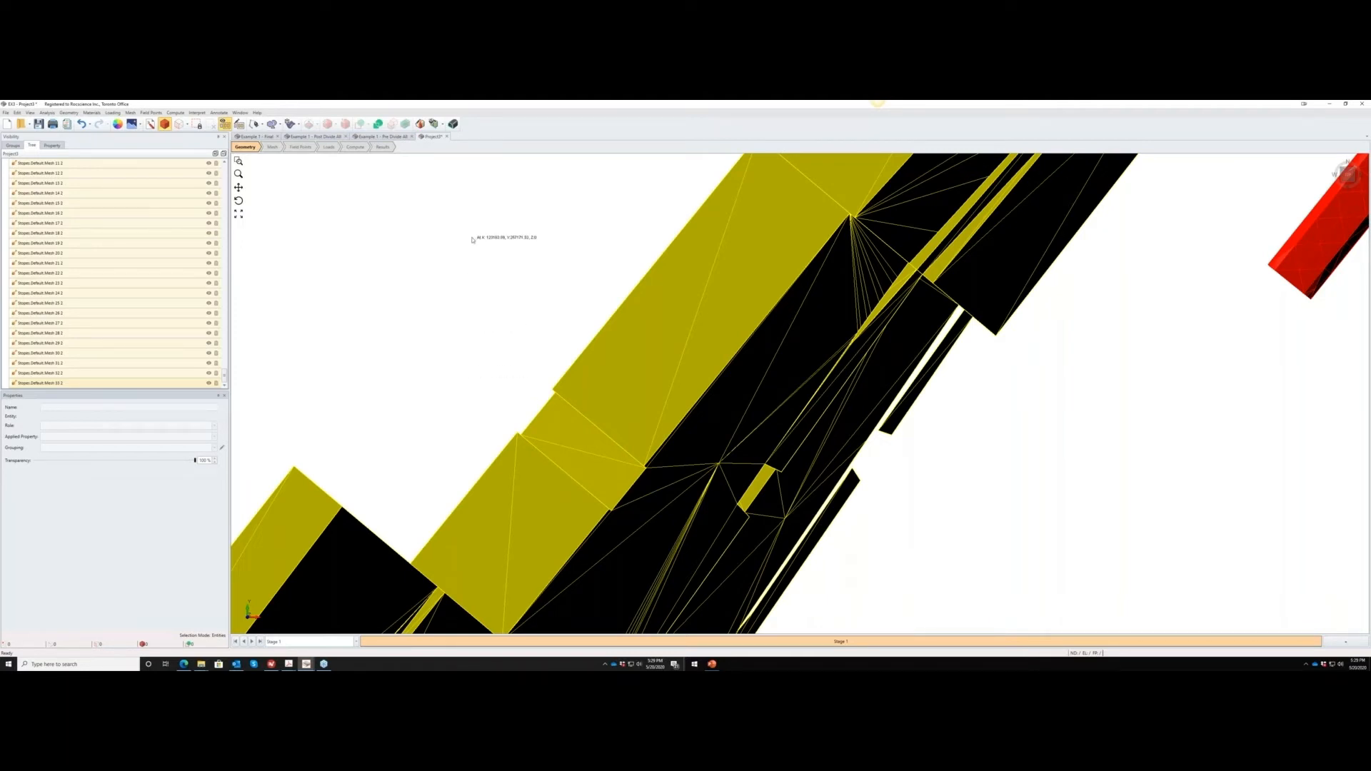
Switch to the Example 1 - Pre Divide All project and examine its meshes organized by group, up to the Group 1 and Group 2 headings.
{"action": "left_click", "coordinate": [396, 138]}
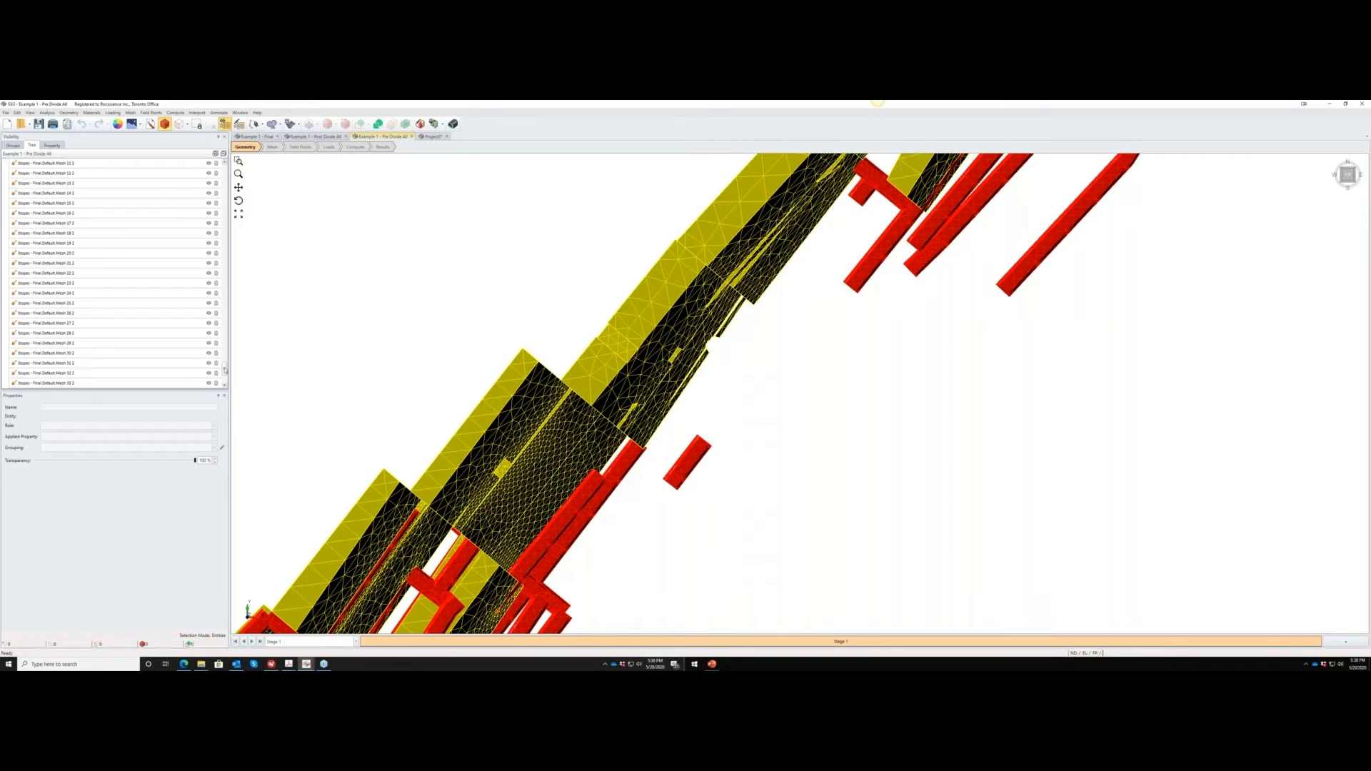
{"action": "scroll", "coordinate": [225, 372], "scroll_direction": "down", "scroll_amount": 2}
{"action": "scroll", "coordinate": [225, 372], "scroll_direction": "down", "scroll_amount": 3}
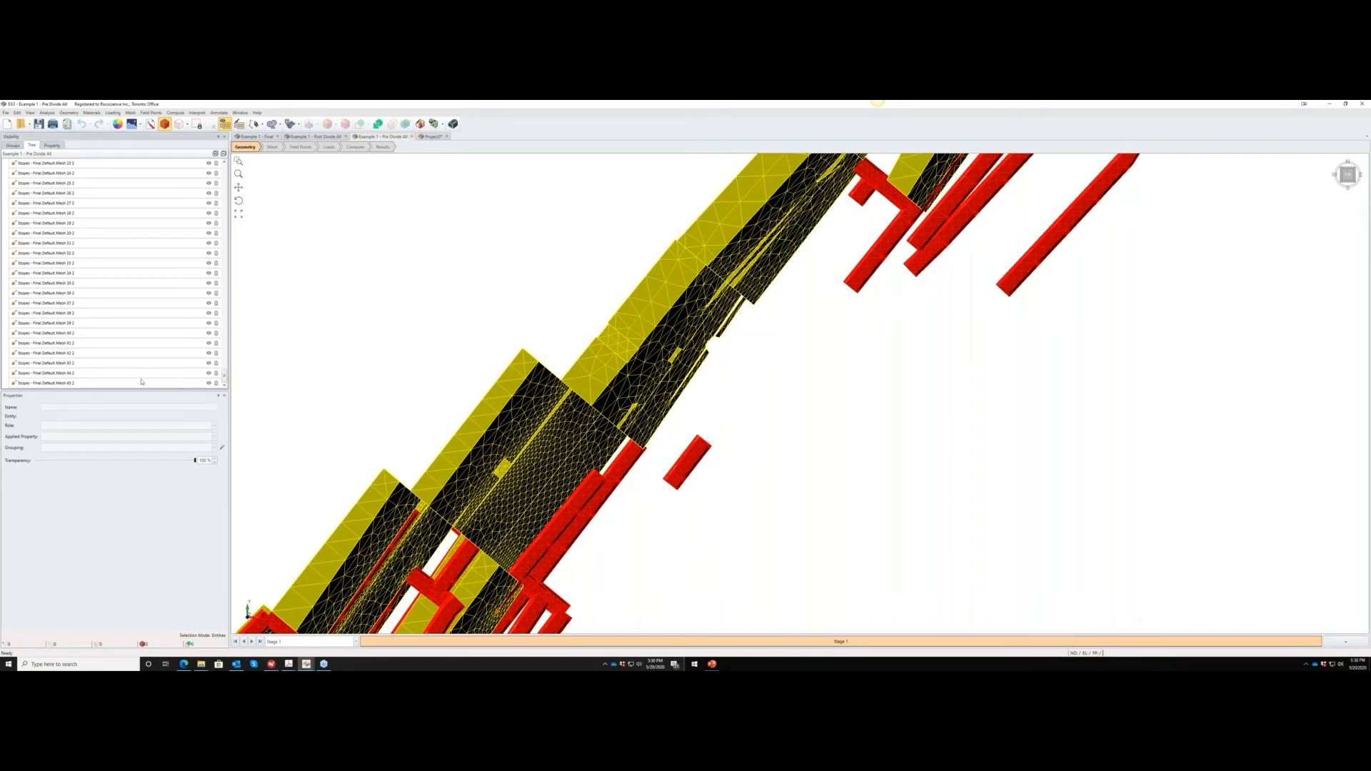
{"action": "left_click", "coordinate": [213, 381]}
{"action": "left_click_drag", "start_coordinate": [225, 375], "coordinate": [225, 343]}
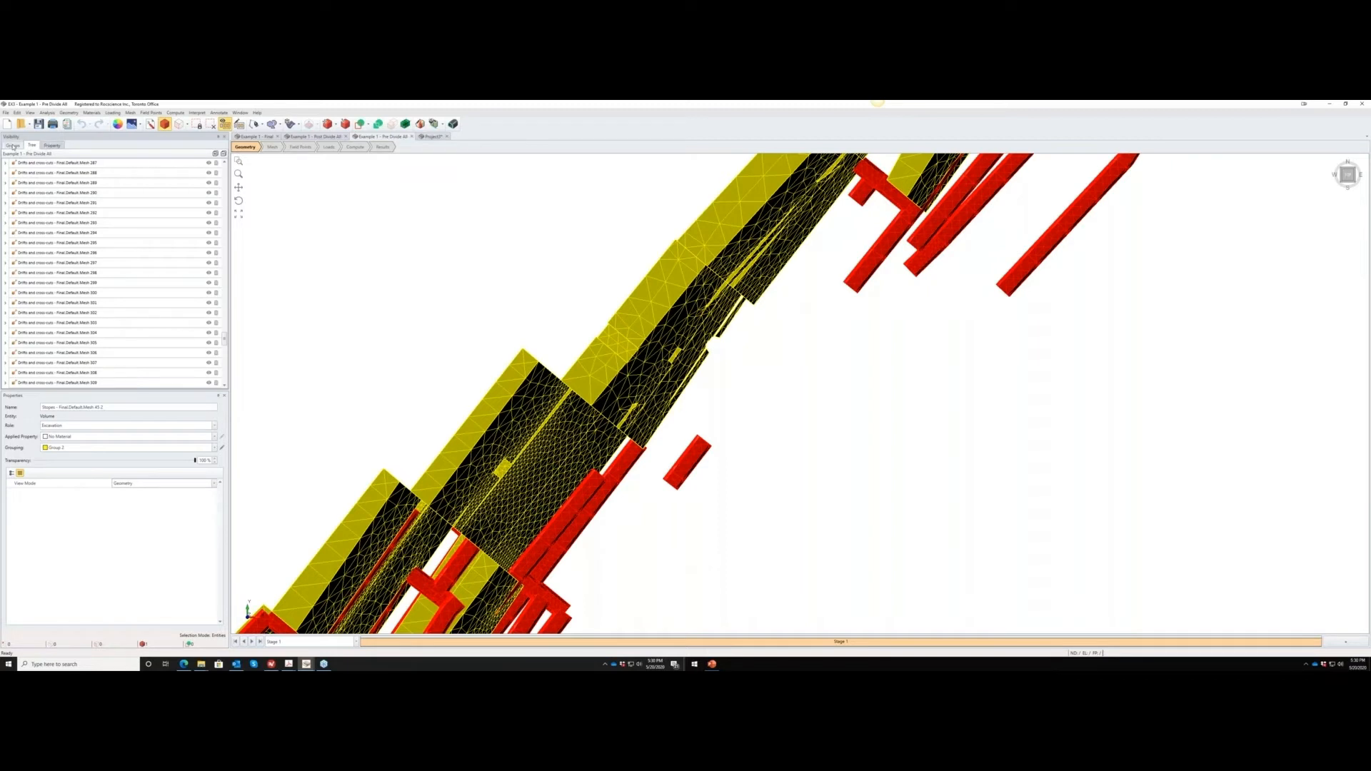
{"action": "left_click", "coordinate": [13, 147]}
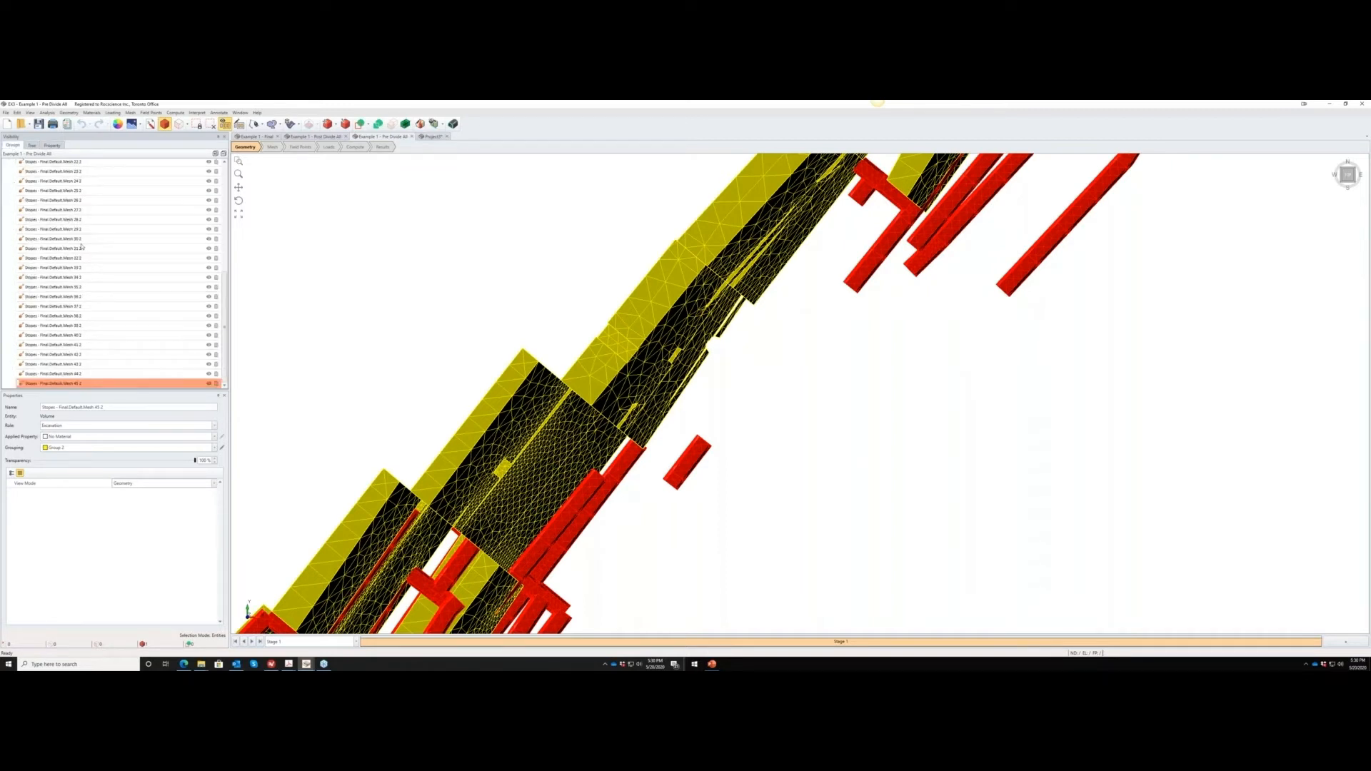
{"action": "scroll", "coordinate": [218, 200], "scroll_direction": "up", "scroll_amount": 7}
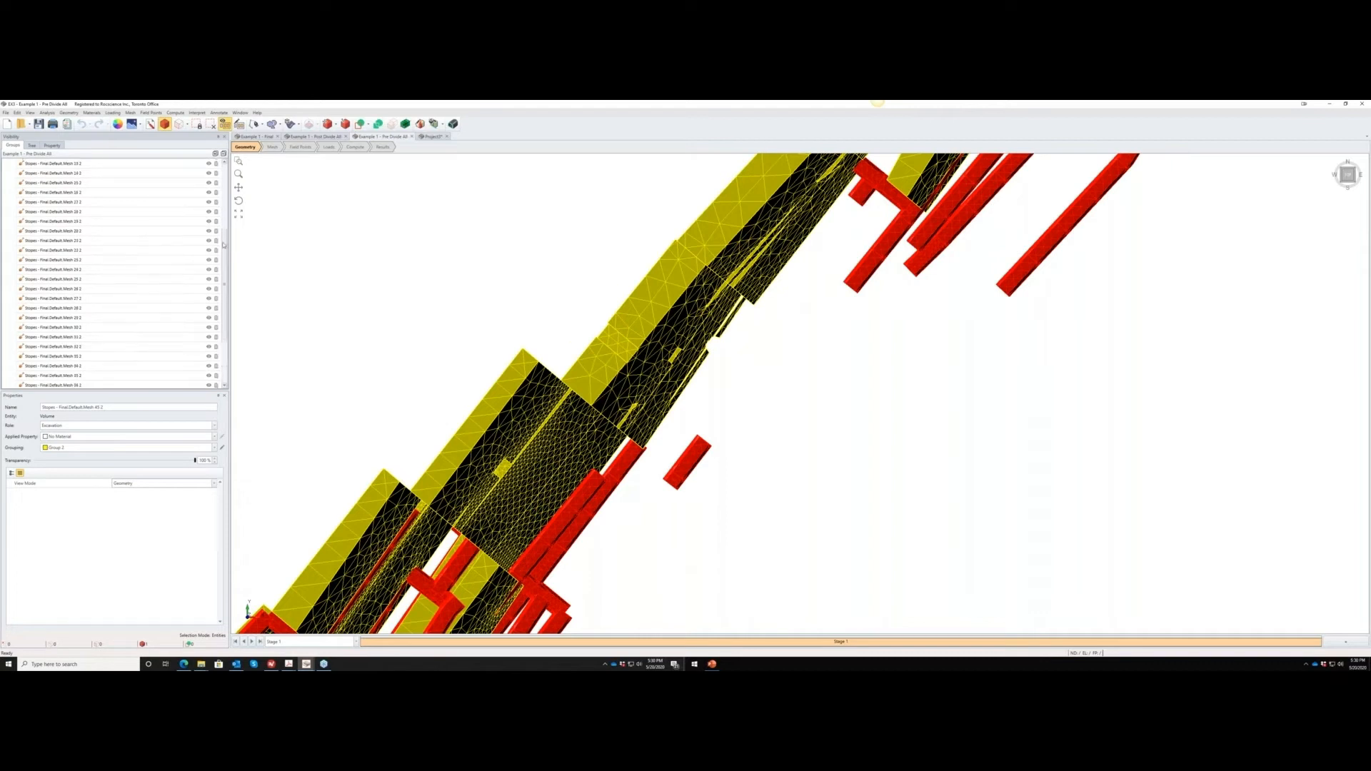
{"action": "scroll", "coordinate": [219, 186], "scroll_direction": "up", "scroll_amount": 1}
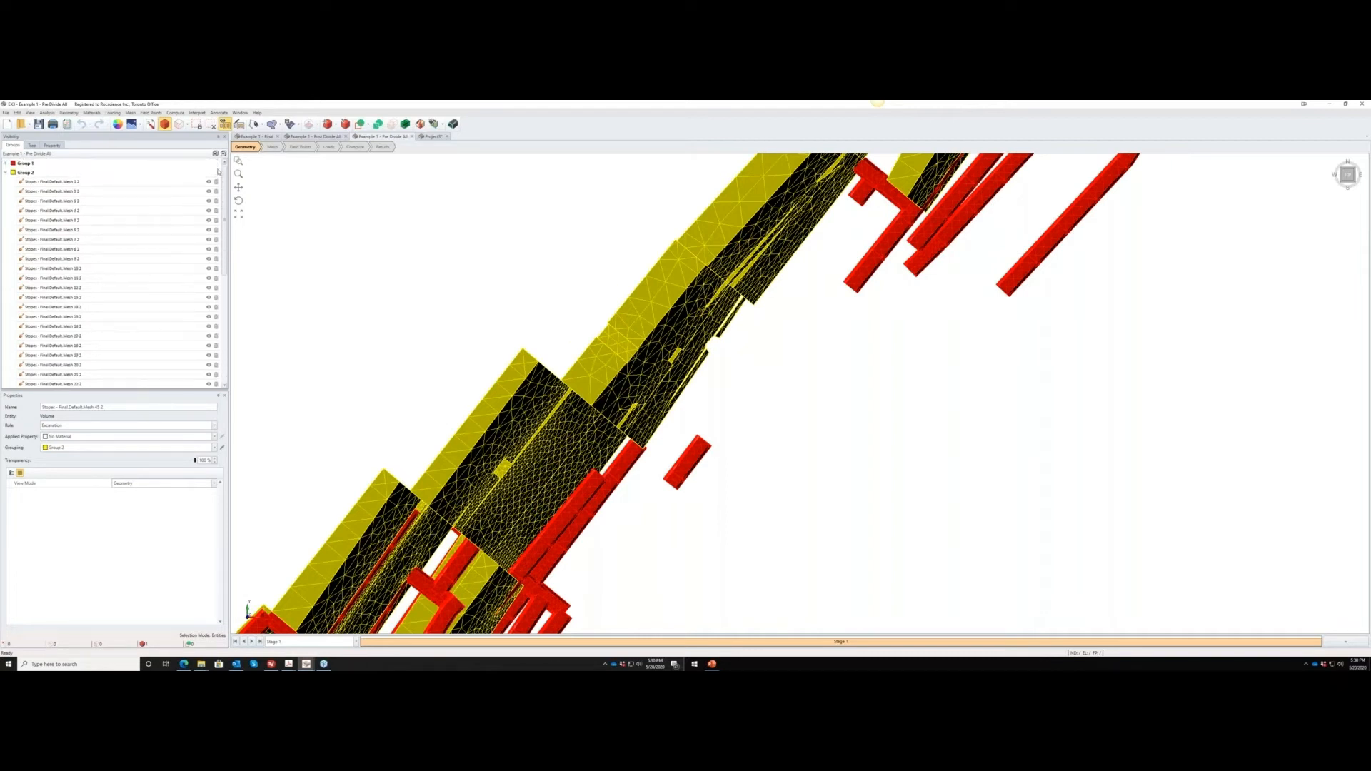
Run the geometry repair on all stope meshes in Group 2, using the Repair All option for every defect category.
{"action": "left_click", "coordinate": [25, 173]}
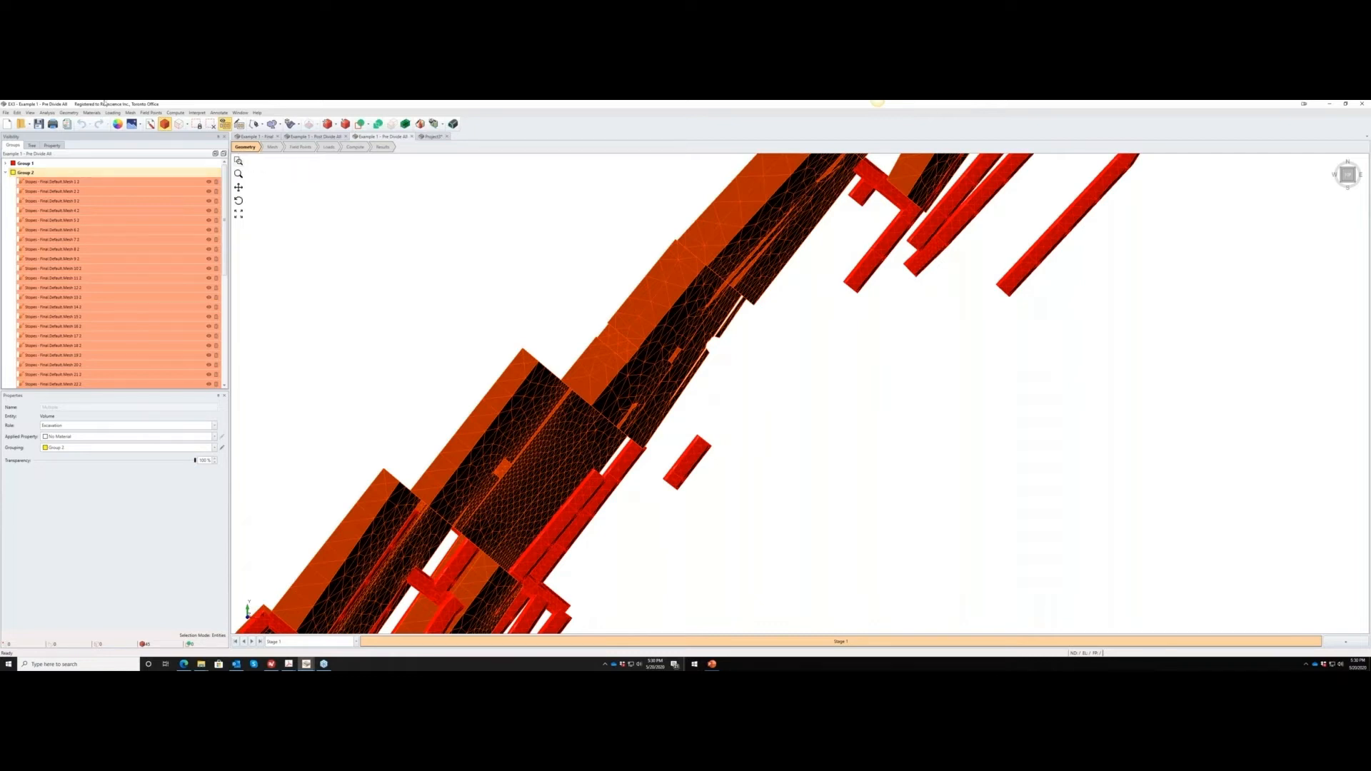
{"action": "left_click", "coordinate": [71, 112]}
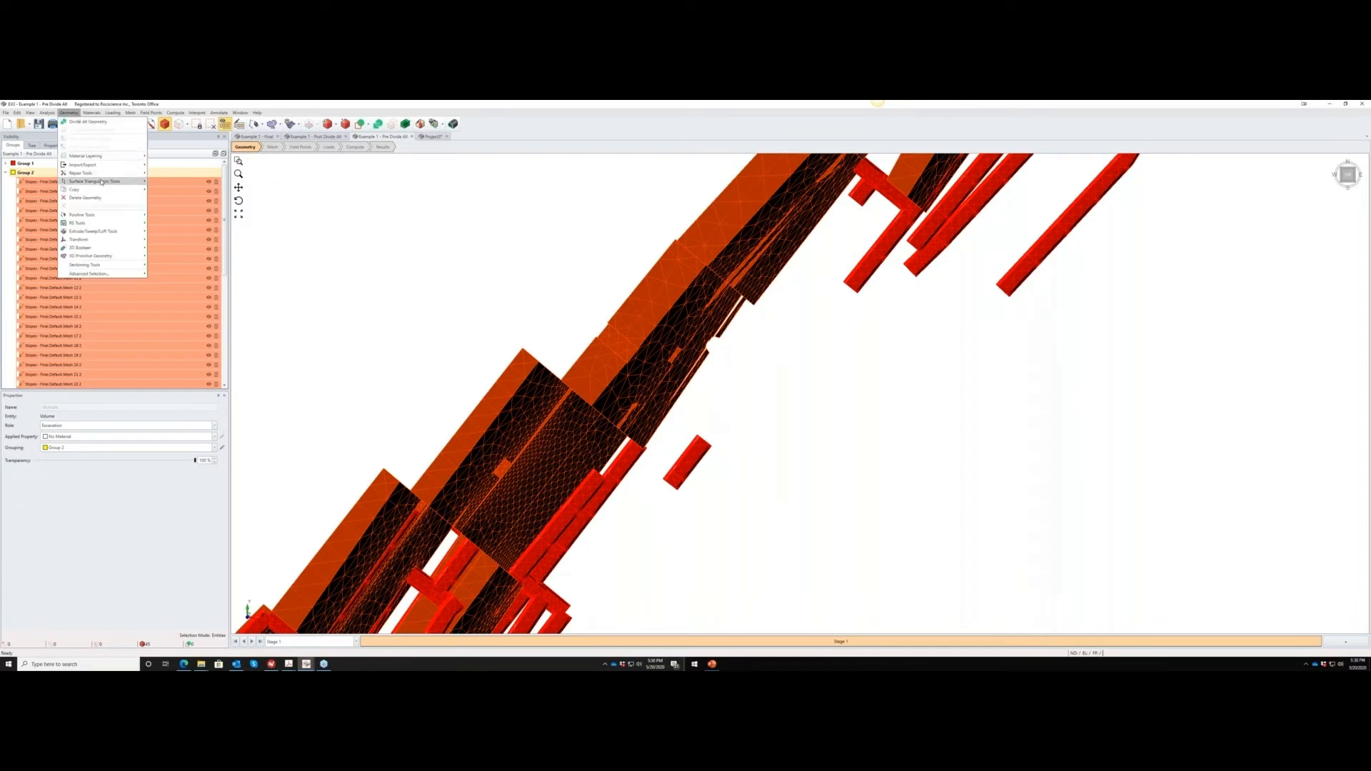
{"action": "mouse_move", "coordinate": [86, 173]}
{"action": "left_click", "coordinate": [169, 176]}
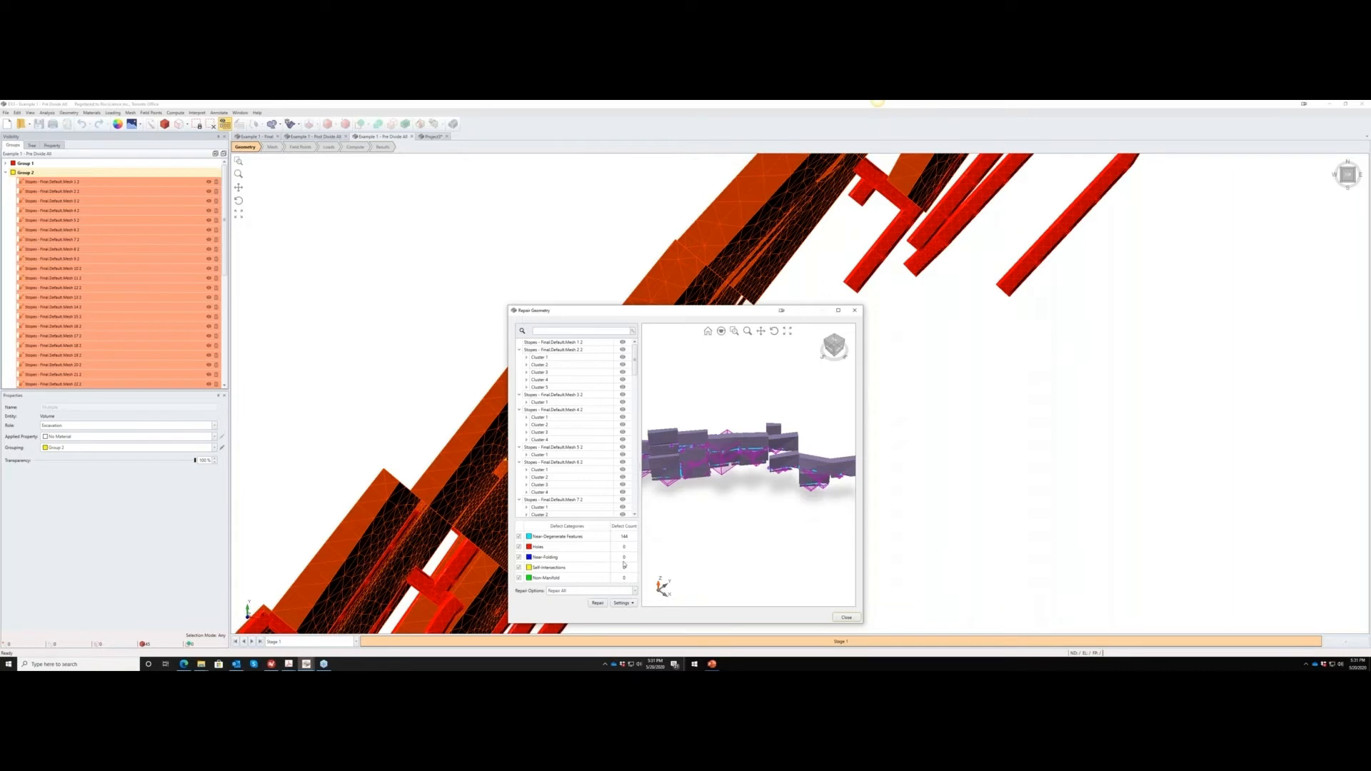
{"action": "left_click", "coordinate": [597, 603]}
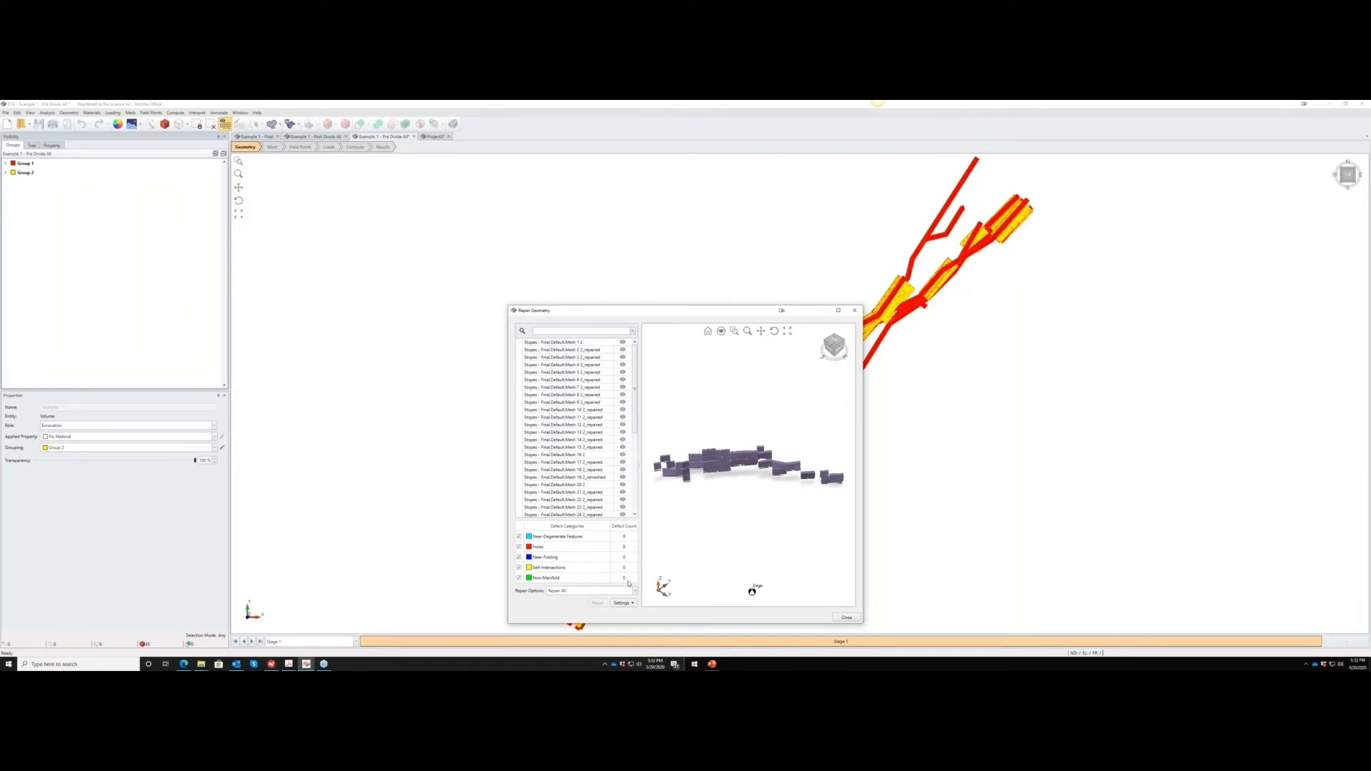
{"action": "left_click", "coordinate": [844, 619]}
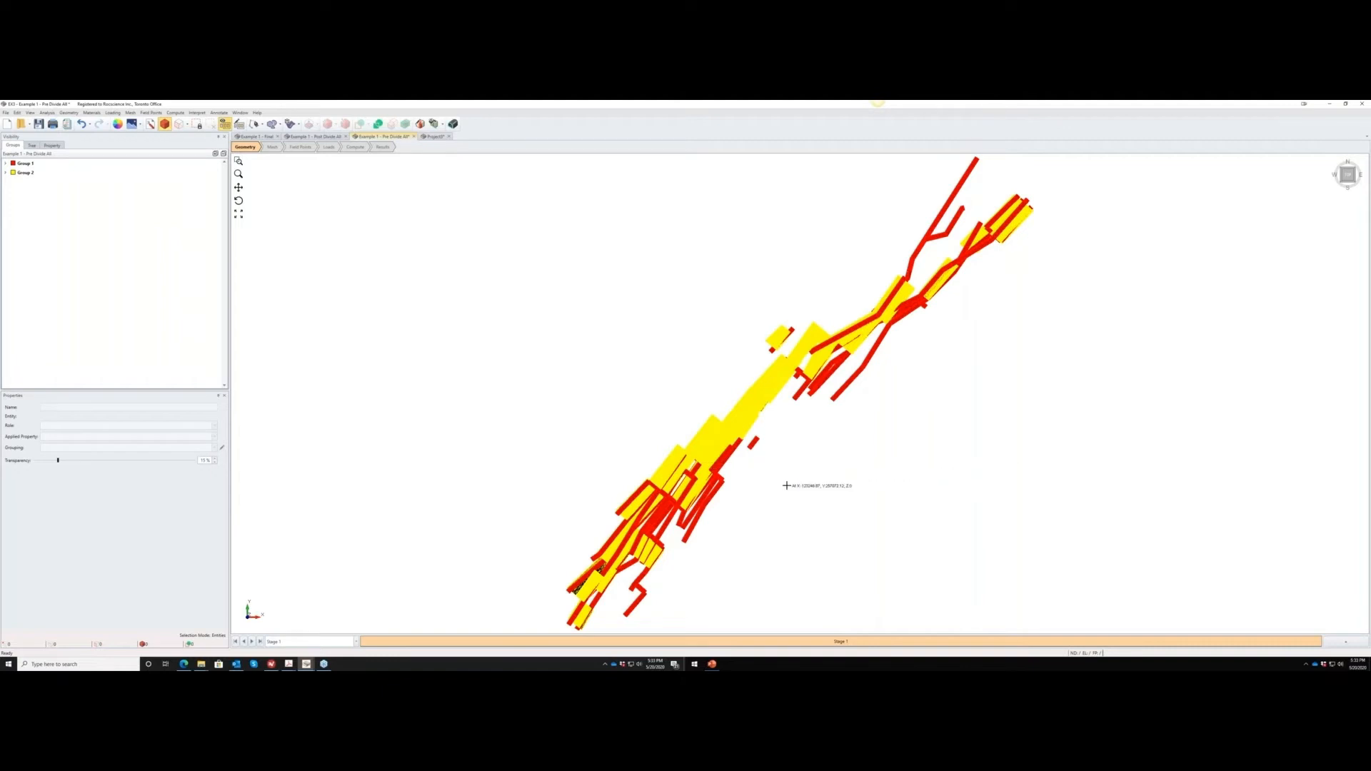
Inspect the repaired excavations up close and switch to the Example 1 - Post Divide All project.
{"action": "scroll", "coordinate": [787, 480], "scroll_direction": "up", "scroll_amount": 1}
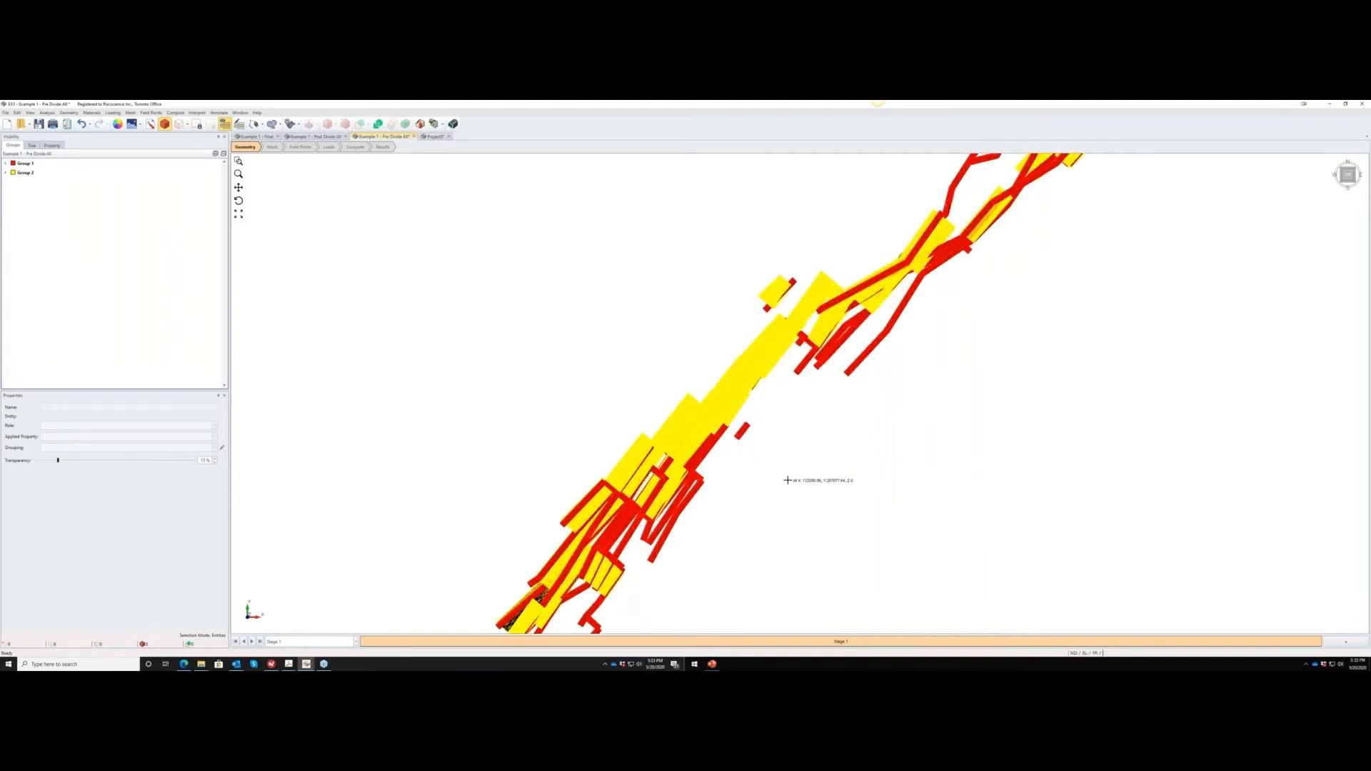
{"action": "scroll", "coordinate": [788, 479], "scroll_direction": "up", "scroll_amount": 2}
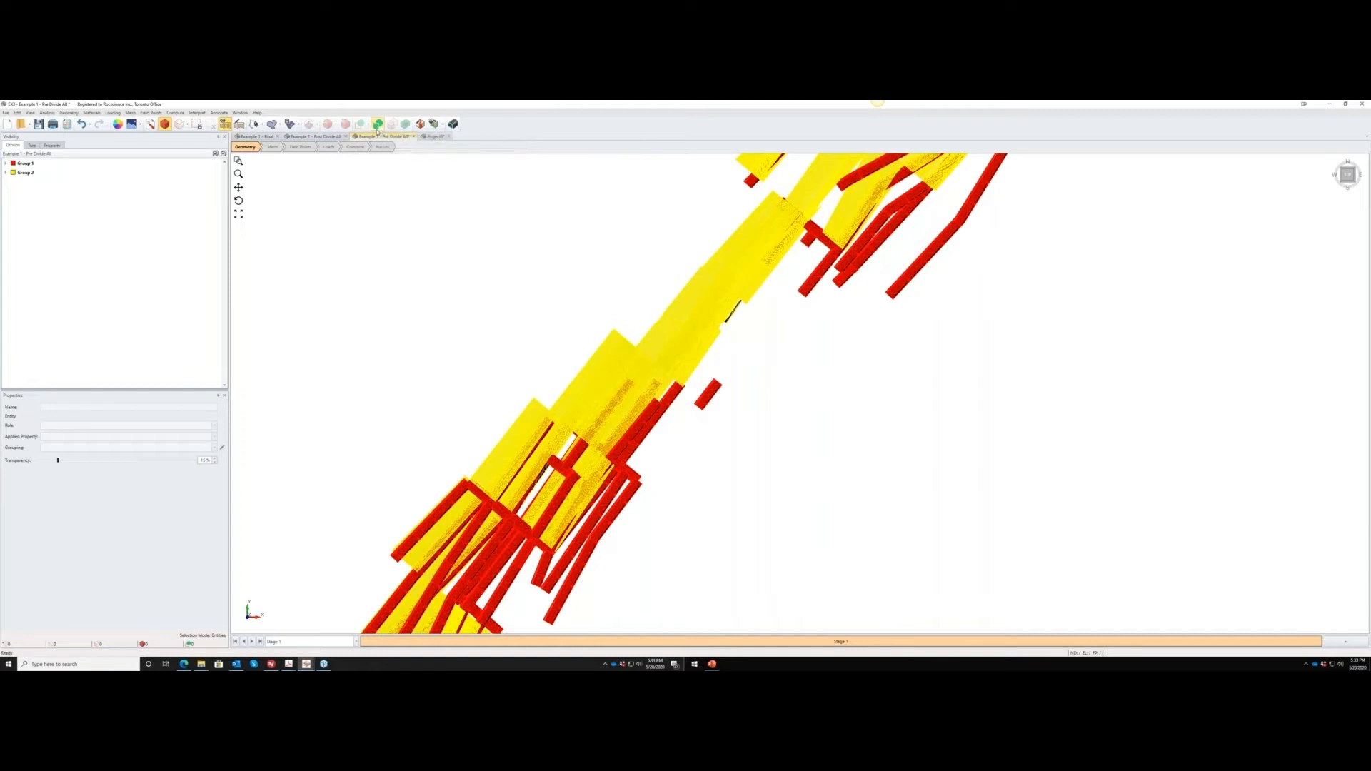
{"action": "left_click", "coordinate": [75, 113]}
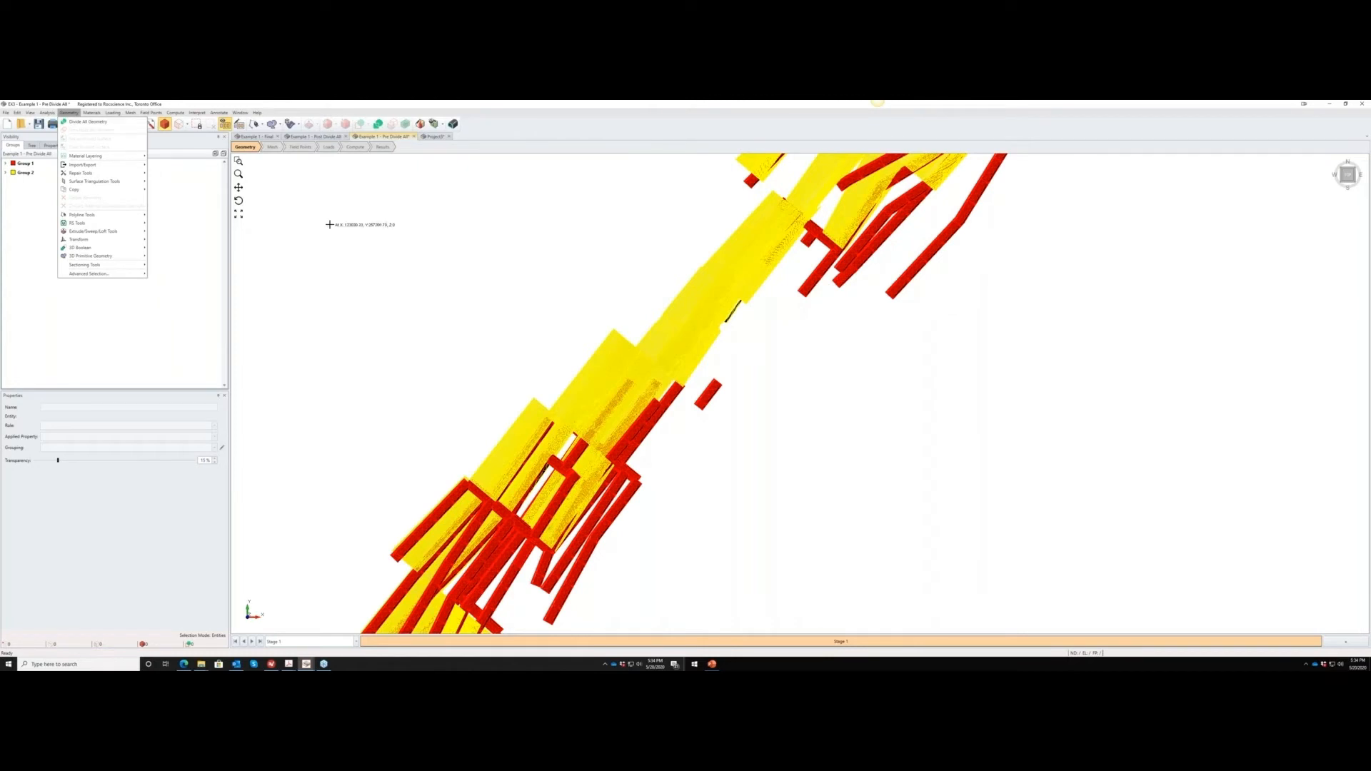
{"action": "left_click", "coordinate": [318, 138]}
{"action": "left_click", "coordinate": [318, 138]}
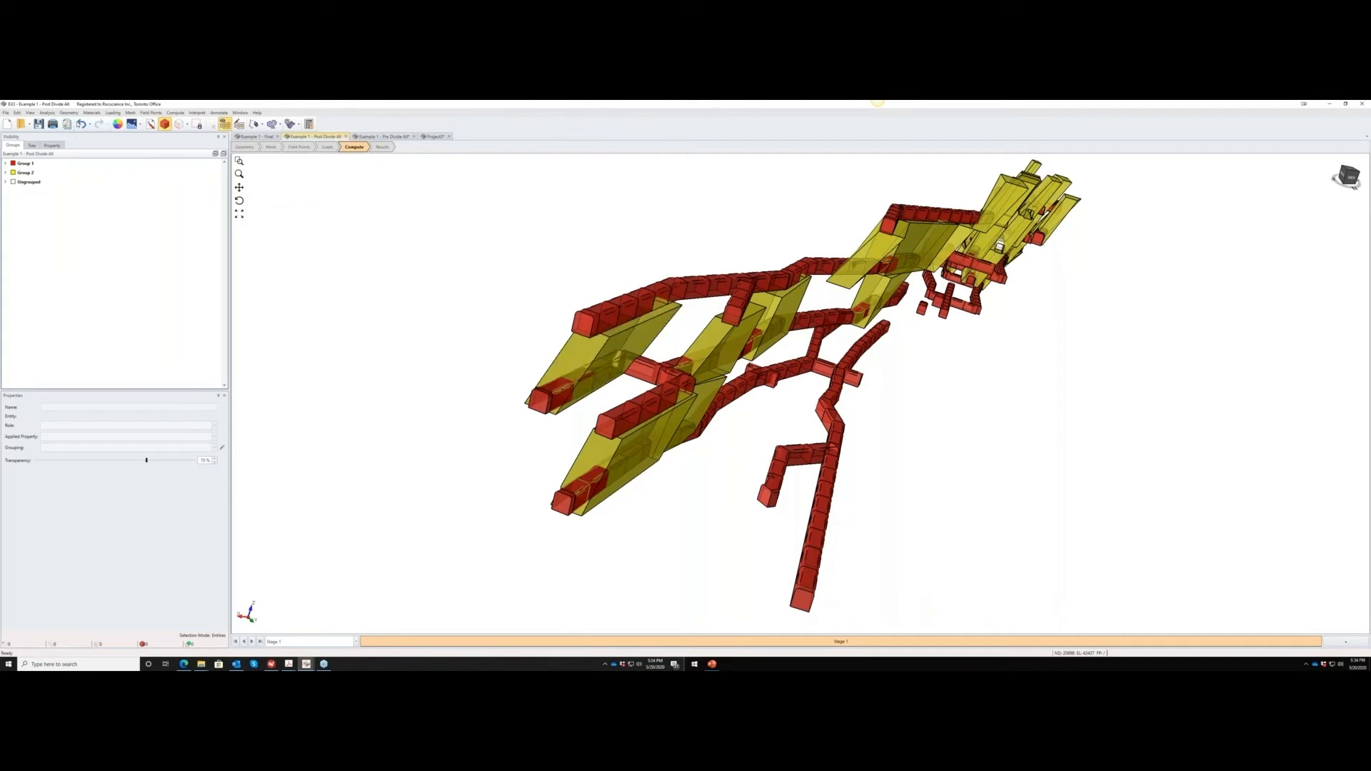
Display all mesh edges on the divided model to examine its triangulation, and turn them off again.
{"action": "left_click", "coordinate": [30, 113]}
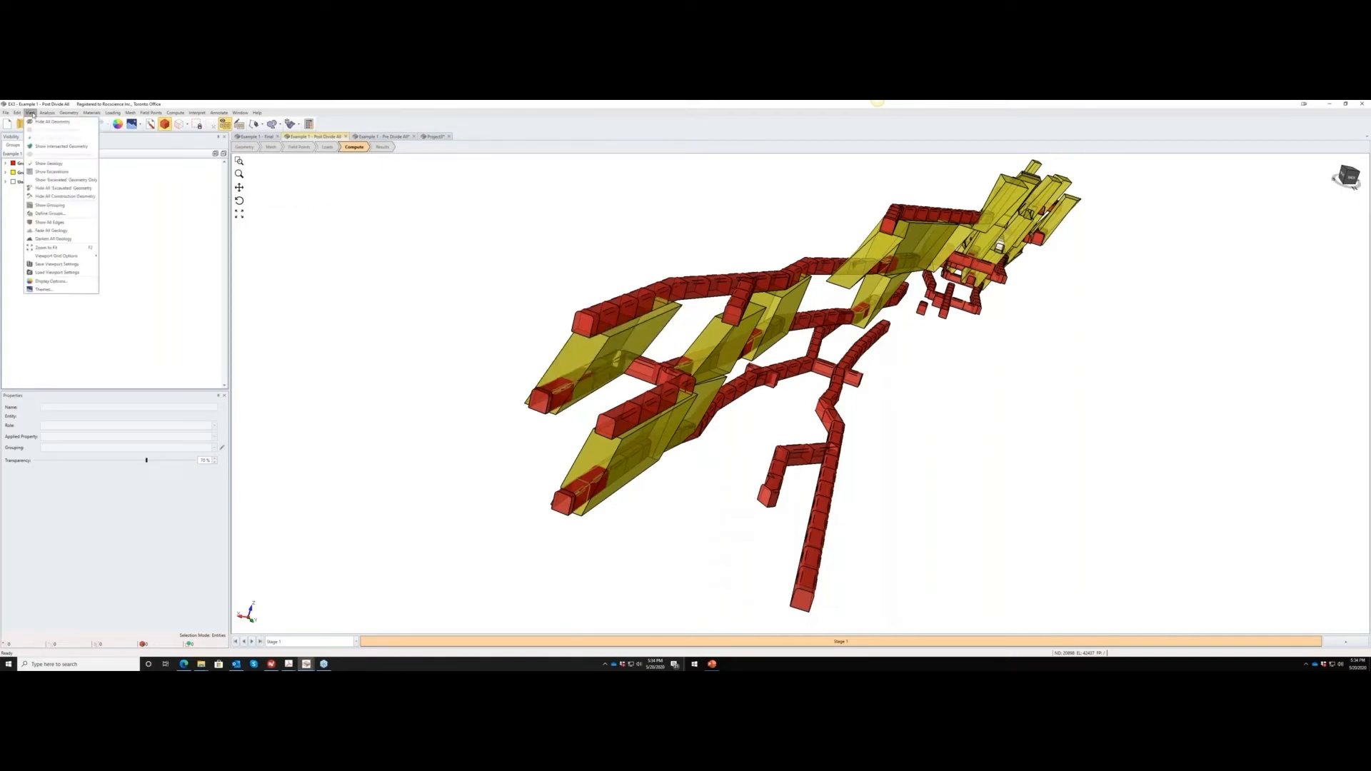
{"action": "left_click", "coordinate": [51, 224]}
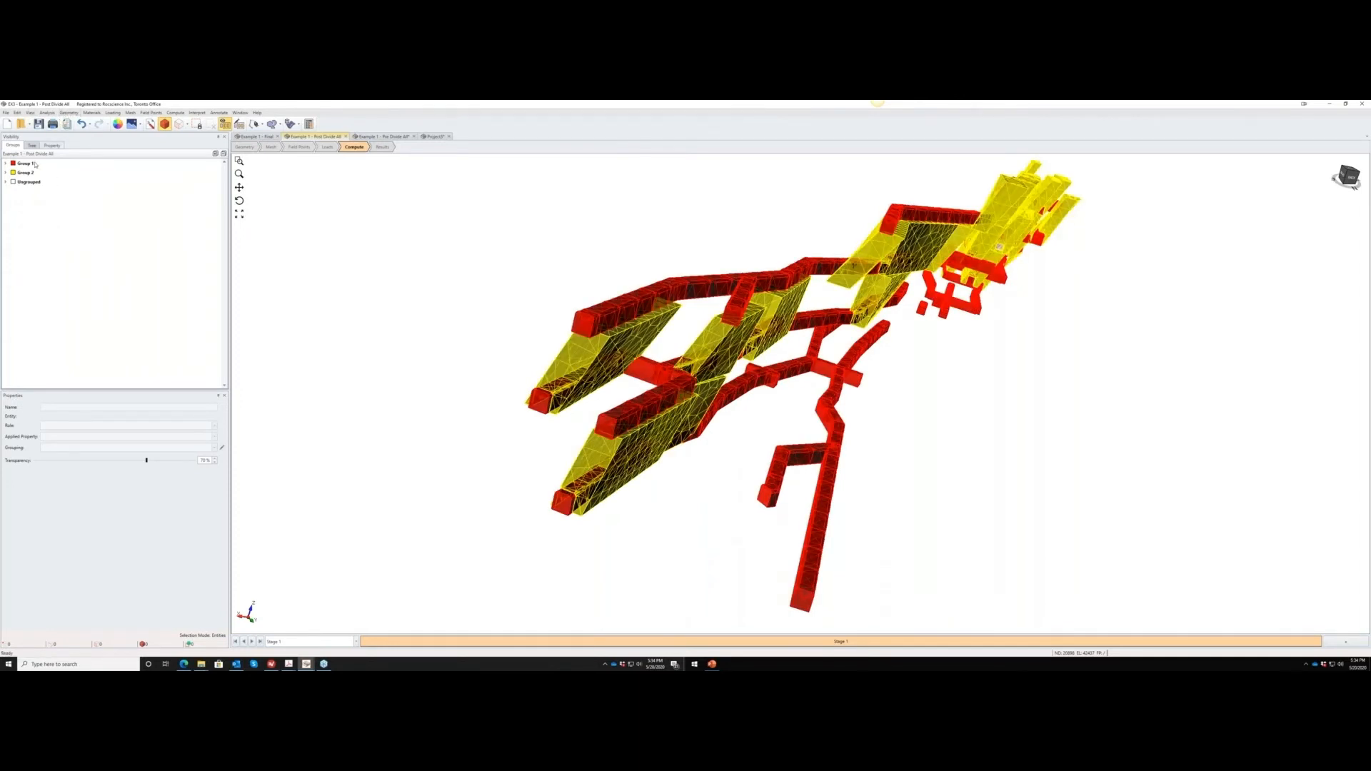
{"action": "left_click", "coordinate": [30, 113]}
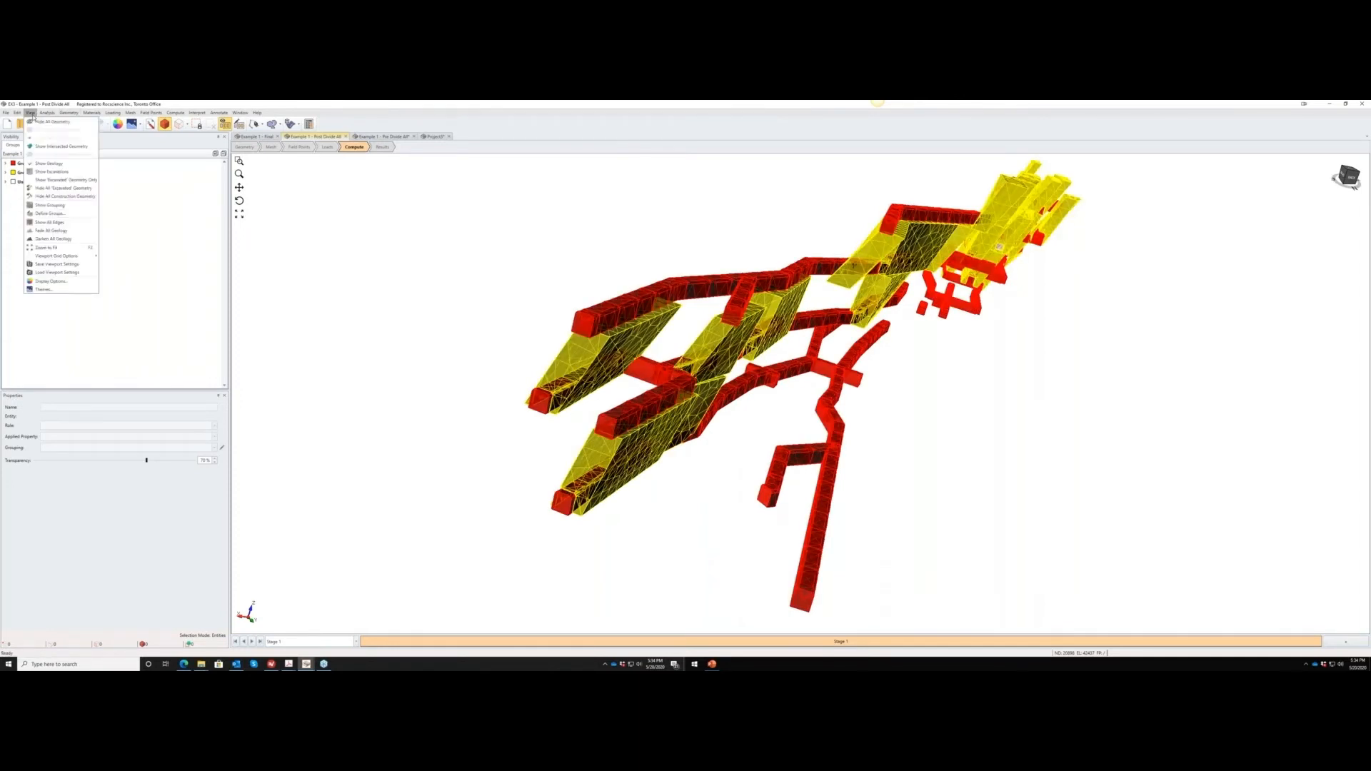
{"action": "left_click", "coordinate": [50, 222]}
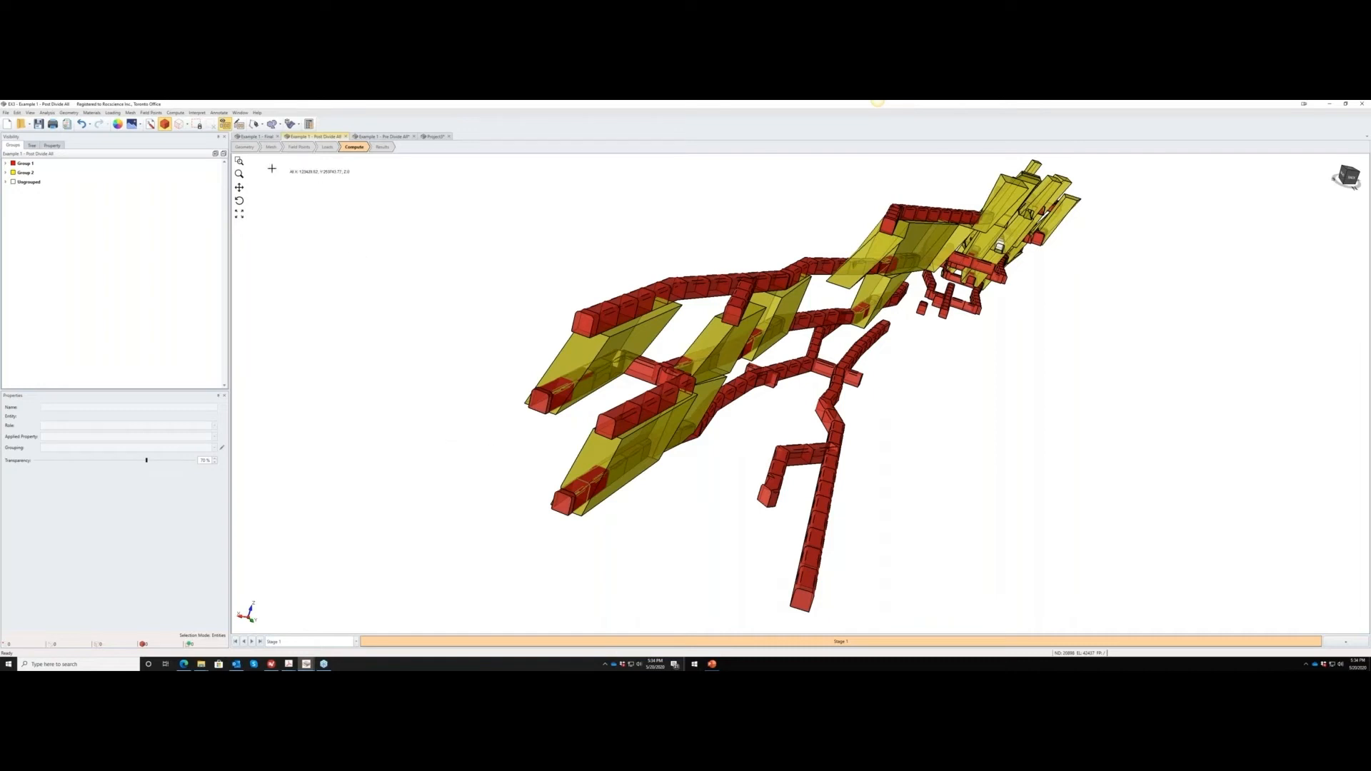
In the geometry stage, open the material definitions and choose Generalized Hoek-Brown as the Host Rock strength criterion.
{"action": "left_click", "coordinate": [244, 147]}
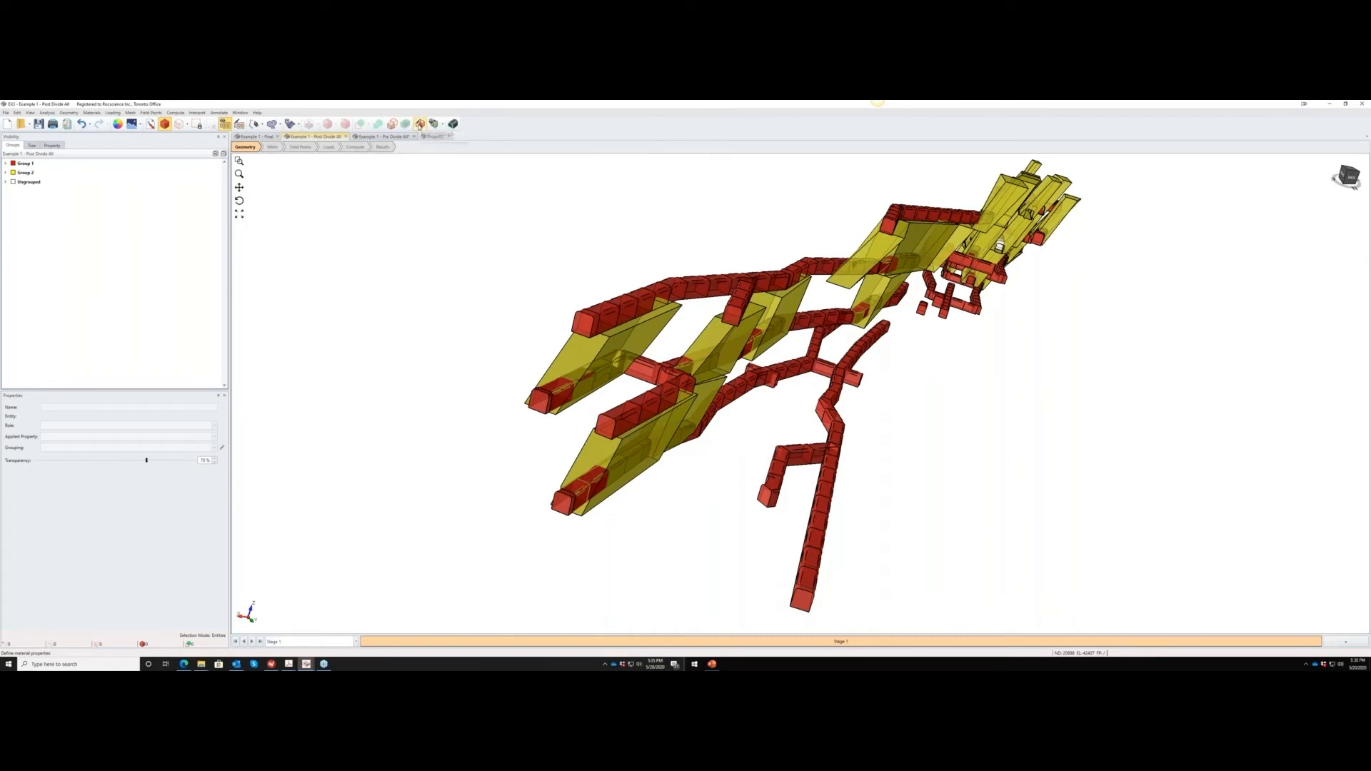
{"action": "left_click", "coordinate": [92, 113]}
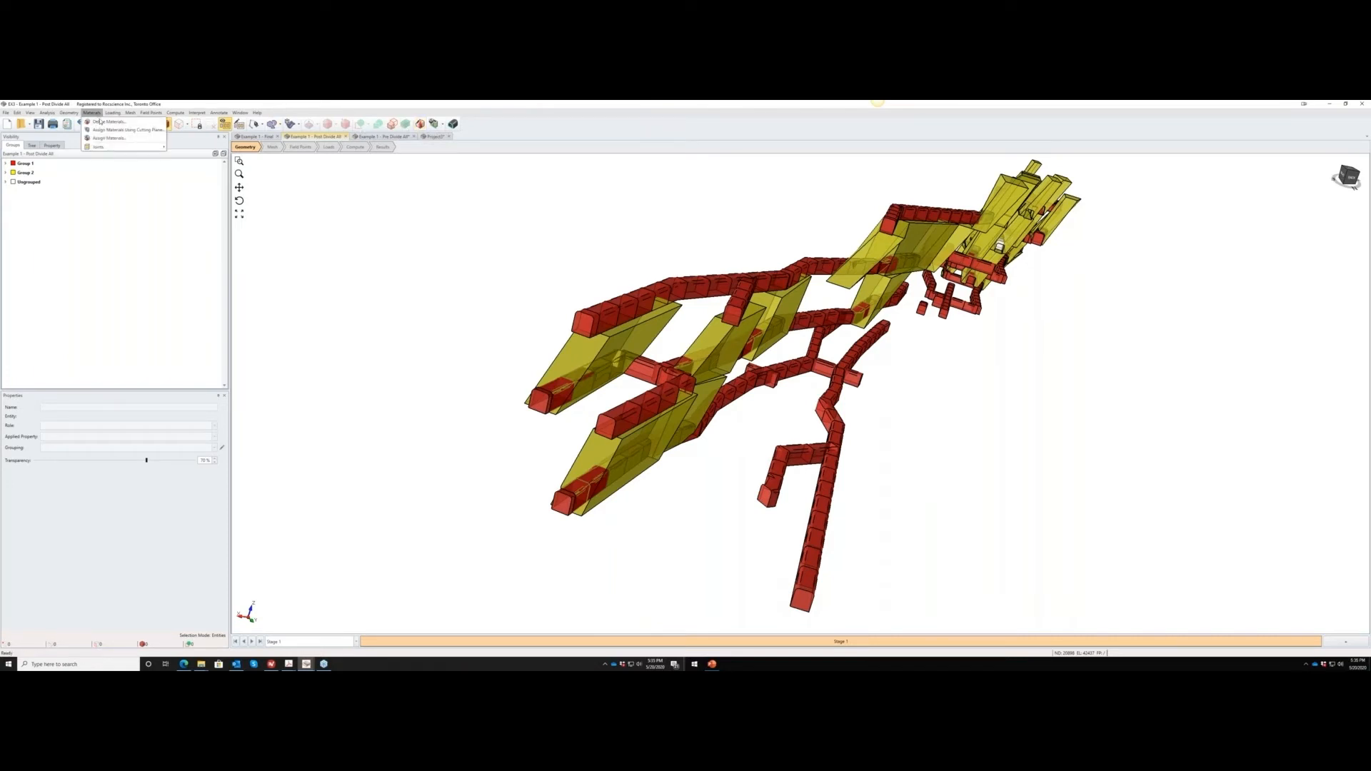
{"action": "left_click", "coordinate": [100, 122]}
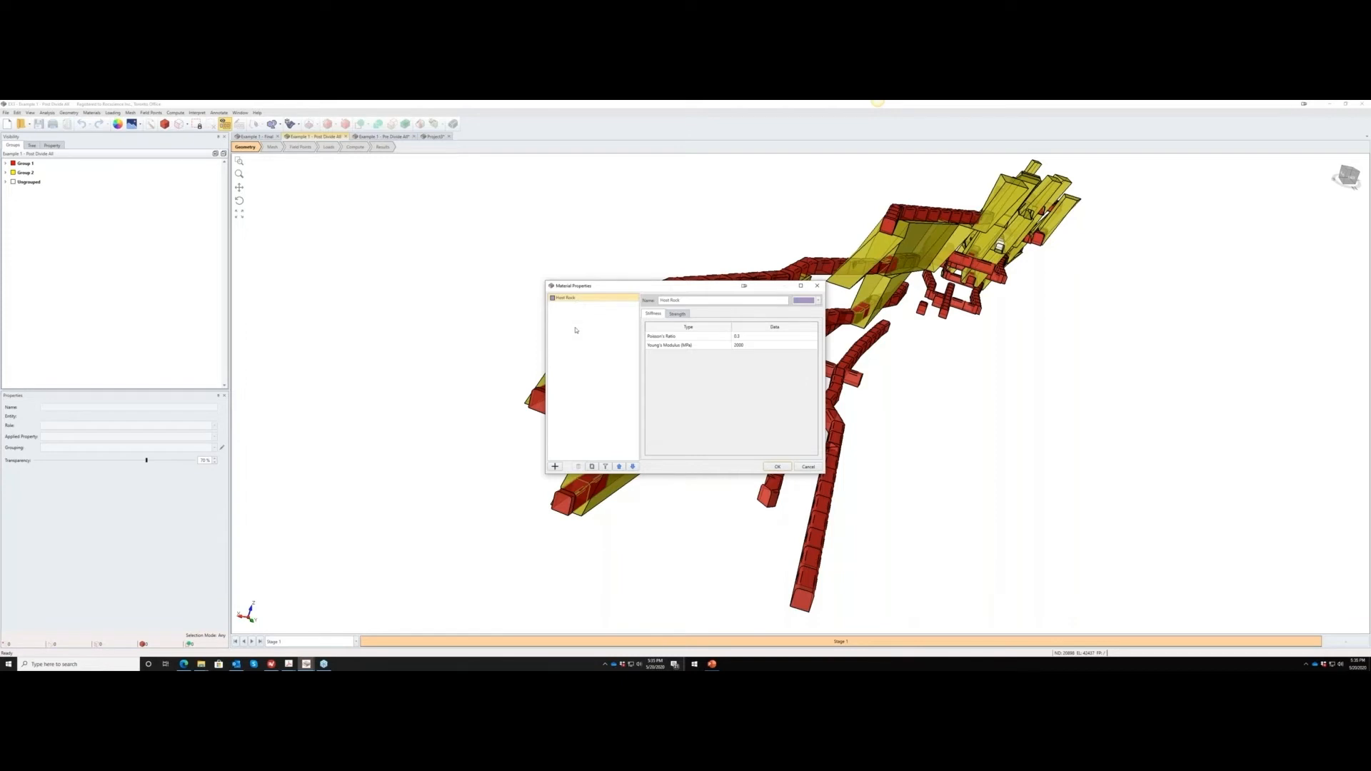
{"action": "left_click", "coordinate": [672, 315]}
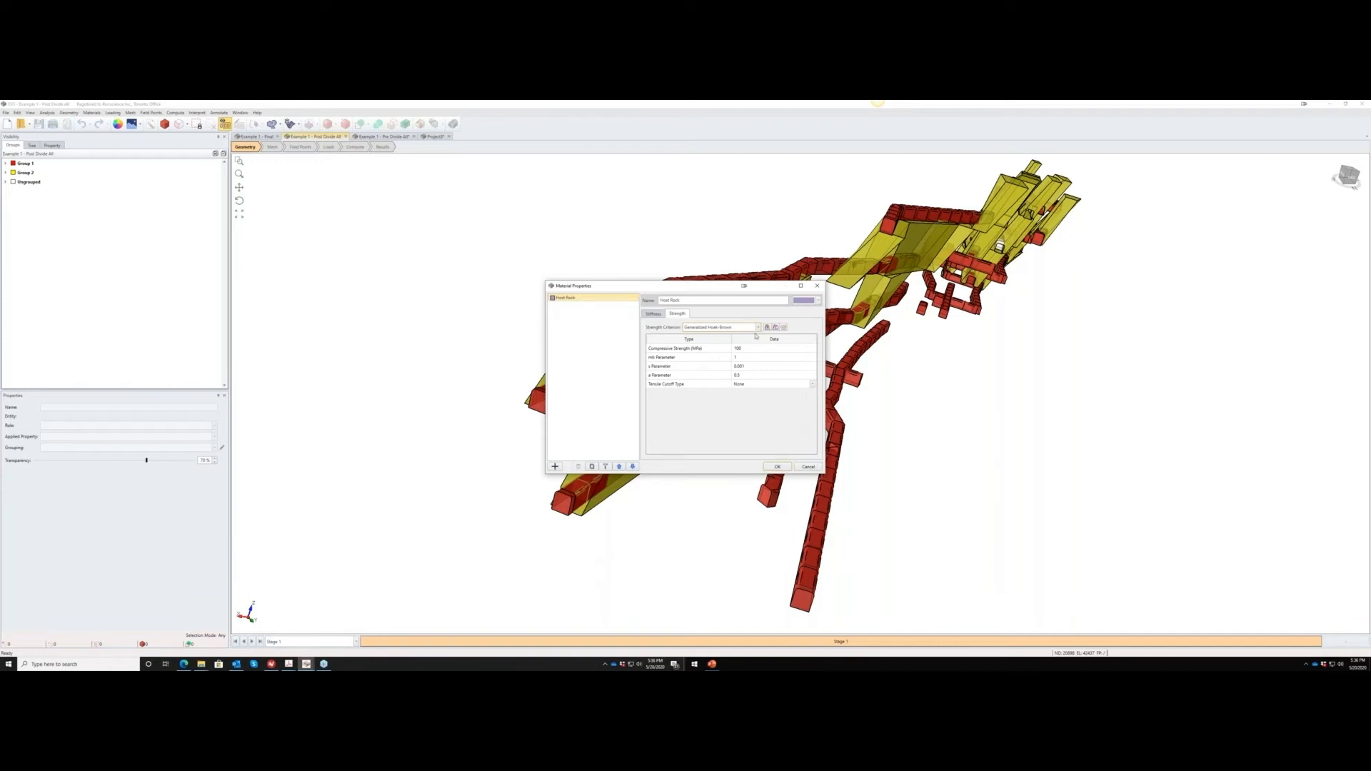
{"action": "left_click", "coordinate": [757, 328]}
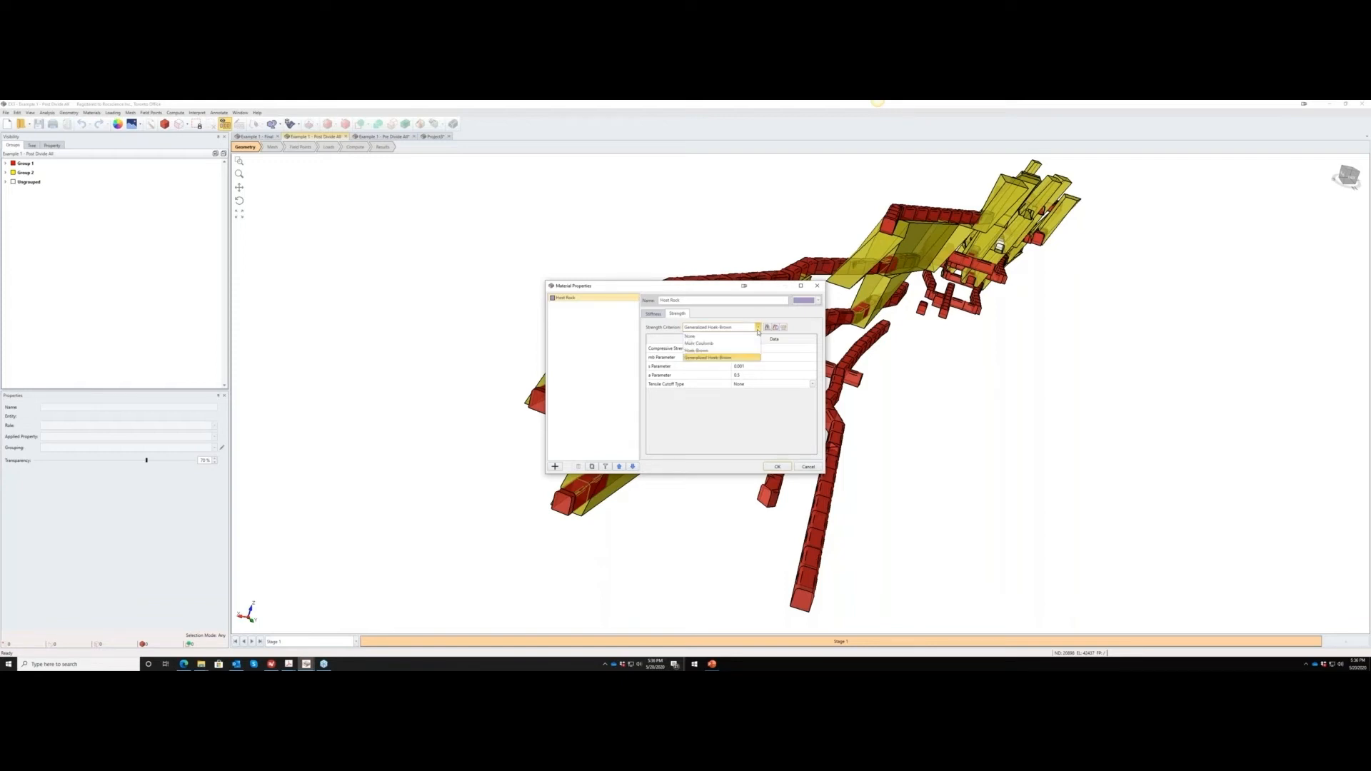
{"action": "left_click", "coordinate": [730, 359]}
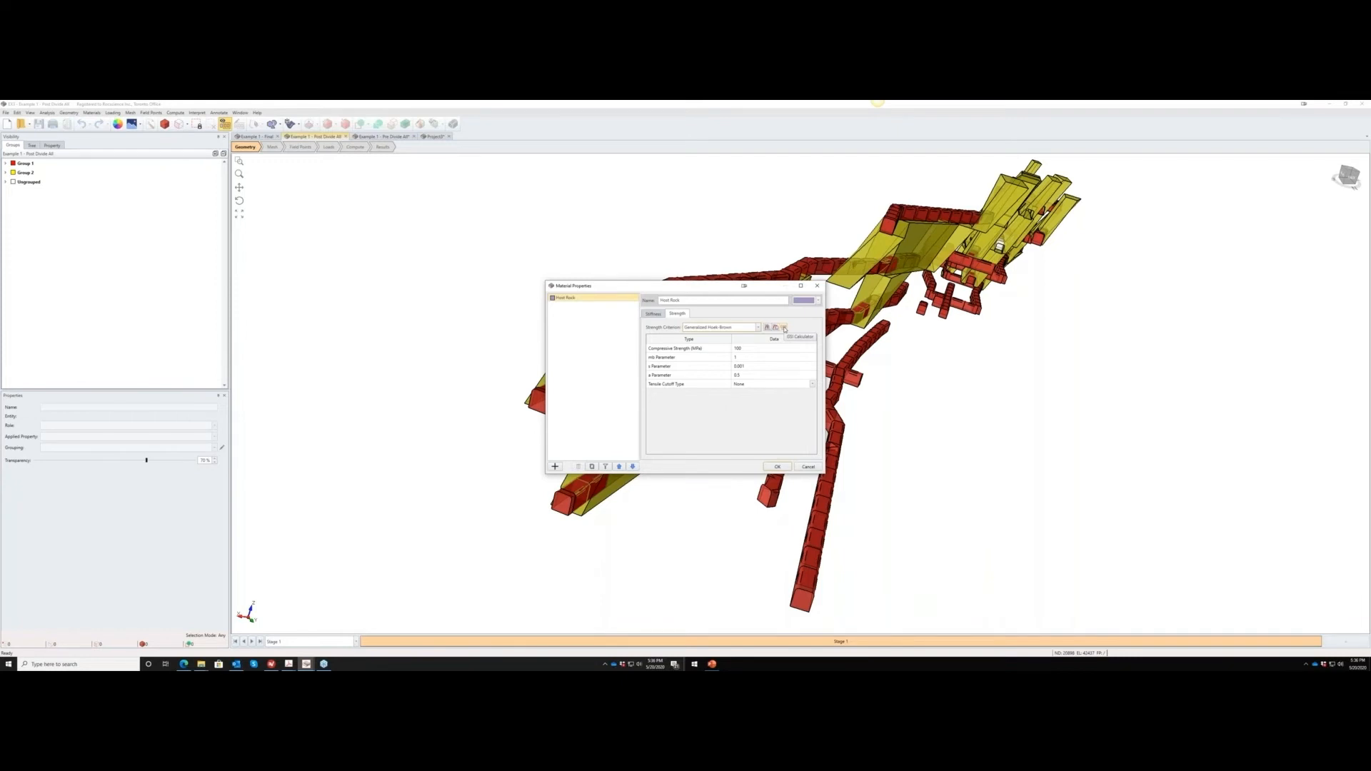
Calculate the Host Rock strength and elastic modulus from a Geological Strength Index of 65 and apply them to the material.
{"action": "left_click", "coordinate": [783, 327]}
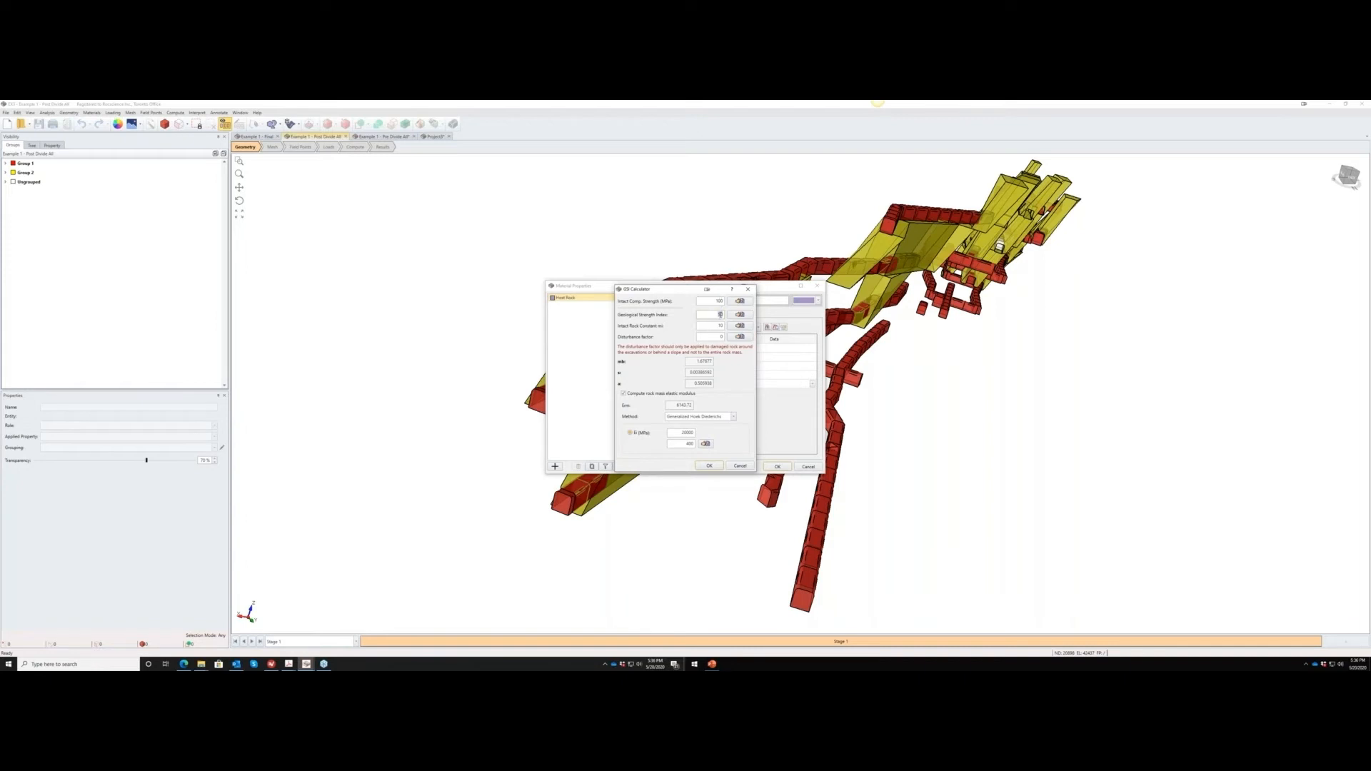
{"action": "type", "text": "65"}
{"action": "key", "text": "Tab"}
{"action": "left_click", "coordinate": [709, 466]}
{"action": "left_click", "coordinate": [654, 314]}
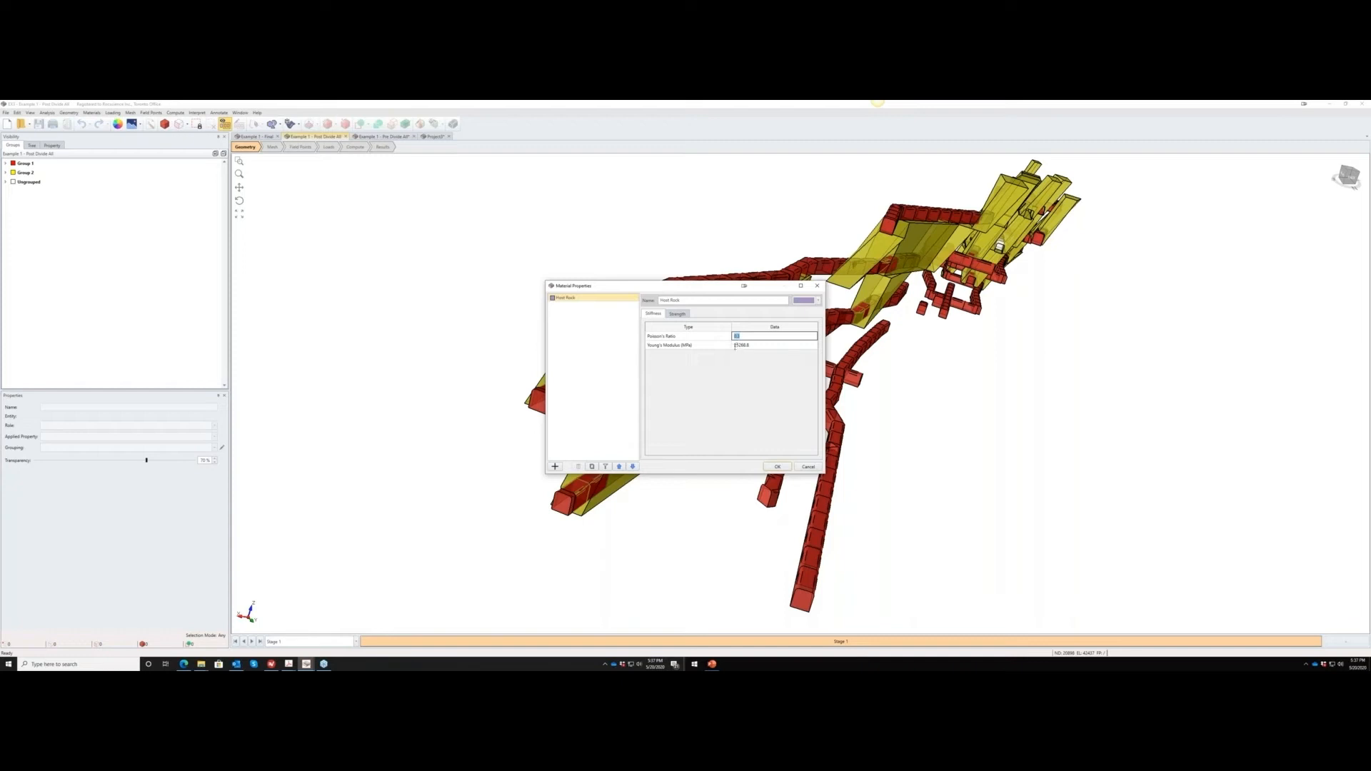
{"action": "key", "text": "Return"}
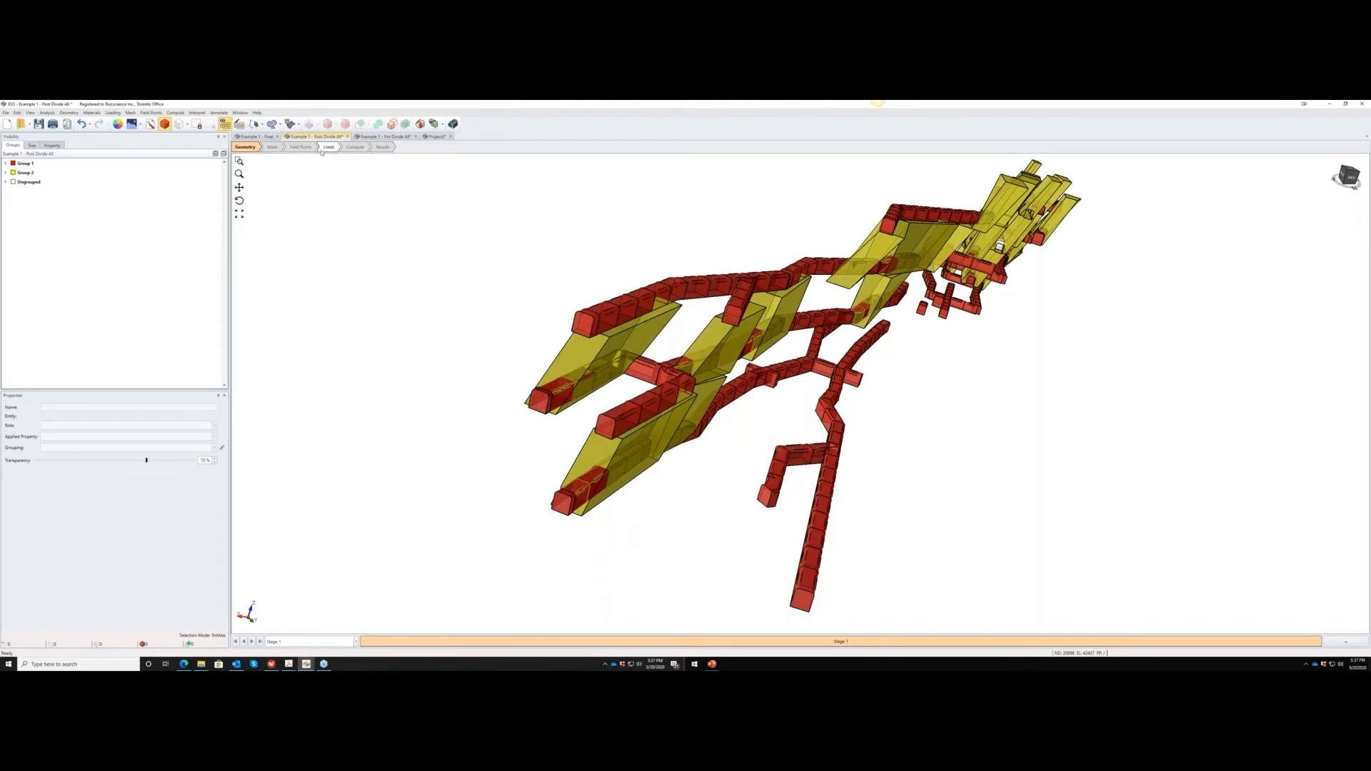
Add a second material named Backfill and define its Mohr-Coulomb strength parameters.
{"action": "left_click", "coordinate": [421, 124]}
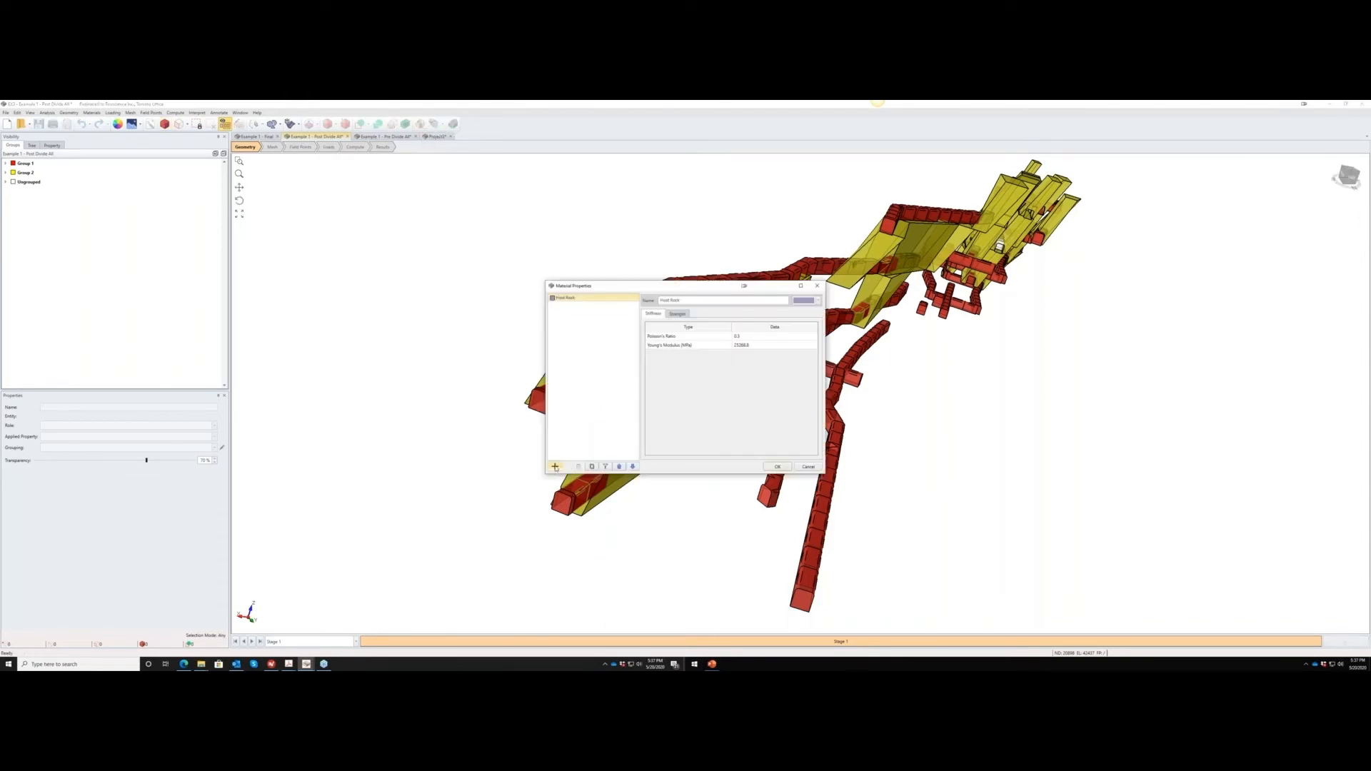
{"action": "left_click", "coordinate": [565, 305]}
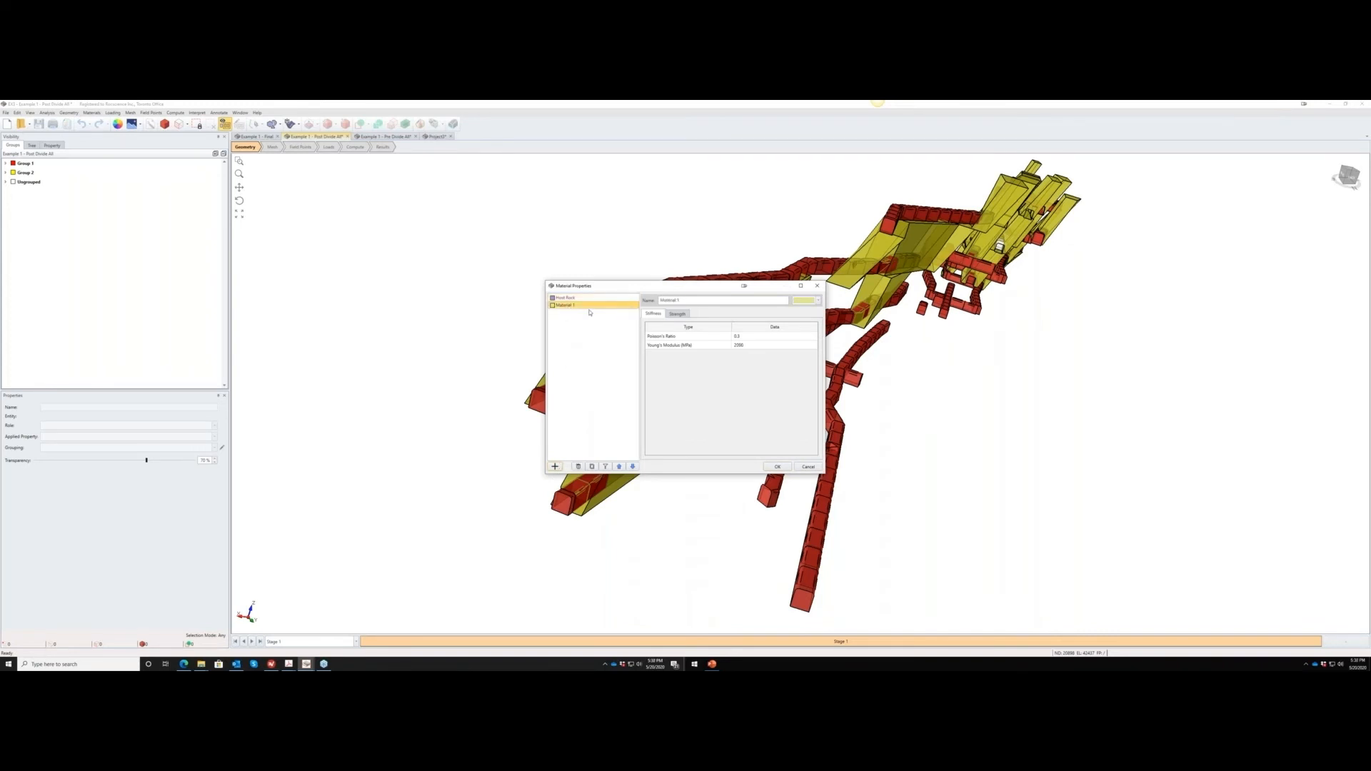
{"action": "left_click_drag", "start_coordinate": [685, 302], "coordinate": [634, 305]}
{"action": "type", "text": "Backfill"}
{"action": "left_click", "coordinate": [677, 314]}
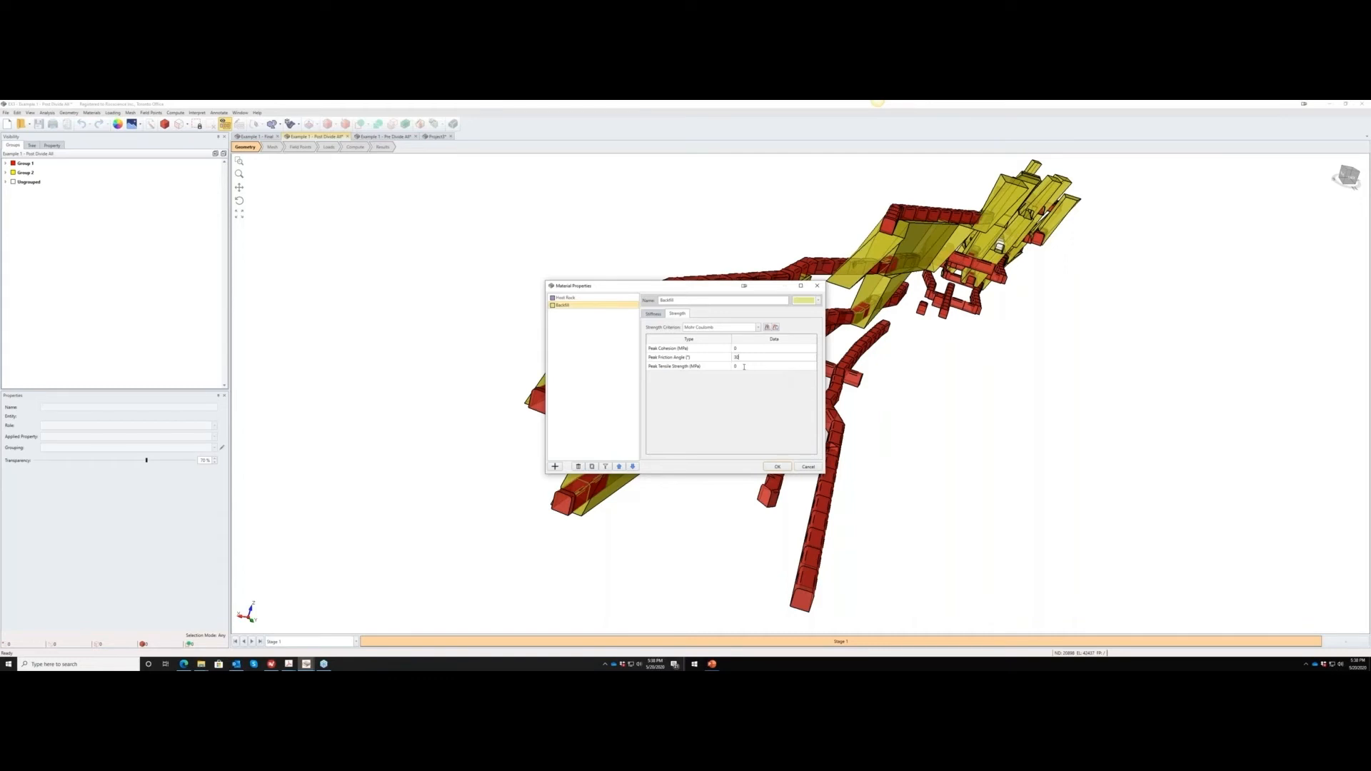
{"action": "left_click", "coordinate": [739, 348]}
{"action": "left_click", "coordinate": [768, 467]}
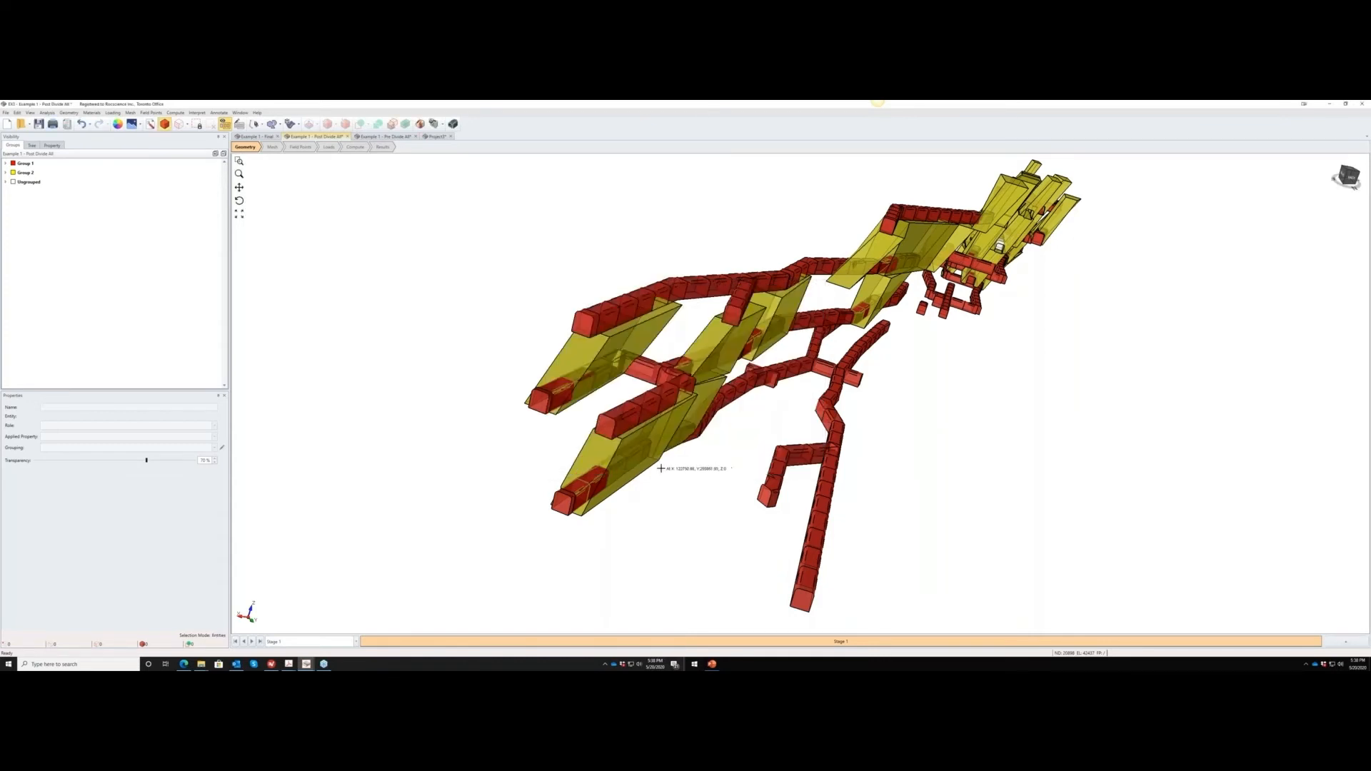
Apply the Backfill material to the upper stope at the near end of the mine and undo the assignment.
{"action": "left_click", "coordinate": [594, 367]}
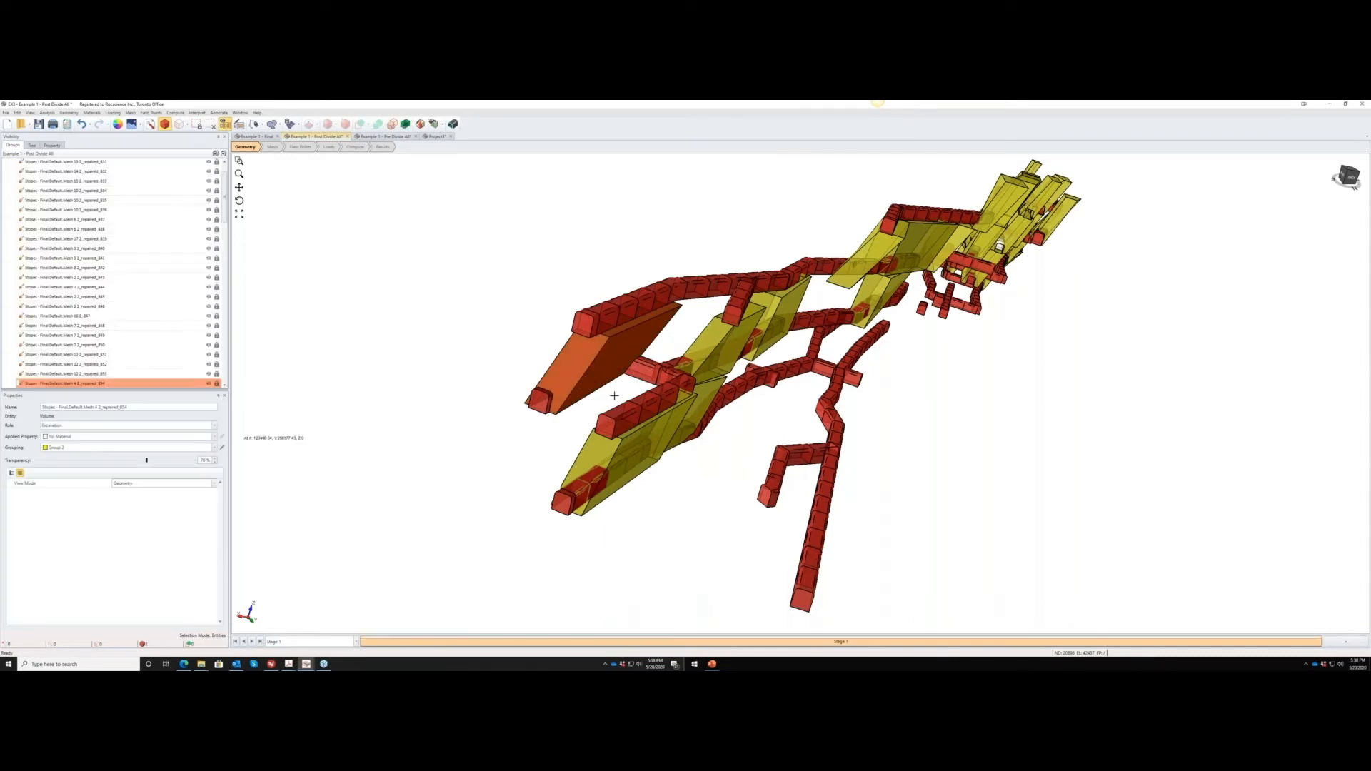
{"action": "left_click", "coordinate": [214, 437]}
{"action": "left_click", "coordinate": [103, 462]}
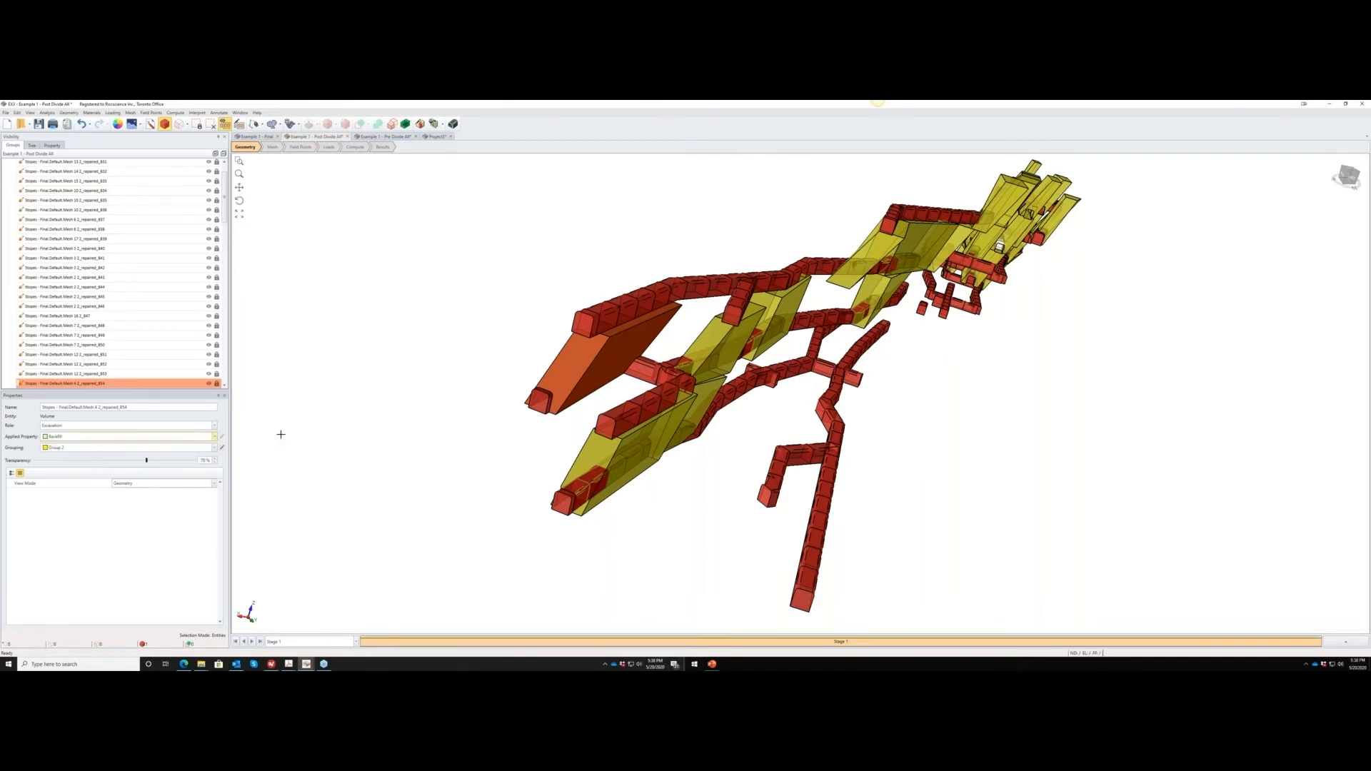
{"action": "left_click", "coordinate": [483, 416]}
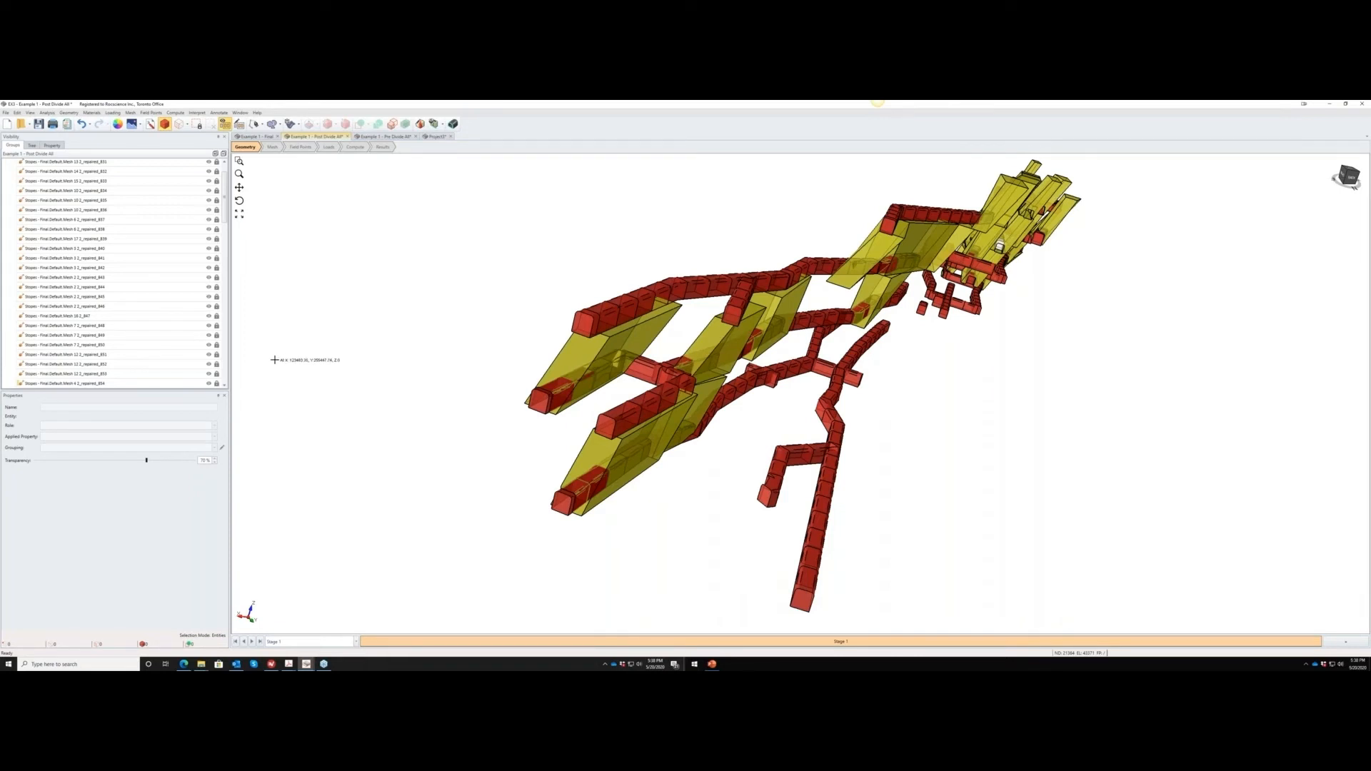
{"action": "key", "text": "ctrl+z"}
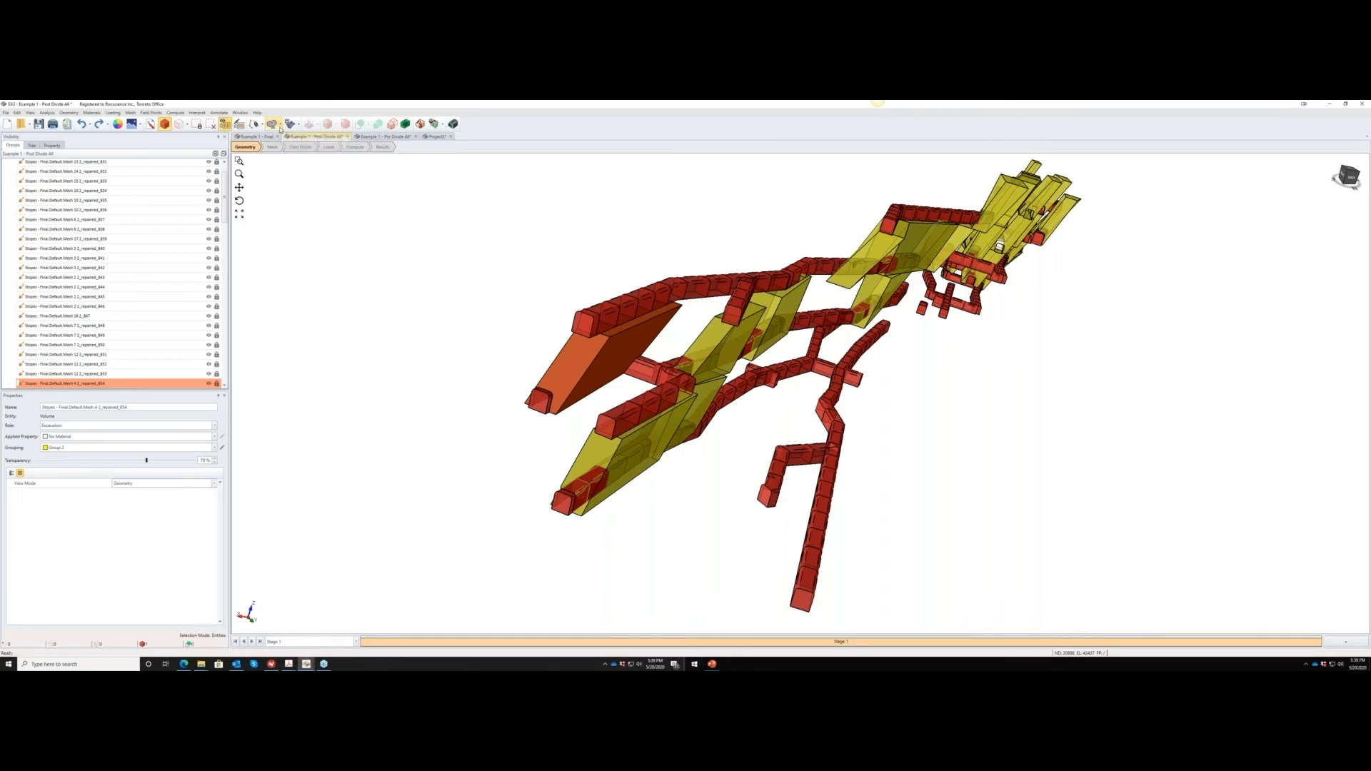
Start a new plane defined by dip and dip direction, with a dip of 70° and a dip direction of 125°.
{"action": "left_click", "coordinate": [72, 113]}
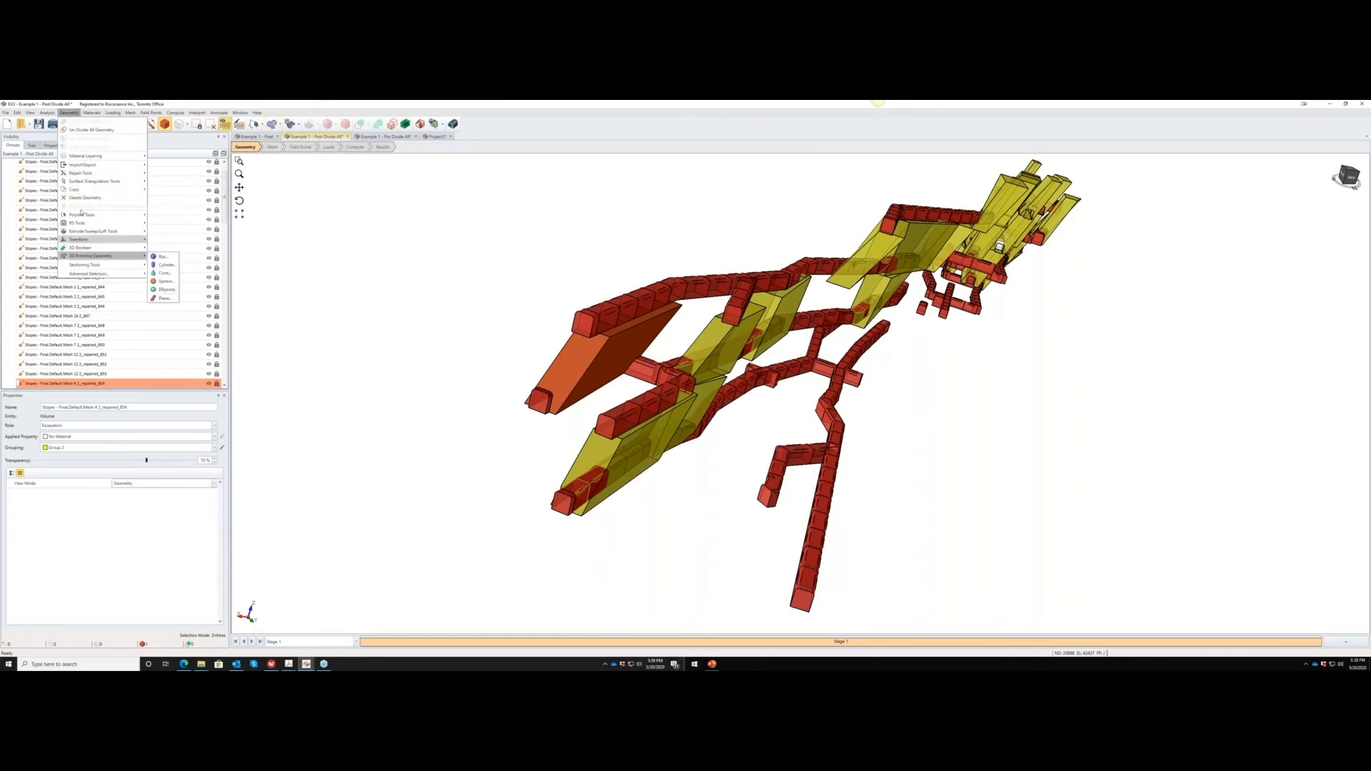
{"action": "left_click", "coordinate": [272, 124]}
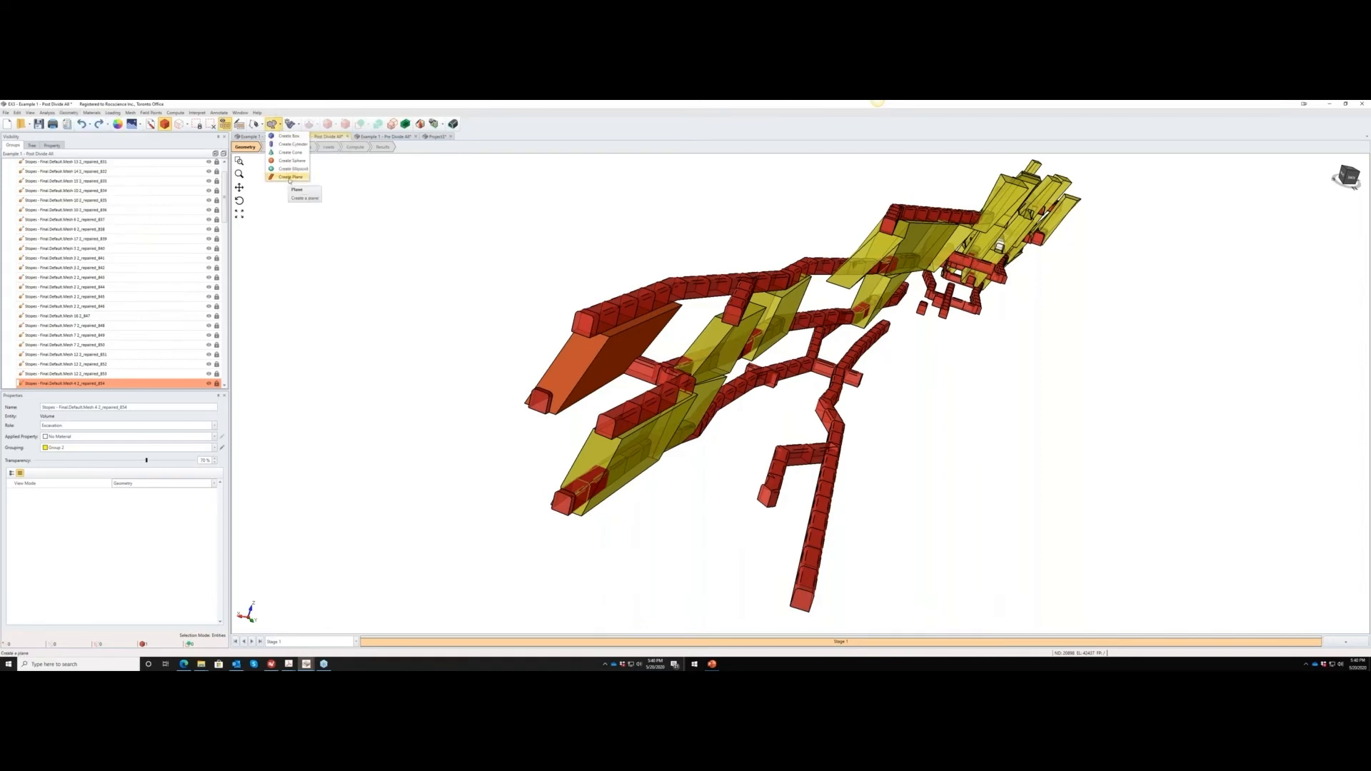
{"action": "left_click", "coordinate": [289, 177]}
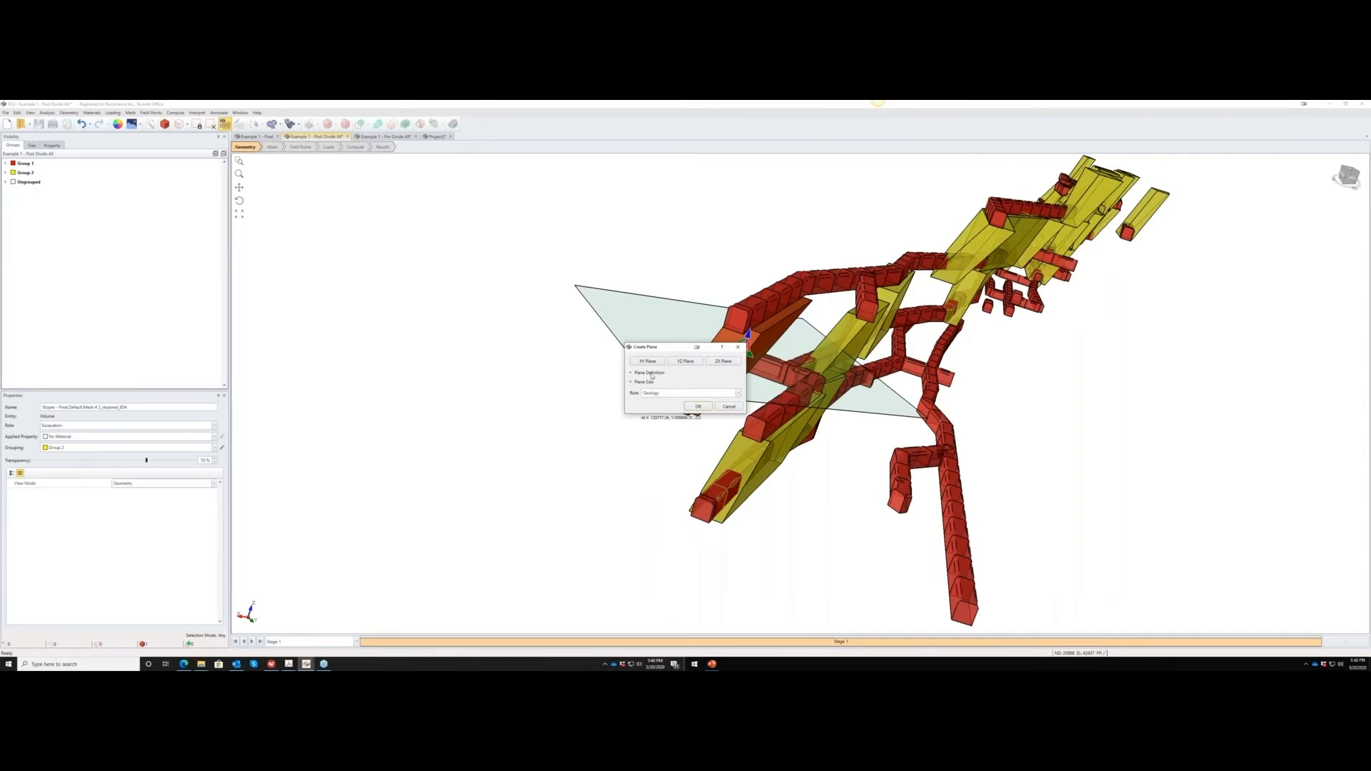
{"action": "left_click", "coordinate": [648, 373]}
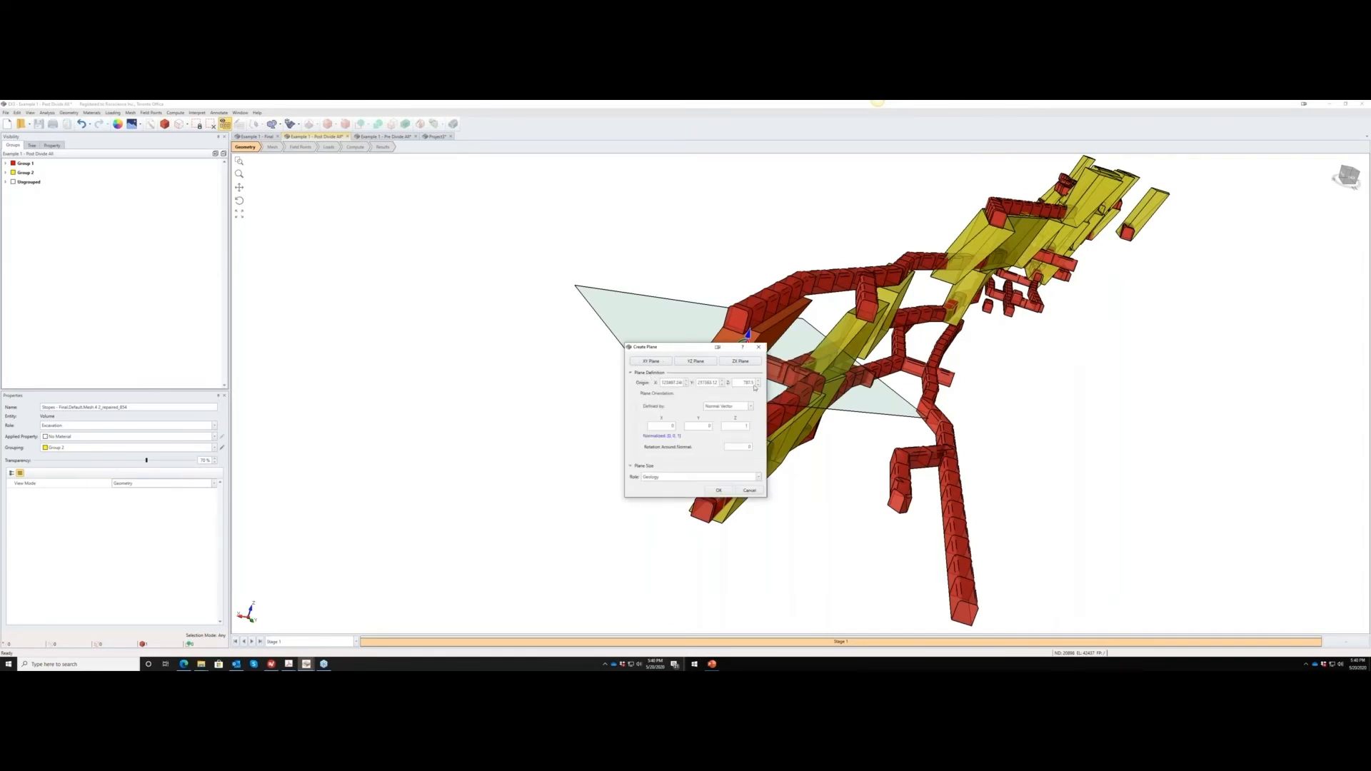
{"action": "left_click", "coordinate": [657, 467]}
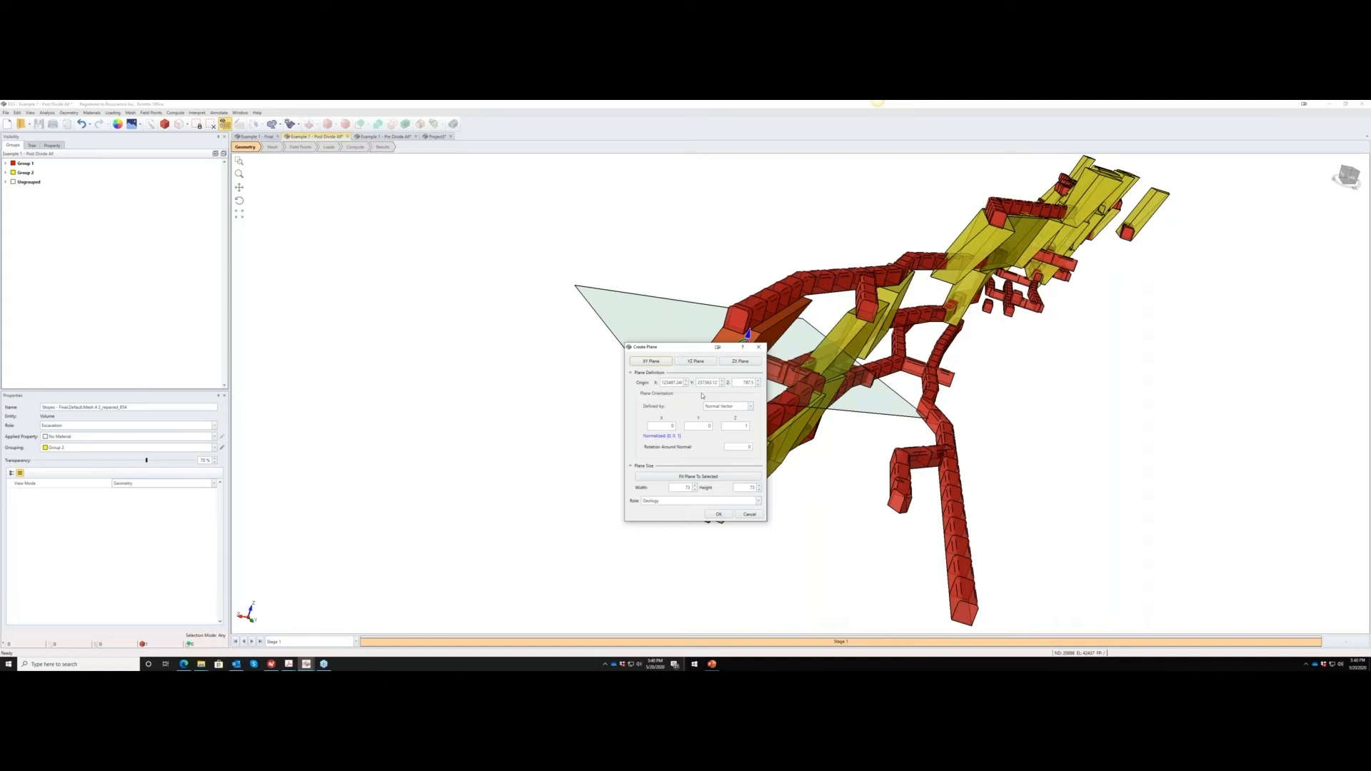
{"action": "left_click", "coordinate": [752, 407]}
{"action": "left_click", "coordinate": [736, 417]}
{"action": "double_click", "coordinate": [741, 418]}
{"action": "type", "text": "70"}
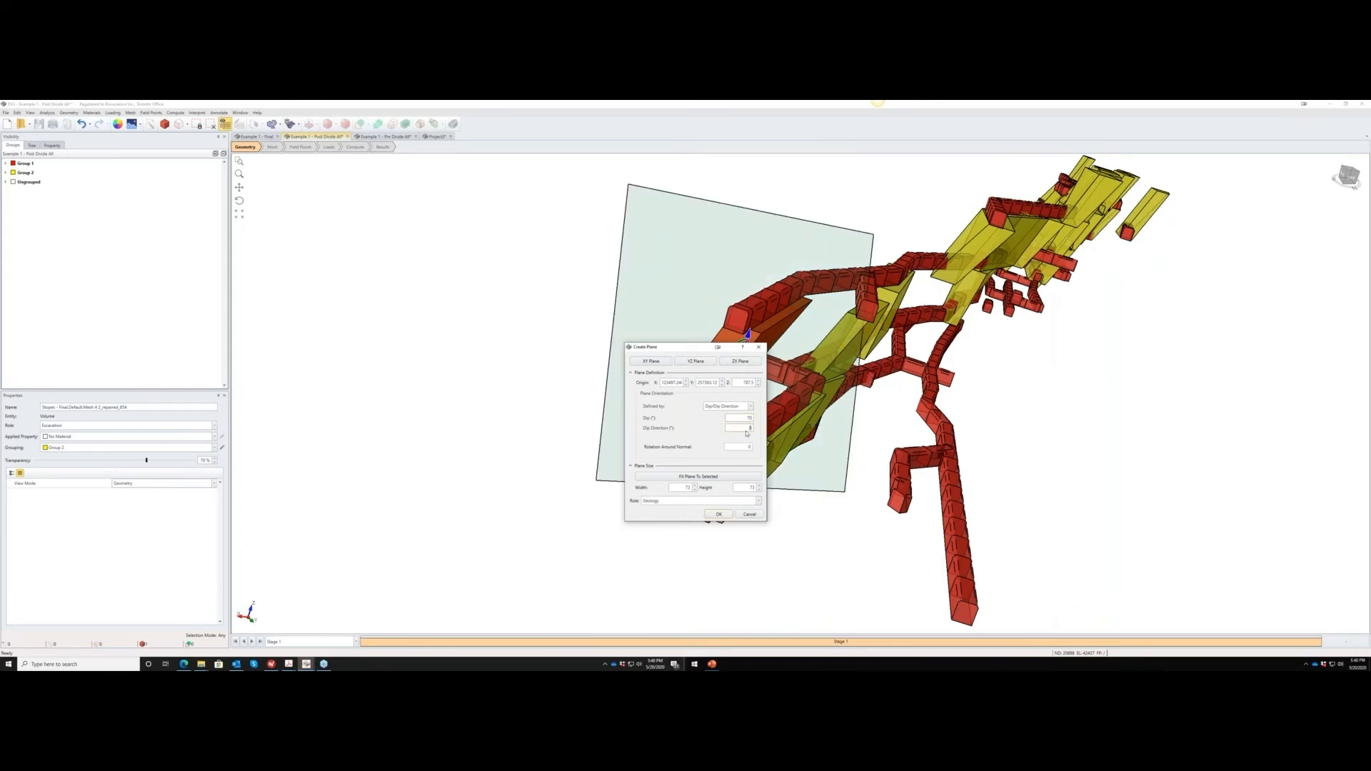
{"action": "type", "text": "125"}
Set the new plane's size to a width of 700 and a height of 400.
{"action": "double_click", "coordinate": [687, 489]}
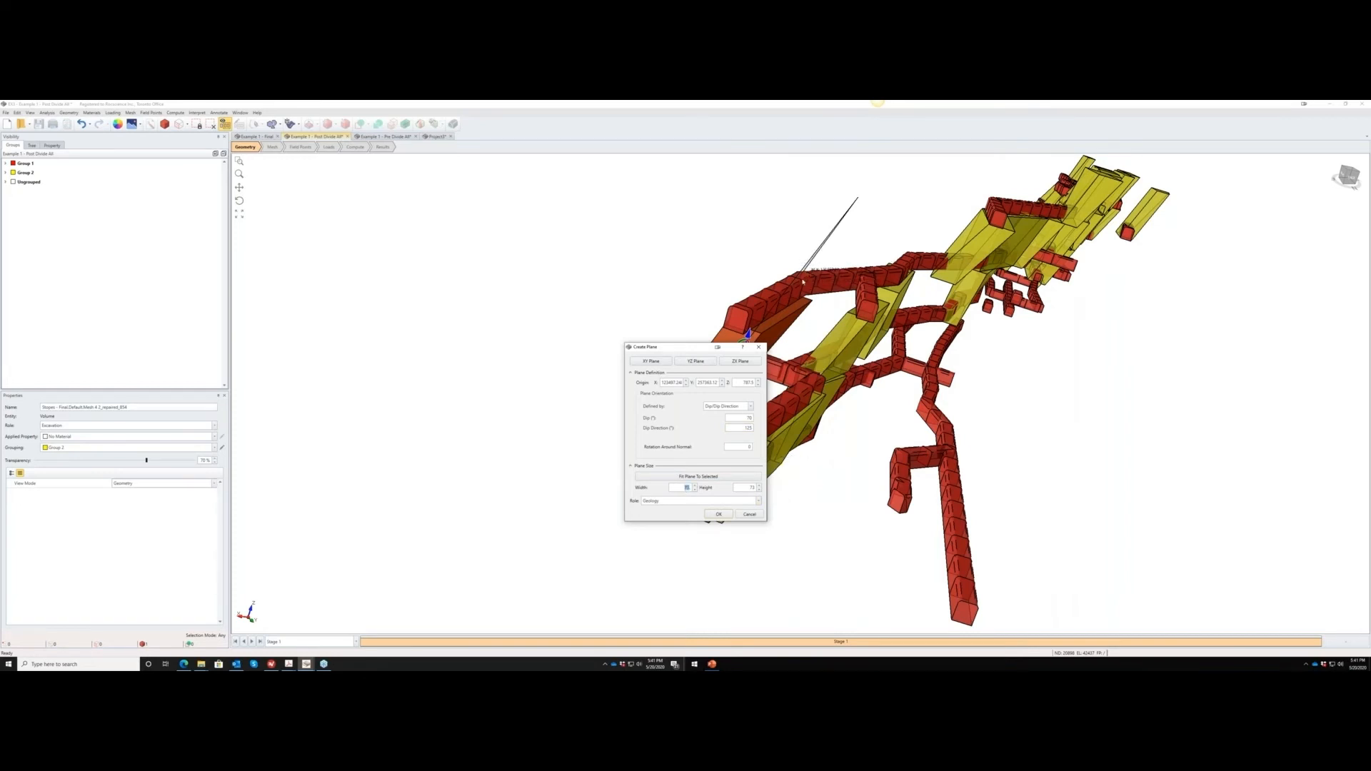
{"action": "left_click", "coordinate": [802, 280]}
{"action": "left_click_drag", "start_coordinate": [803, 281], "coordinate": [822, 285]}
{"action": "double_click", "coordinate": [682, 487]}
{"action": "type", "text": "700"}
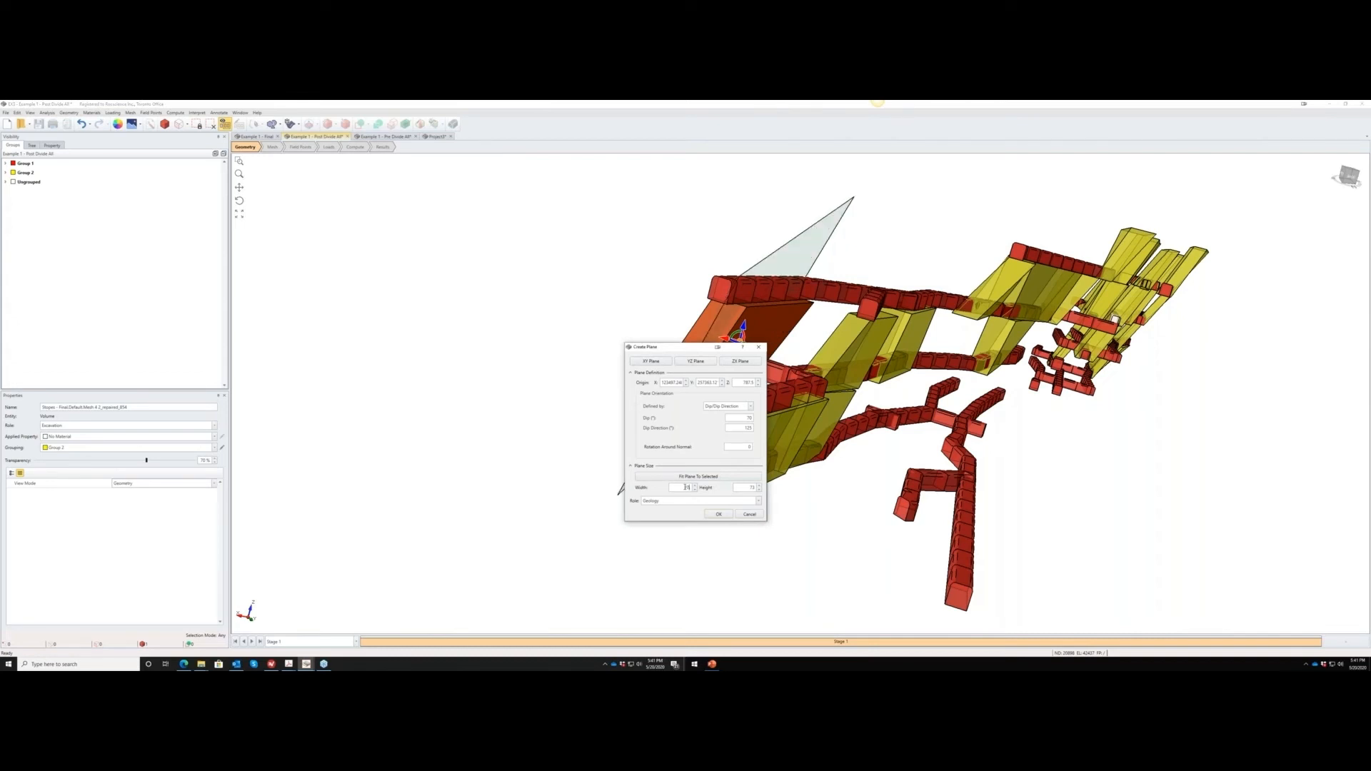
{"action": "left_click", "coordinate": [749, 489]}
{"action": "type", "text": "400"}
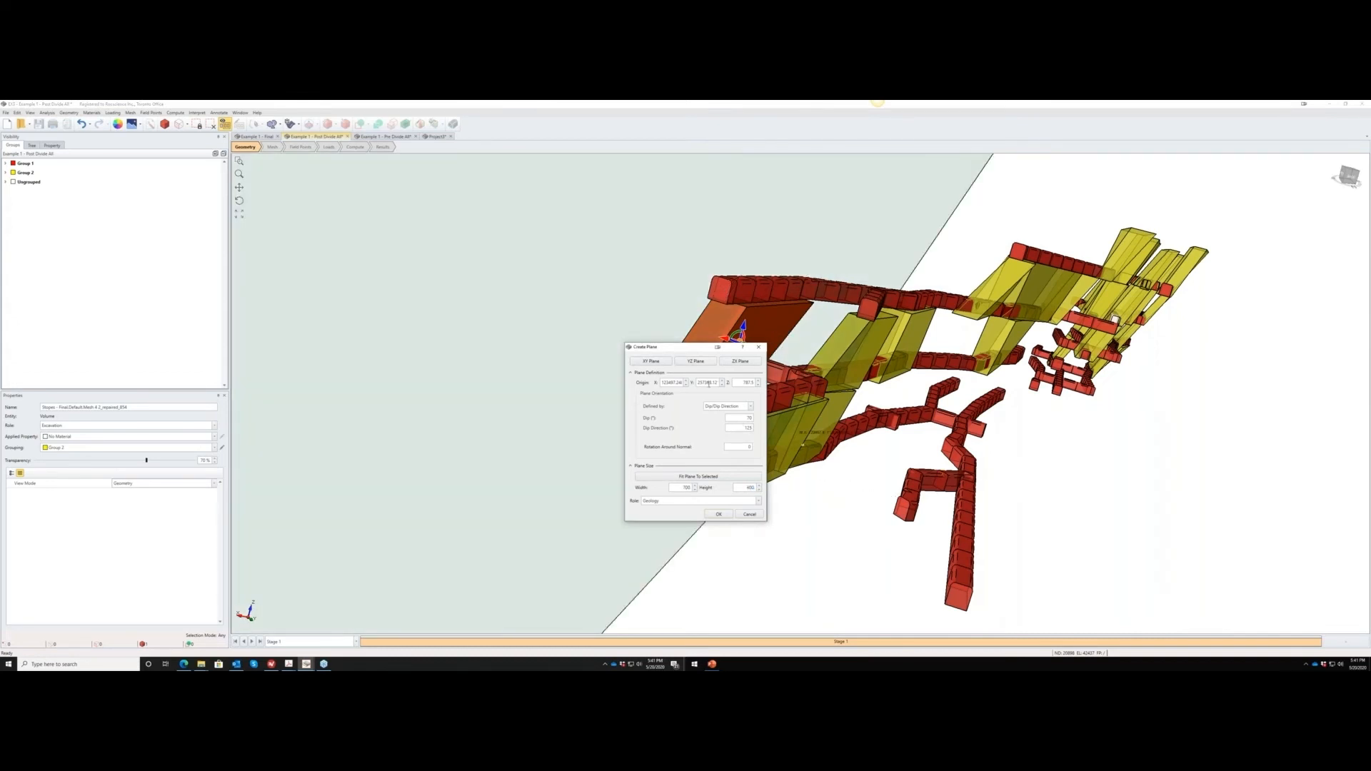
{"action": "double_click", "coordinate": [668, 383]}
{"action": "type", "text": "12"}
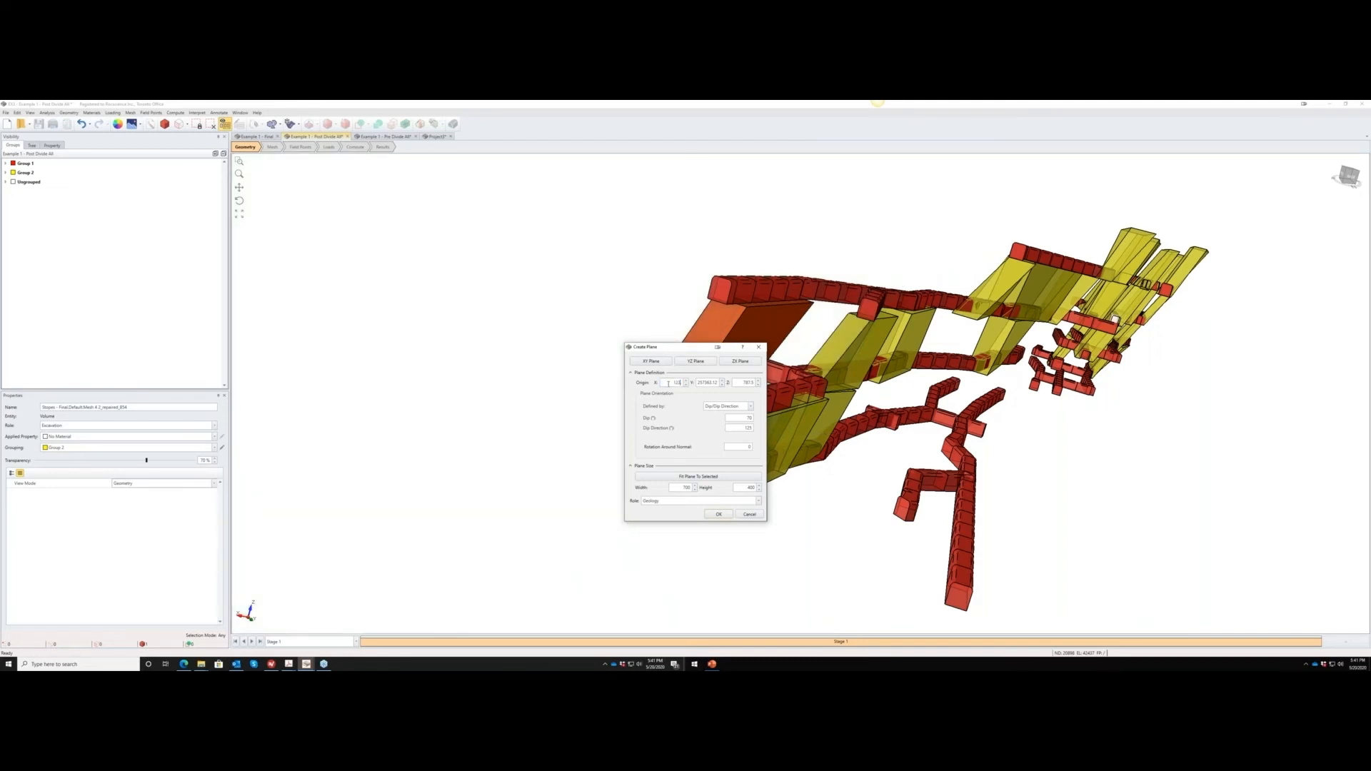
{"action": "type", "text": "3720,327.245"}
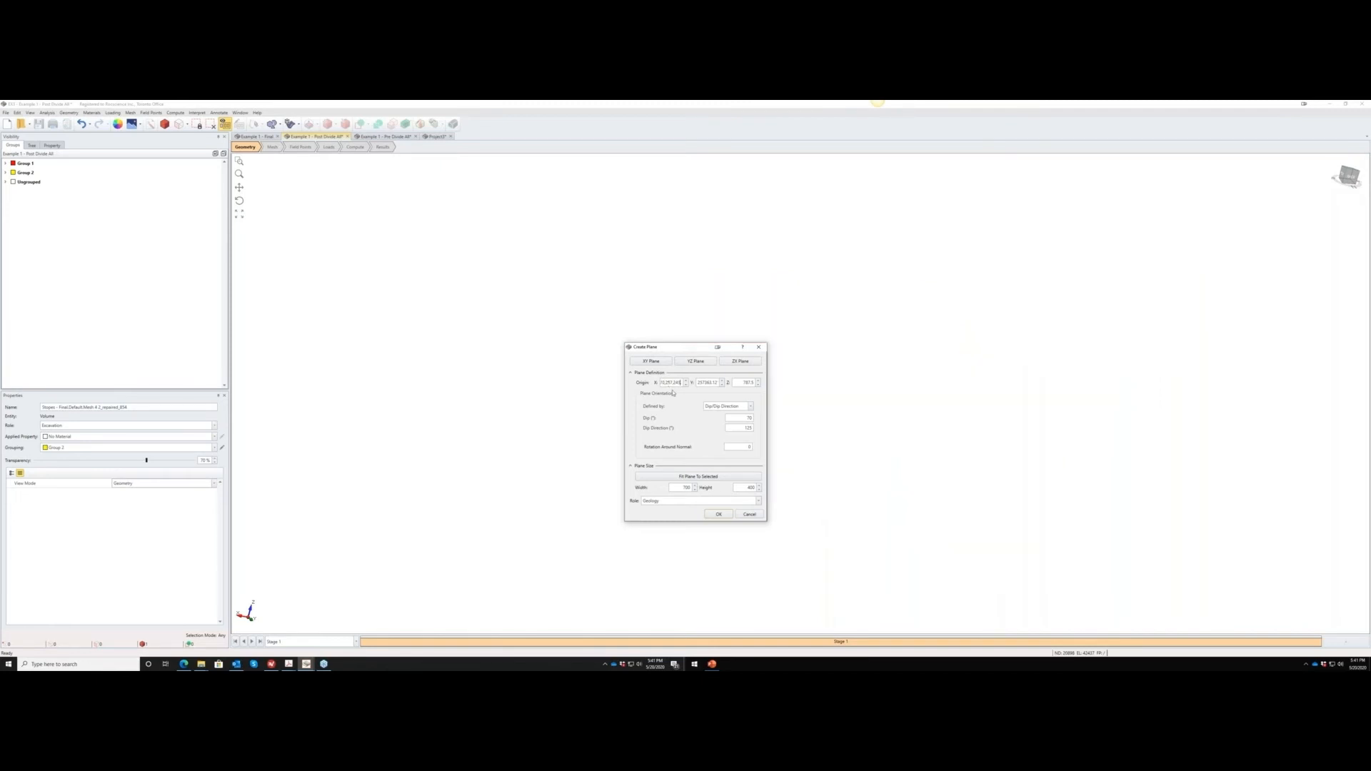
Set the plane's origin to X 123270 and Z 825, enter its Y coordinate, and create the plane.
{"action": "left_click_drag", "start_coordinate": [672, 384], "coordinate": [699, 382]}
{"action": "type", "text": "123270"}
{"action": "key", "text": "Tab"}
{"action": "type", "text": "0"}
{"action": "type", "text": "57245"}
{"action": "key", "text": "Tab"}
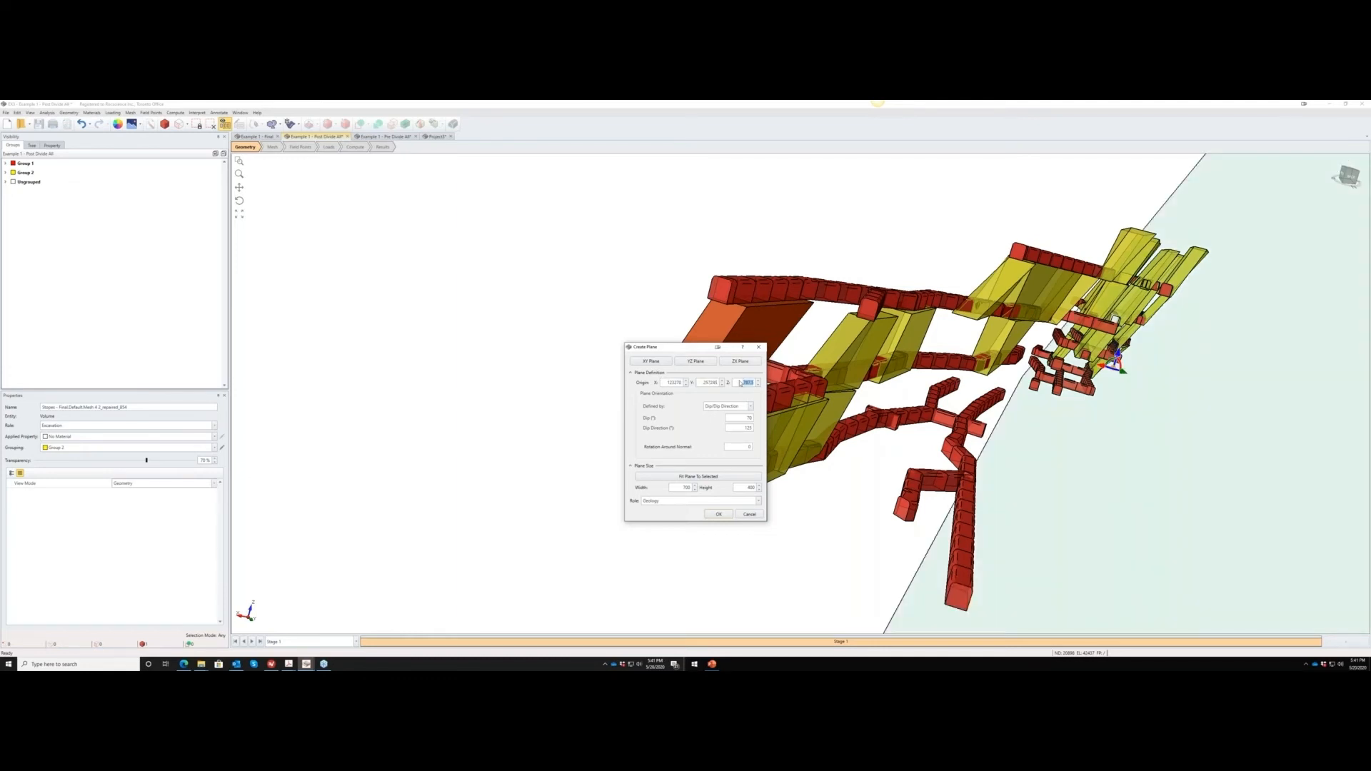
{"action": "type", "text": "825"}
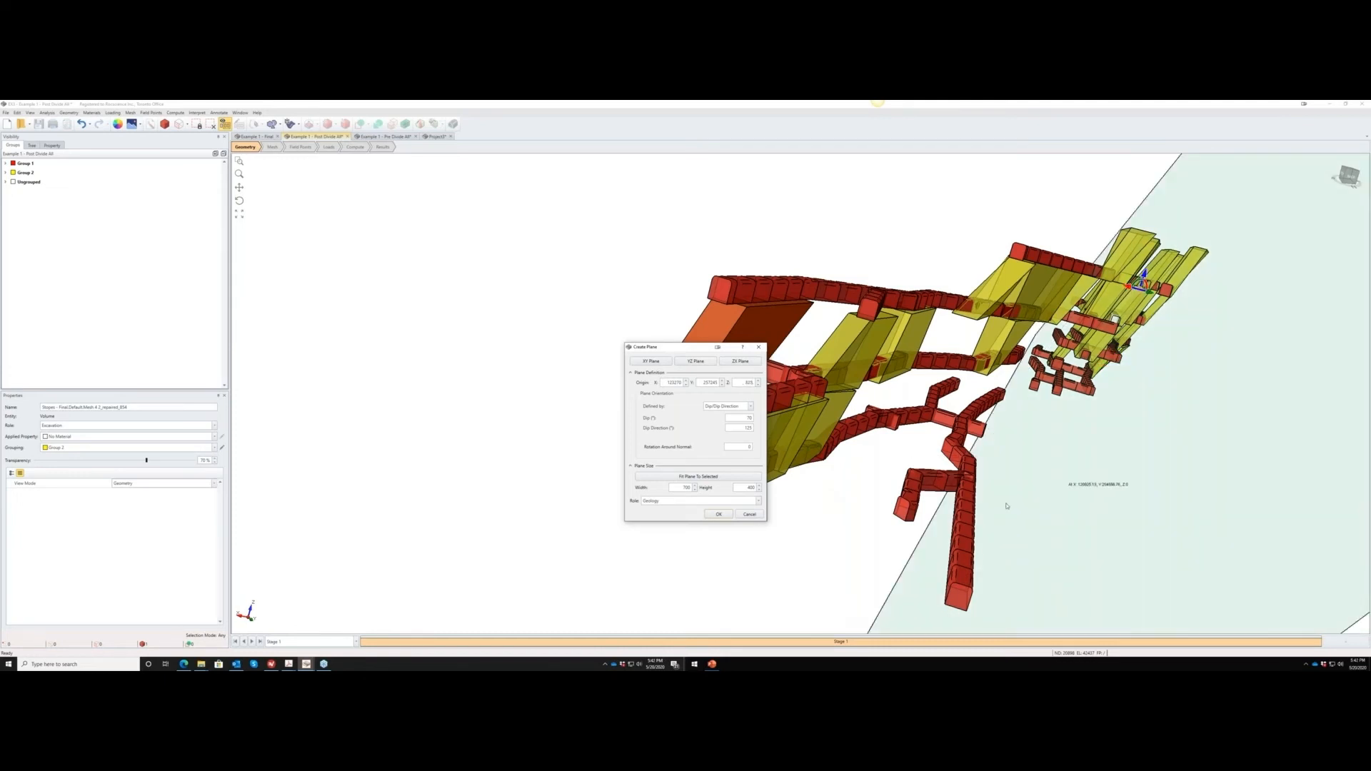
{"action": "mouse_move", "coordinate": [928, 466]}
{"action": "middle_mouse_down"}
{"action": "mouse_move", "coordinate": [974, 480]}
{"action": "mouse_move", "coordinate": [970, 458]}
{"action": "mouse_move", "coordinate": [952, 461]}
{"action": "middle_mouse_up"}
{"action": "scroll", "coordinate": [963, 467], "scroll_direction": "down", "scroll_amount": 4}
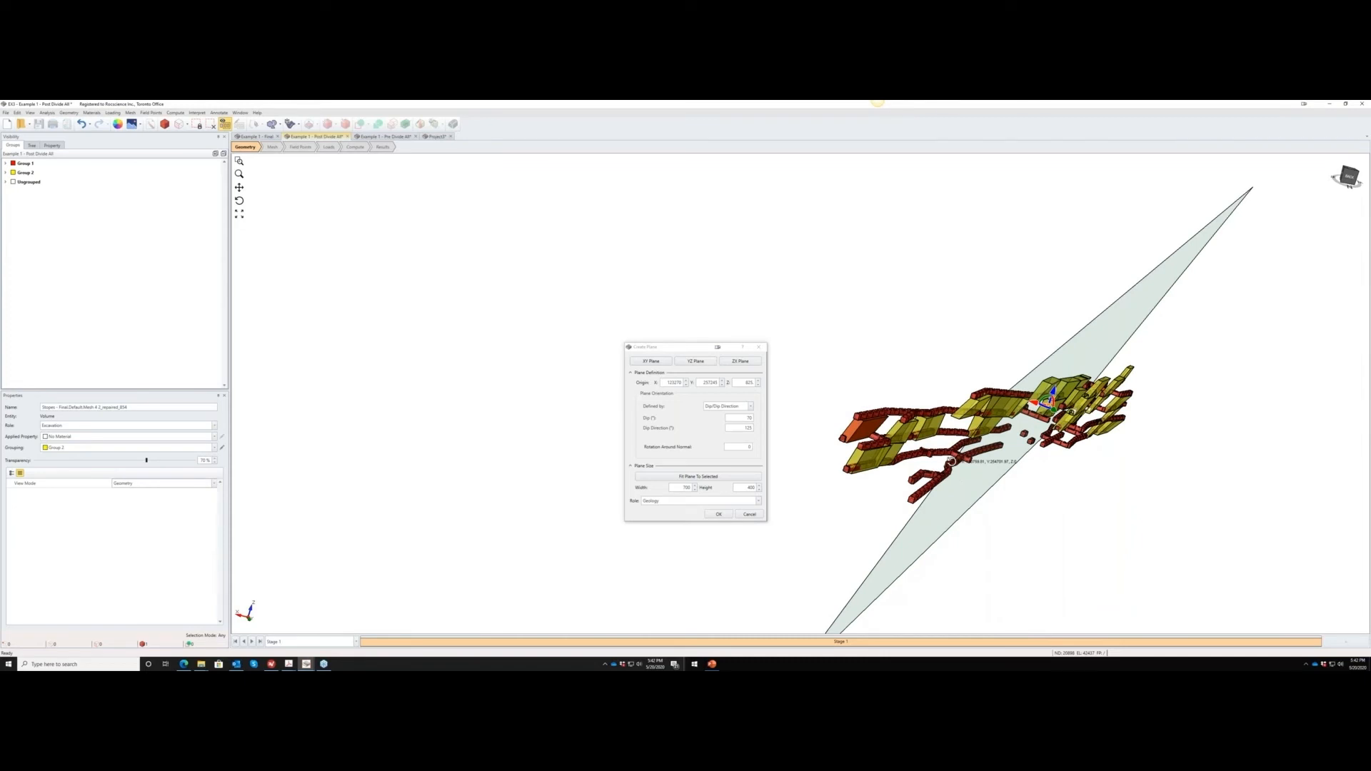
{"action": "left_click", "coordinate": [719, 514]}
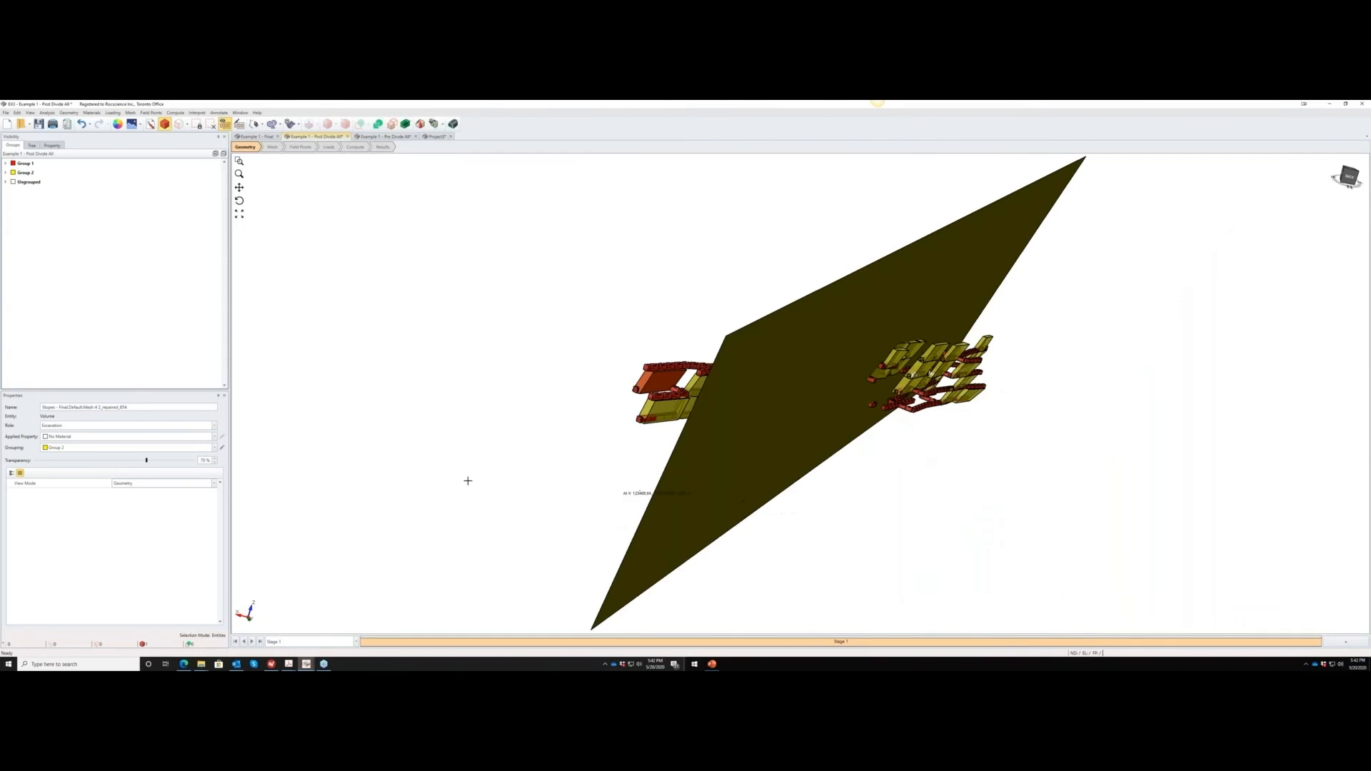
Select the new plane in the model's entity list and locate it among the ungrouped entities.
{"action": "left_click", "coordinate": [32, 147]}
{"action": "left_click_drag", "start_coordinate": [225, 182], "coordinate": [225, 378]}
{"action": "left_click", "coordinate": [36, 384]}
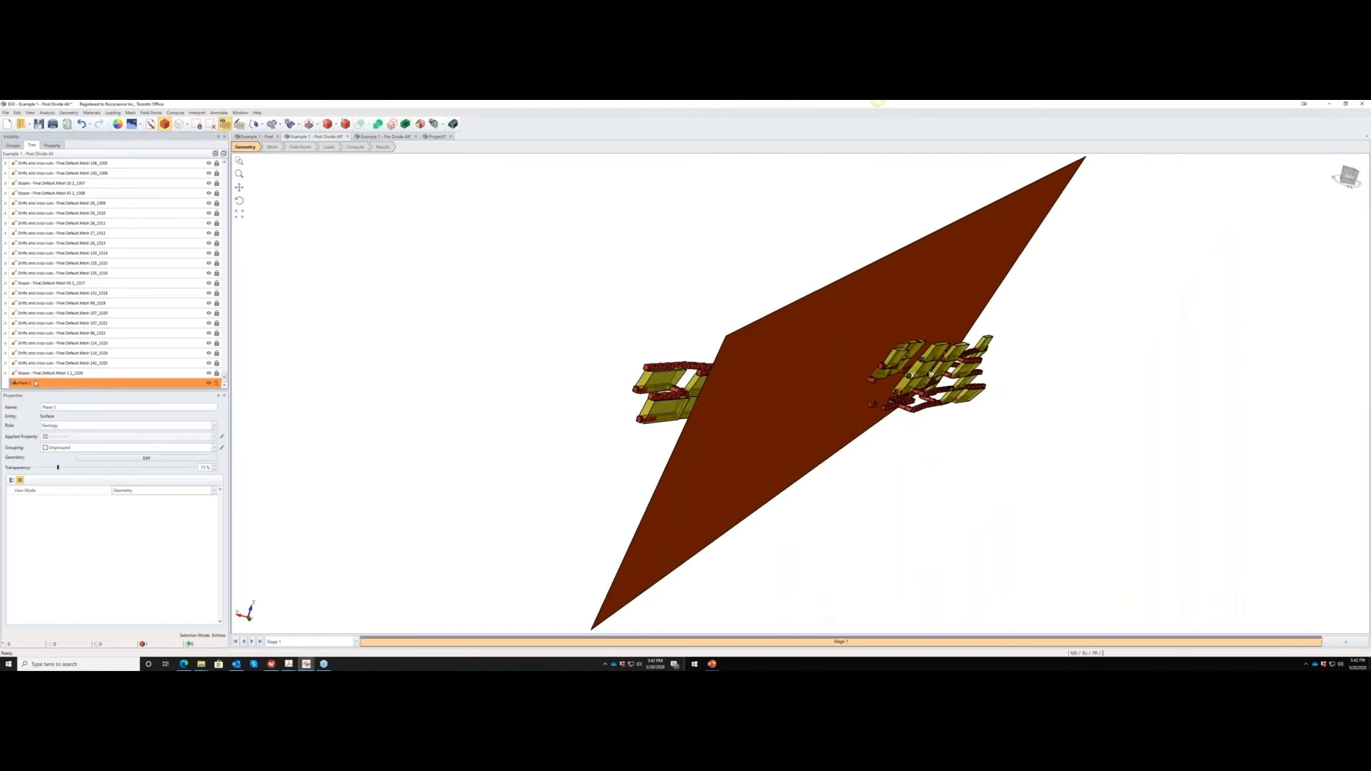
{"action": "left_click", "coordinate": [13, 146]}
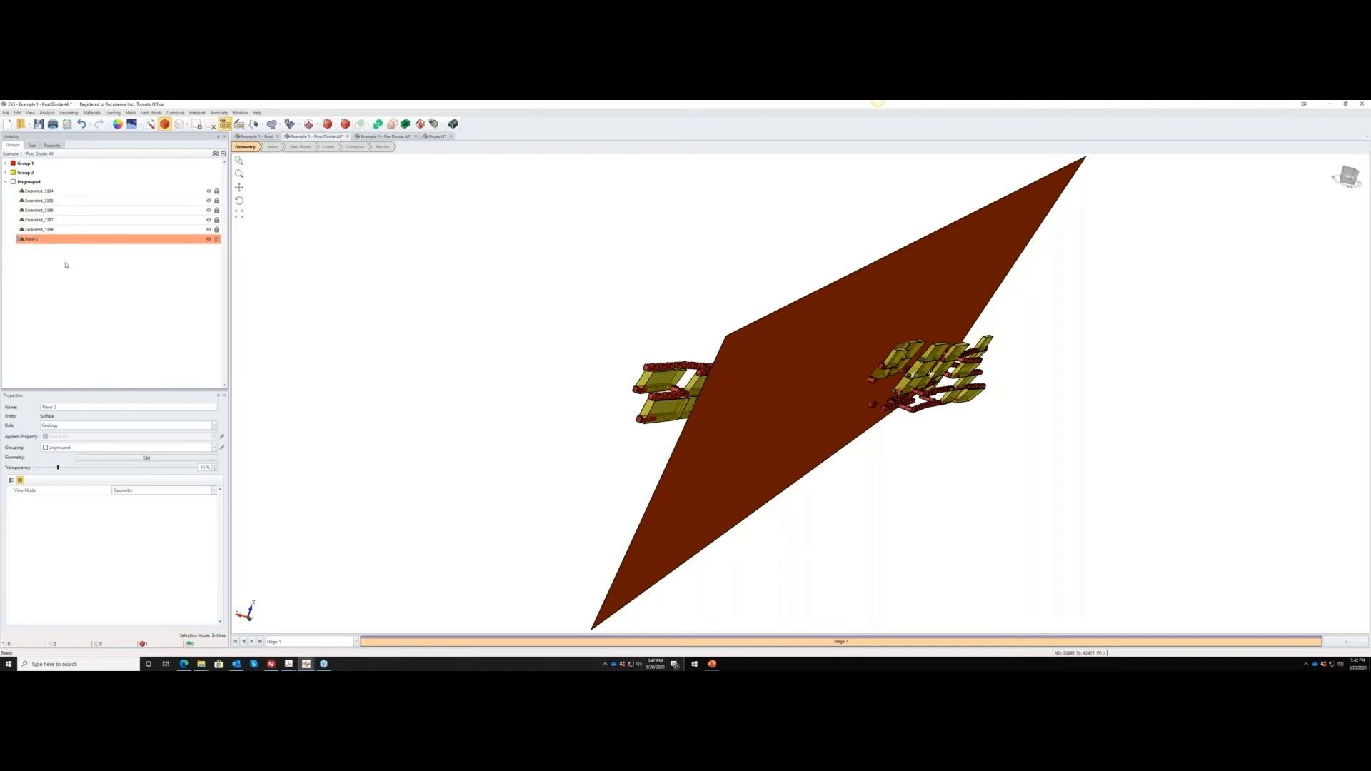
{"action": "mouse_move", "coordinate": [86, 241]}
Open the joint property definitions and accept the default elastic properties of Joint 1.
{"action": "left_click", "coordinate": [92, 112]}
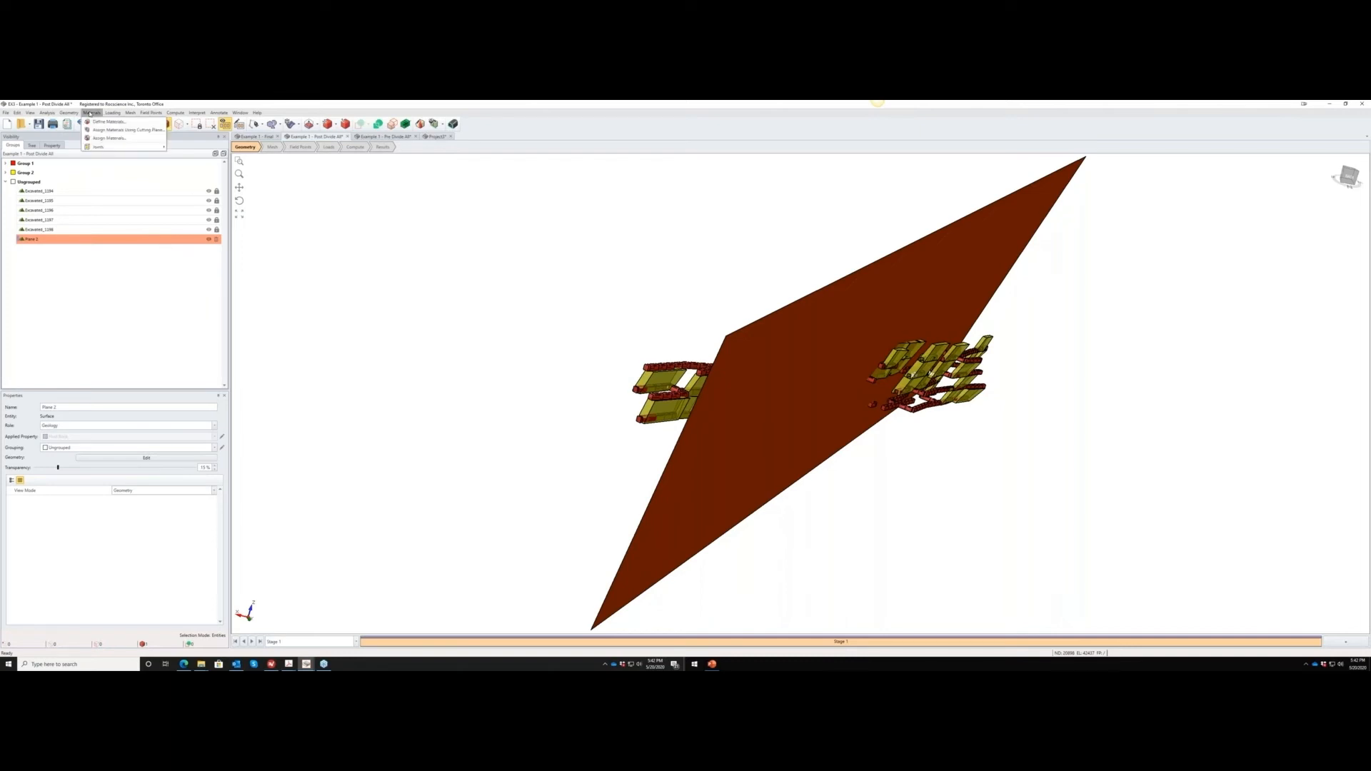
{"action": "mouse_move", "coordinate": [102, 149]}
{"action": "left_click", "coordinate": [194, 148]}
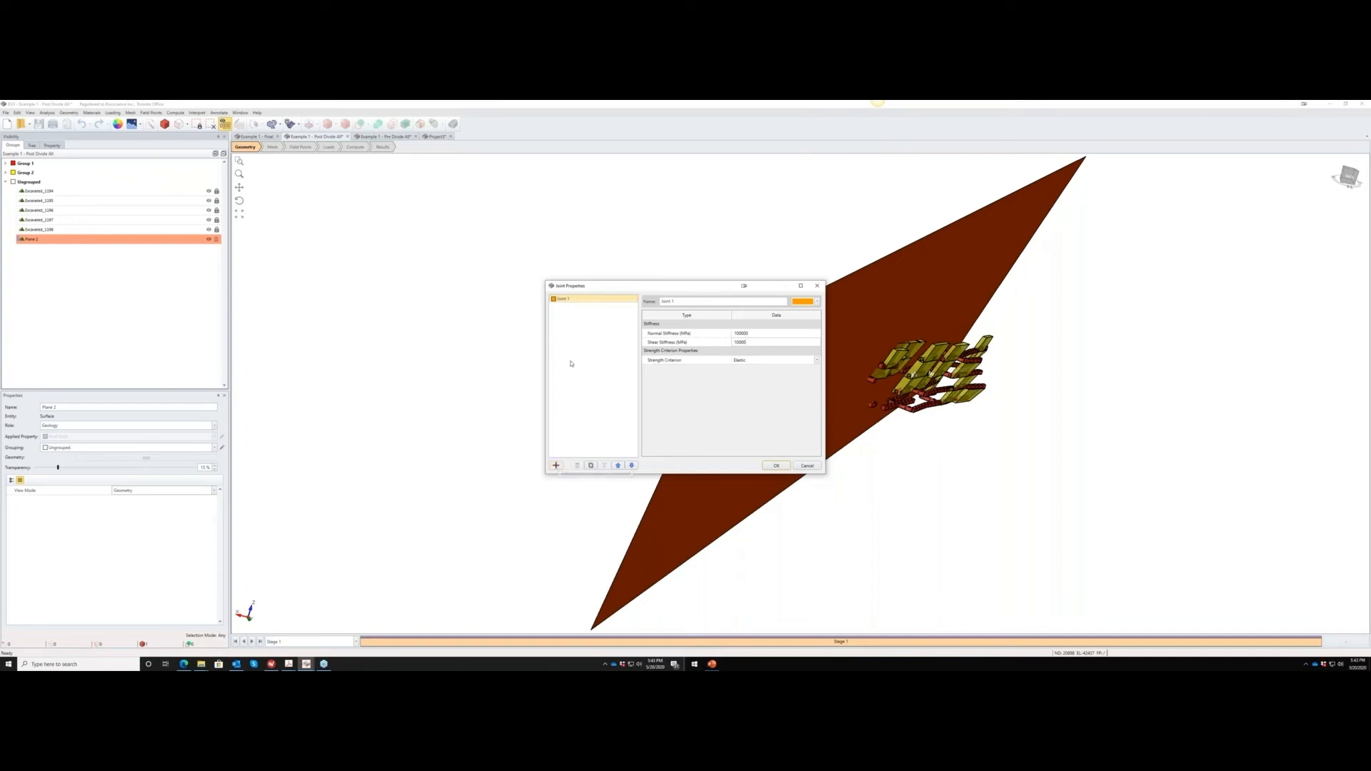
{"action": "left_click", "coordinate": [776, 465]}
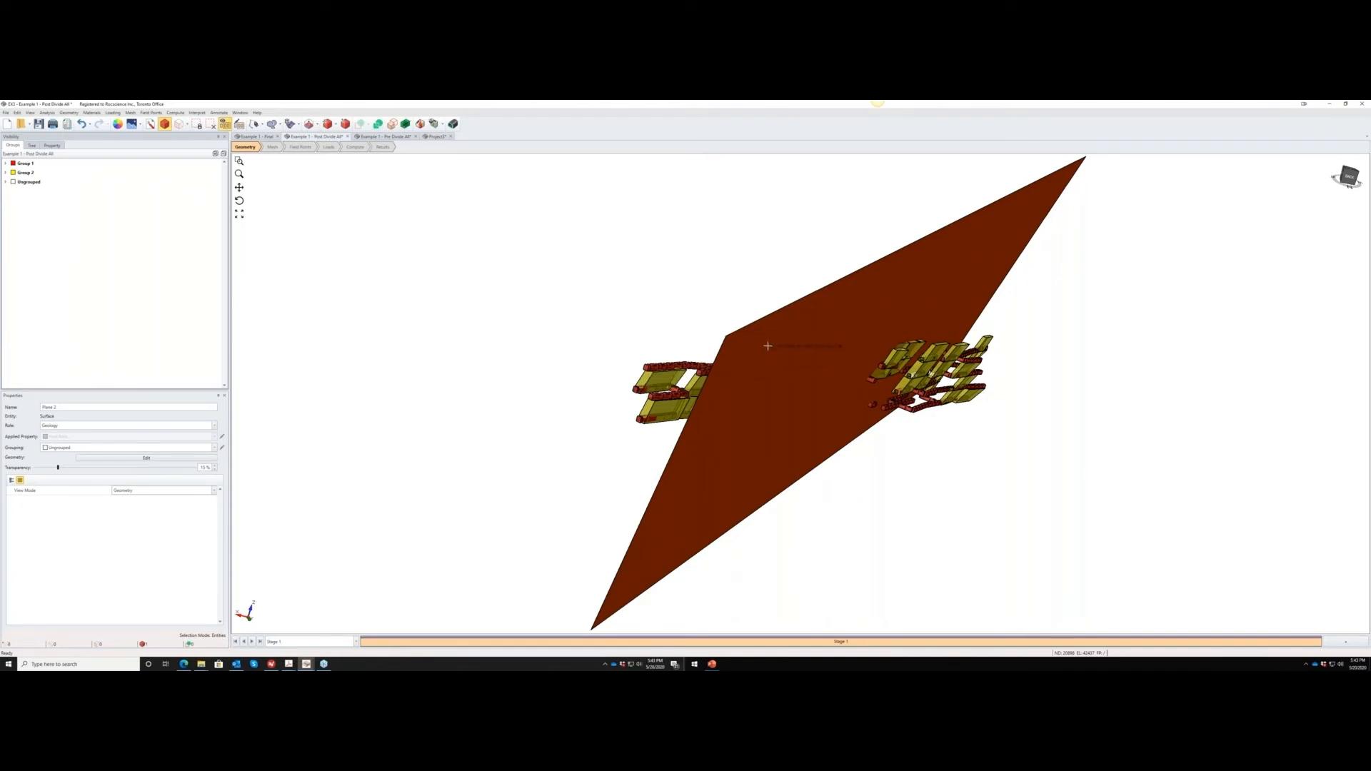
Convert the new plane into a joint surface with the Joint 1 property and closed edges, and select that surface.
{"action": "left_click", "coordinate": [6, 182]}
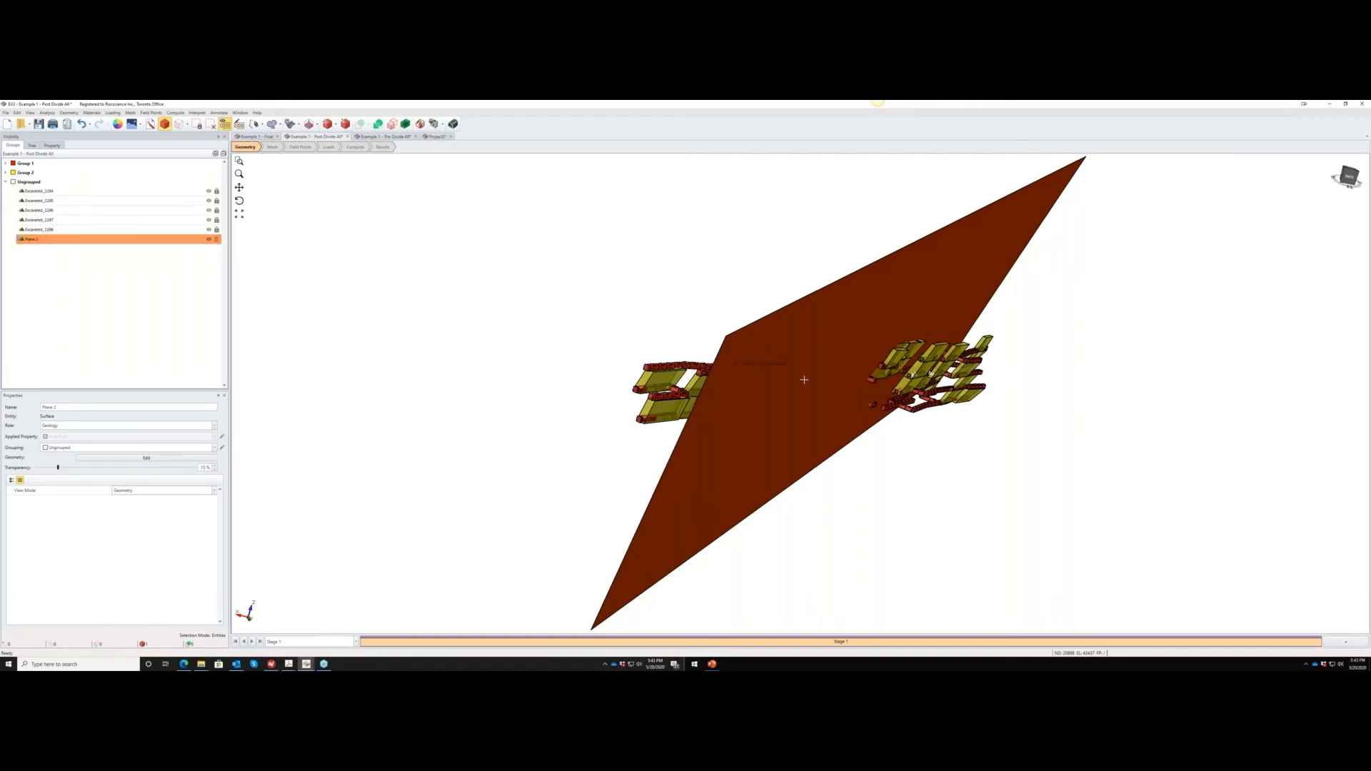
{"action": "left_click", "coordinate": [91, 112]}
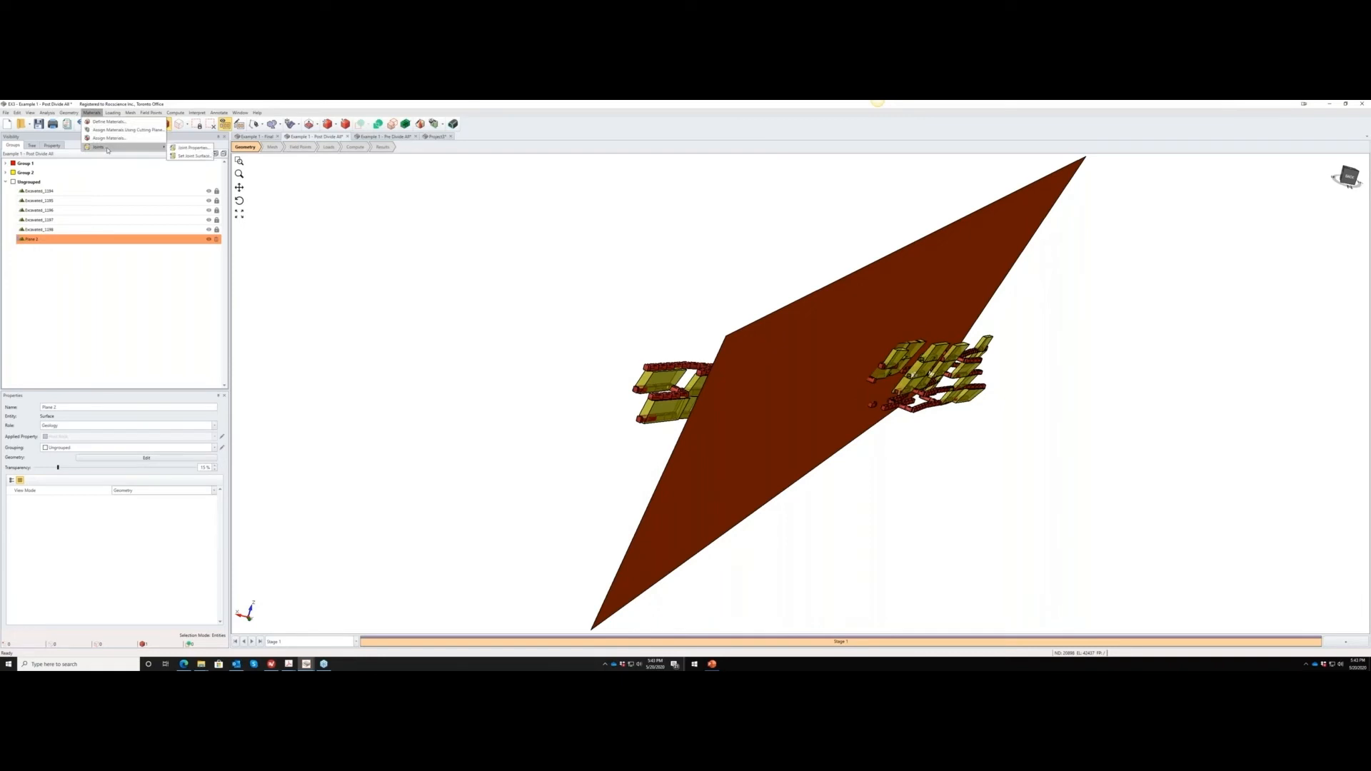
{"action": "mouse_move", "coordinate": [160, 147]}
{"action": "left_click", "coordinate": [185, 156]}
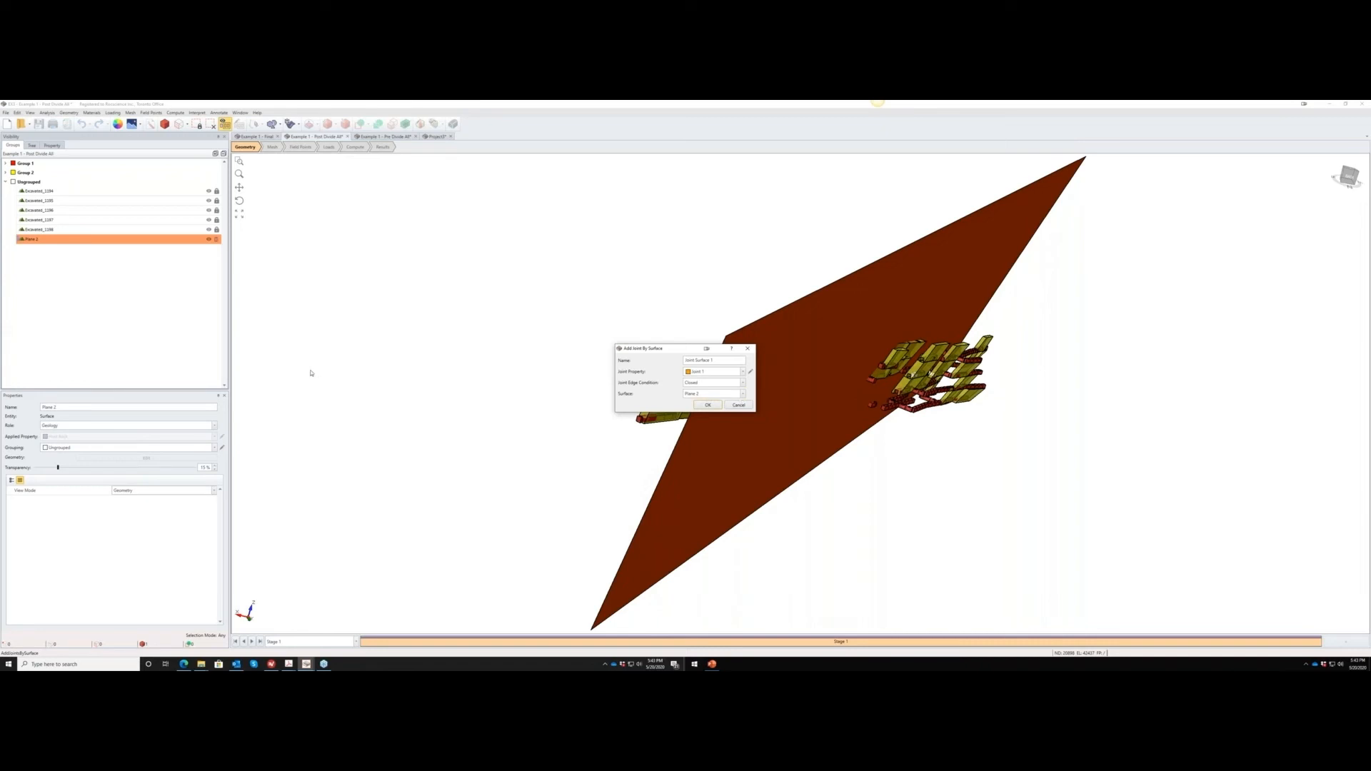
{"action": "left_click", "coordinate": [742, 394]}
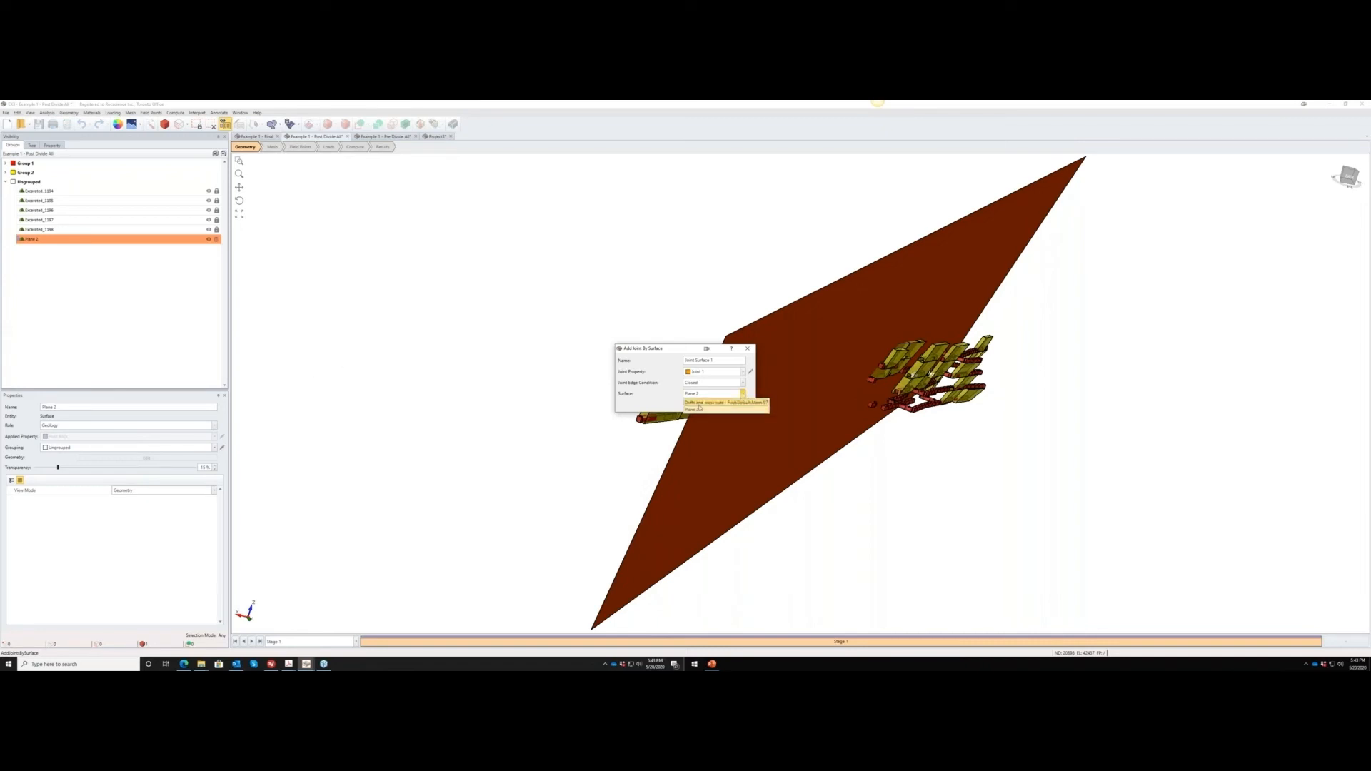
{"action": "left_click", "coordinate": [714, 404]}
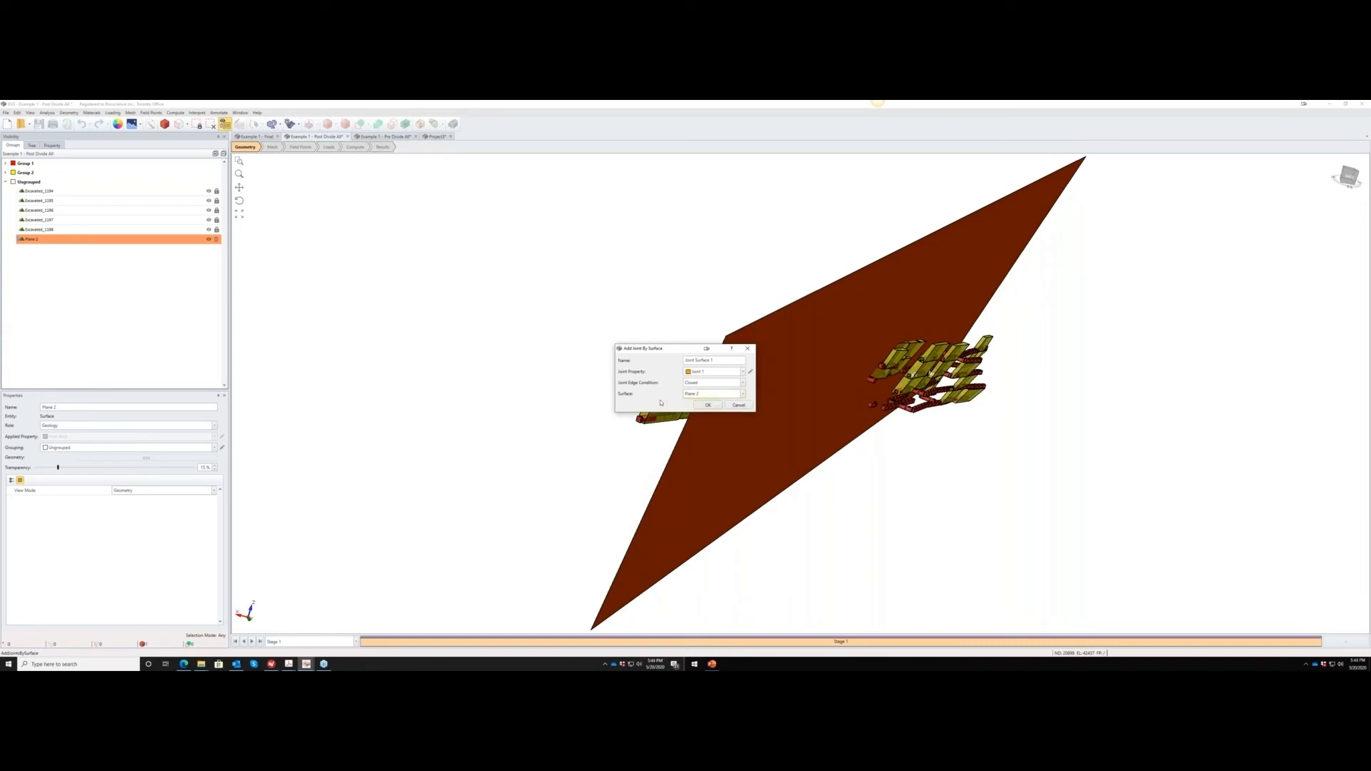
{"action": "left_click", "coordinate": [707, 405]}
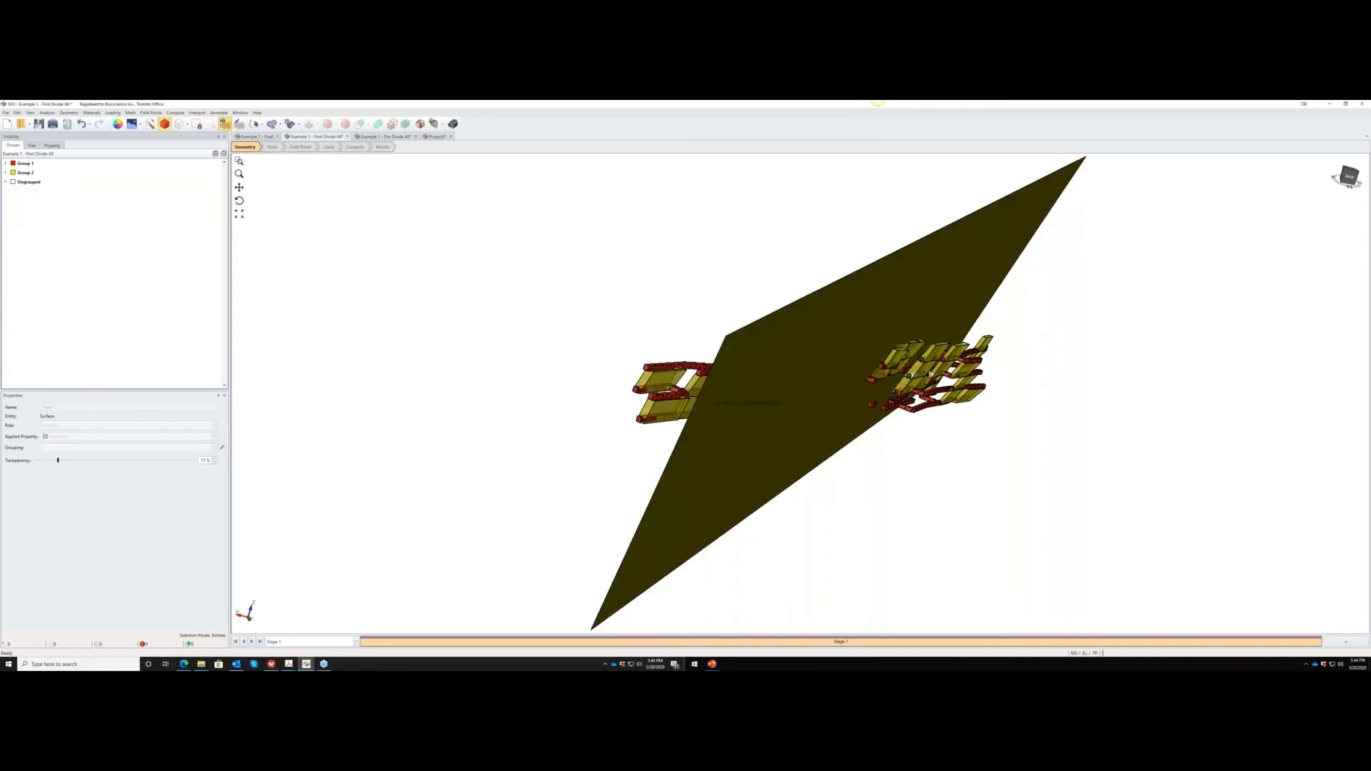
{"action": "left_click", "coordinate": [5, 183]}
{"action": "left_click", "coordinate": [36, 240]}
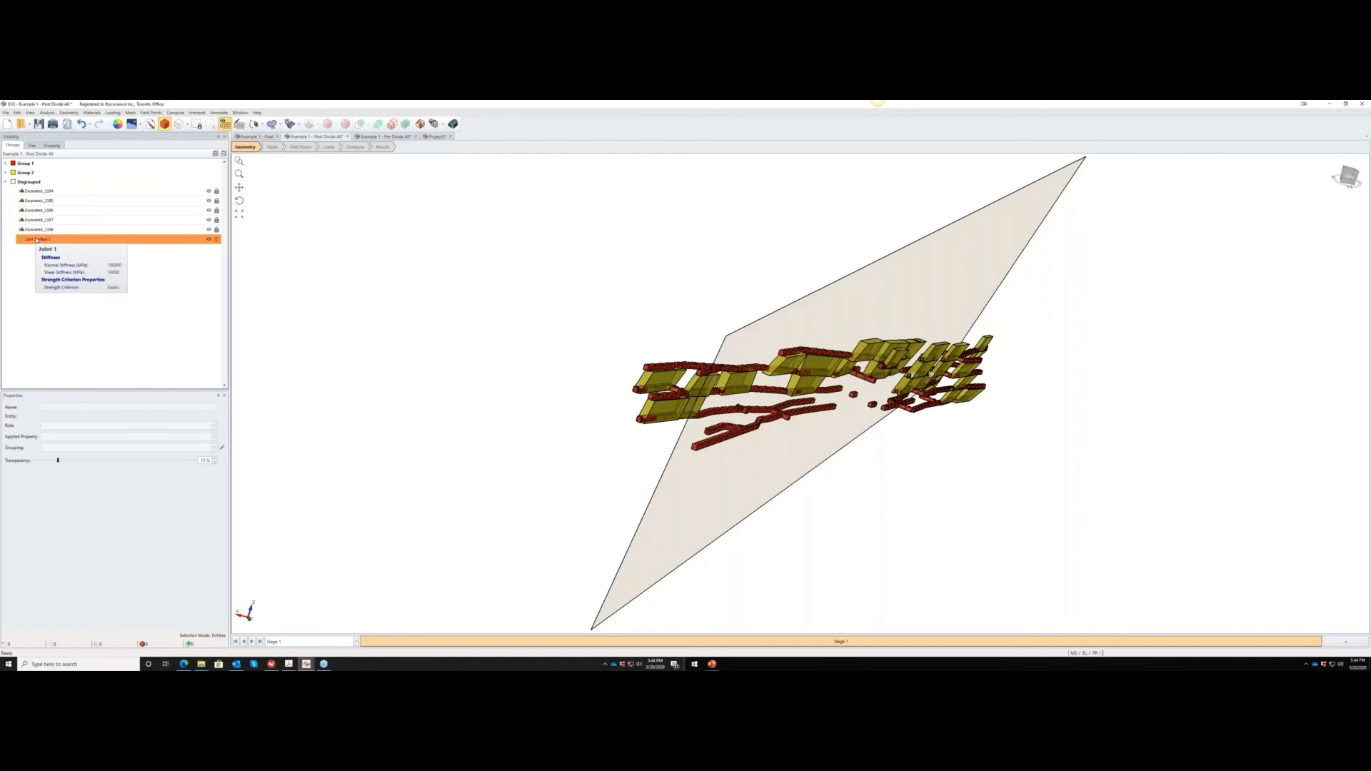
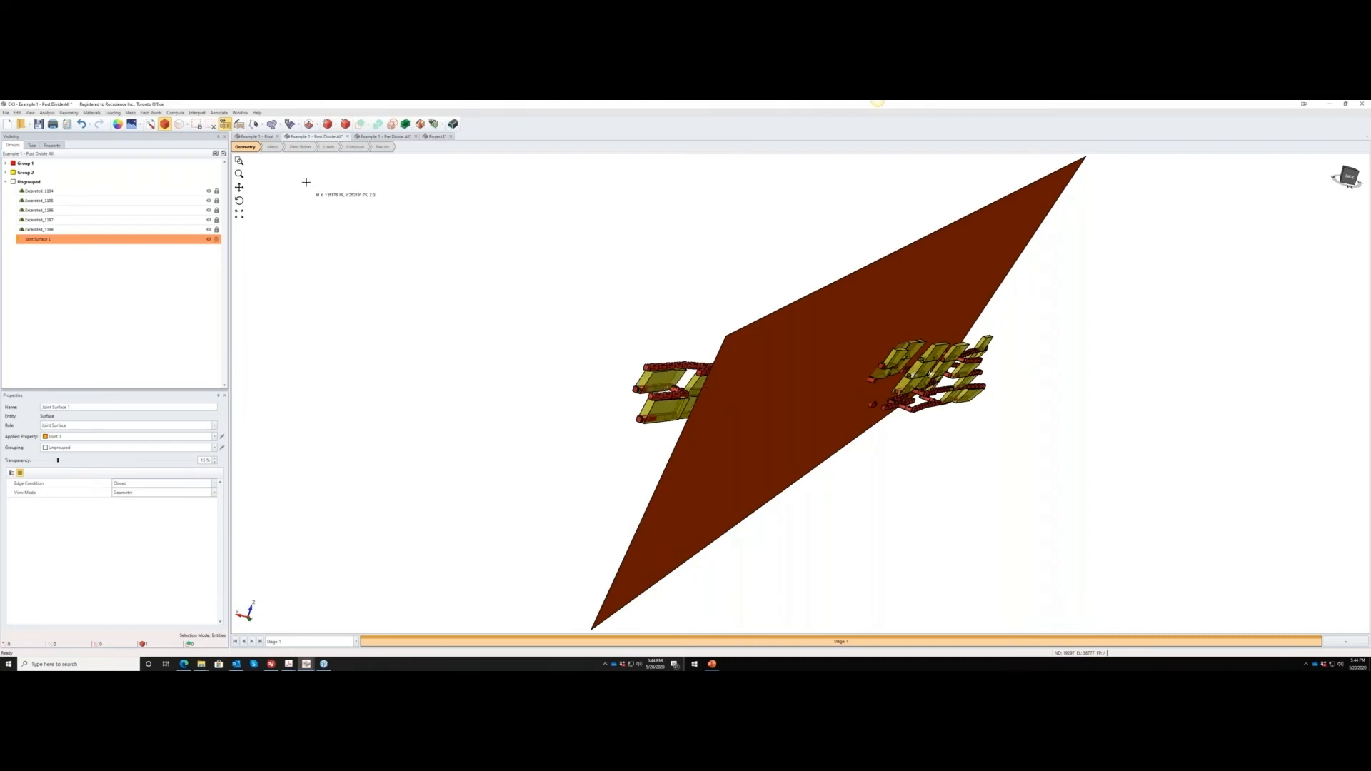
In the loads stage, define a non-hydrostatic gravity field stress with Horizontal Stress 1 oriented at a trend of 15°.
{"action": "left_click", "coordinate": [329, 147]}
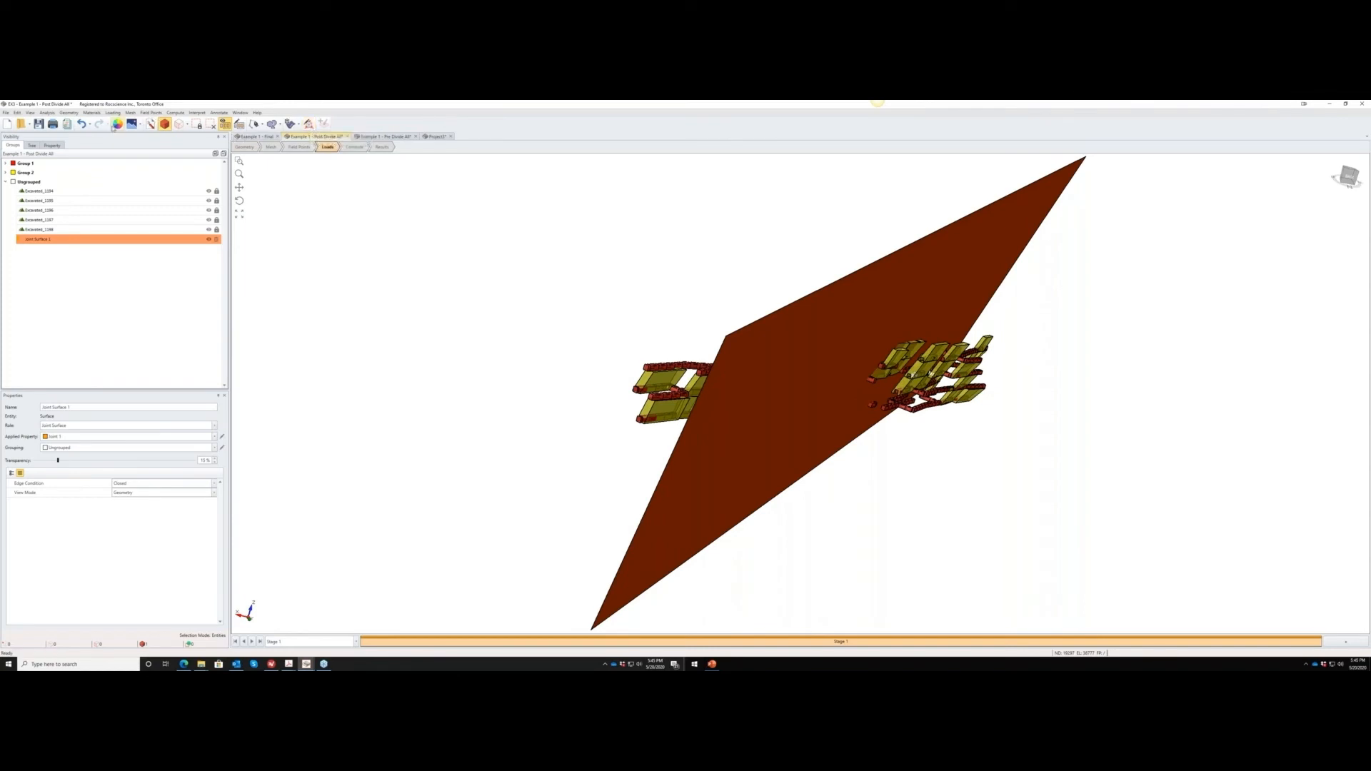
{"action": "left_click", "coordinate": [112, 114]}
{"action": "left_click", "coordinate": [125, 122]}
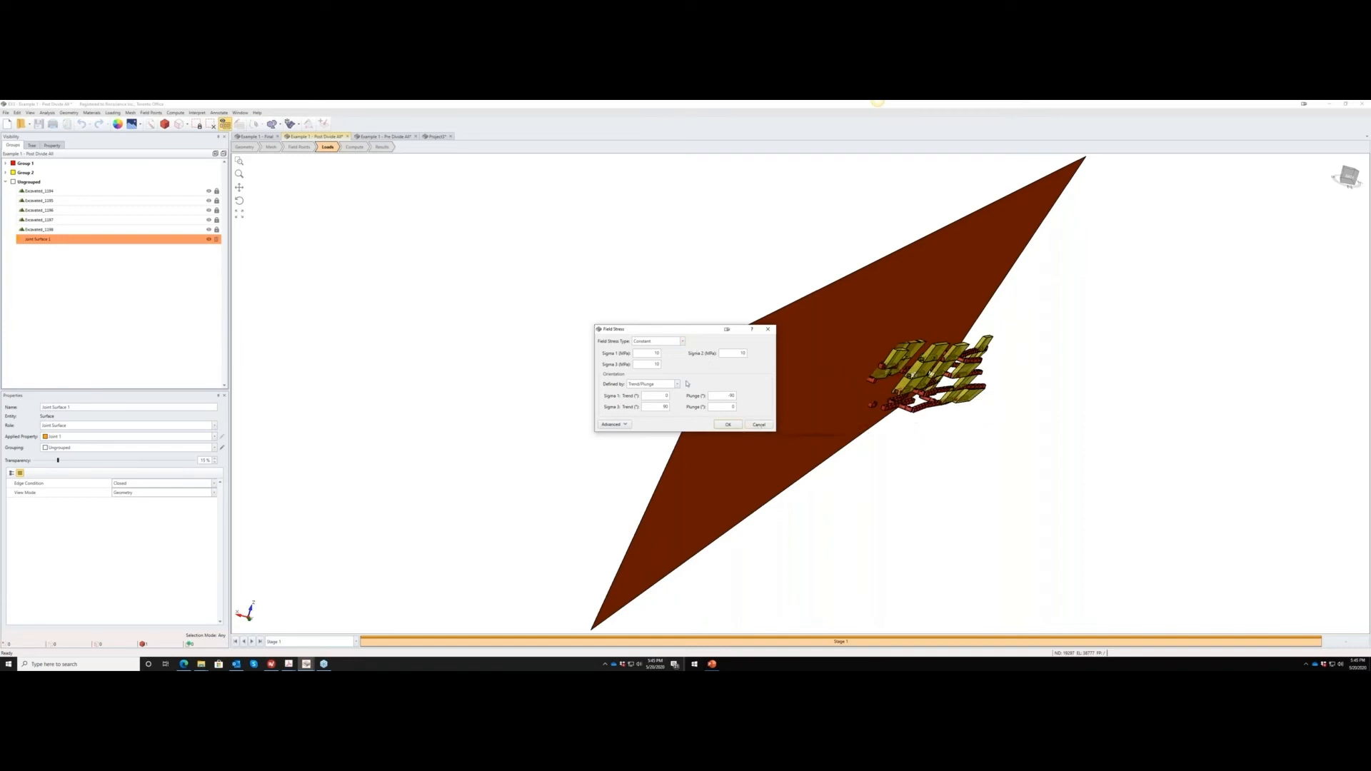
{"action": "left_click", "coordinate": [682, 342]}
{"action": "left_click", "coordinate": [654, 359]}
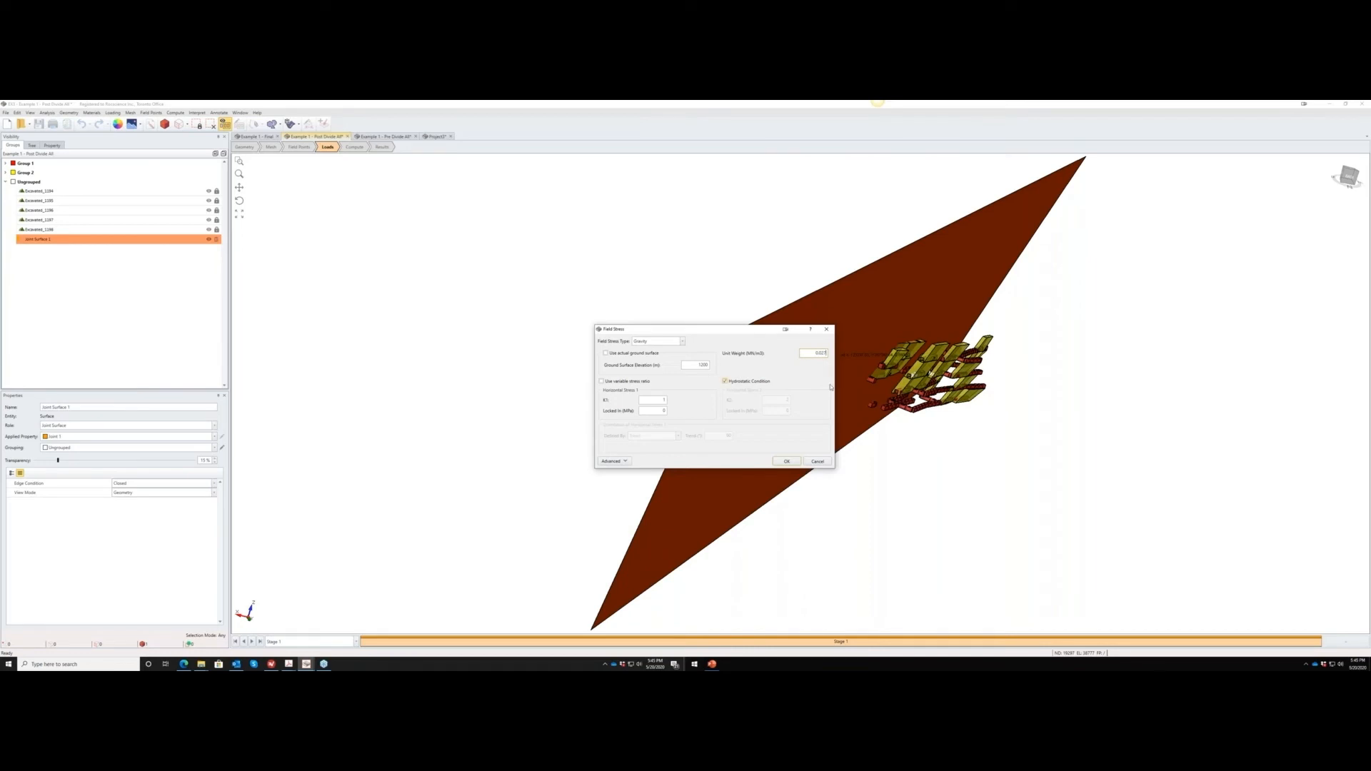
{"action": "left_click", "coordinate": [726, 382]}
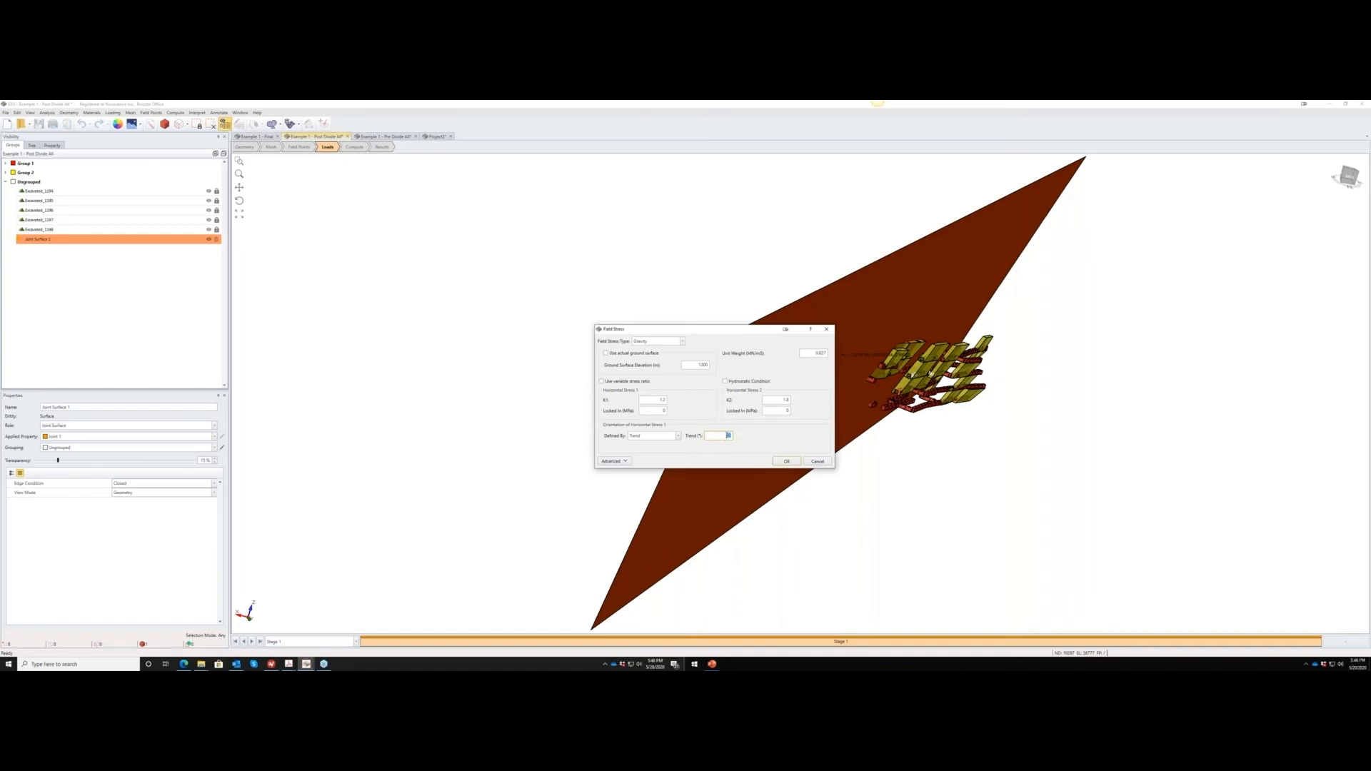
{"action": "type", "text": "15"}
{"action": "left_click", "coordinate": [785, 461]}
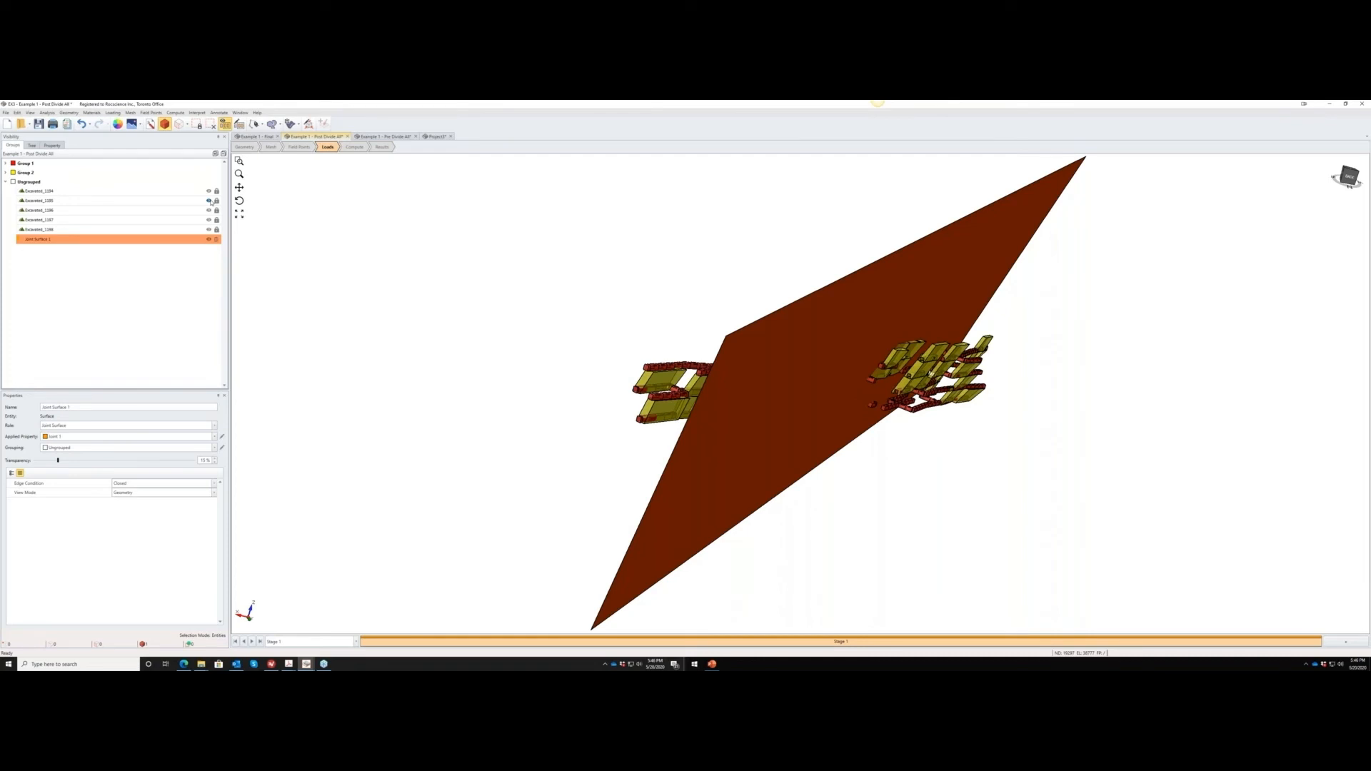
Start a field points box in the field points stage with its first corner at X 123075, Y 257100, Z 660.
{"action": "left_click", "coordinate": [294, 145]}
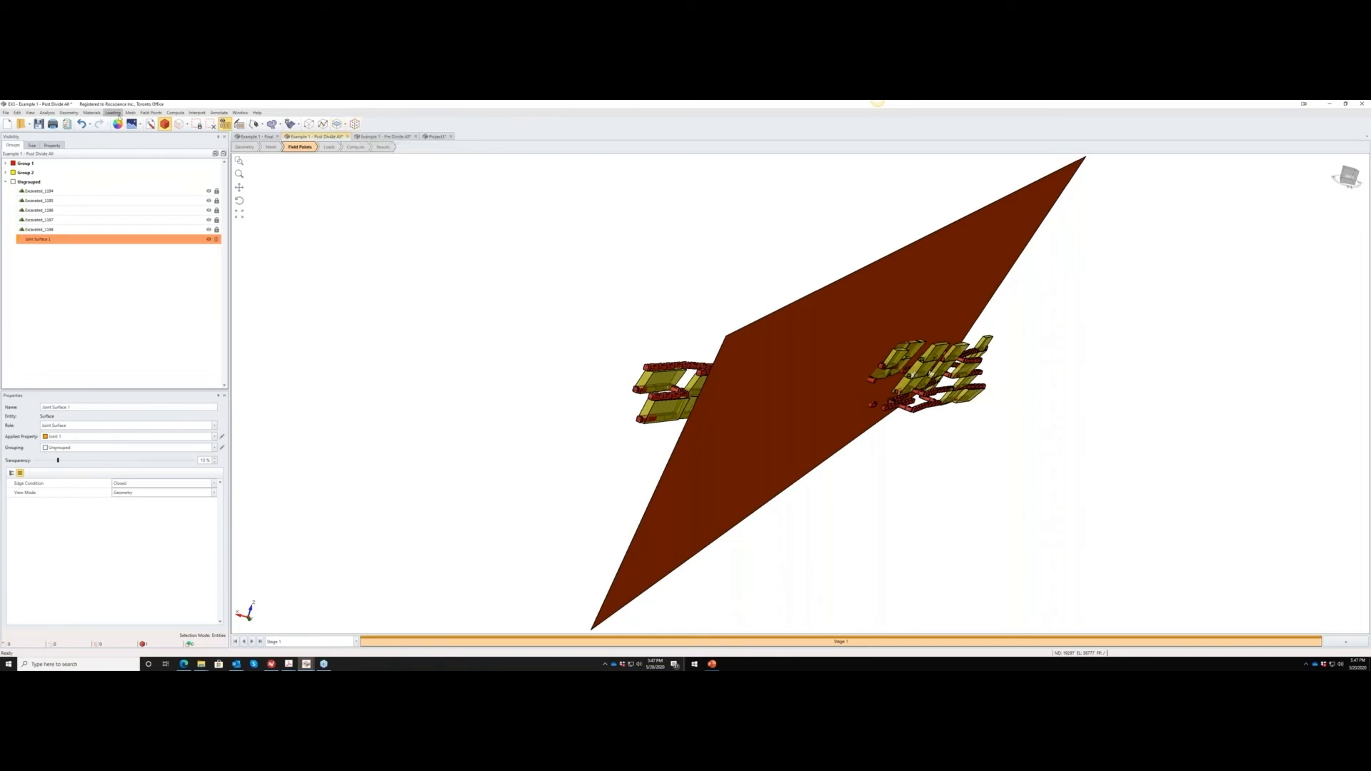
{"action": "left_click", "coordinate": [355, 125]}
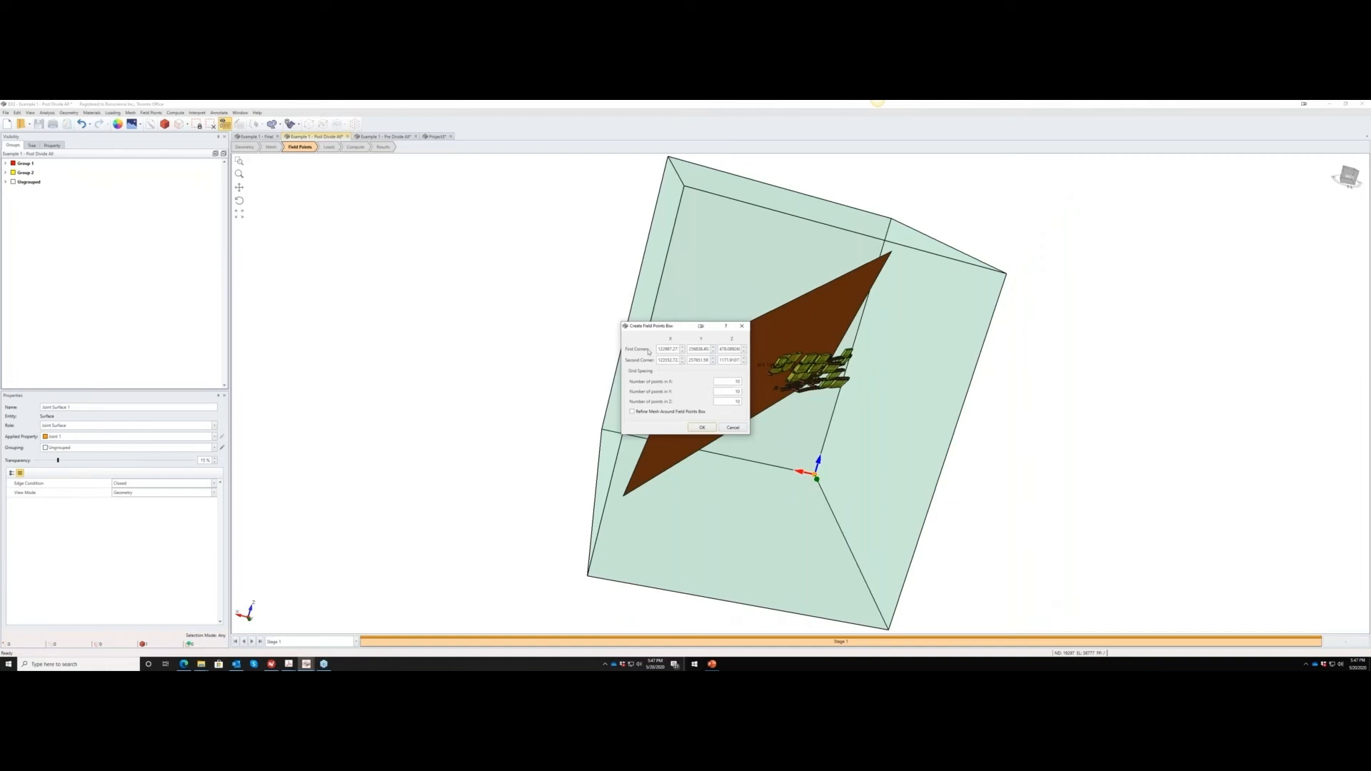
{"action": "double_click", "coordinate": [669, 350]}
{"action": "type", "text": "123,075."}
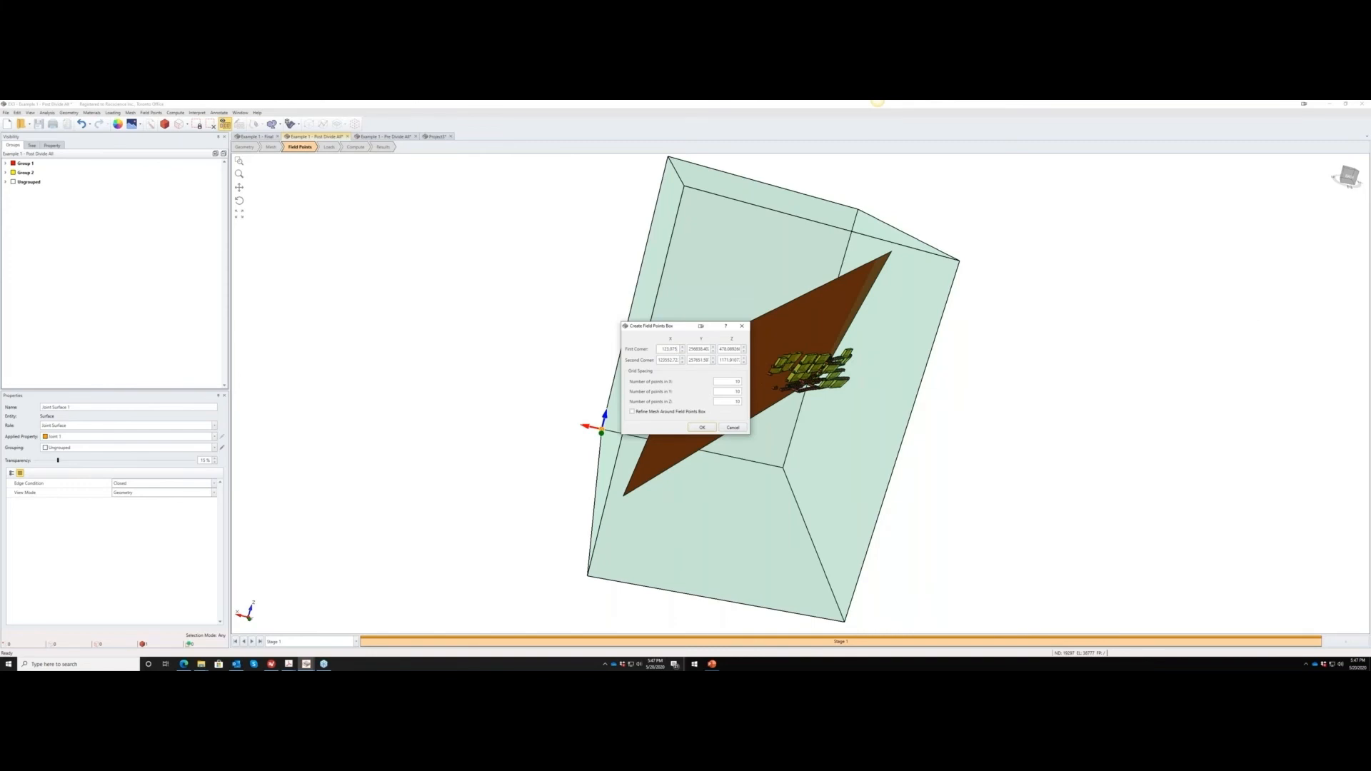
{"action": "double_click", "coordinate": [697, 349]}
{"action": "type", "text": "257,100"}
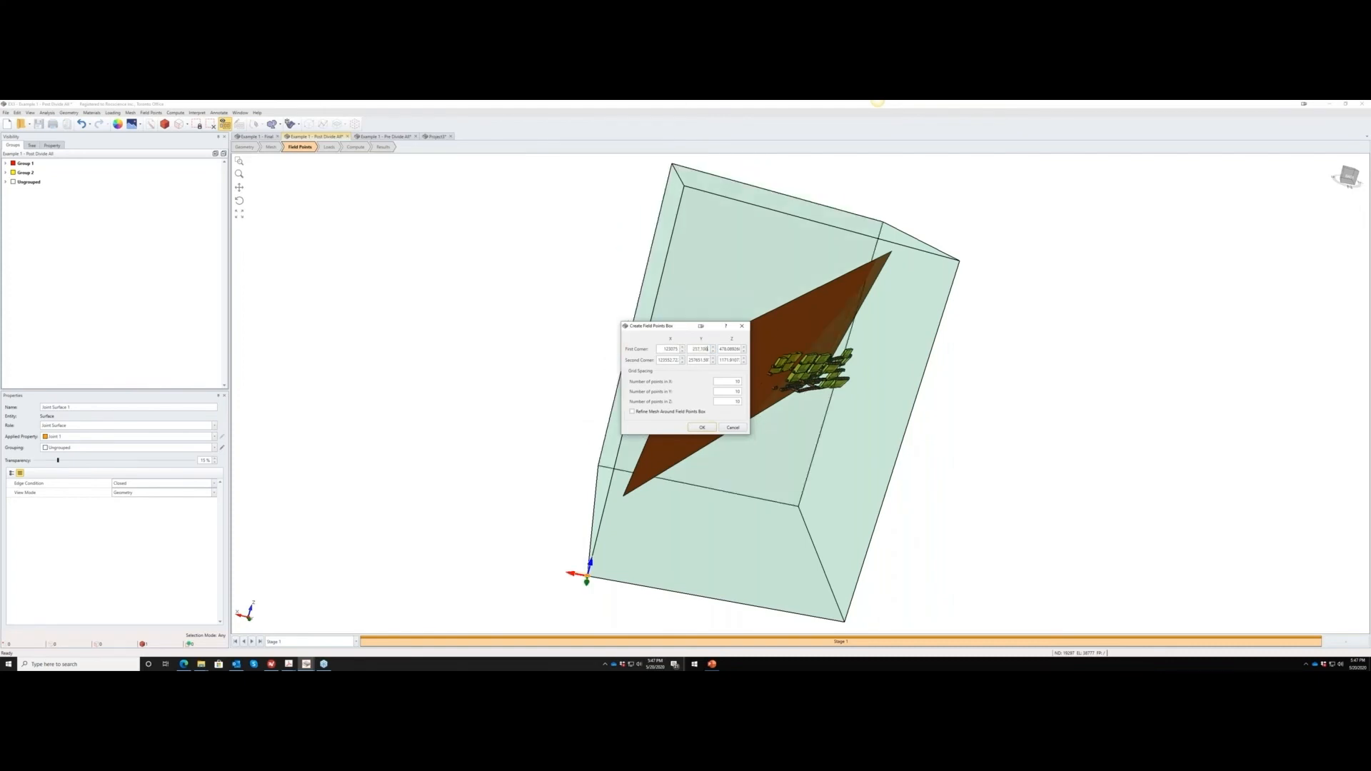
{"action": "double_click", "coordinate": [724, 349]}
{"action": "type", "text": "660"}
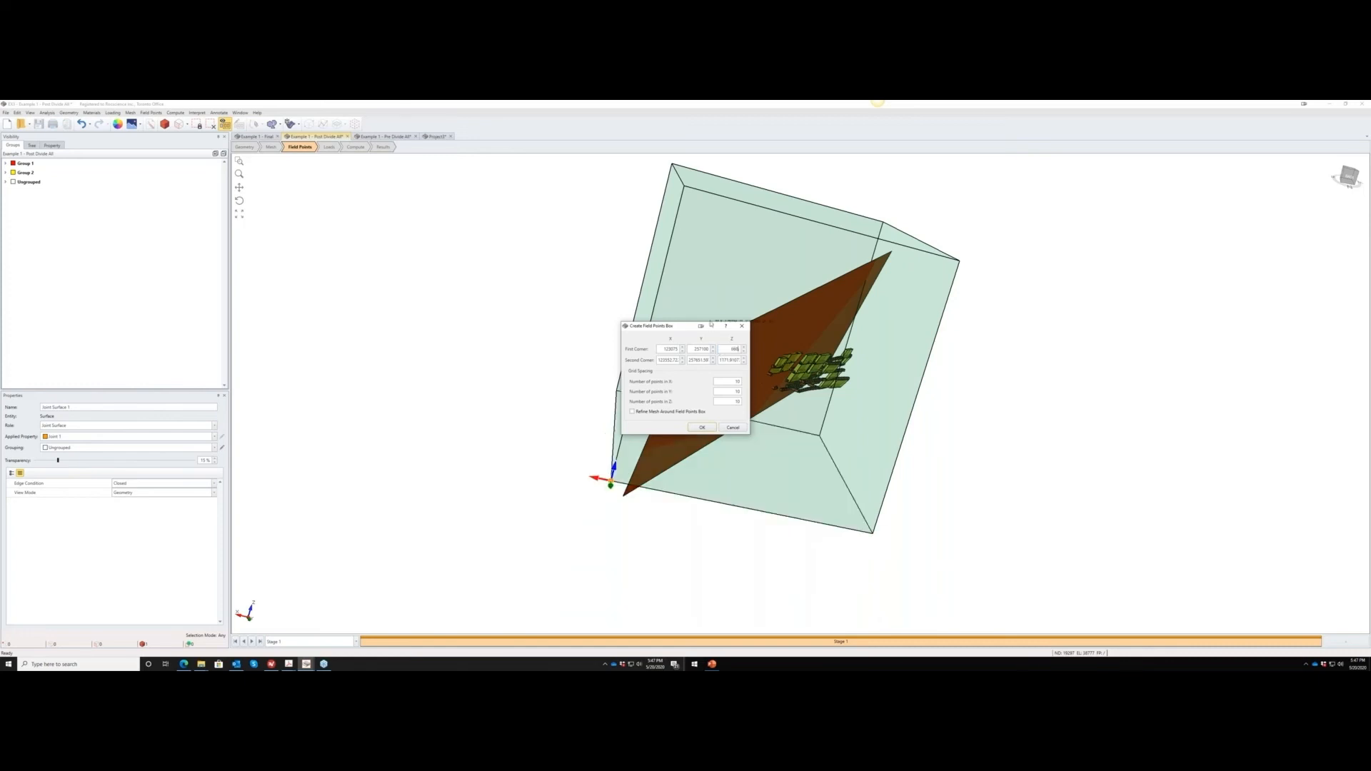
Set the box's second corner to X 123474, Y 257450, Z 870 and create the field points grid.
{"action": "double_click", "coordinate": [669, 361]}
{"action": "type", "text": "1"}
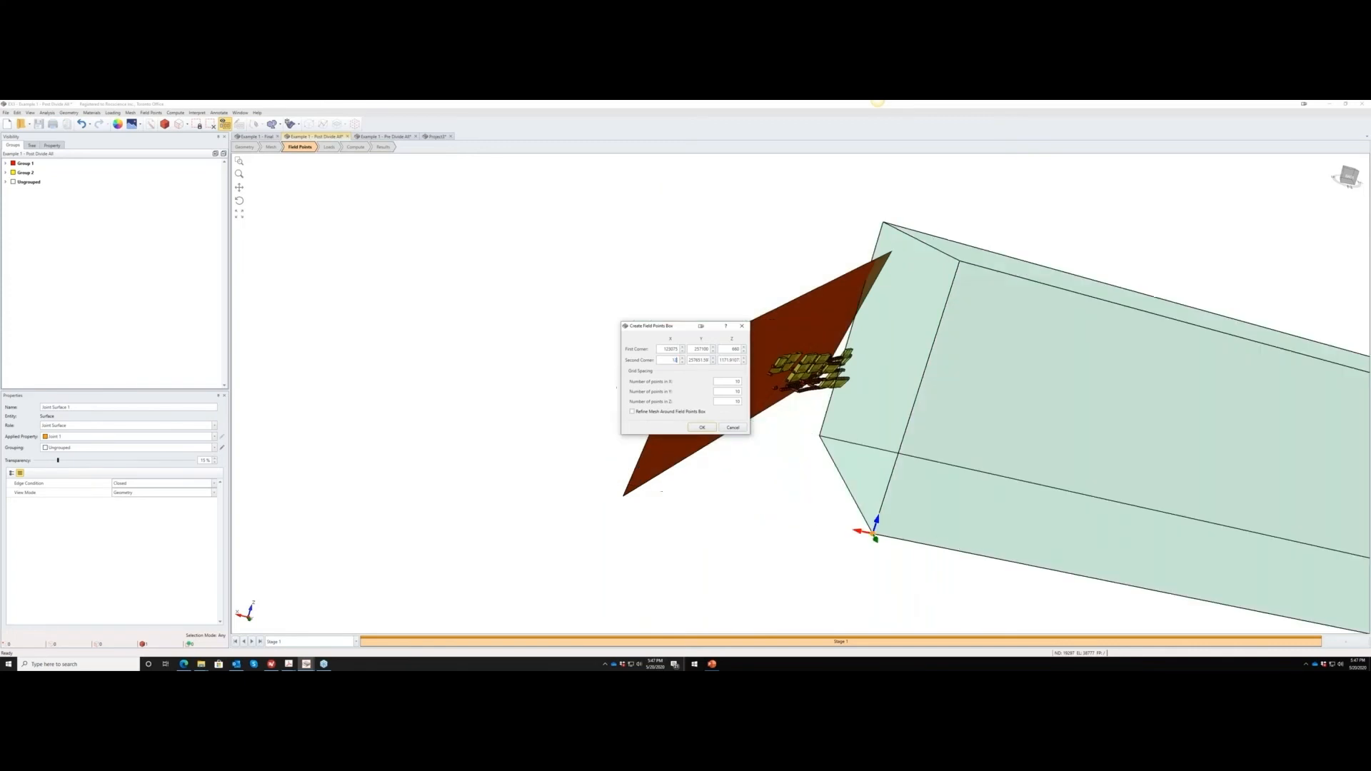
{"action": "type", "text": "23474"}
{"action": "double_click", "coordinate": [706, 360]}
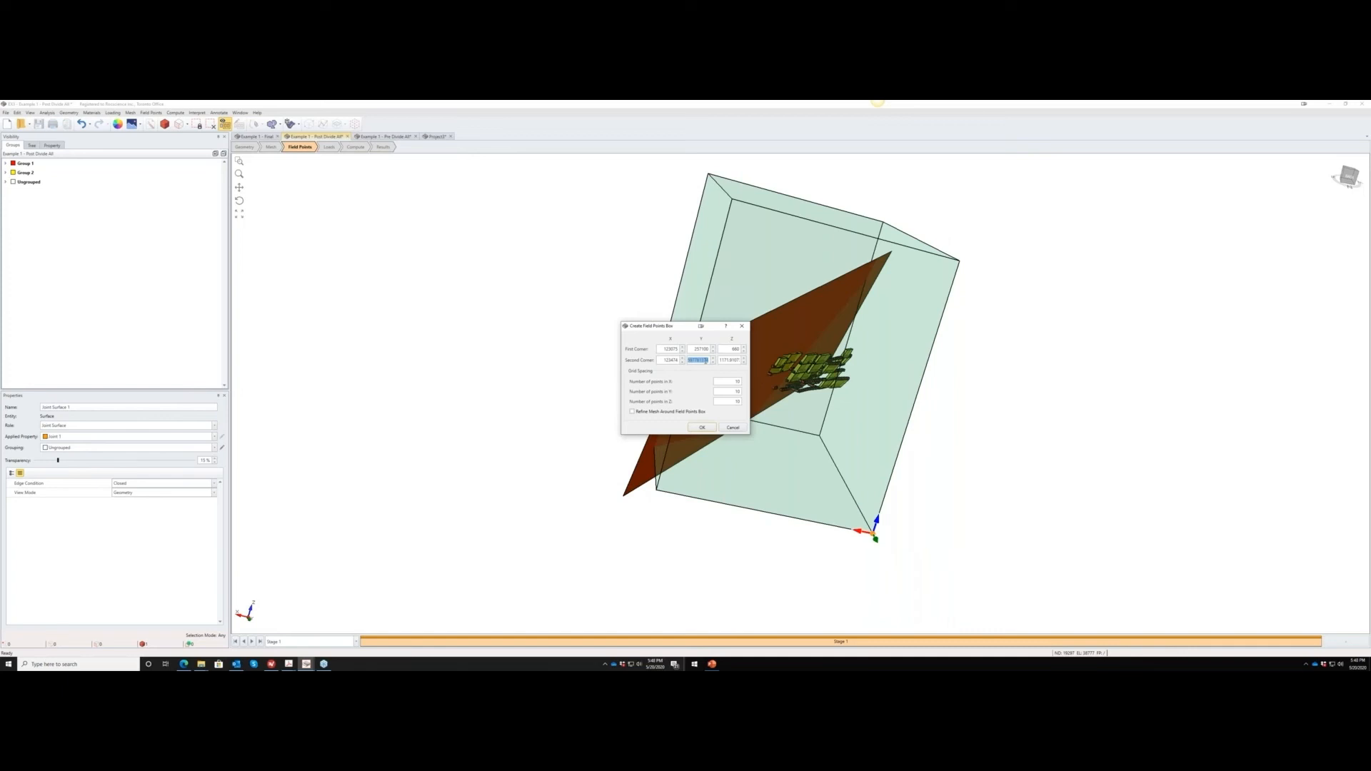
{"action": "type", "text": "257.450"}
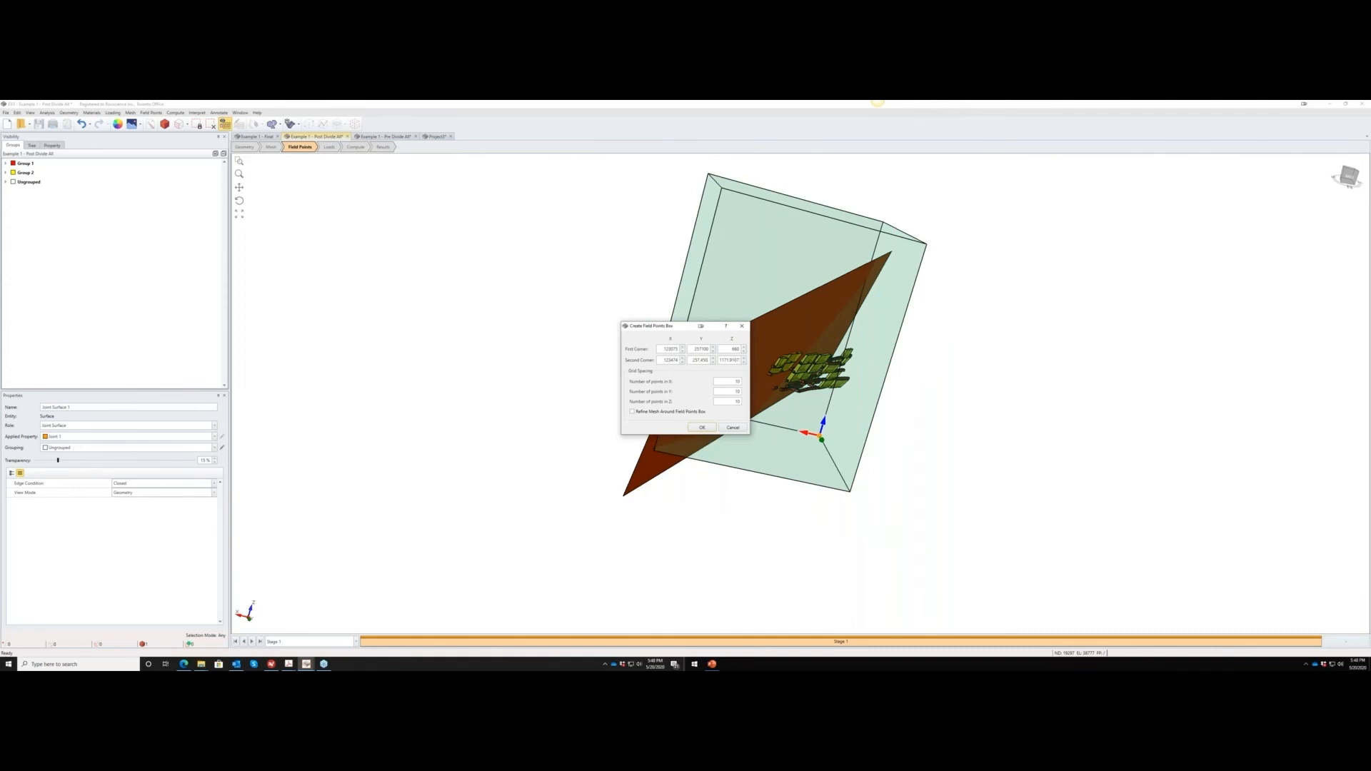
{"action": "double_click", "coordinate": [729, 360]}
{"action": "type", "text": "870"}
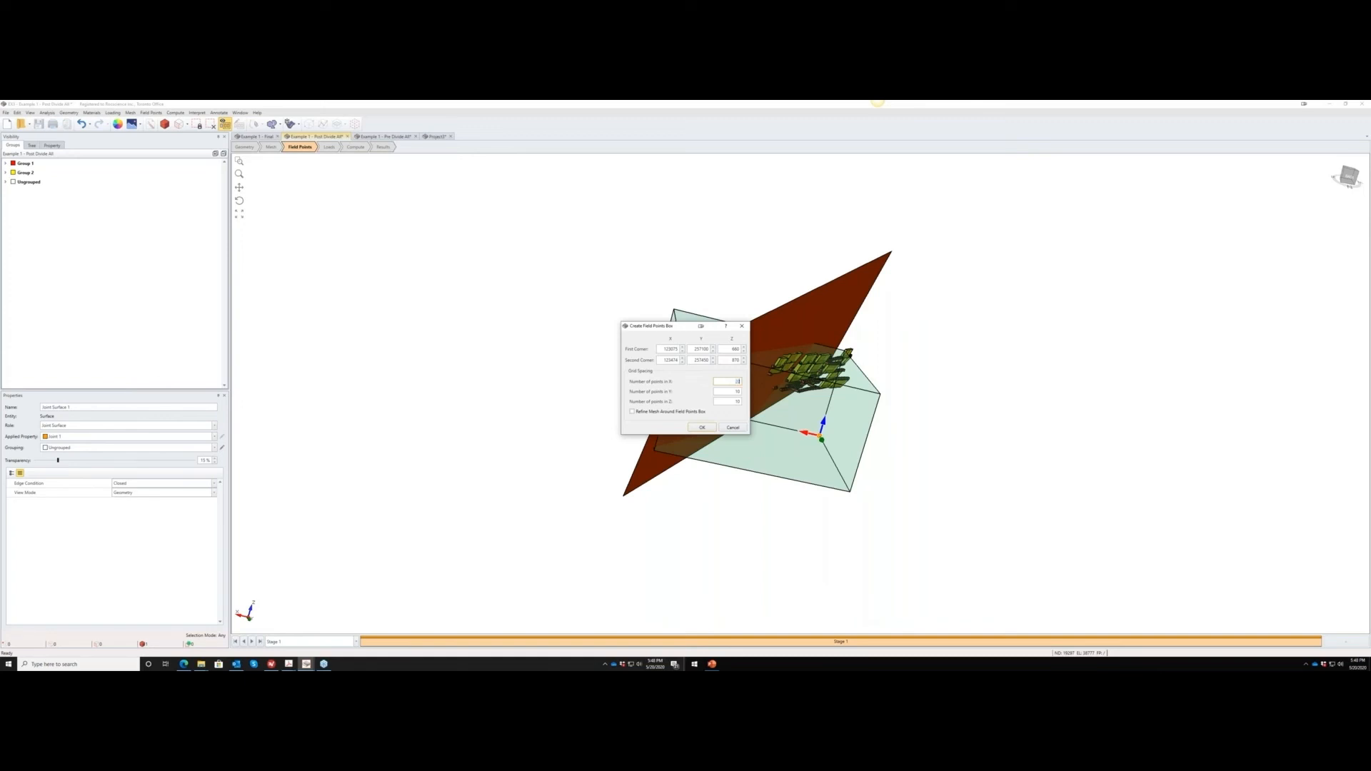
{"action": "type", "text": "8"}
{"action": "left_click", "coordinate": [702, 427]}
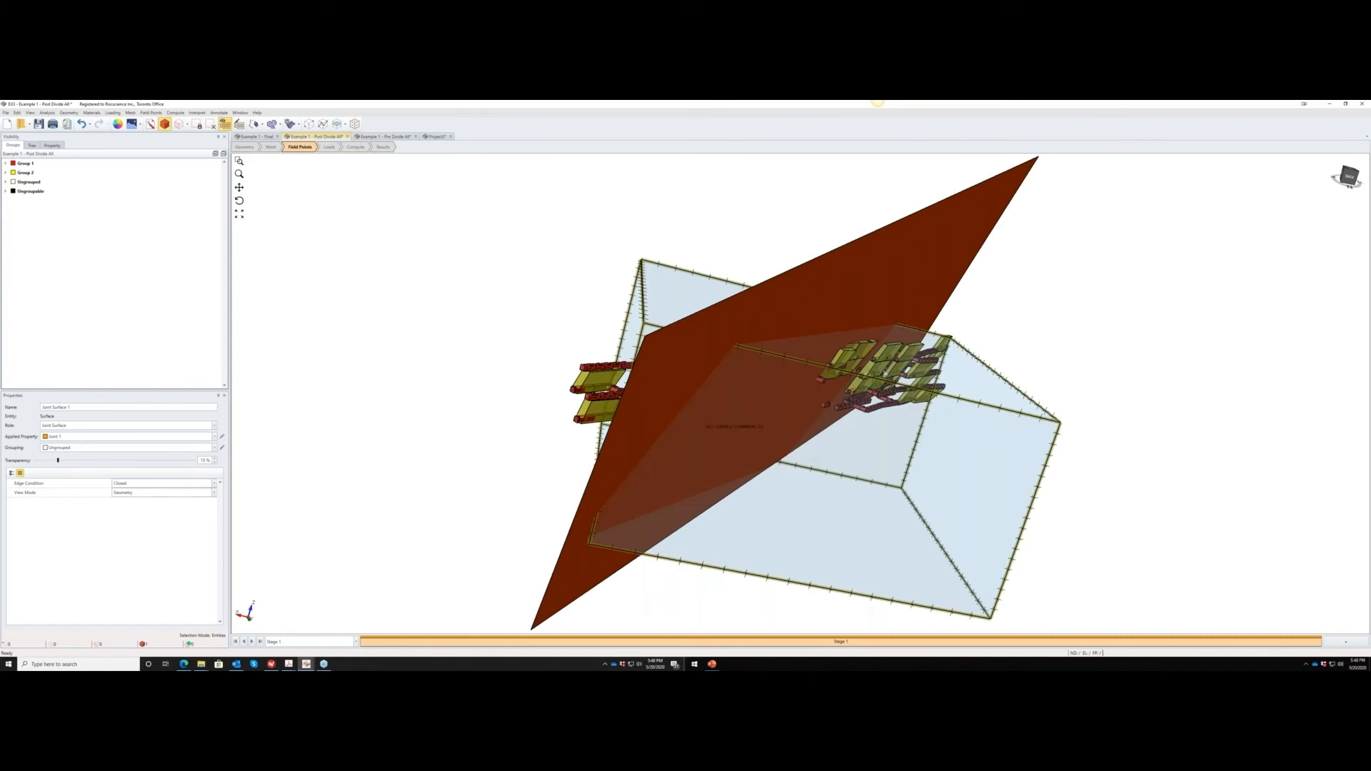
{"action": "middle_click_drag", "start_coordinate": [474, 450], "coordinate": [540, 512]}
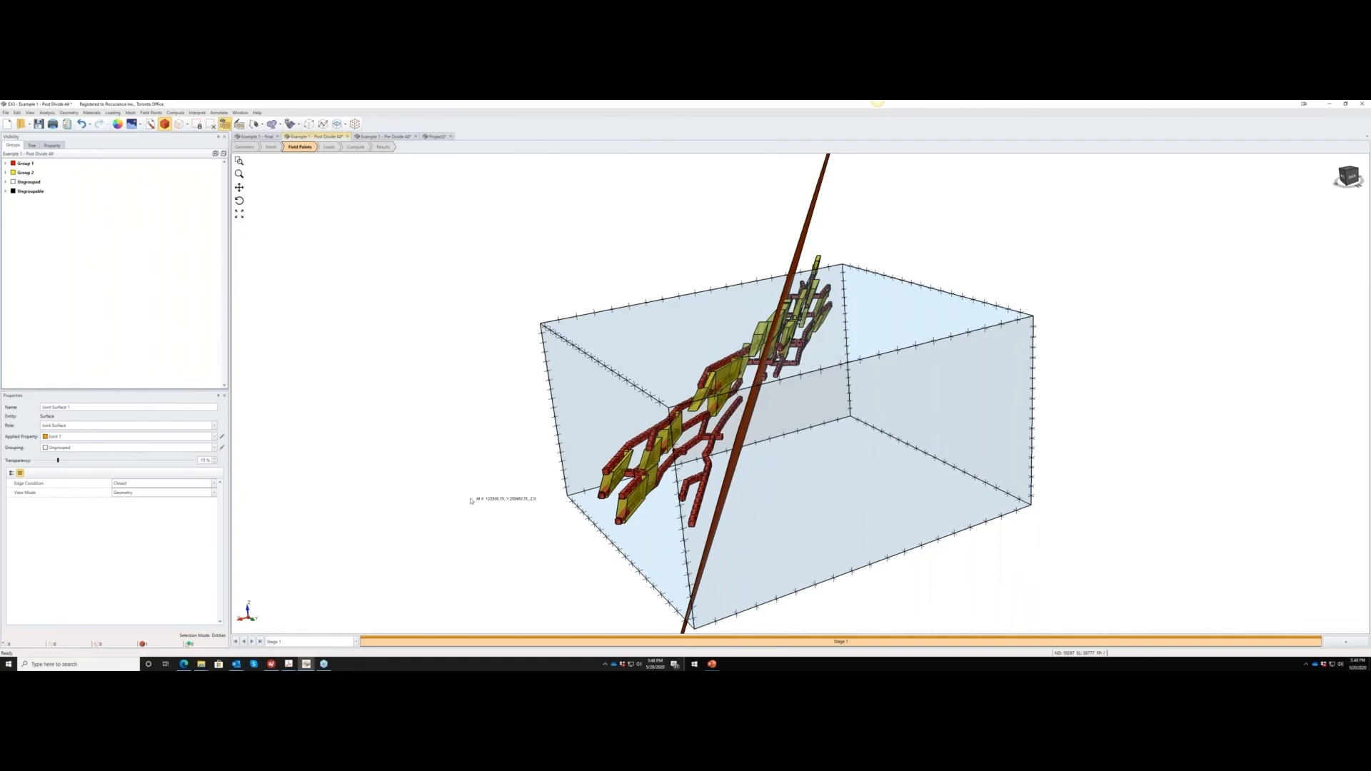
Switch to the computed Example 1 - Final model and contour its results by the Sigma 1 solid stress.
{"action": "left_click", "coordinate": [258, 136]}
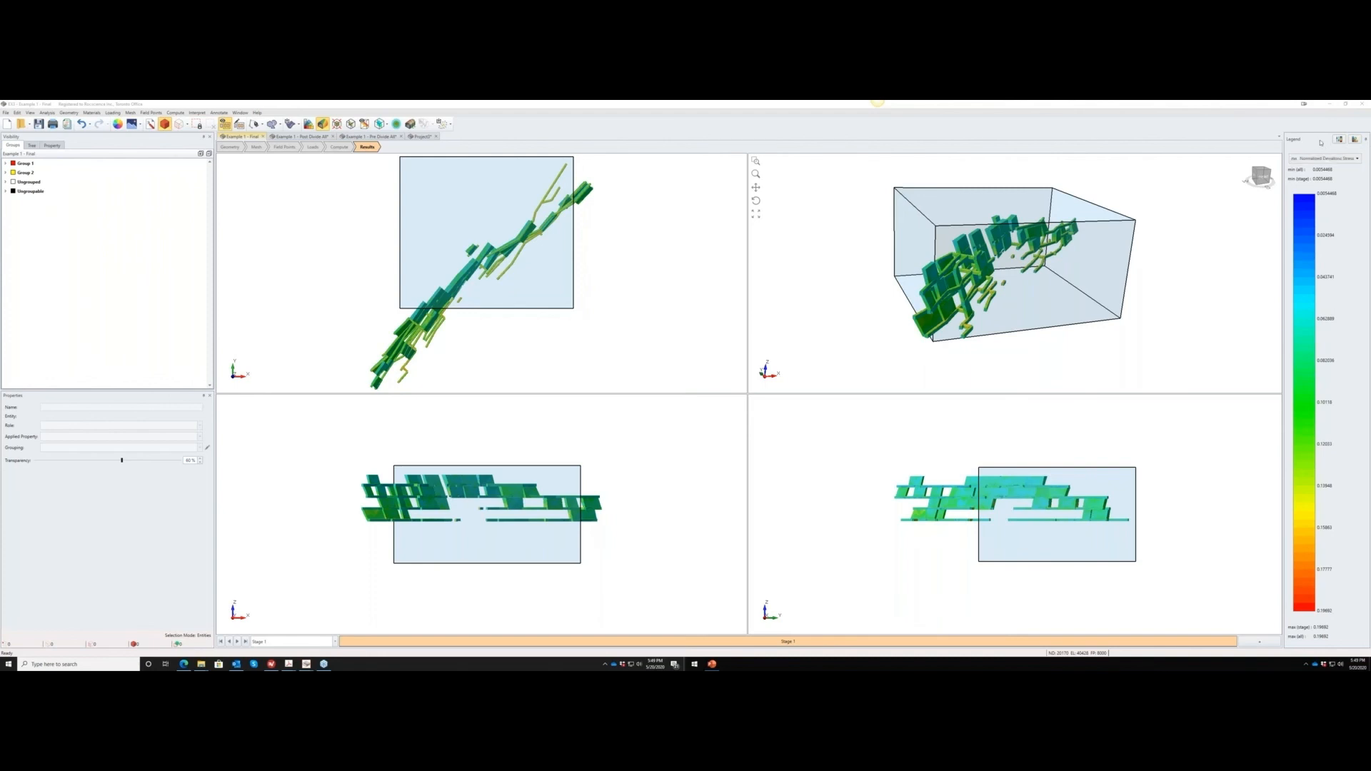
{"action": "left_click", "coordinate": [1358, 160]}
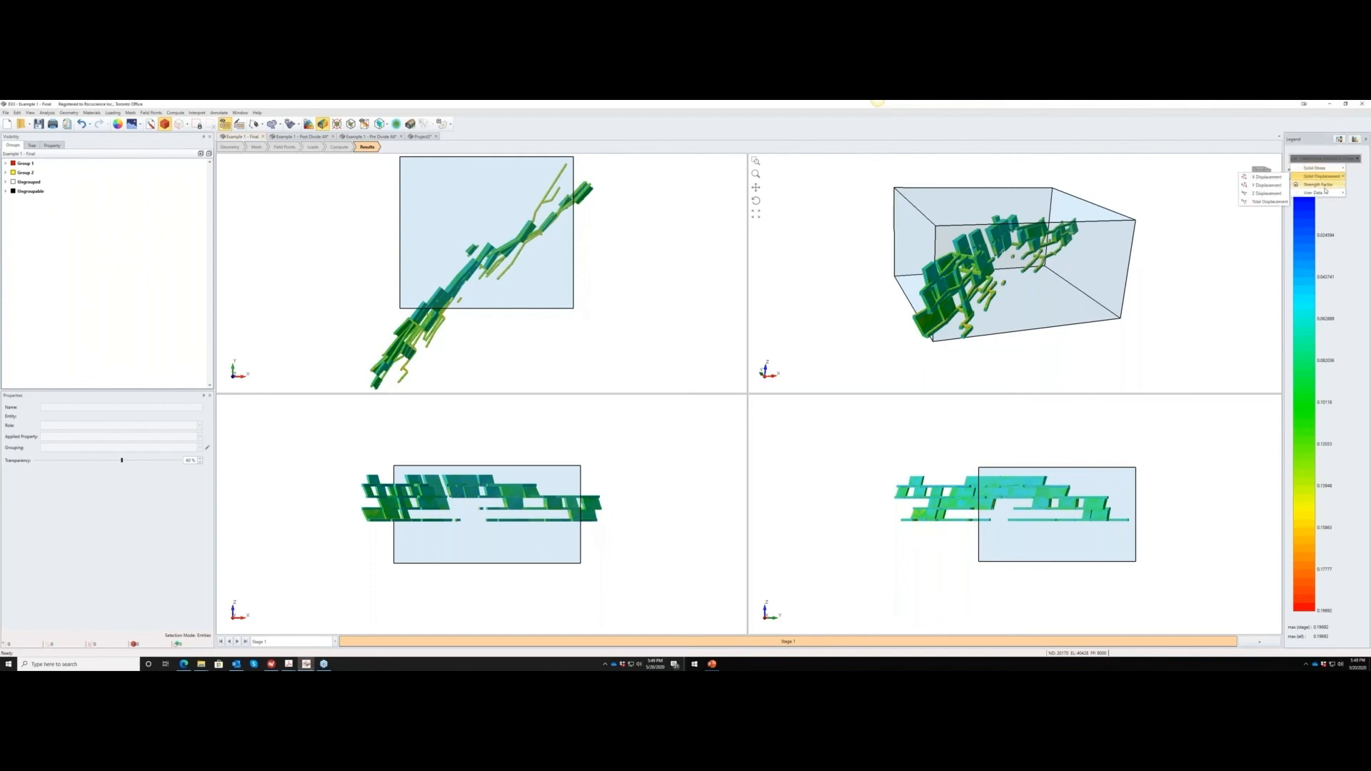
{"action": "mouse_move", "coordinate": [1330, 168]}
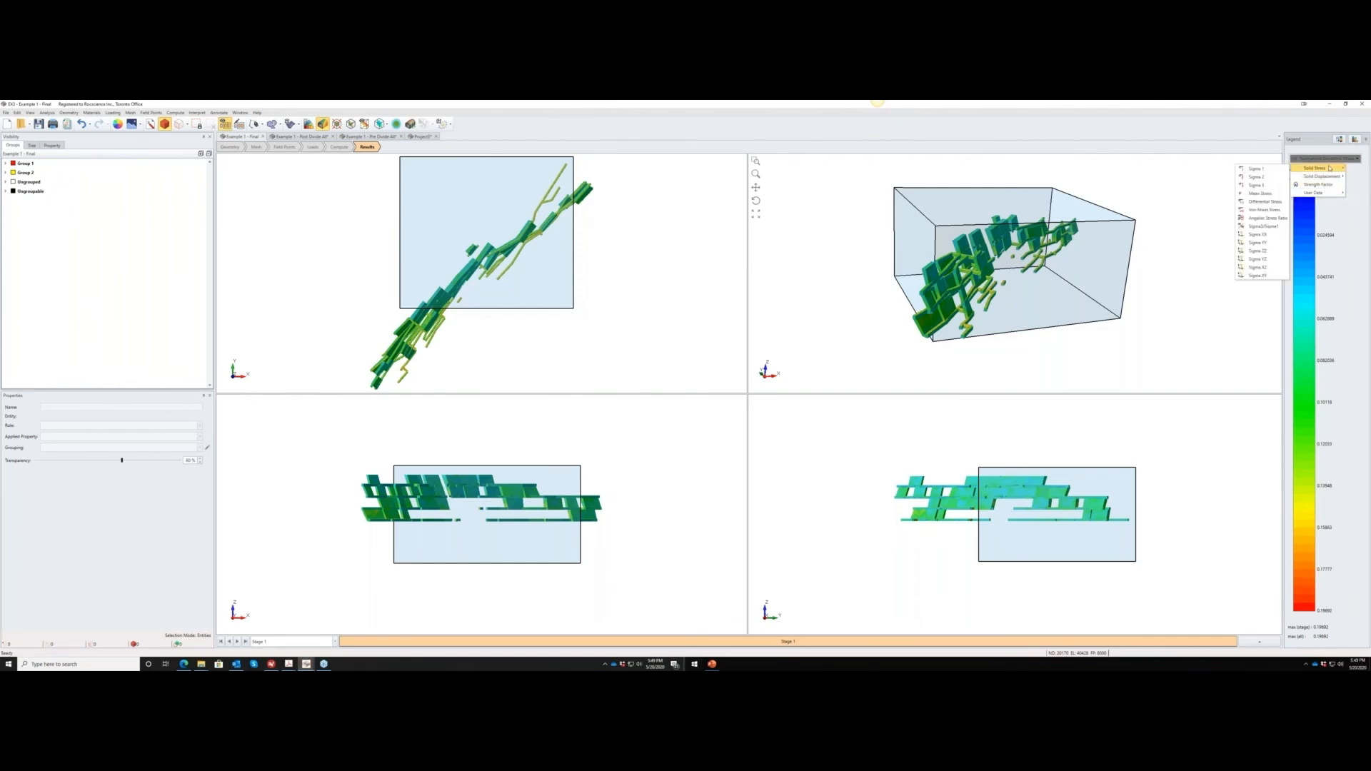
{"action": "left_click", "coordinate": [1253, 168]}
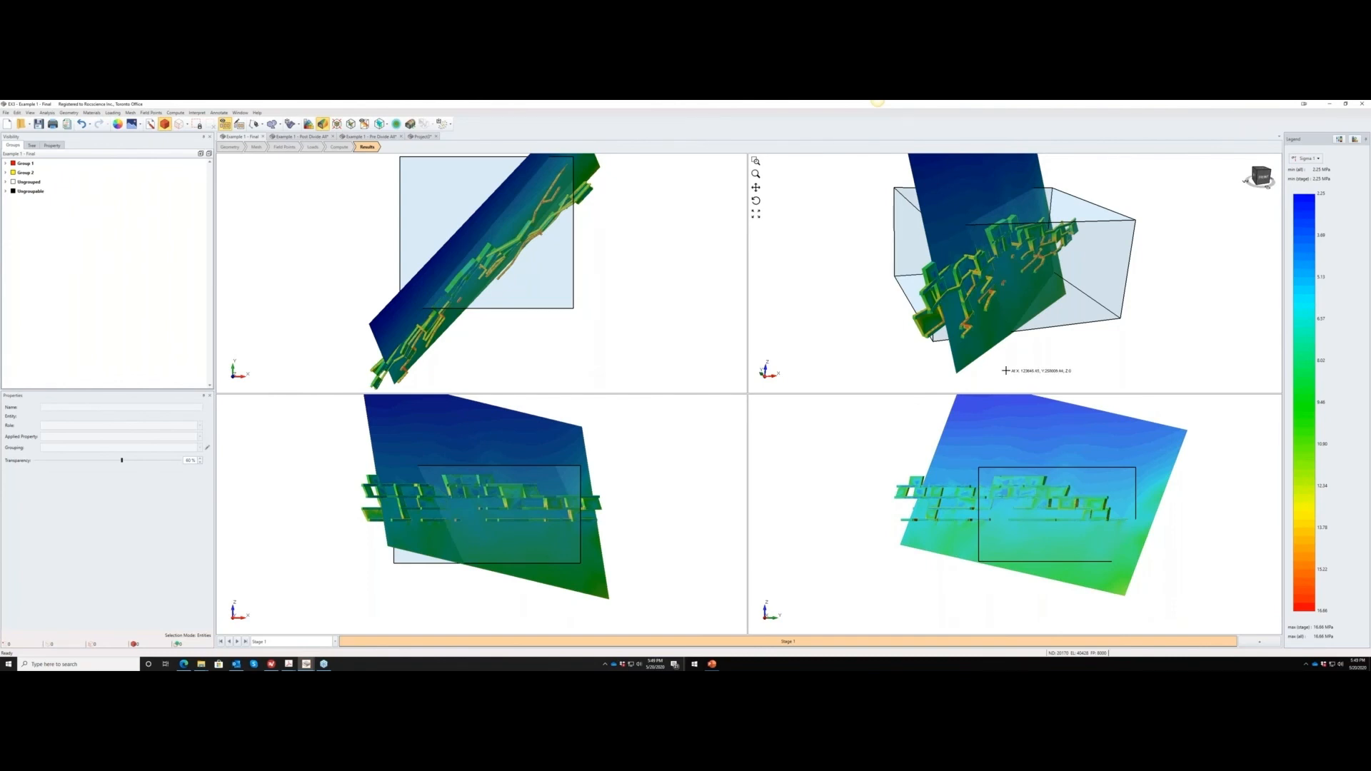
Try a custom contour range in the contour options of the Sigma 1 legend.
{"action": "right_click", "coordinate": [1310, 248]}
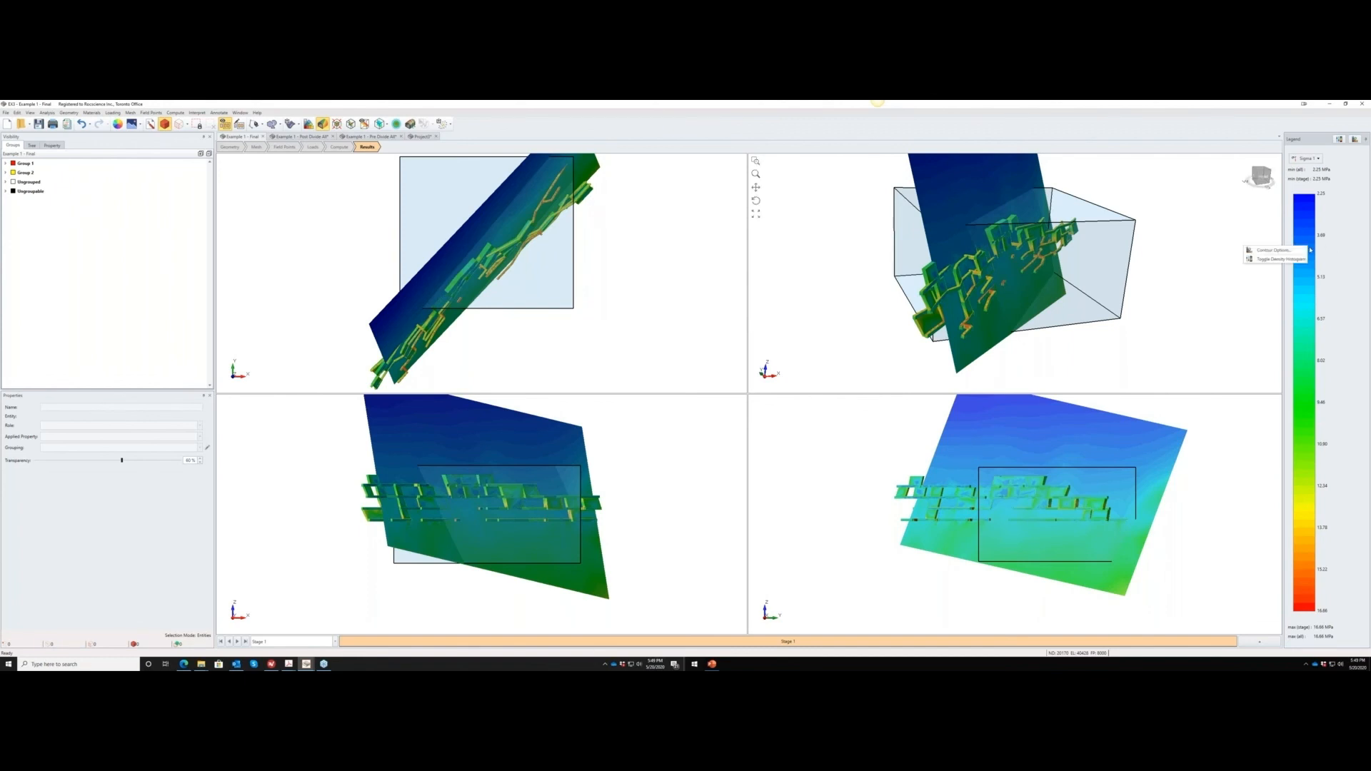
{"action": "left_click", "coordinate": [1321, 245]}
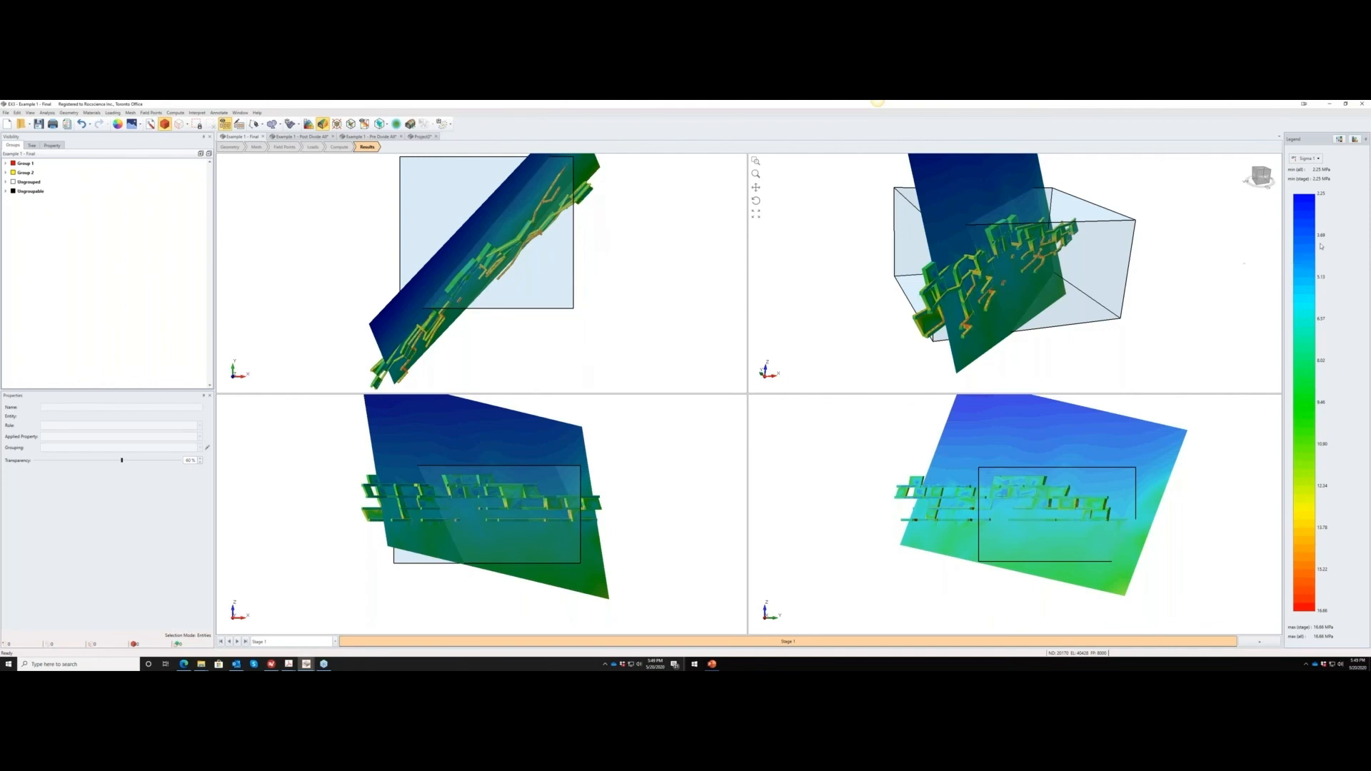
{"action": "right_click", "coordinate": [1303, 247]}
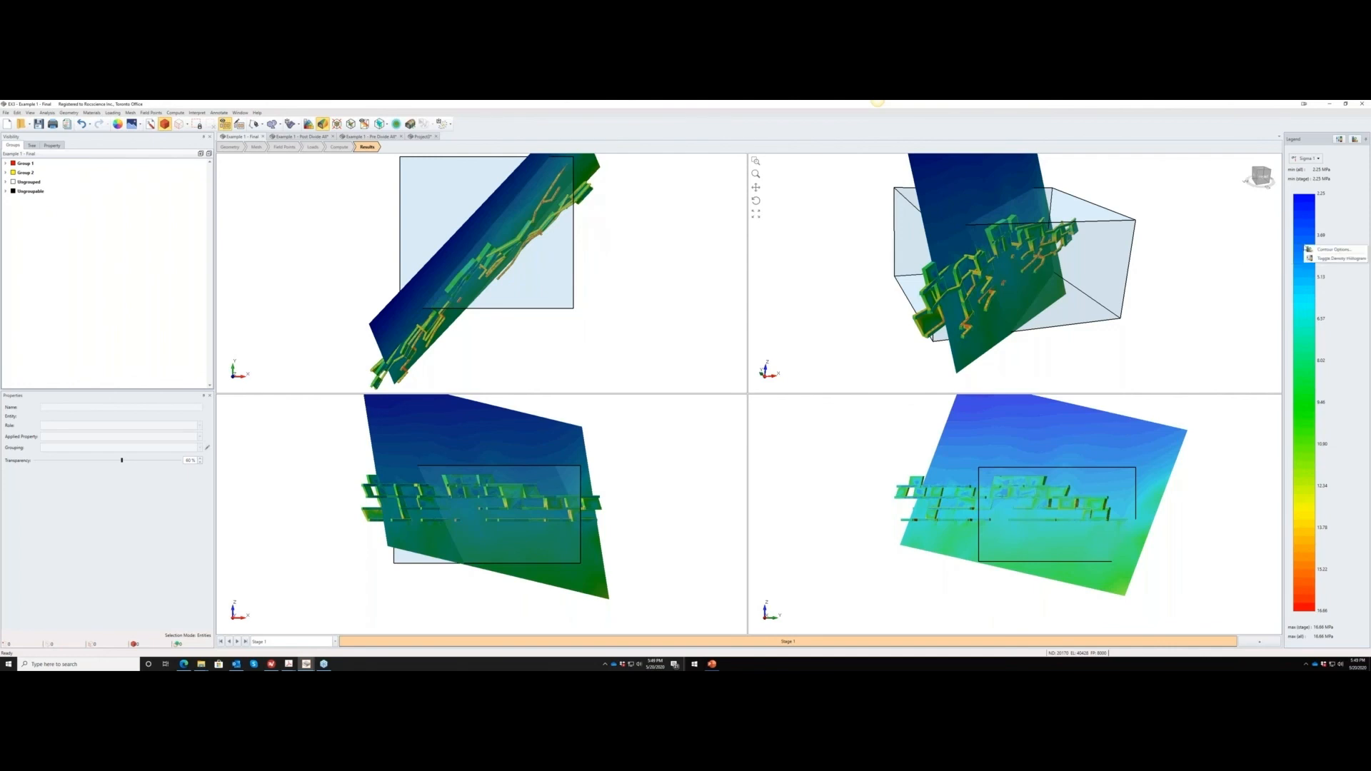
{"action": "left_click", "coordinate": [1325, 251]}
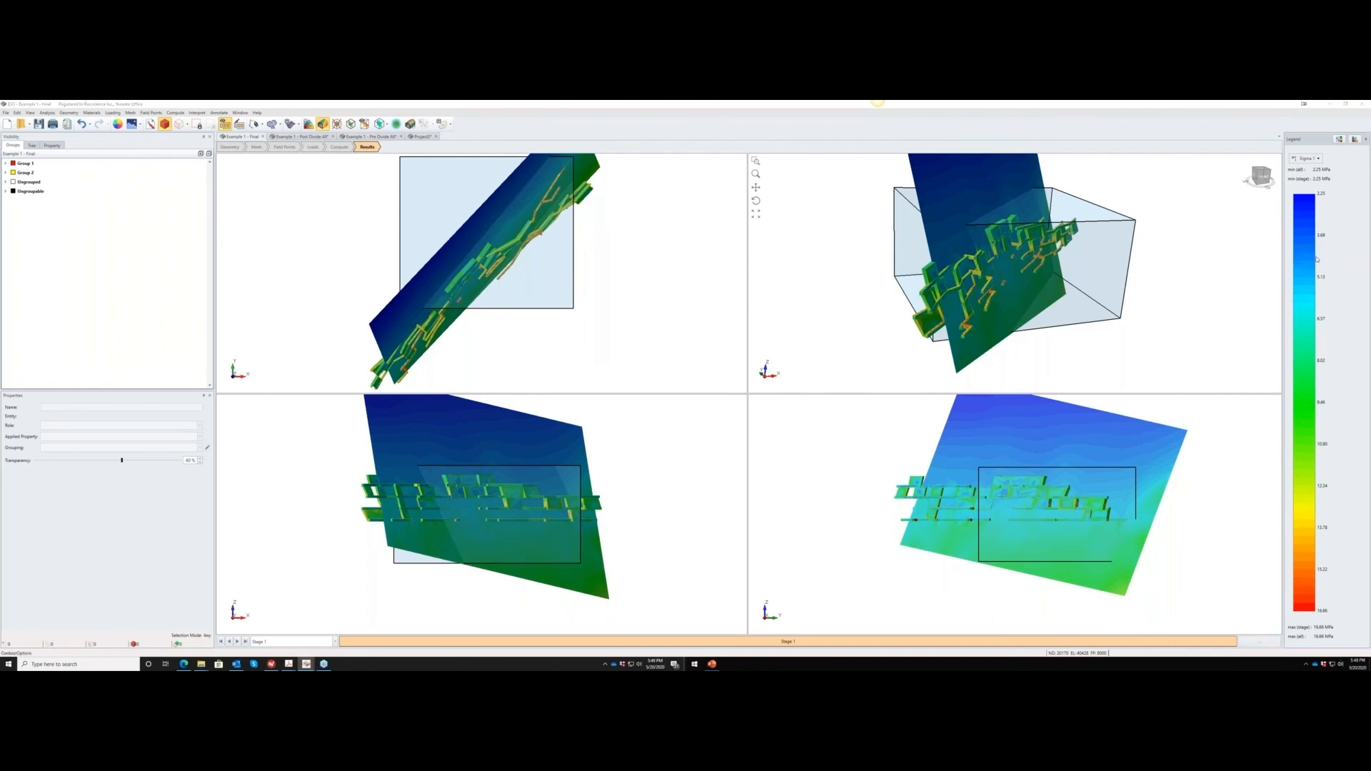
{"action": "left_click", "coordinate": [586, 387]}
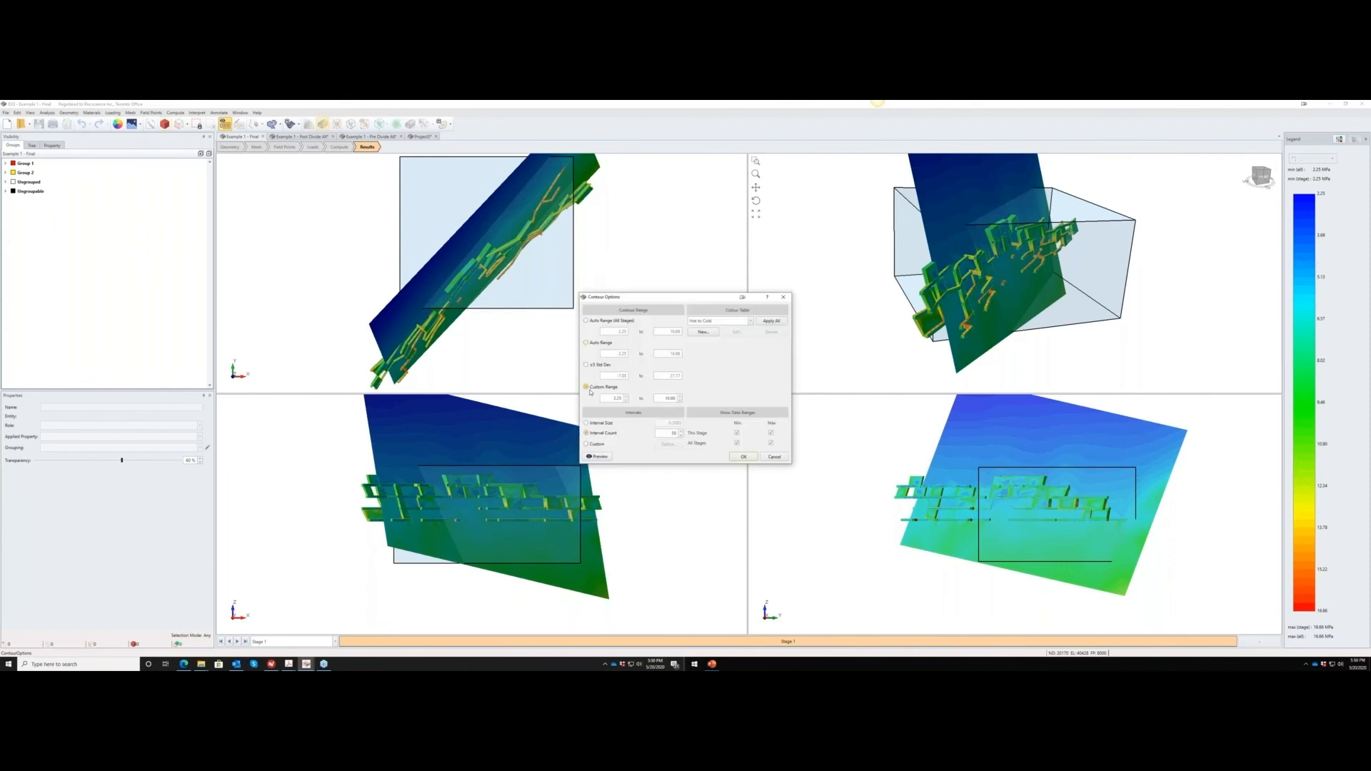
{"action": "double_click", "coordinate": [612, 398]}
{"action": "left_click", "coordinate": [769, 458]}
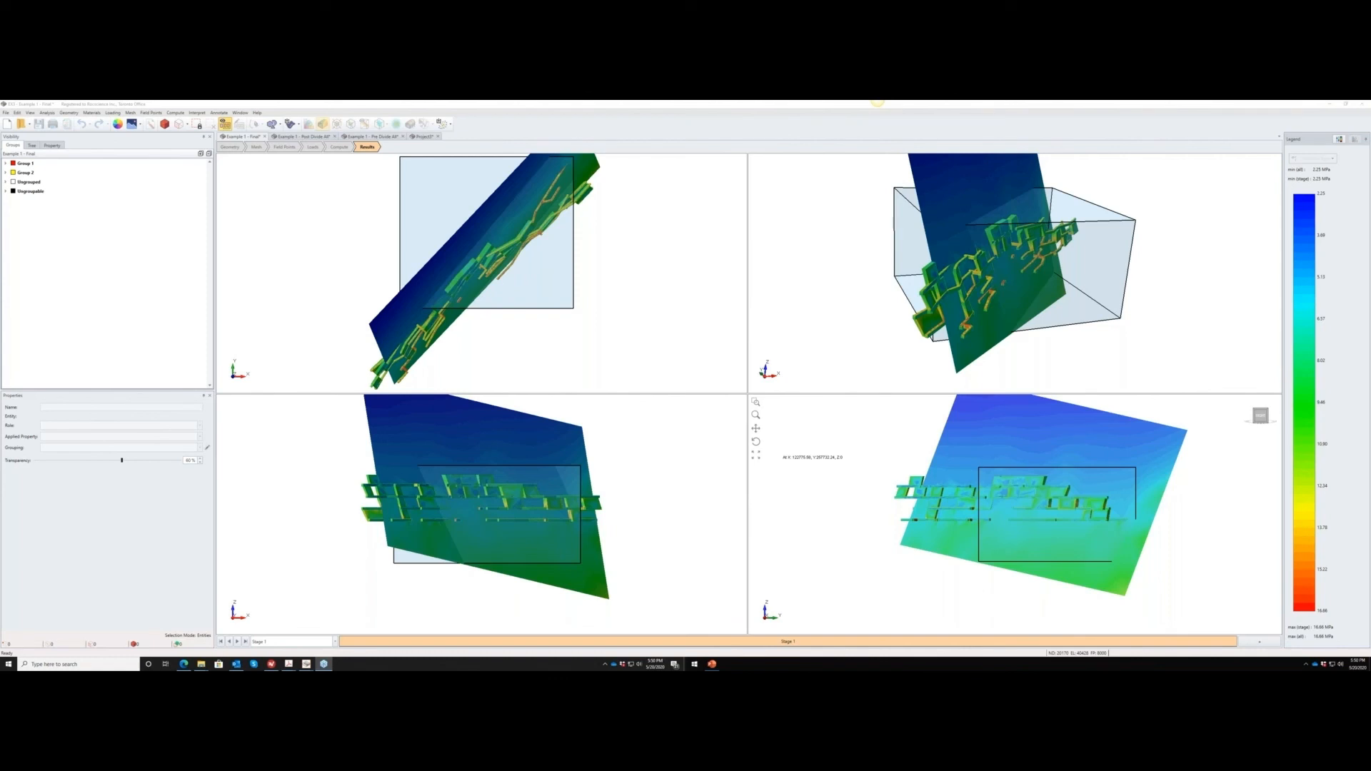
{"action": "left_click", "coordinate": [742, 332]}
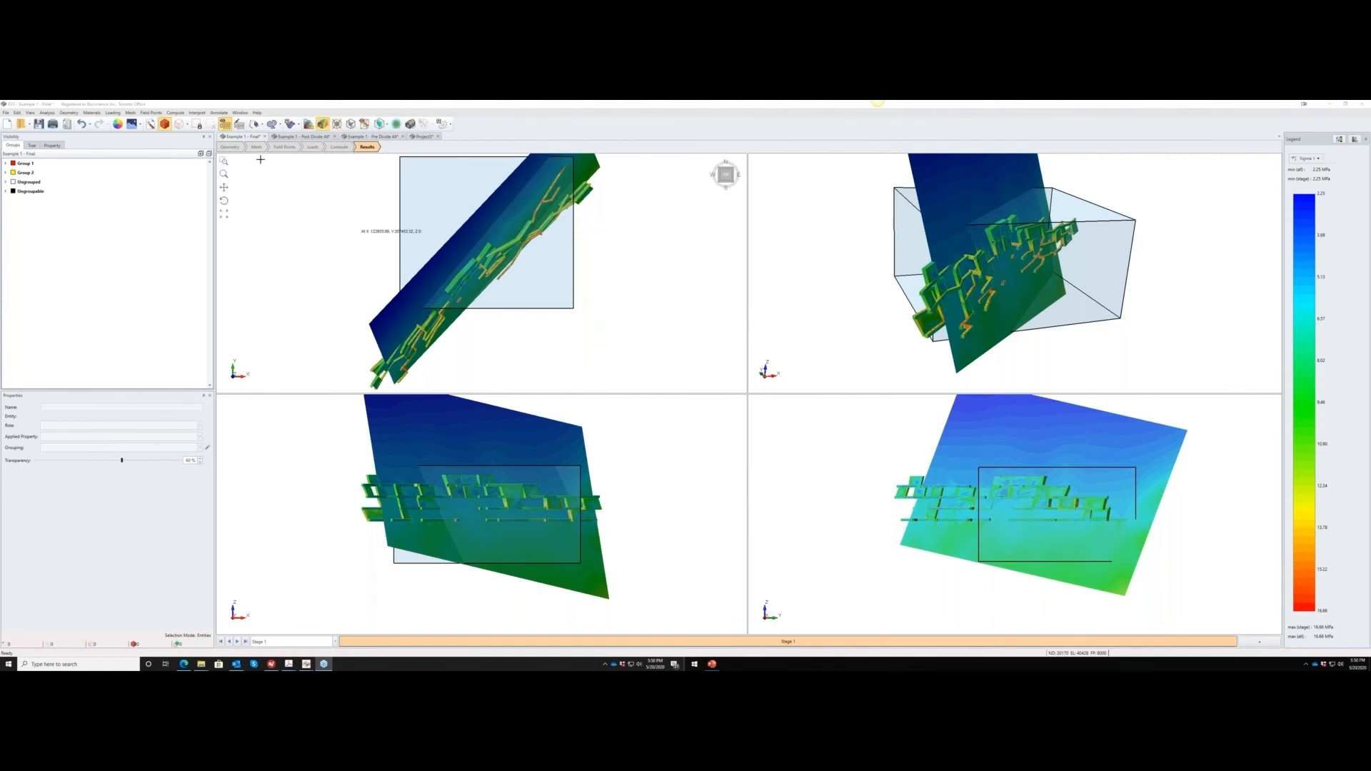
Rename the custom user data expression as Brittle Stress Ratio and examine its contours on the excavations in the 3D view.
{"action": "left_click", "coordinate": [198, 112]}
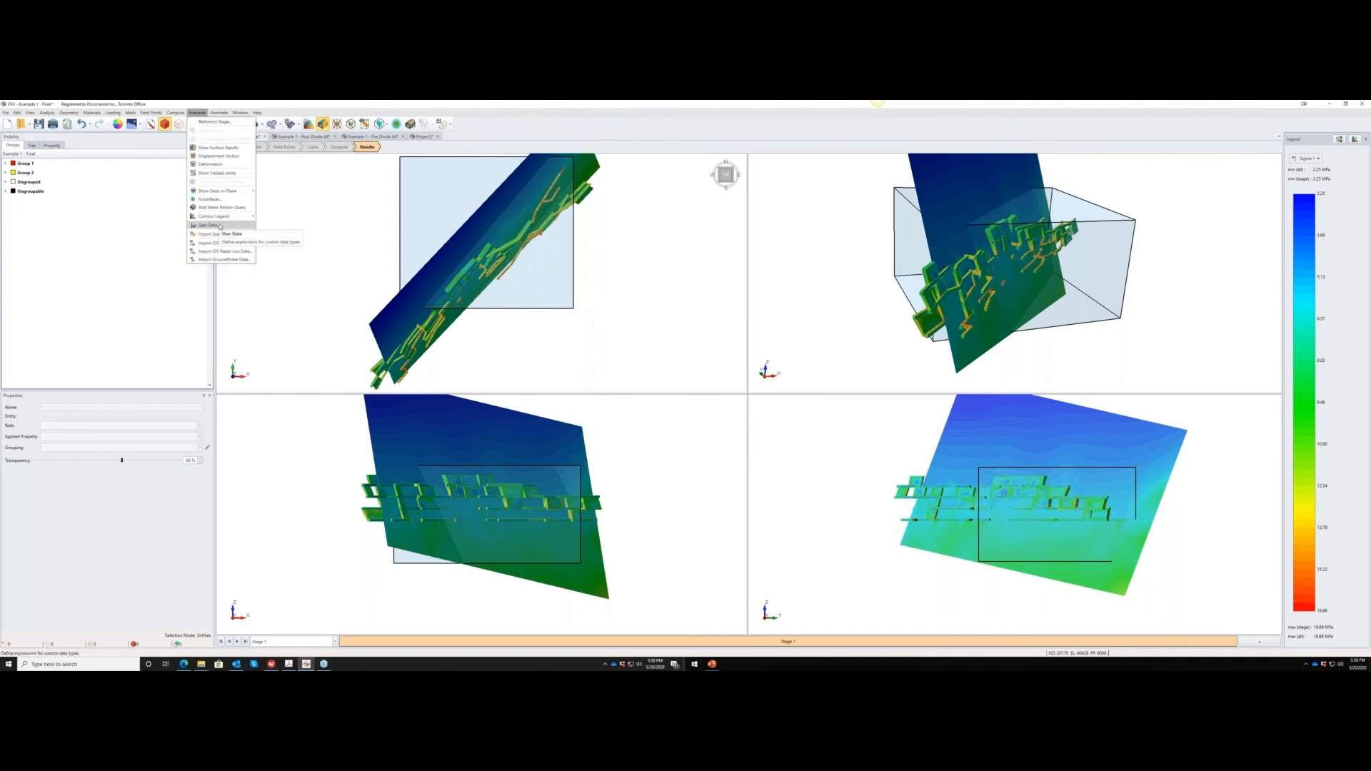
{"action": "left_click", "coordinate": [220, 226]}
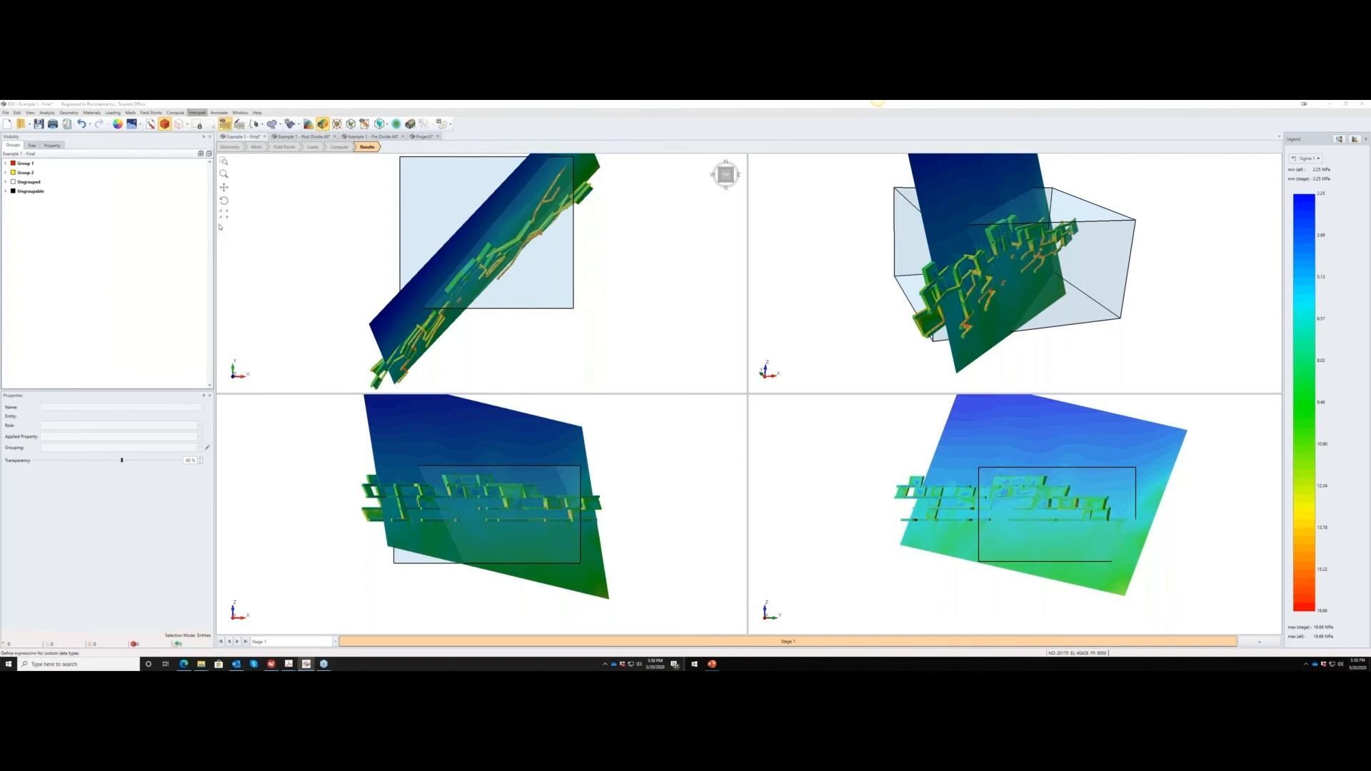
{"action": "left_click_drag", "start_coordinate": [711, 270], "coordinate": [650, 278]}
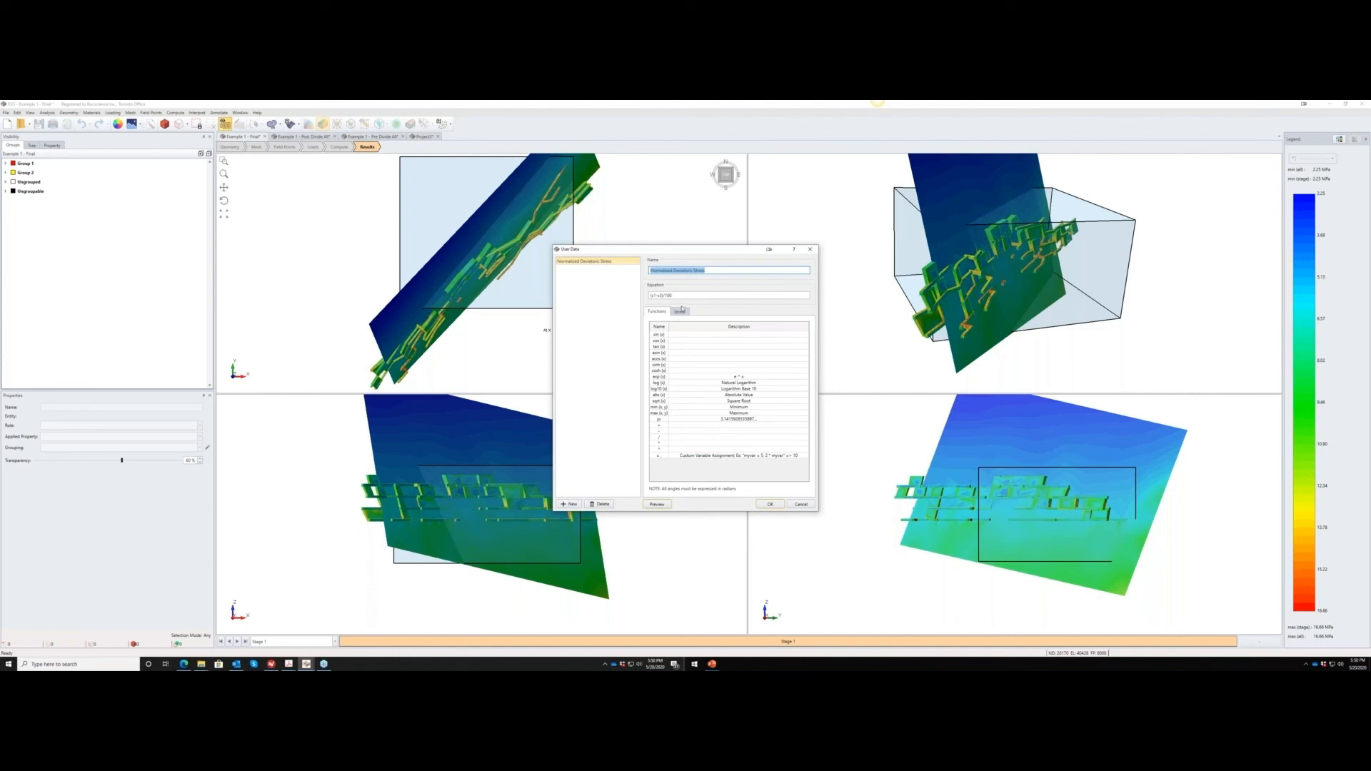
{"action": "left_click", "coordinate": [679, 295]}
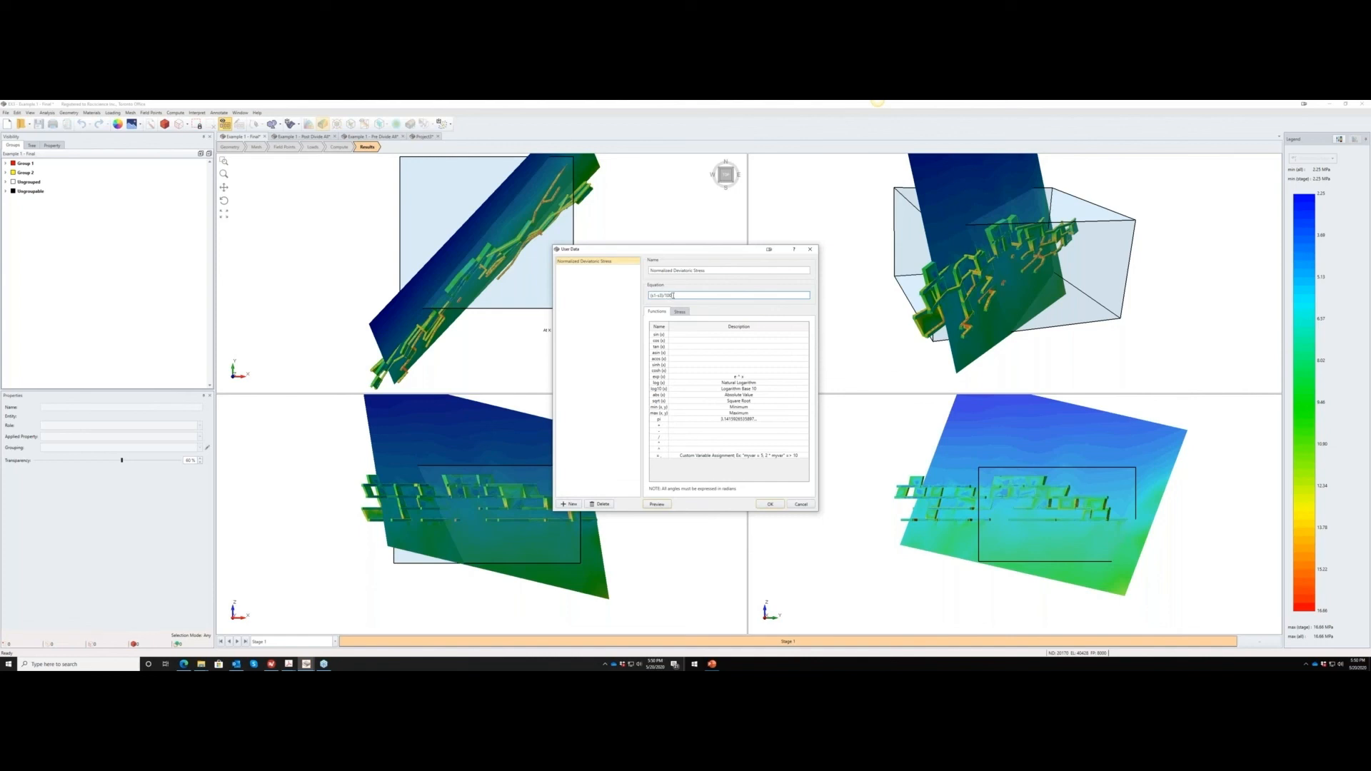
{"action": "left_click_drag", "start_coordinate": [666, 295], "coordinate": [676, 295]}
{"action": "left_click", "coordinate": [679, 312]}
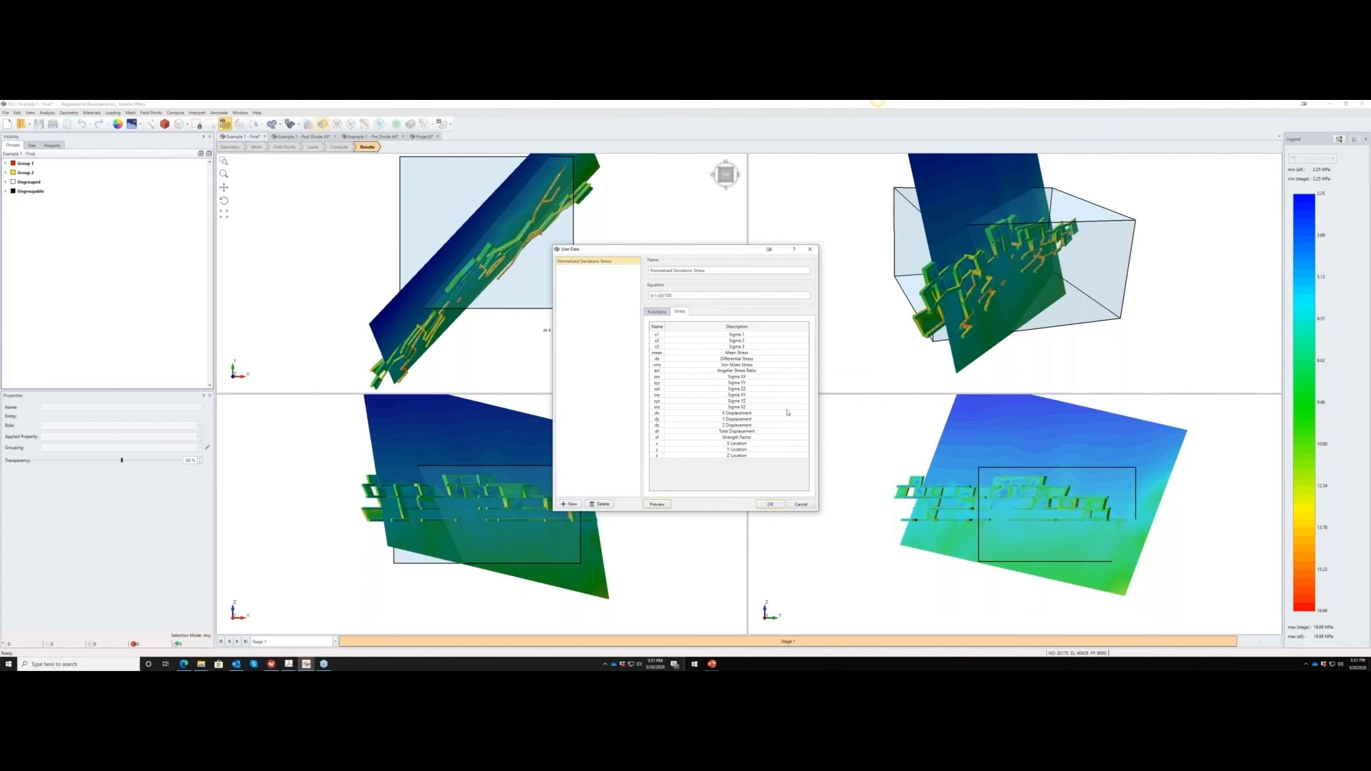
{"action": "triple_click", "coordinate": [693, 271]}
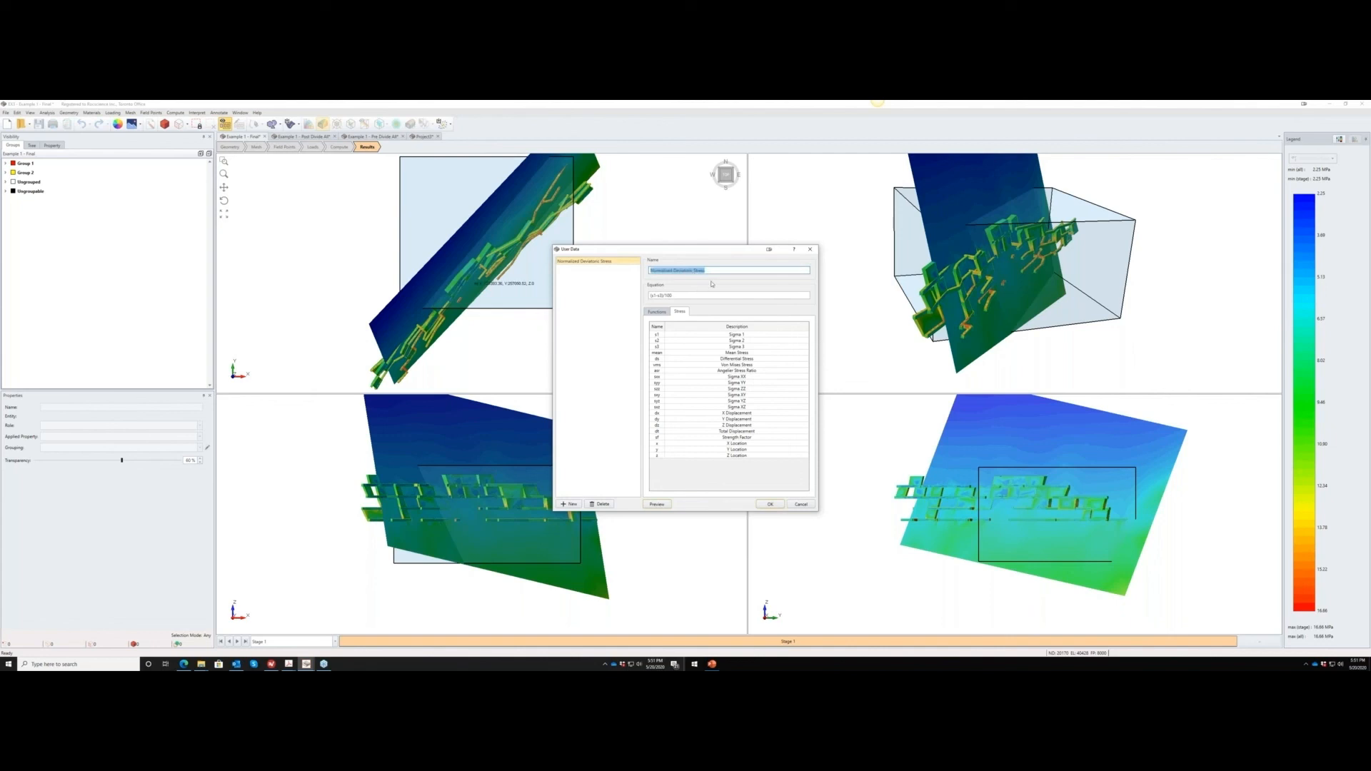
{"action": "type", "text": "Brittle Stress Ratio"}
{"action": "left_click", "coordinate": [771, 505]}
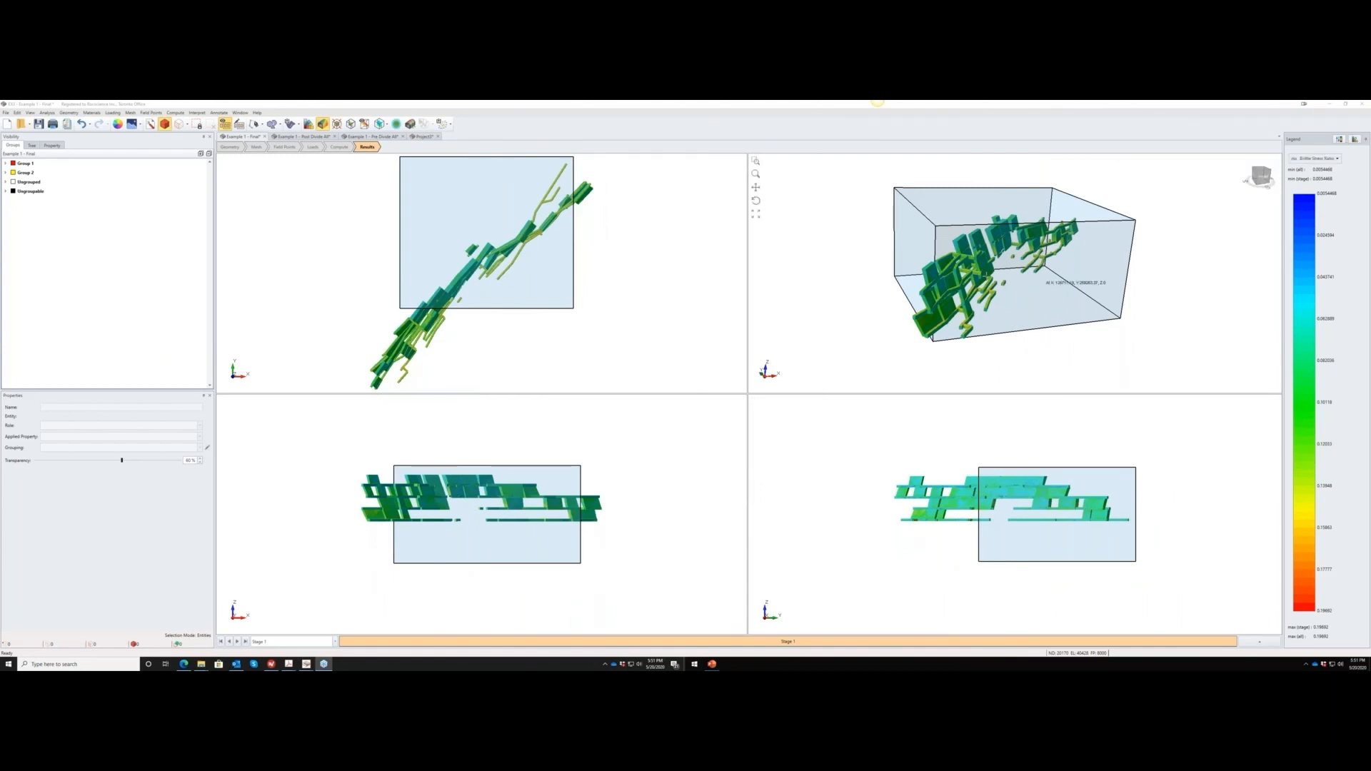
{"action": "scroll", "coordinate": [989, 273], "scroll_direction": "up", "scroll_amount": 1}
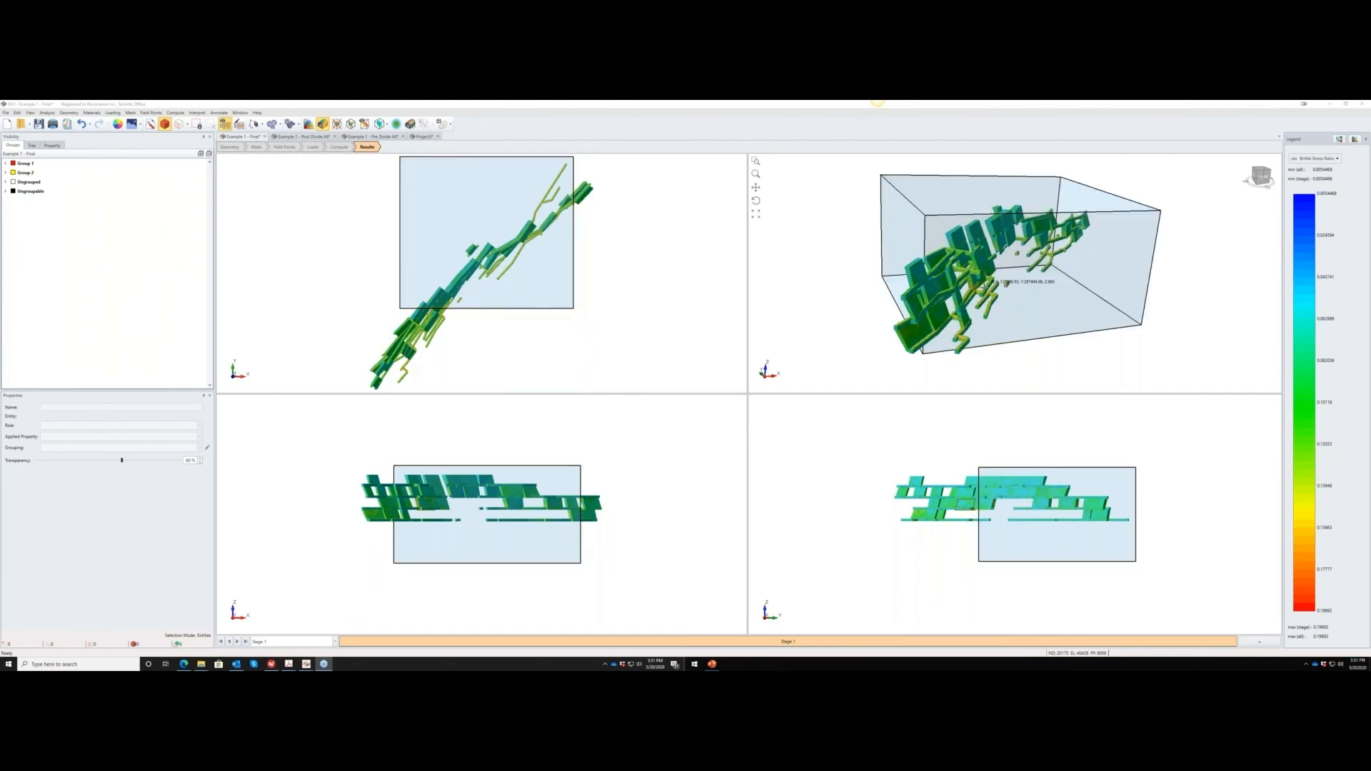
{"action": "scroll", "coordinate": [993, 281], "scroll_direction": "up", "scroll_amount": 3}
{"action": "scroll", "coordinate": [999, 299], "scroll_direction": "up", "scroll_amount": 3}
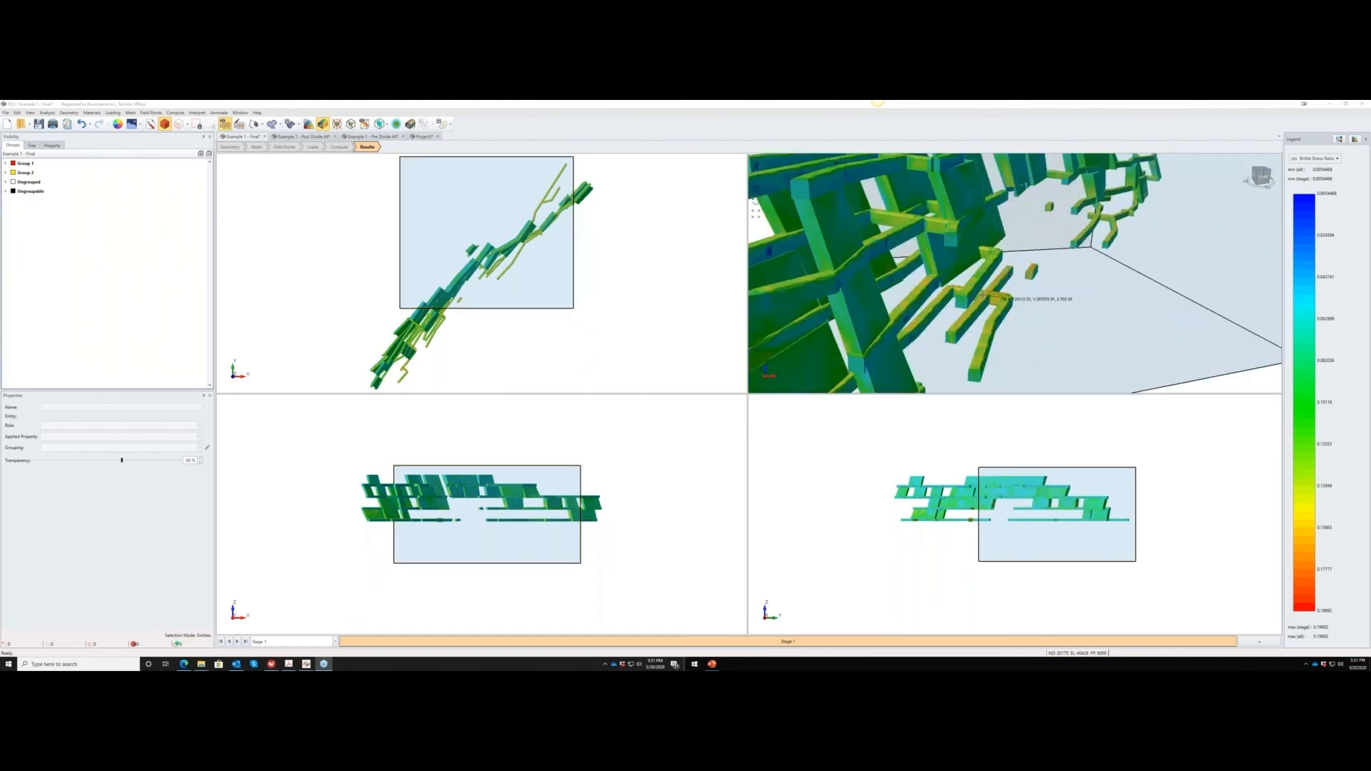
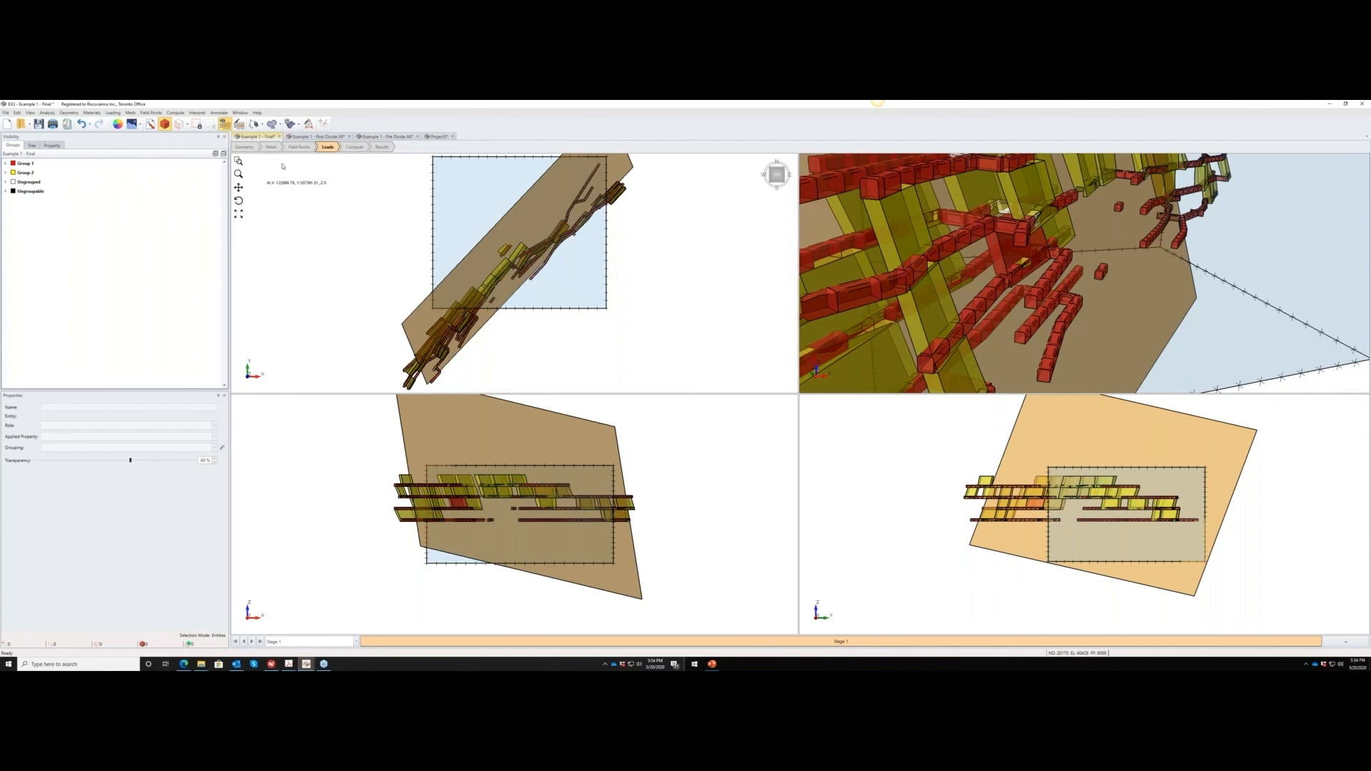
In the material properties of the geometry stage, rename the Host Rock material as Hanging Wall and colour it blue.
{"action": "left_click", "coordinate": [245, 147]}
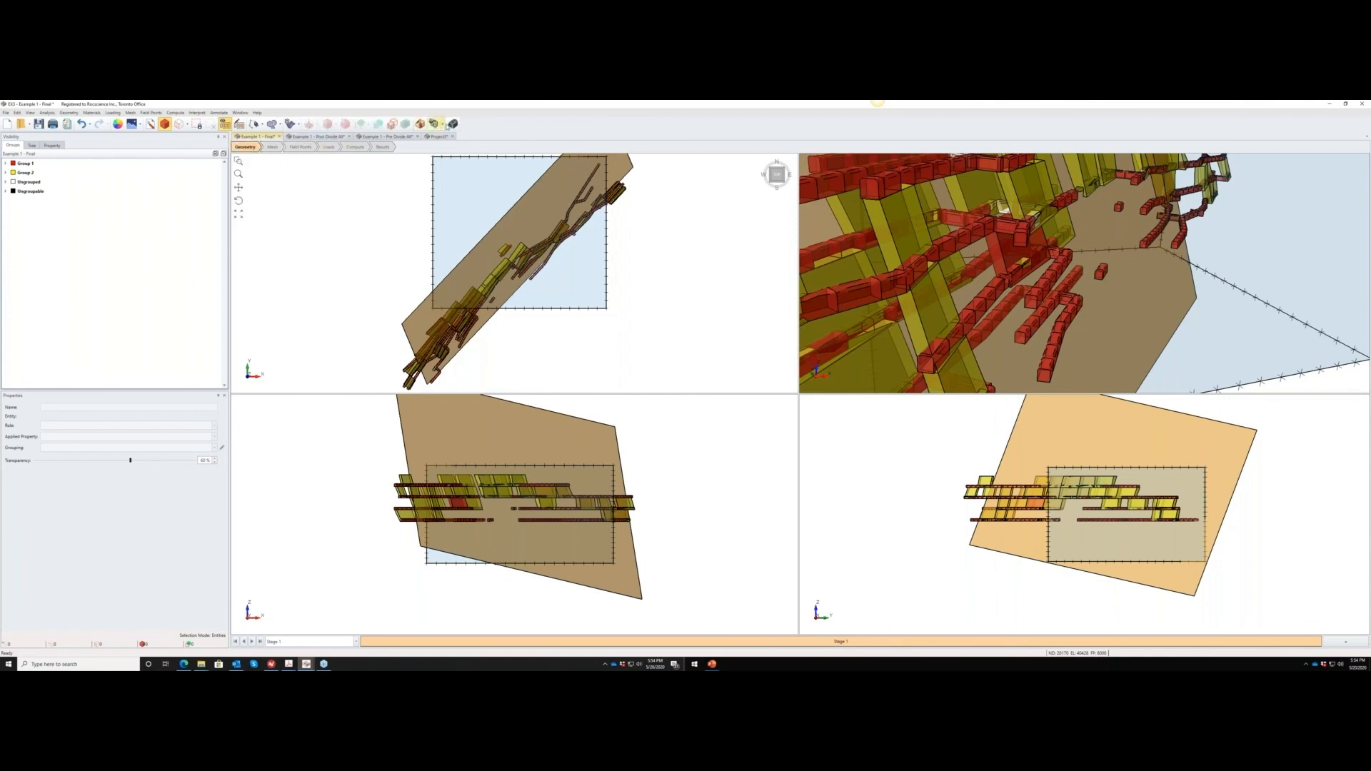
{"action": "left_click", "coordinate": [420, 125]}
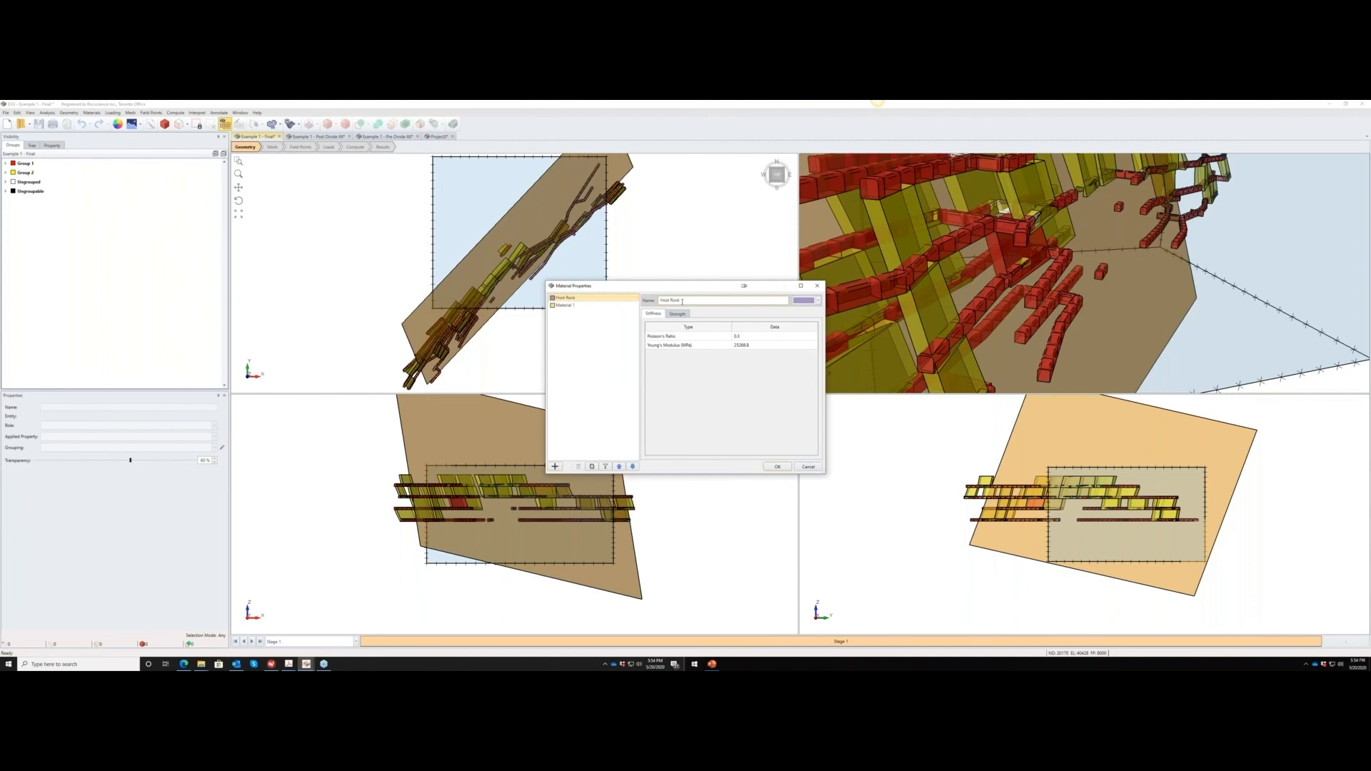
{"action": "left_click_drag", "start_coordinate": [685, 299], "coordinate": [563, 306]}
{"action": "type", "text": "H"}
{"action": "left_click", "coordinate": [817, 301]}
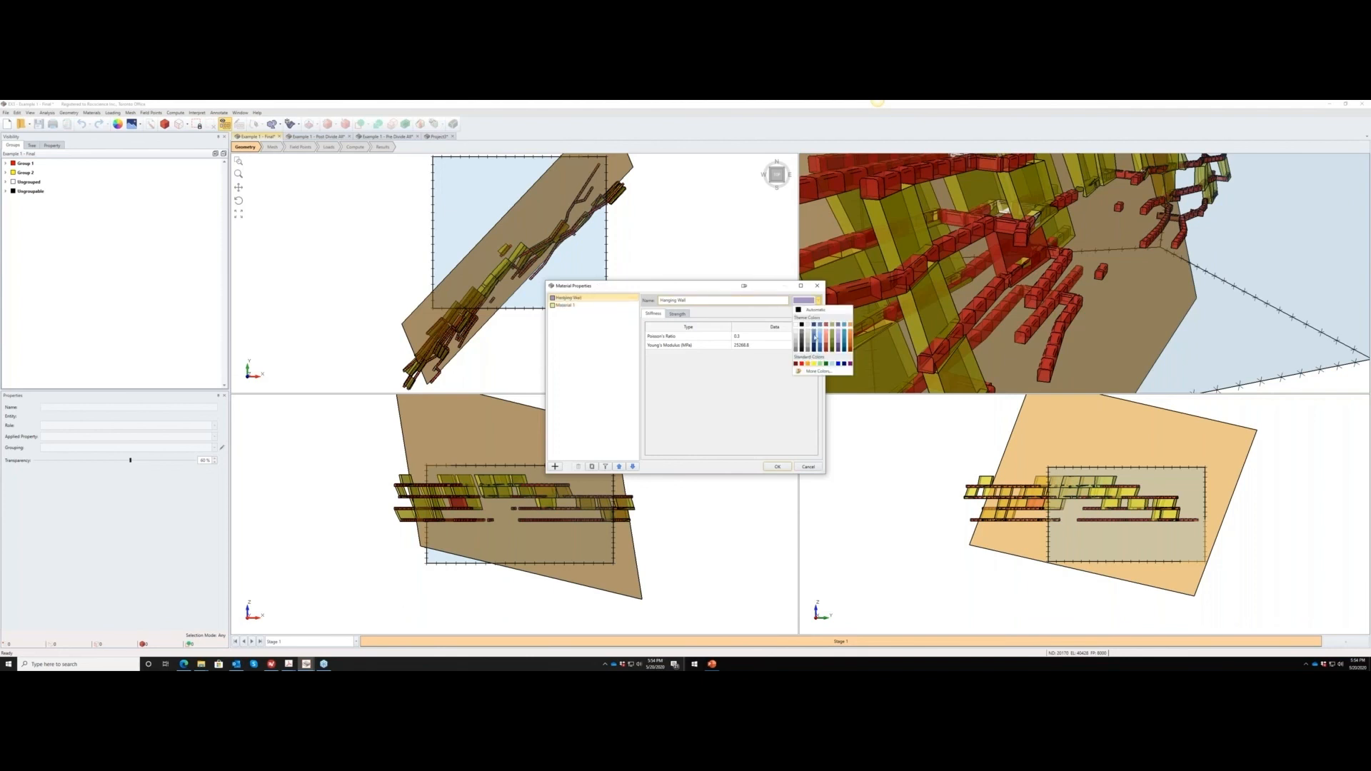
{"action": "left_click", "coordinate": [838, 363]}
Recalculate the Hanging Wall's Generalized Hoek-Brown strength parameters with the GSI calculator, using a Geological Strength Index of 50.
{"action": "left_click", "coordinate": [677, 314]}
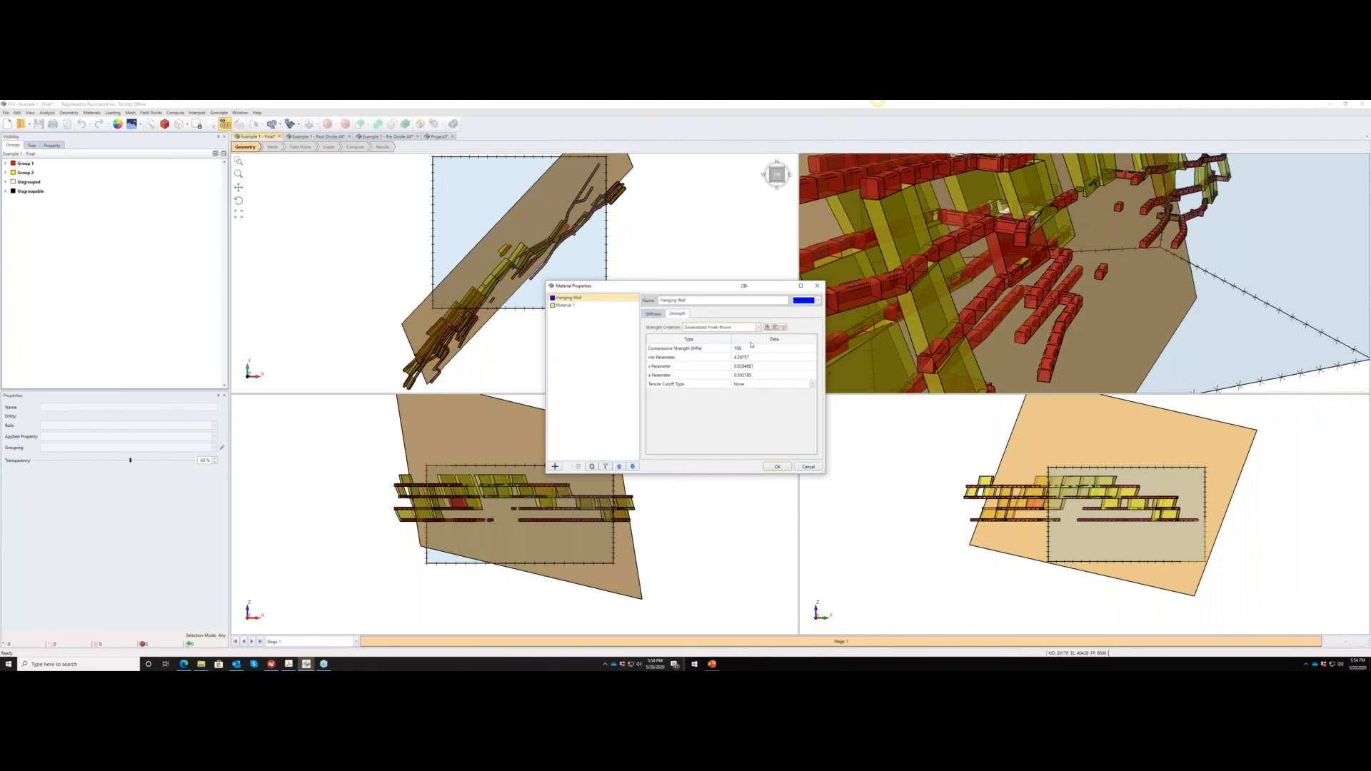
{"action": "left_click", "coordinate": [783, 327]}
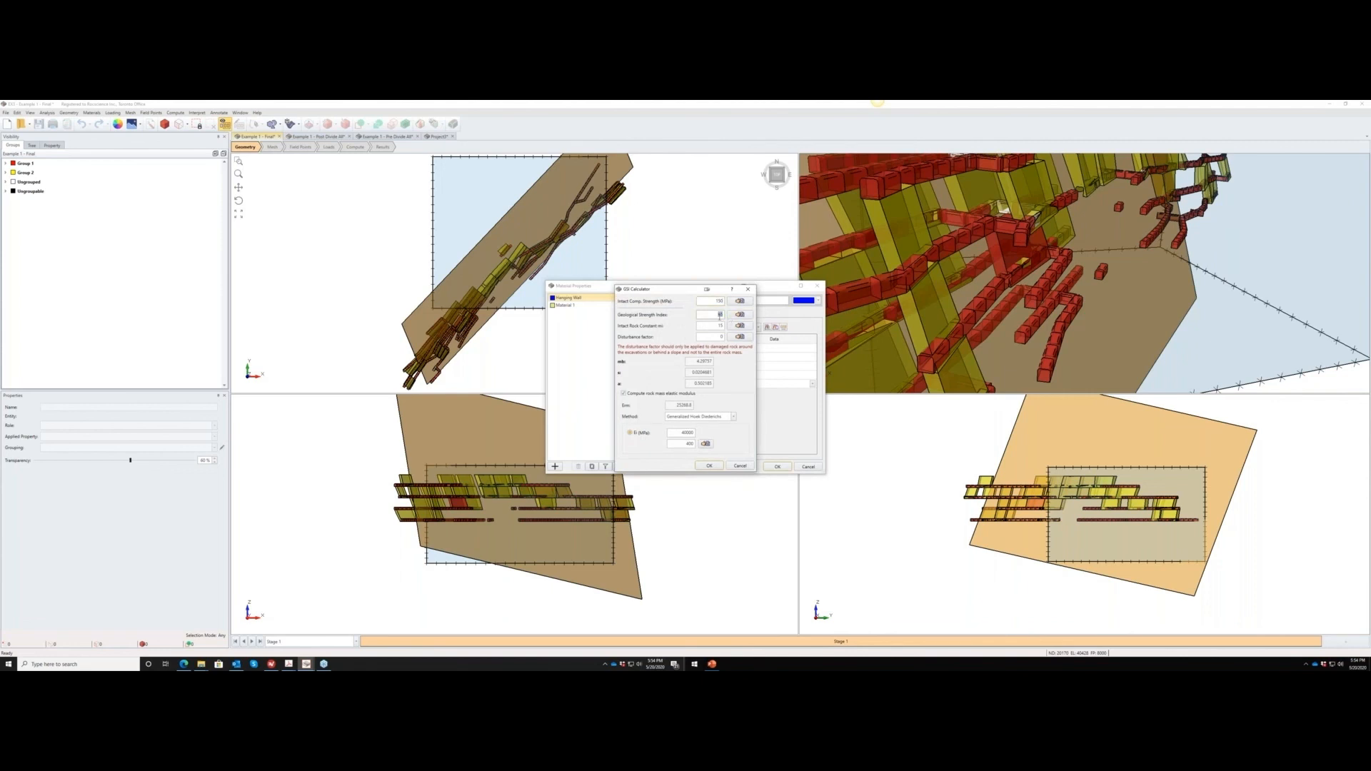
{"action": "type", "text": "50"}
{"action": "left_click", "coordinate": [707, 465]}
Rename the Material 1 entry as Footwall.
{"action": "left_click", "coordinate": [591, 305]}
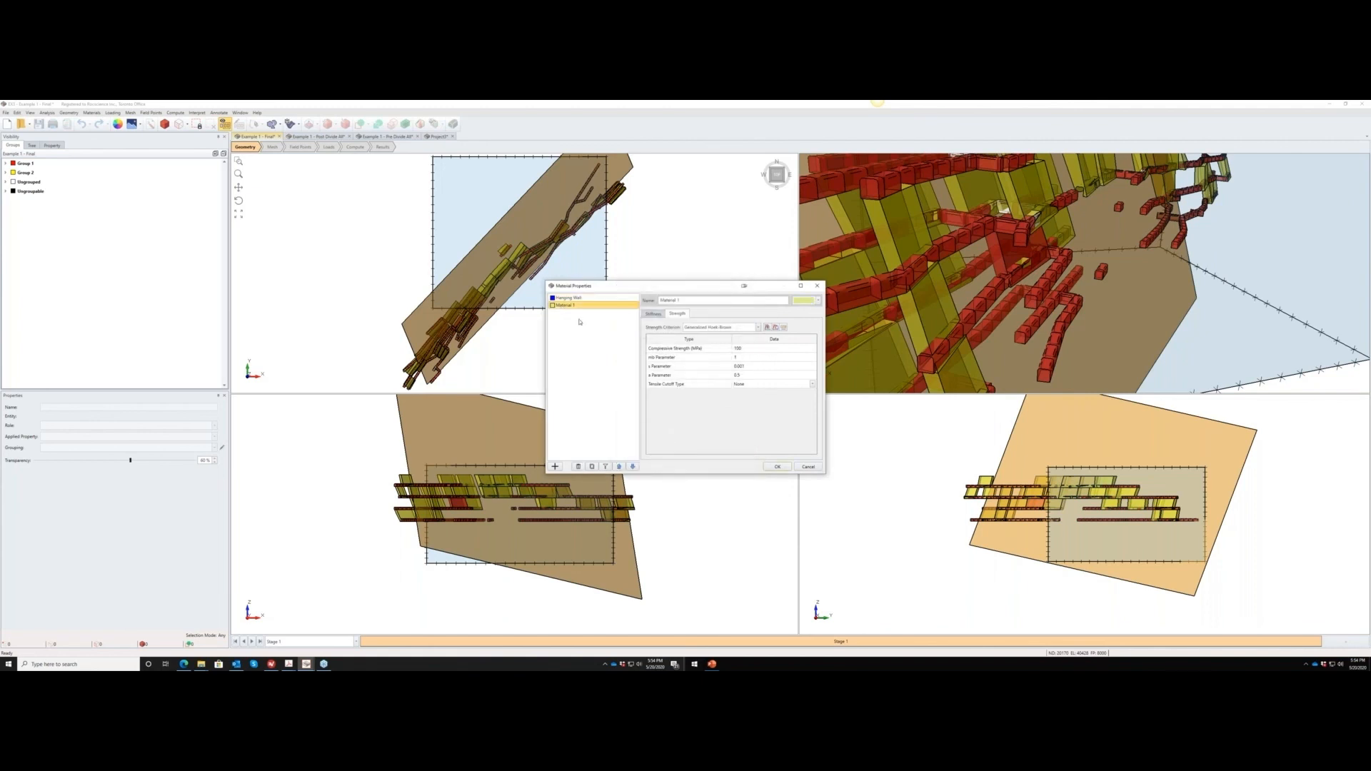
{"action": "left_click", "coordinate": [570, 298]}
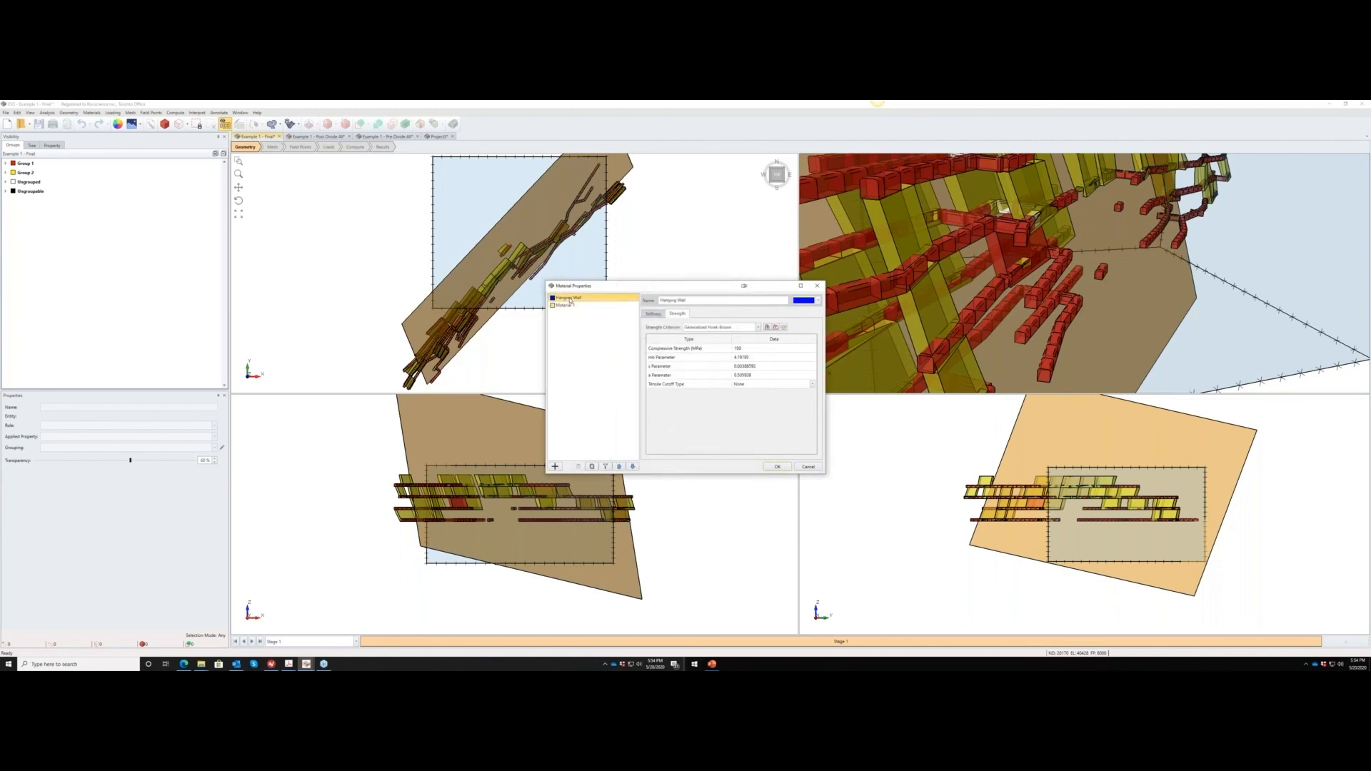
{"action": "left_click", "coordinate": [585, 305]}
{"action": "left_click", "coordinate": [602, 305]}
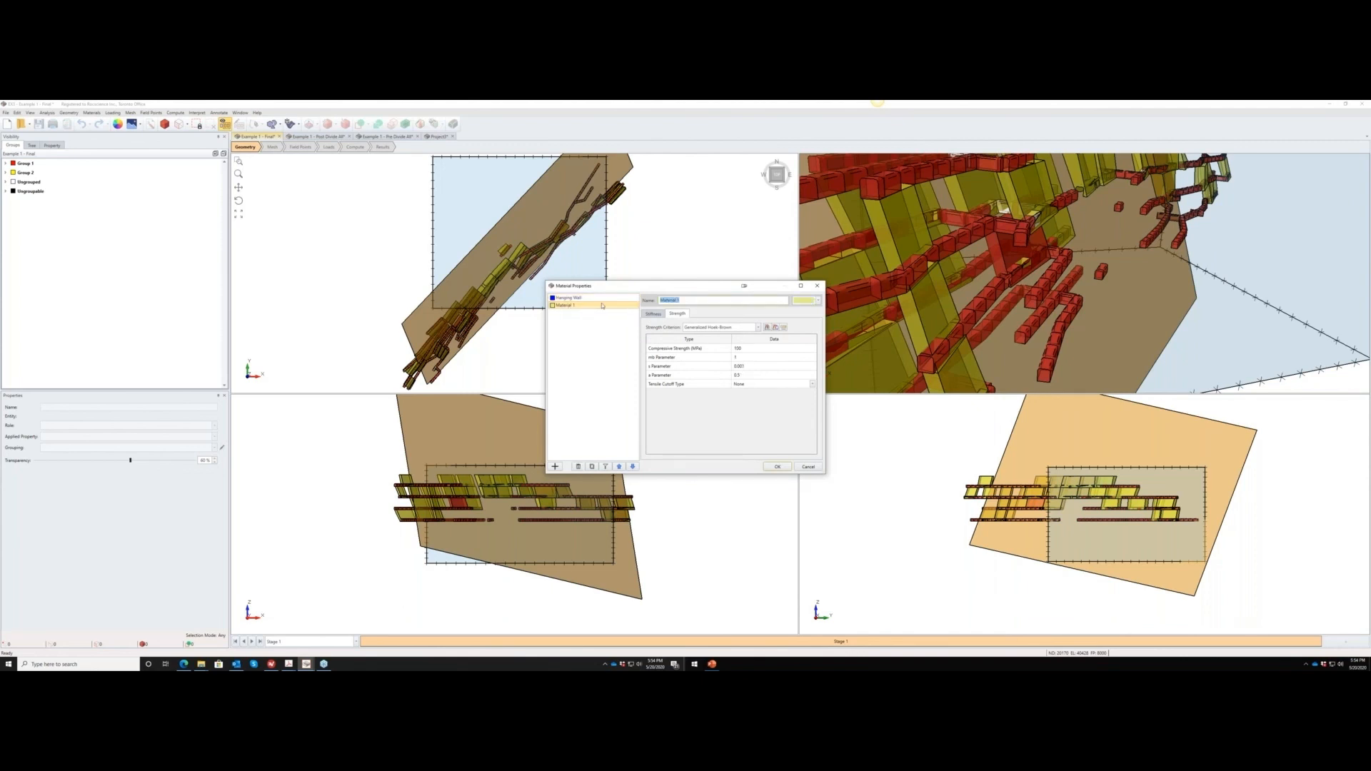
{"action": "type", "text": "H"}
Calculate the Footwall's strength parameters from intact strength 65 MPa, Geological Strength Index 70 and rock constant 15, and apply the material properties.
{"action": "left_click", "coordinate": [784, 328]}
{"action": "type", "text": "65"}
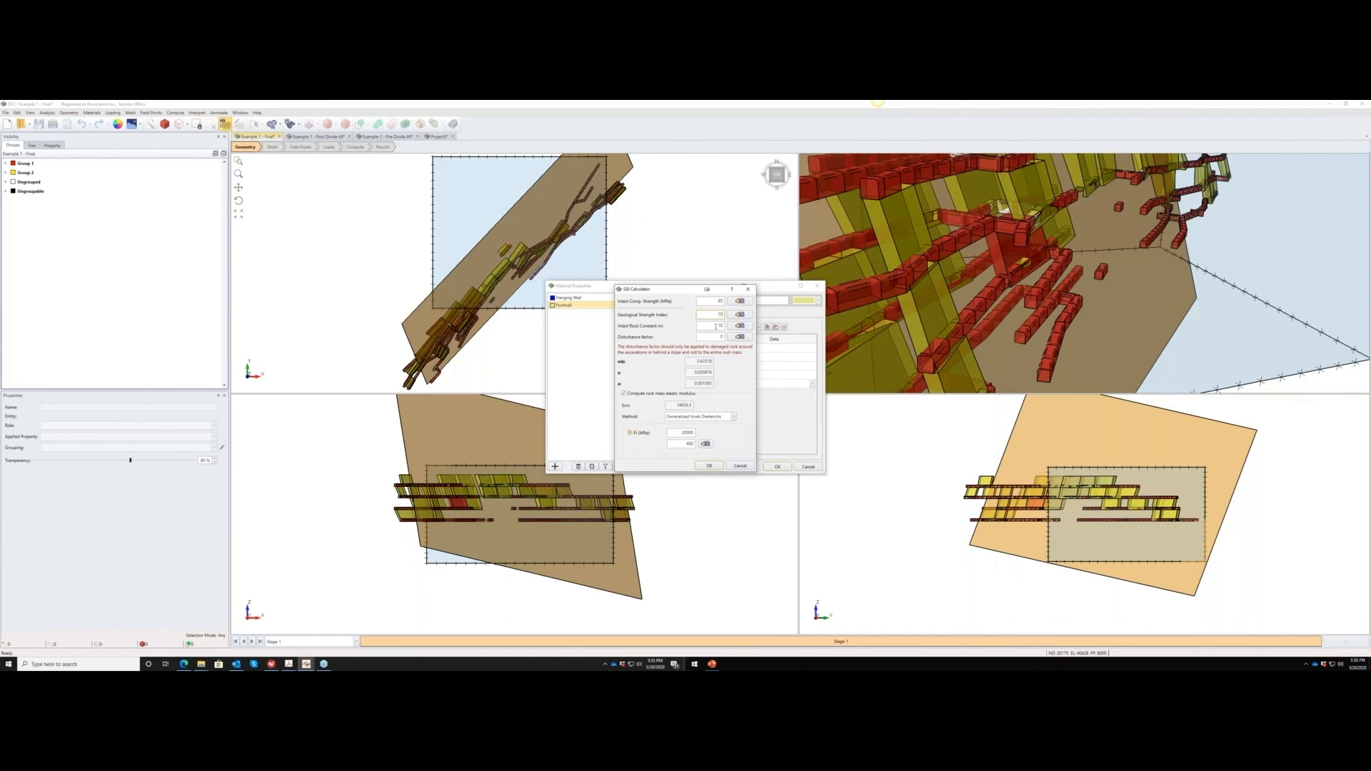
{"action": "type", "text": "15"}
{"action": "left_click", "coordinate": [709, 466]}
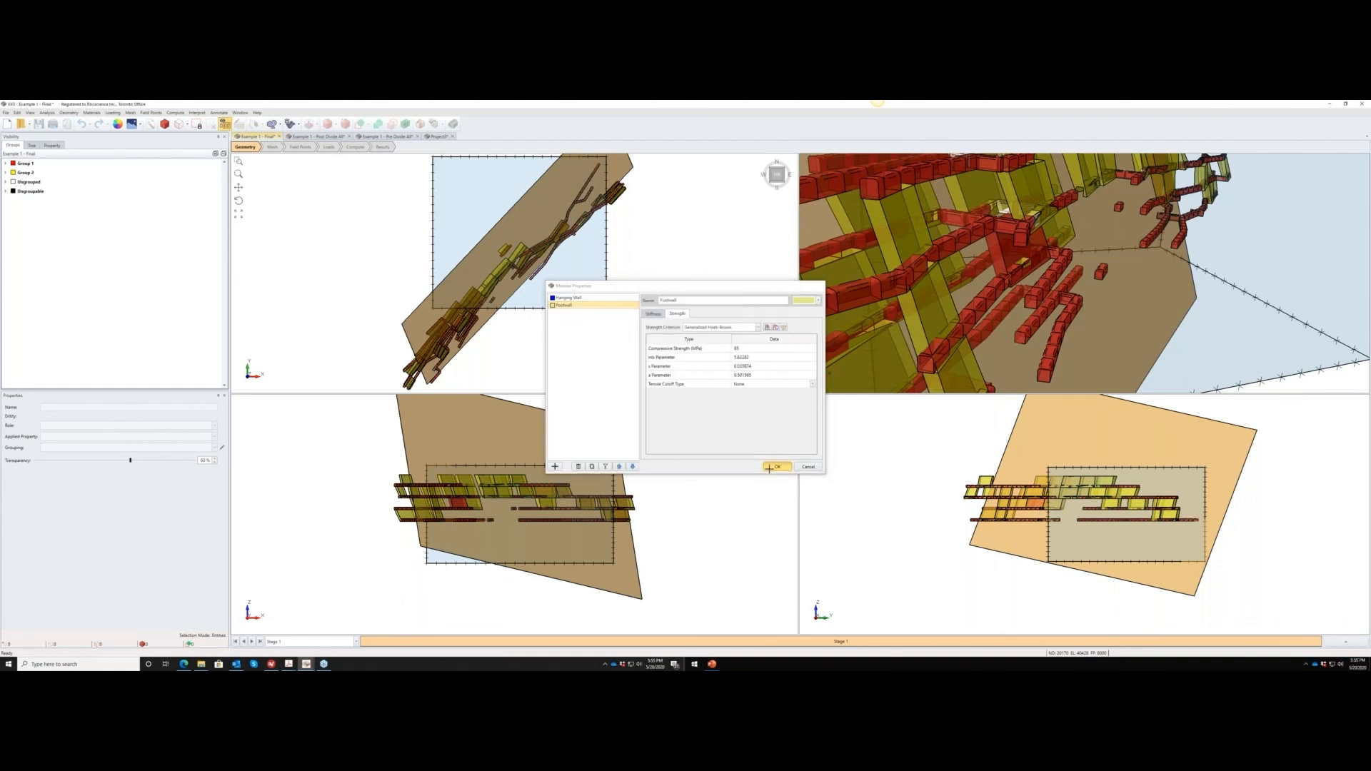
{"action": "left_click", "coordinate": [771, 469]}
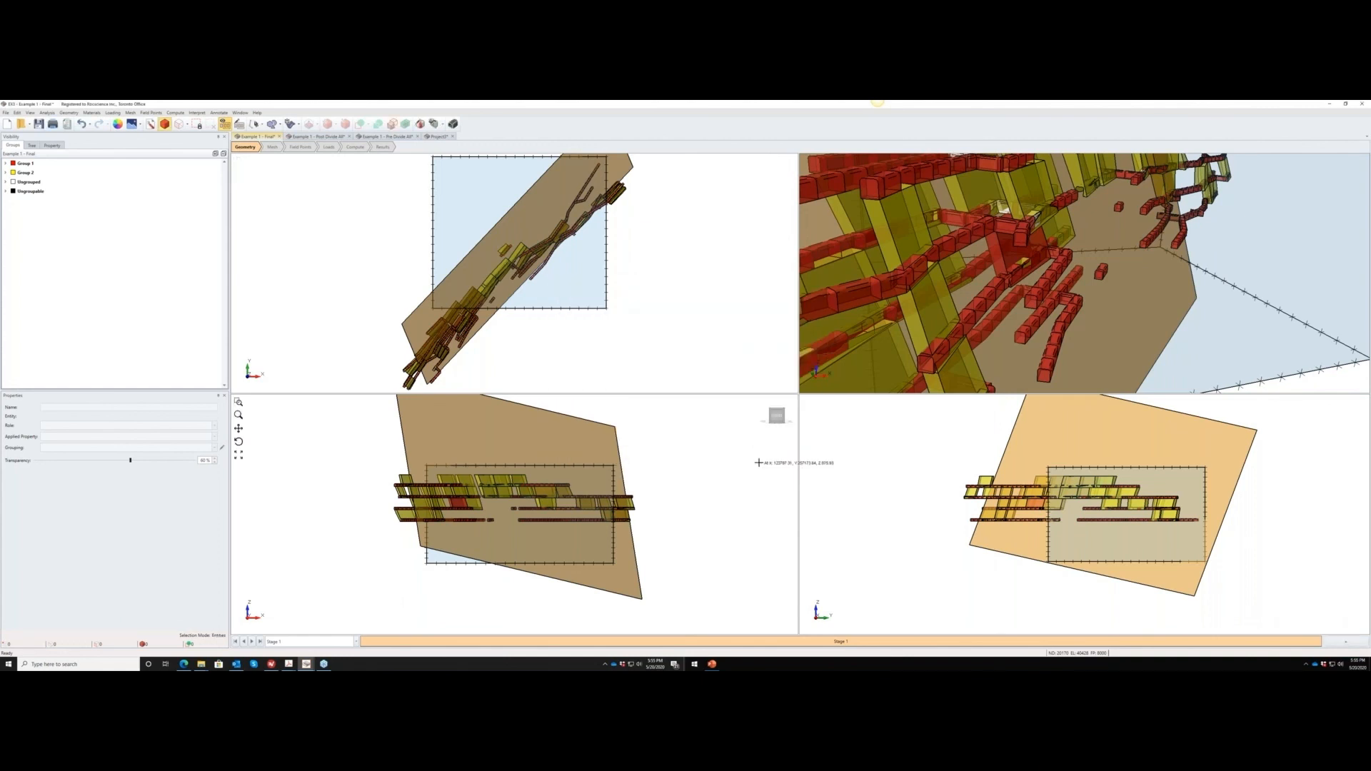